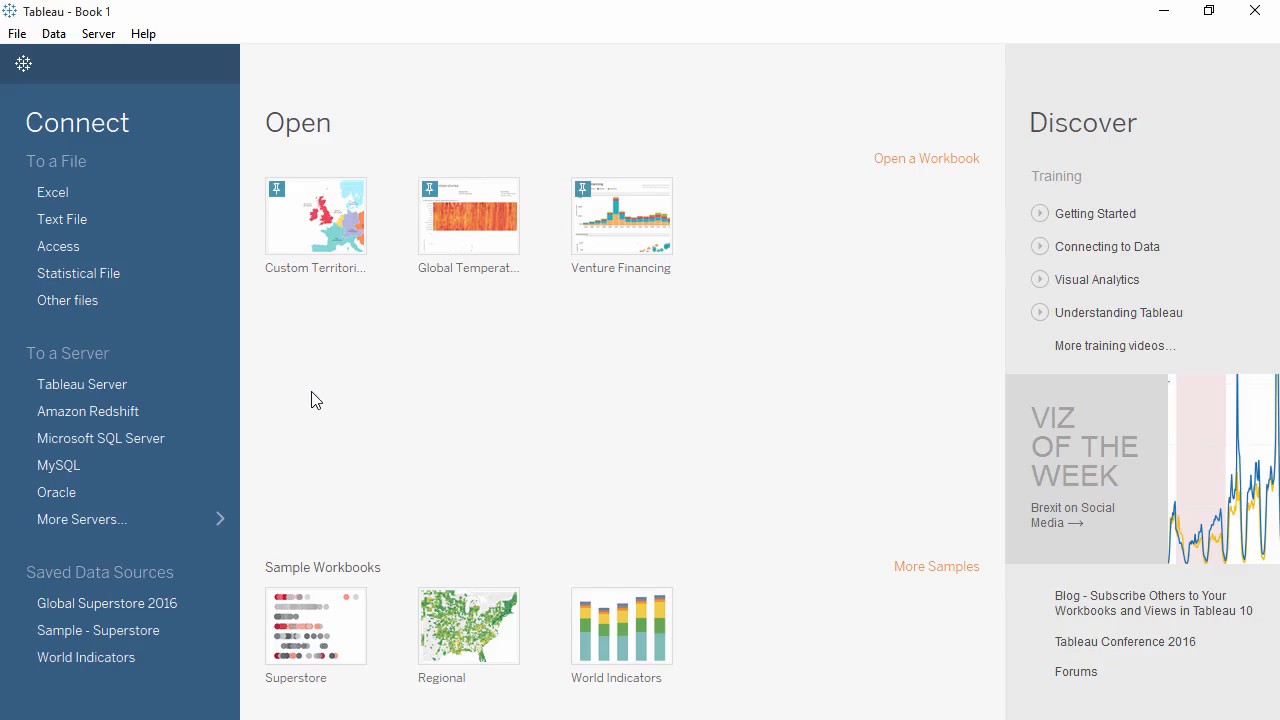
# - Look through the available server connectors and the Orders sheet of Global Superstore Orders 2016.xlsx in Excel, and return to Tableau
pyautogui.click(158, 519)
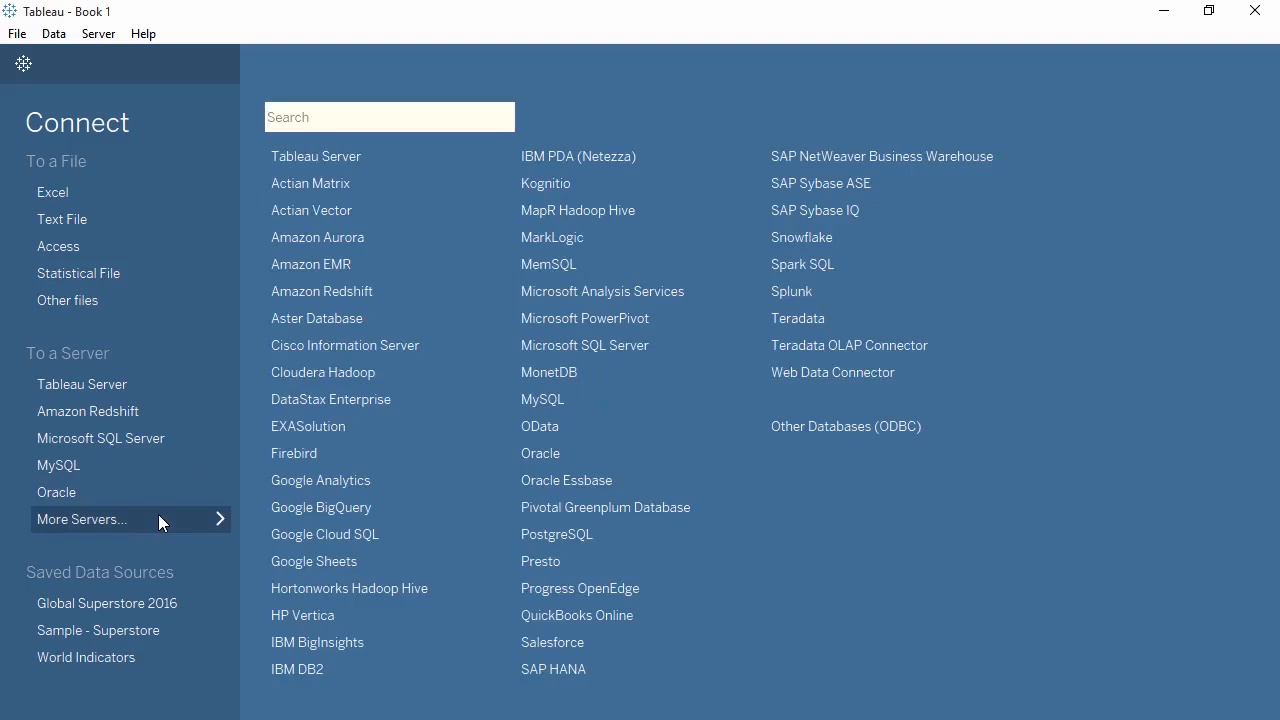
pyautogui.click(158, 519)
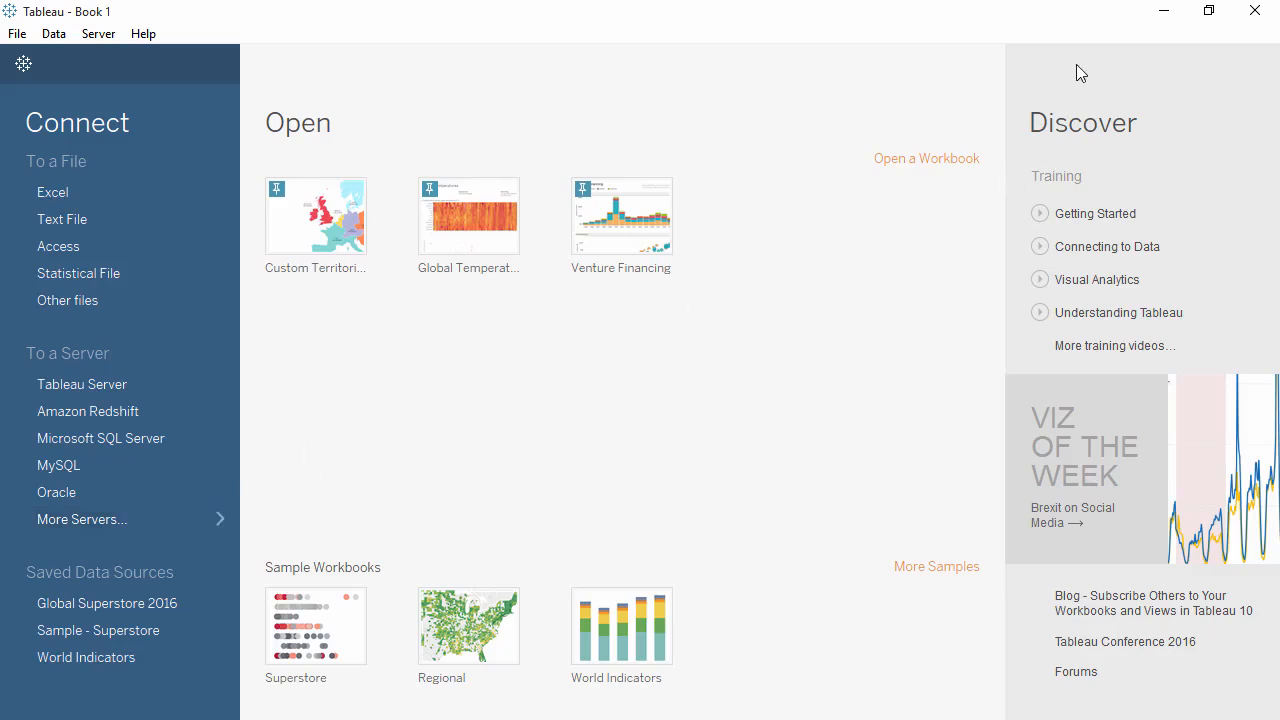
pyautogui.click(1164, 12)
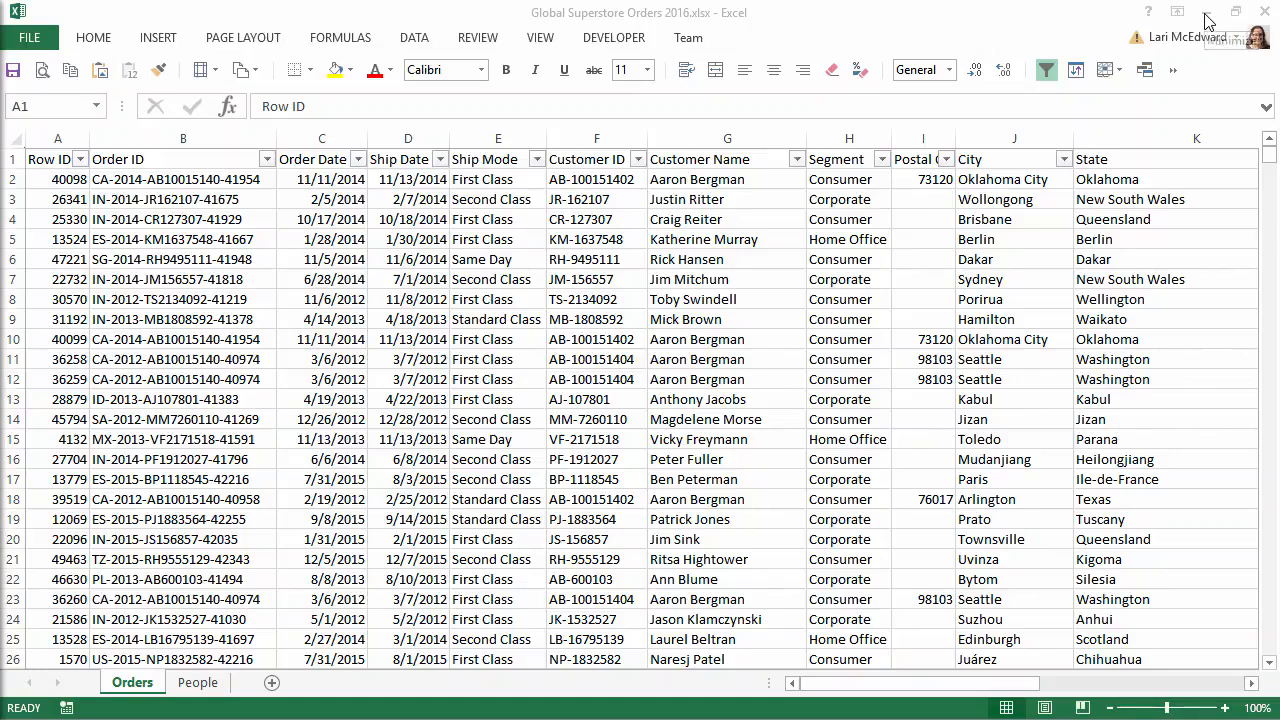
pyautogui.click(1206, 14)
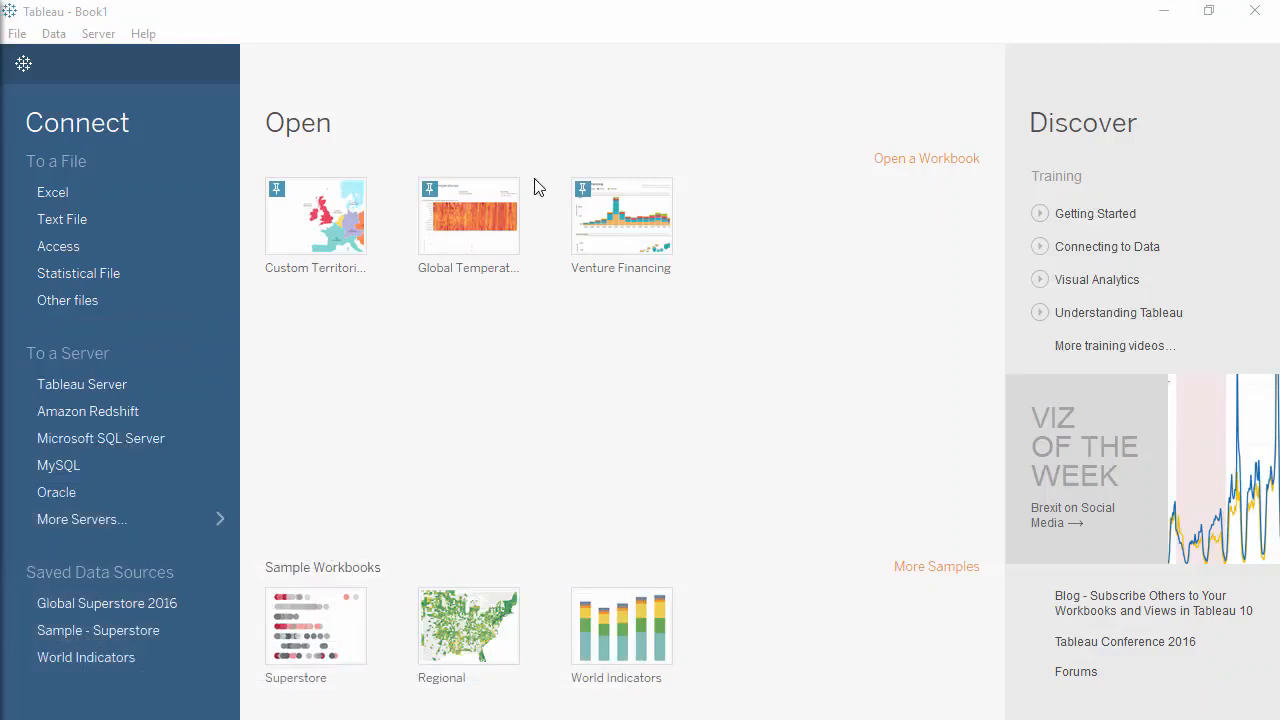
# - Connect to the Excel file Global Superstore Orders 2016.xlsx and add its Orders sheet to the data source
pyautogui.click(153, 196)
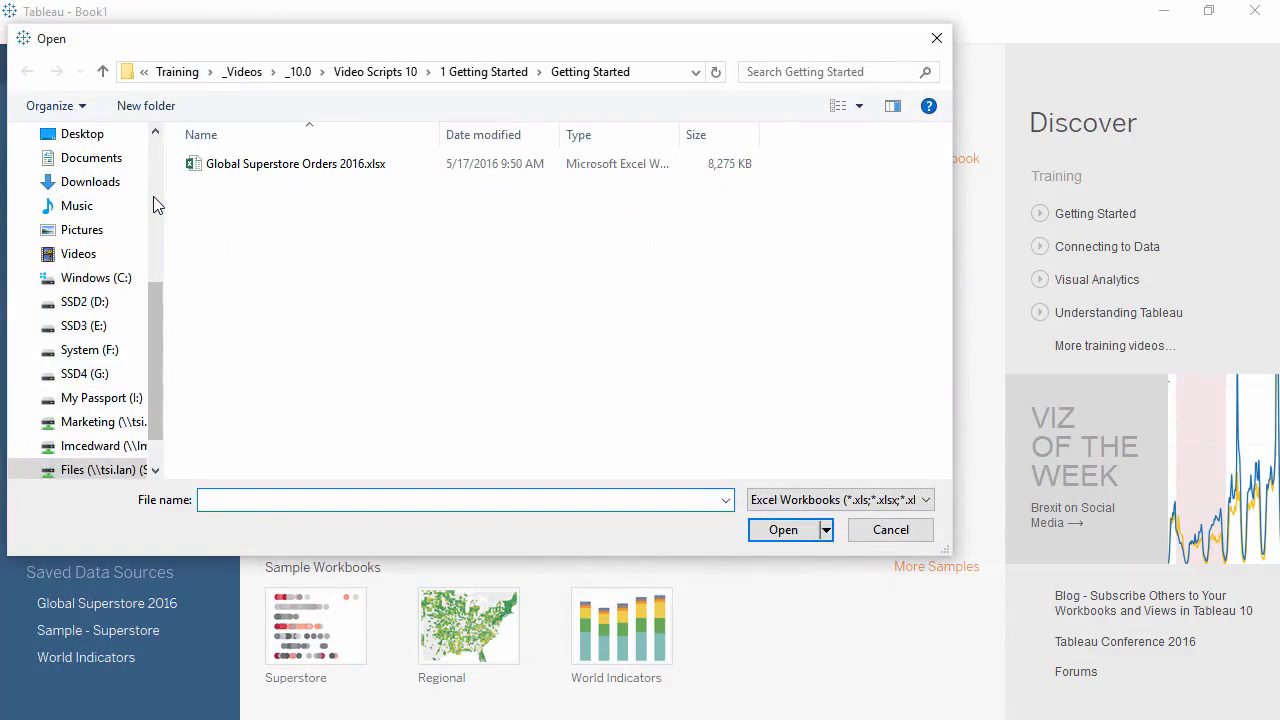
pyautogui.doubleClick(270, 165)
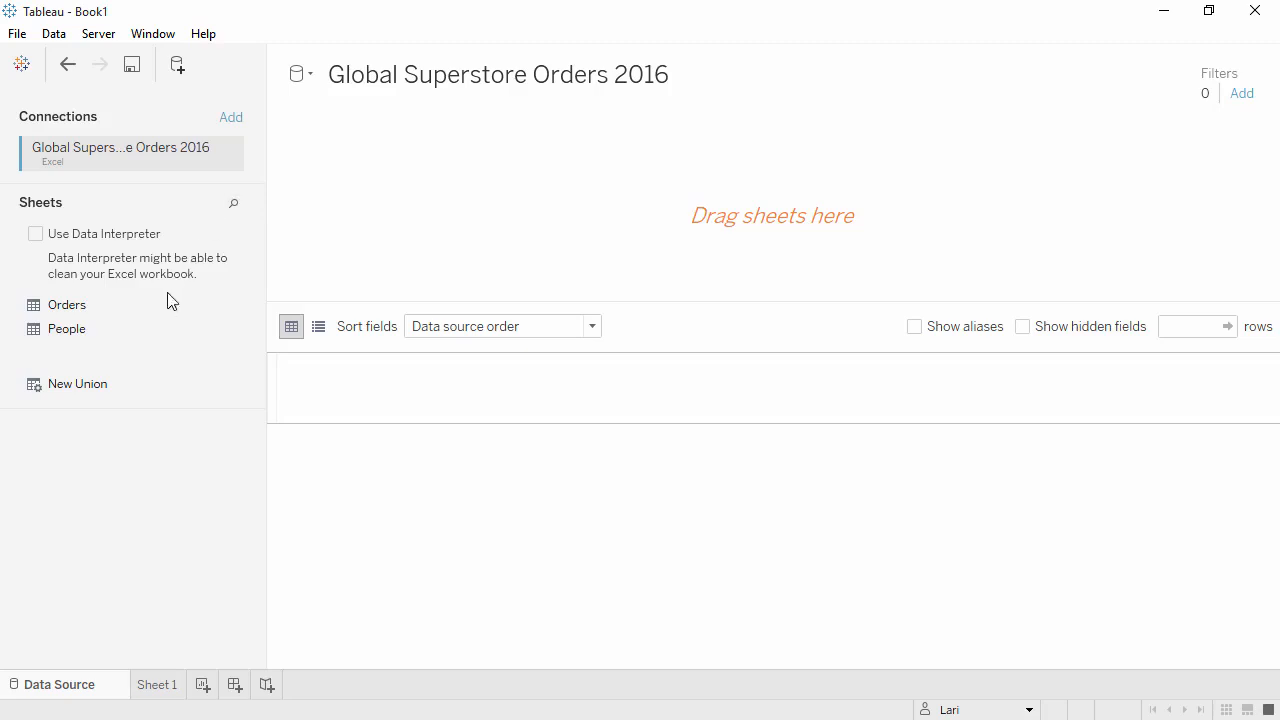
pyautogui.moveTo(160, 311); pyautogui.dragTo(368, 226)
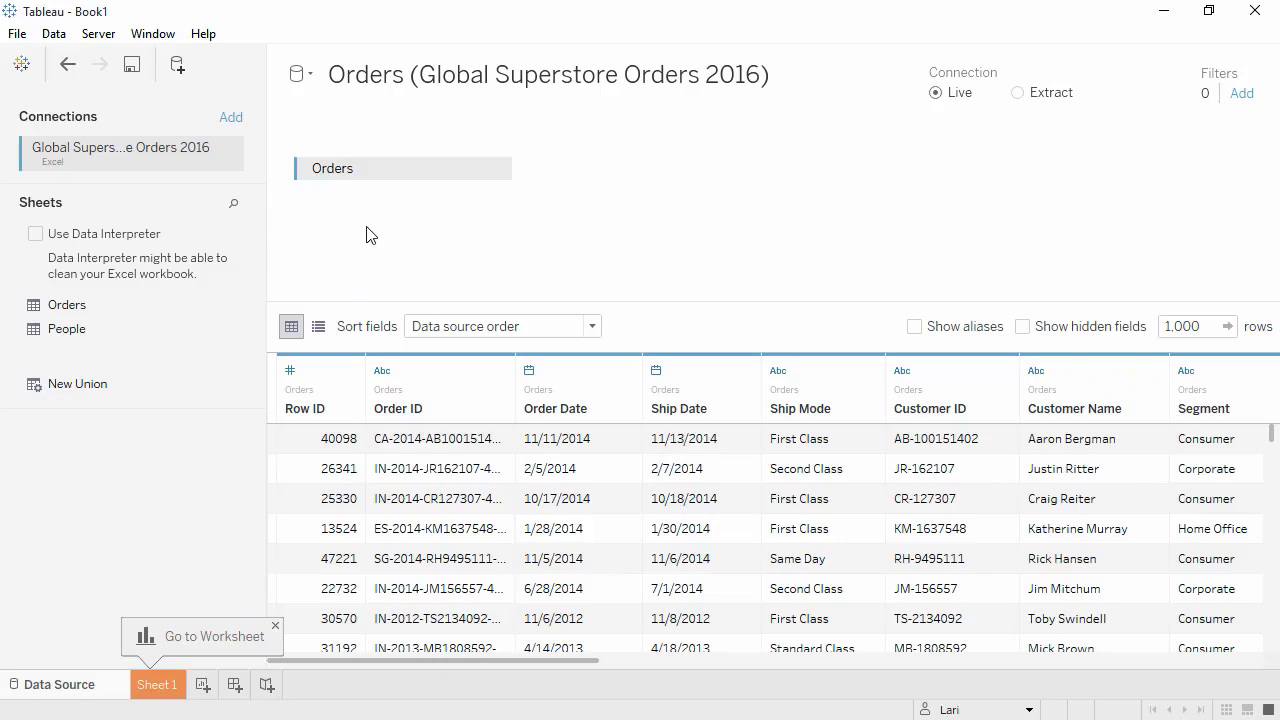
# - Join the People sheet to Orders and remove it from the data source again
pyautogui.moveTo(148, 338); pyautogui.dragTo(558, 227)
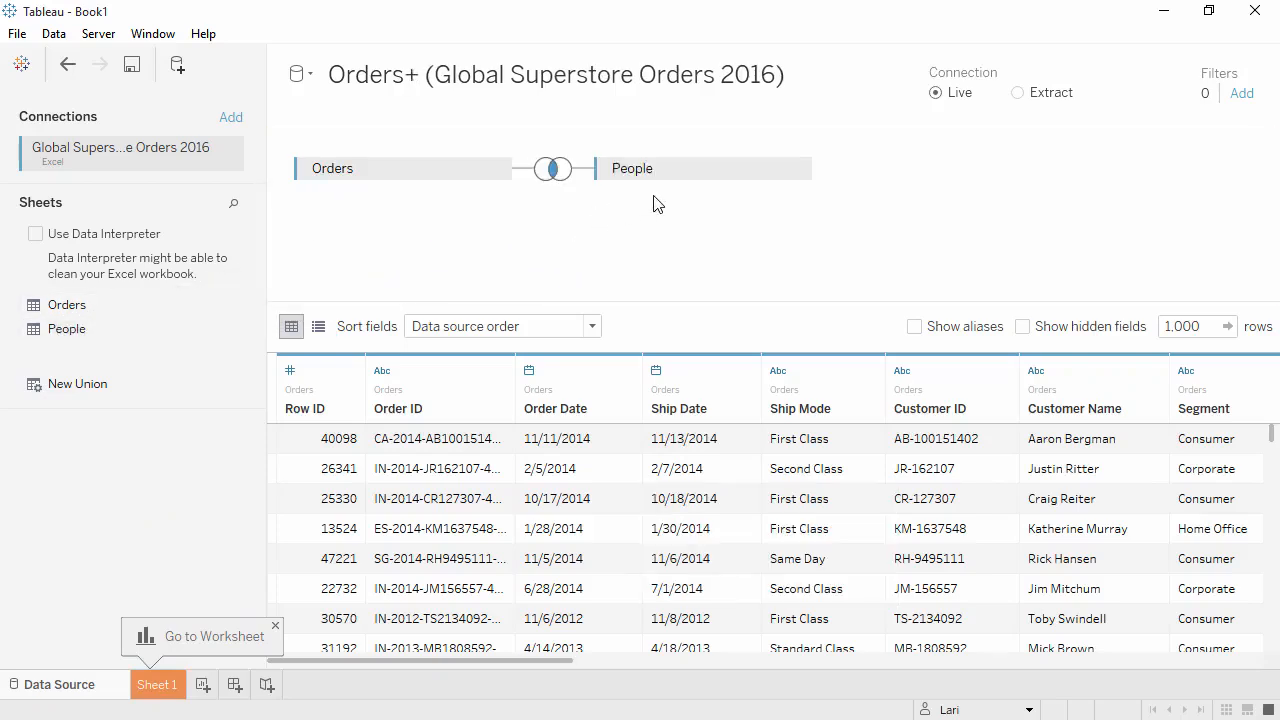
pyautogui.click(795, 169)
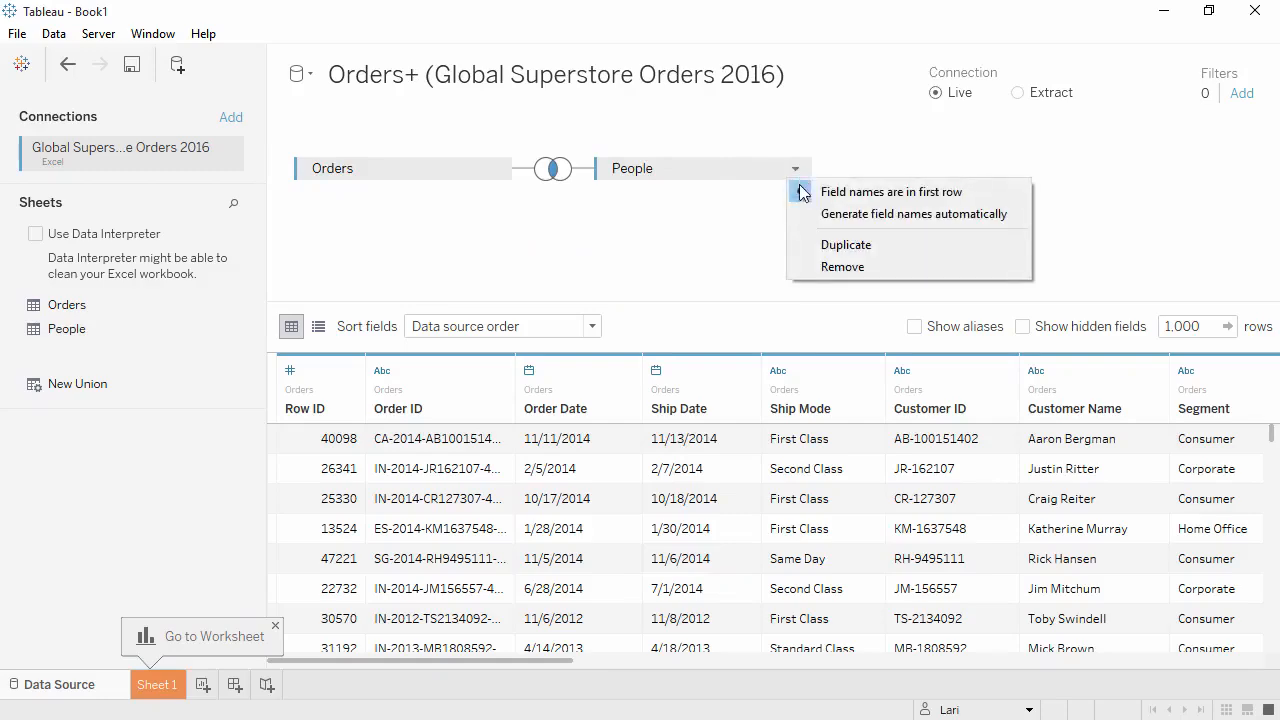
pyautogui.click(816, 266)
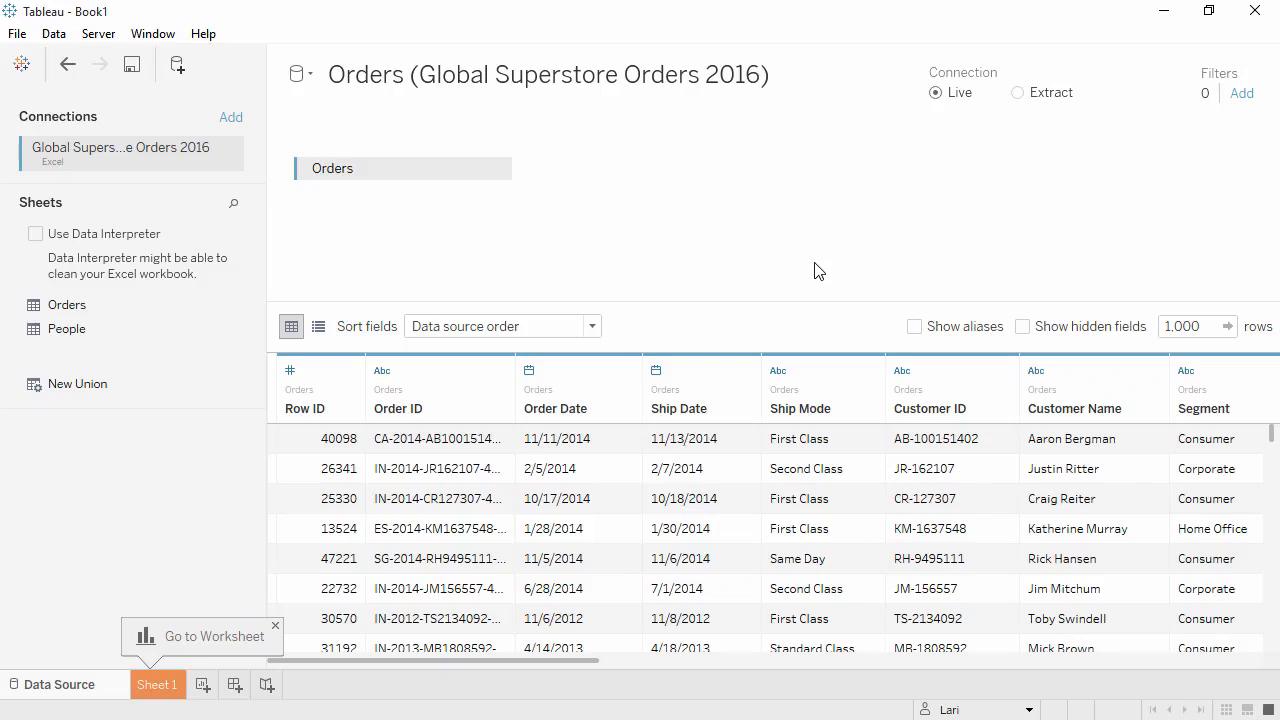
# - Add a second connection to the text file Global Superstore Returns 2016.csv and join it with Orders
pyautogui.click(230, 119)
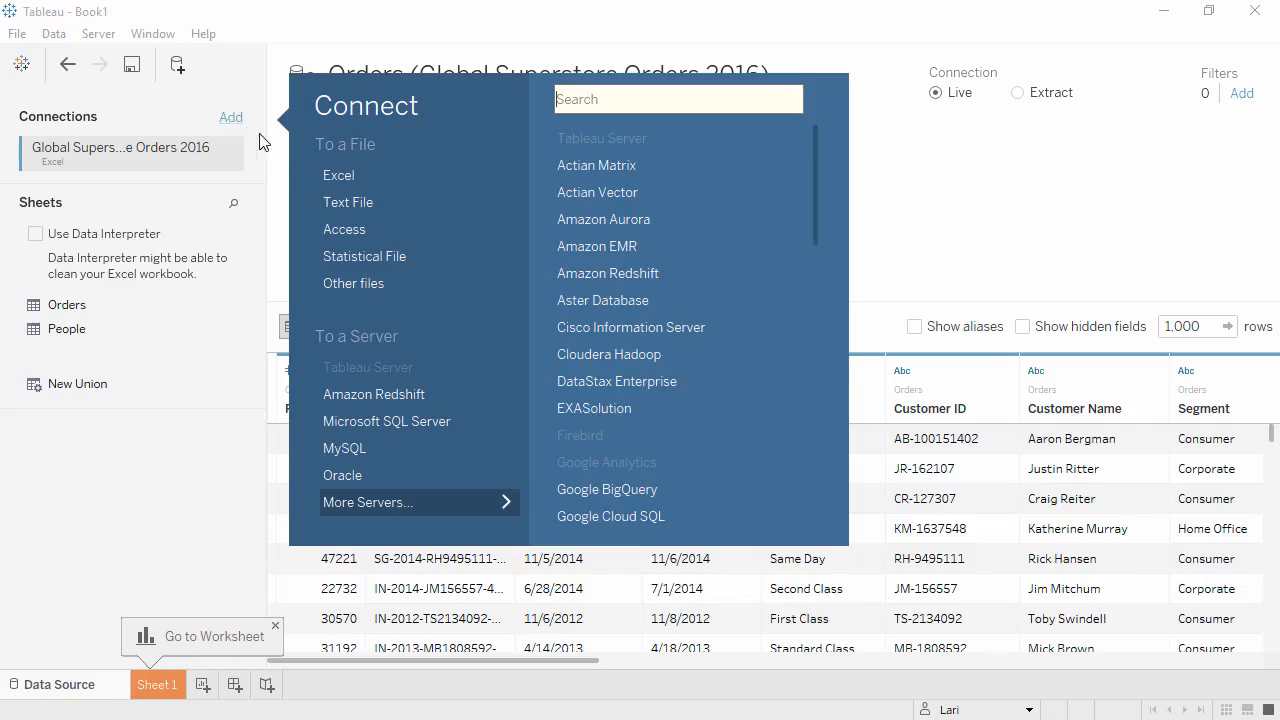
pyautogui.click(343, 200)
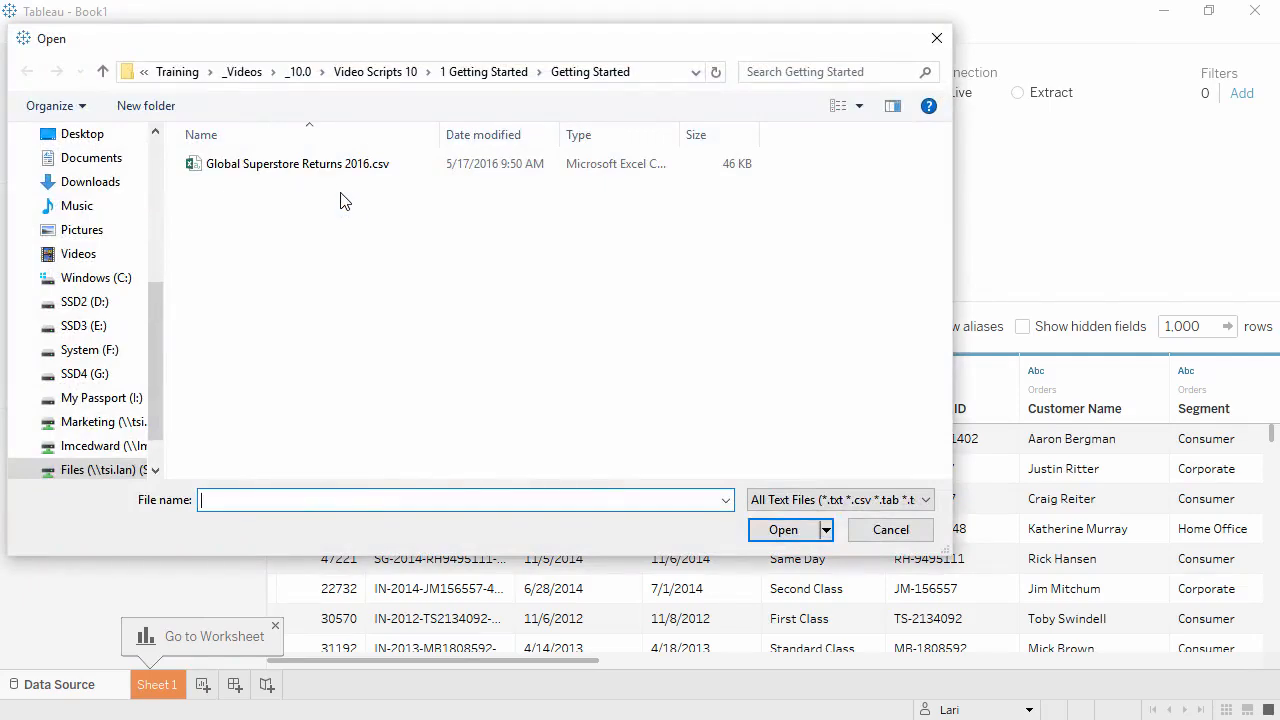
pyautogui.doubleClick(337, 166)
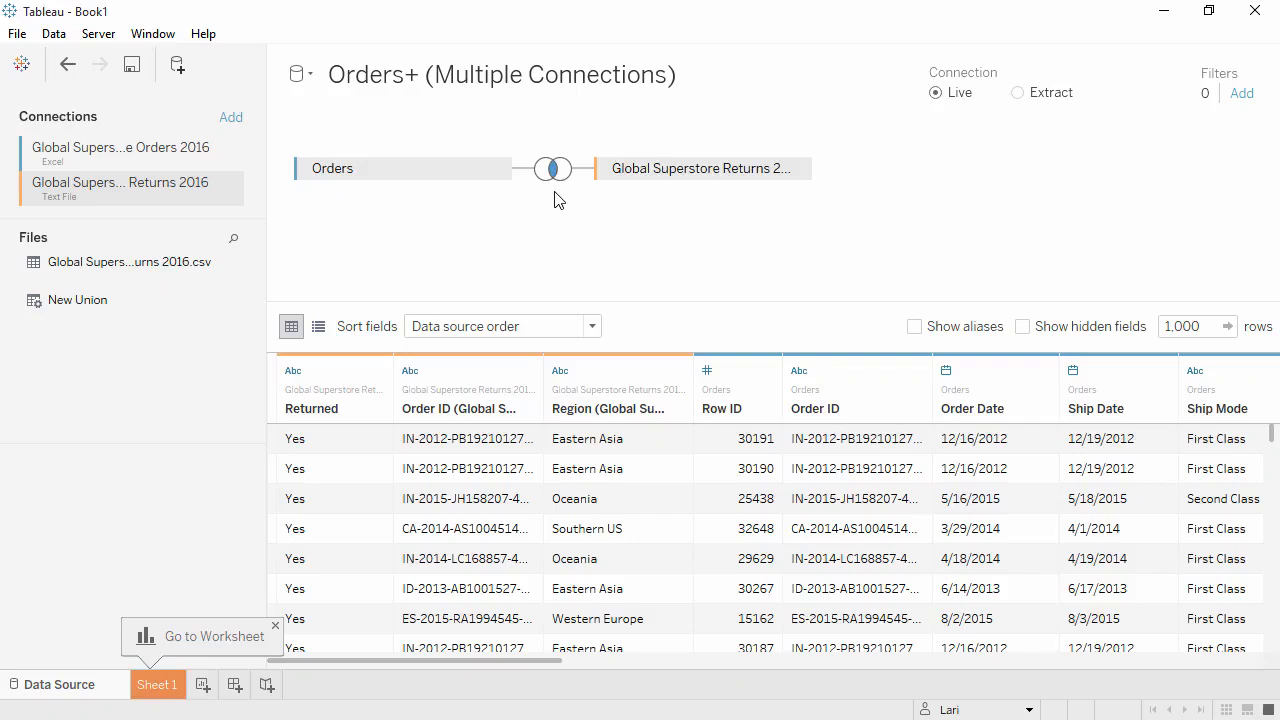
# - Change the join between Orders and the Returns file to a left join, keeping Order ID as the join clause
pyautogui.click(556, 174)
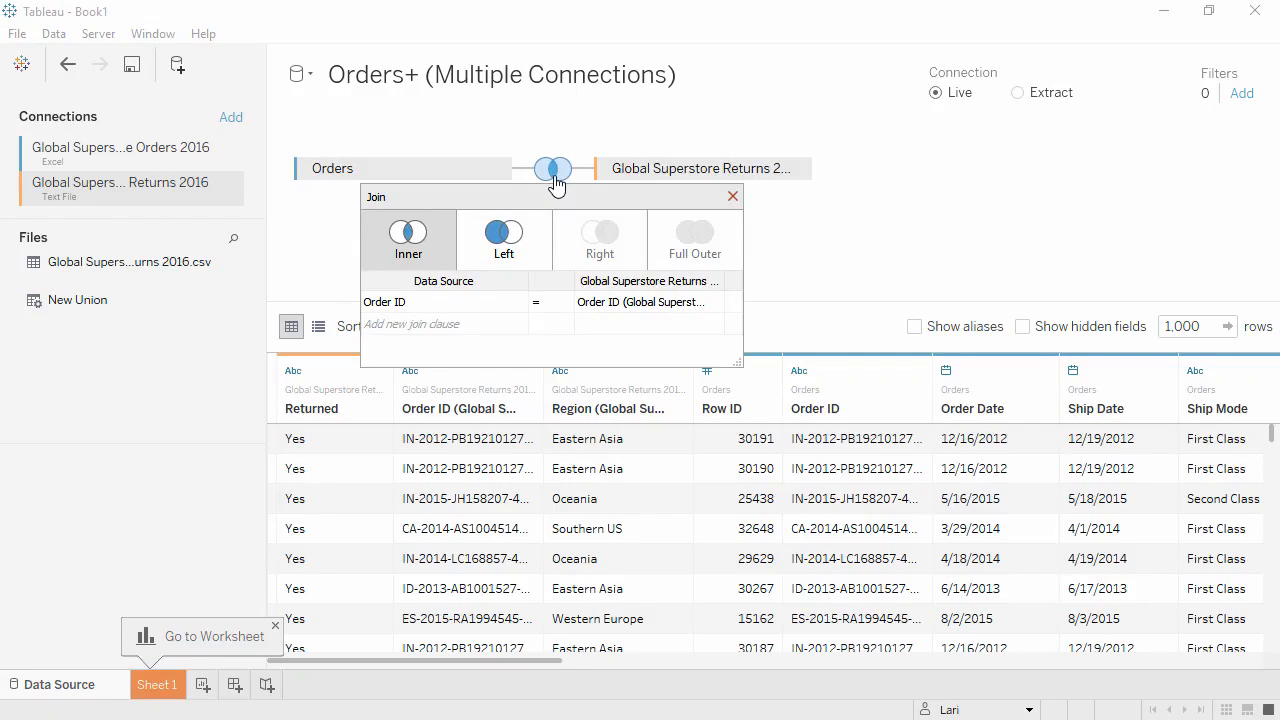
pyautogui.click(537, 244)
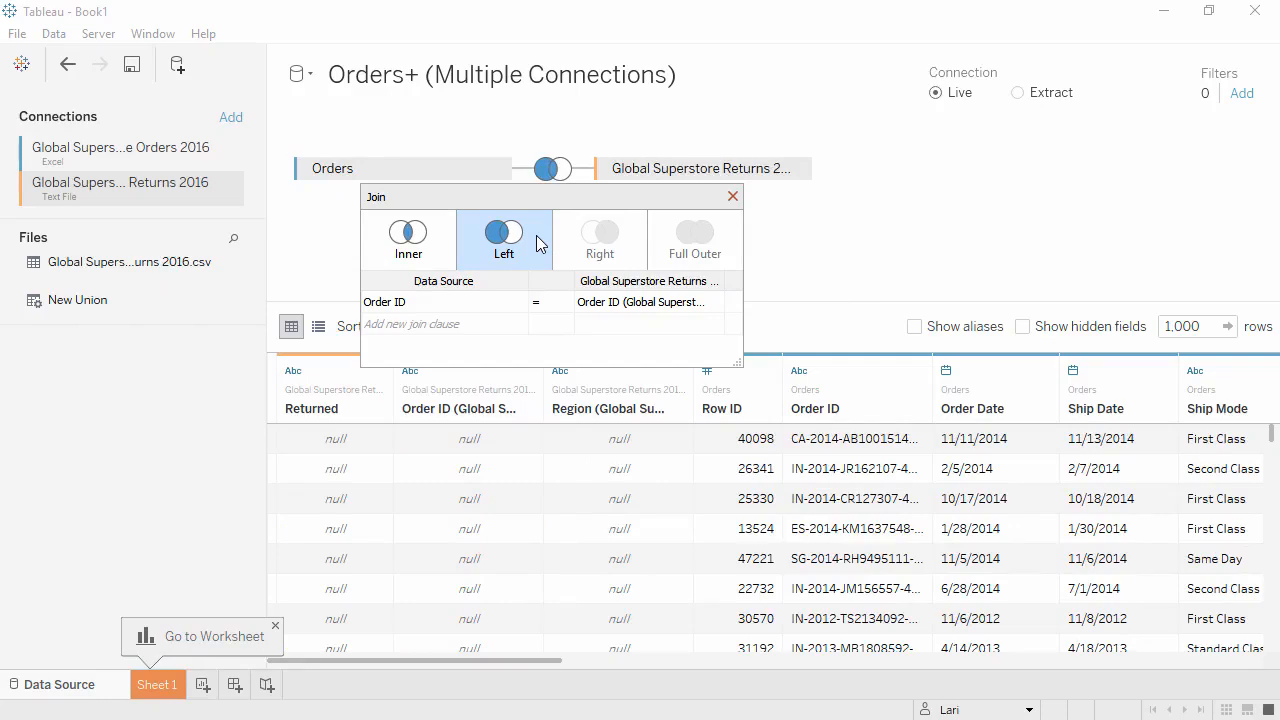
pyautogui.click(515, 304)
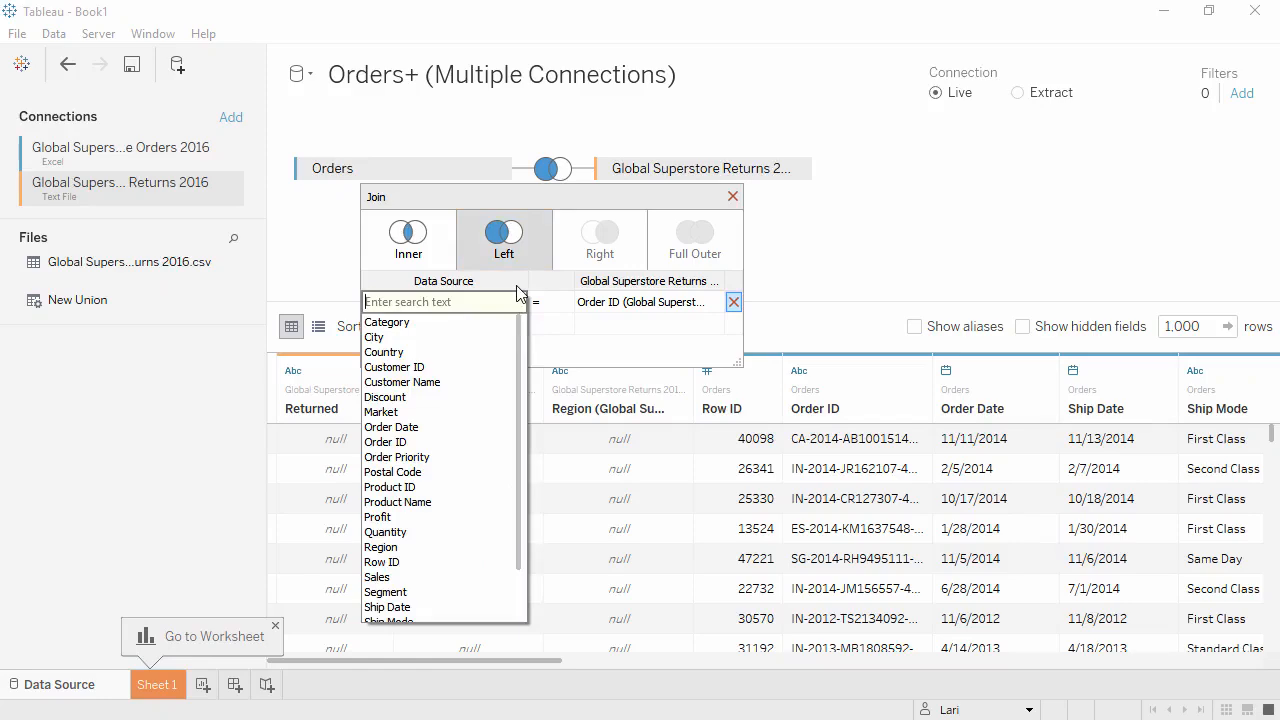
pyautogui.click(517, 287)
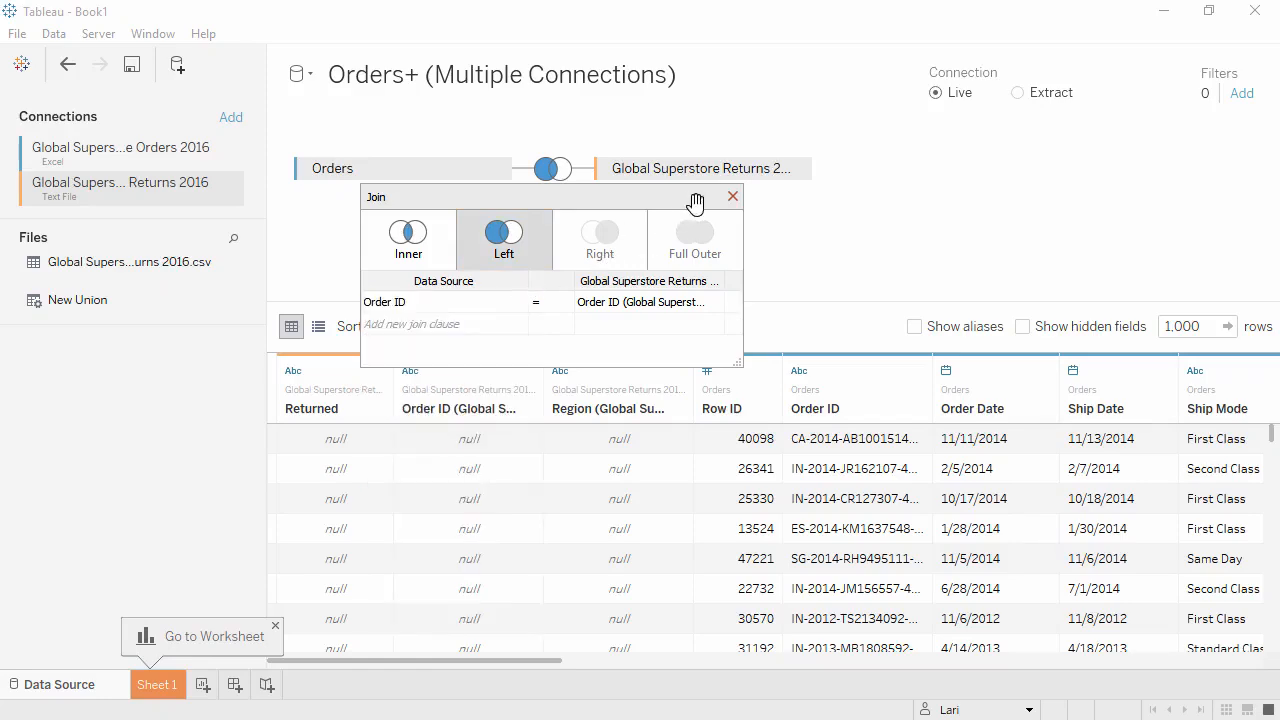
pyautogui.click(733, 198)
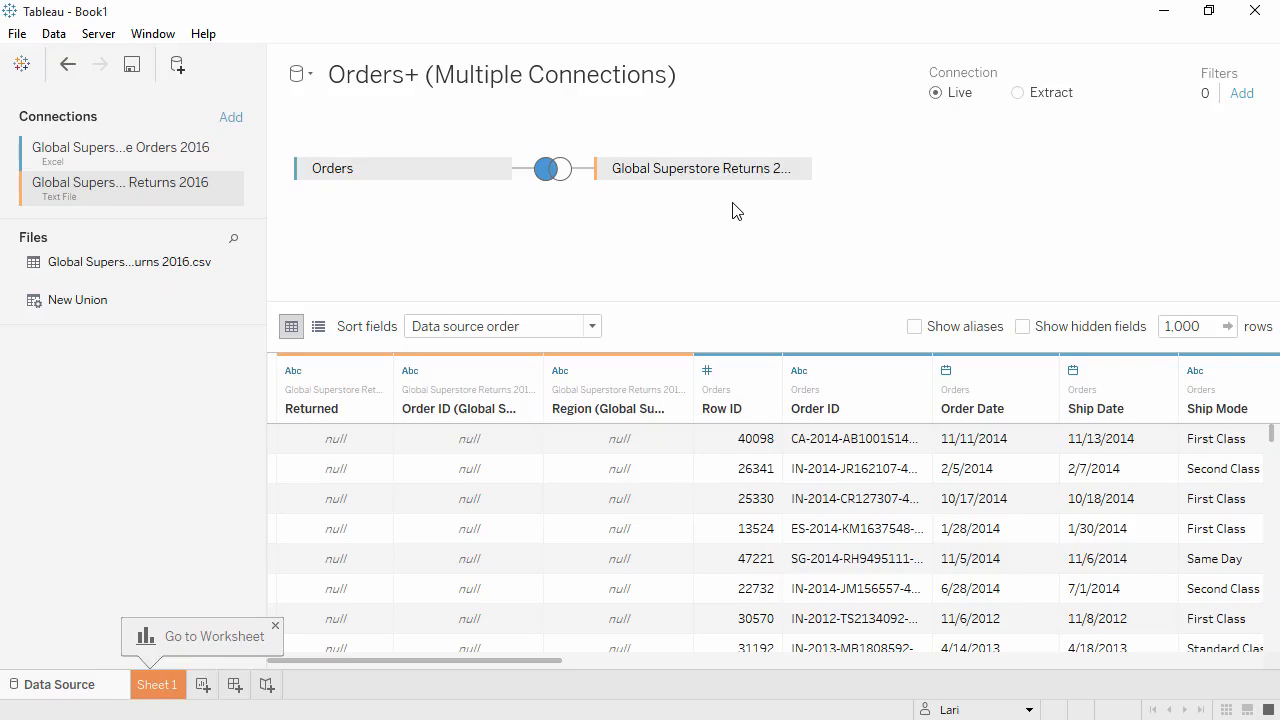
# - Change the data type of the Row ID field to String
pyautogui.click(712, 374)
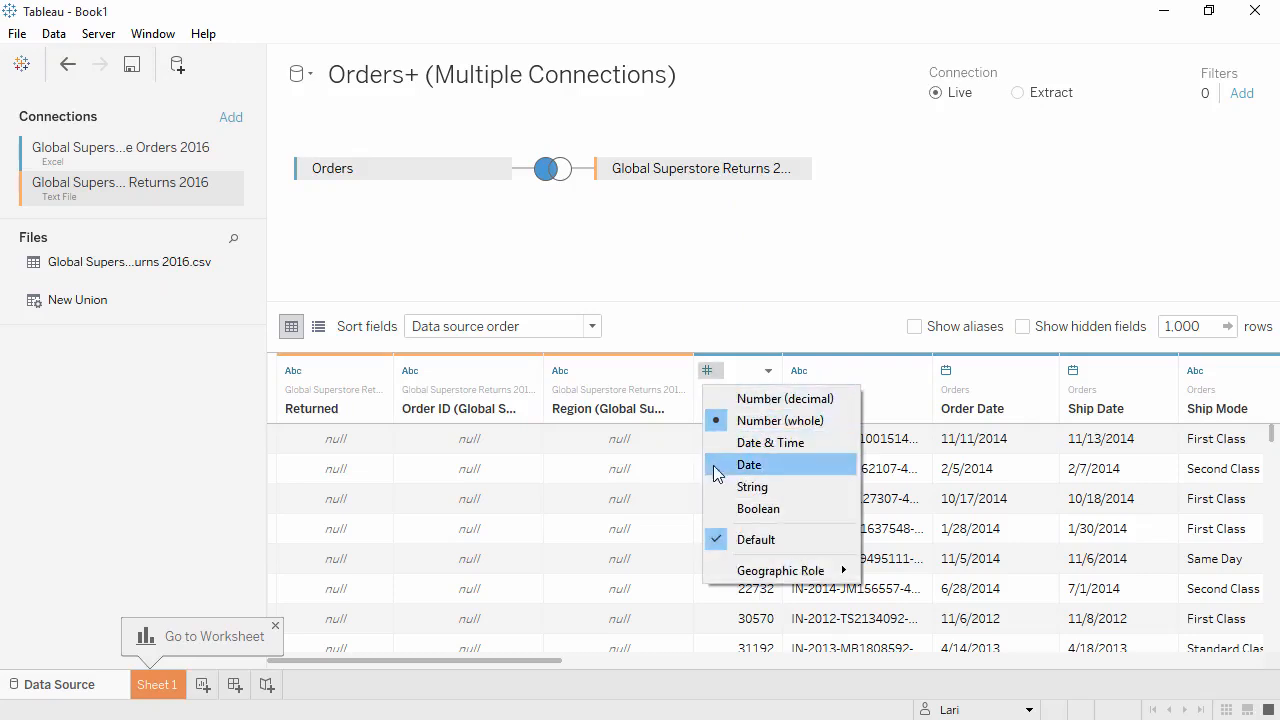
pyautogui.click(752, 487)
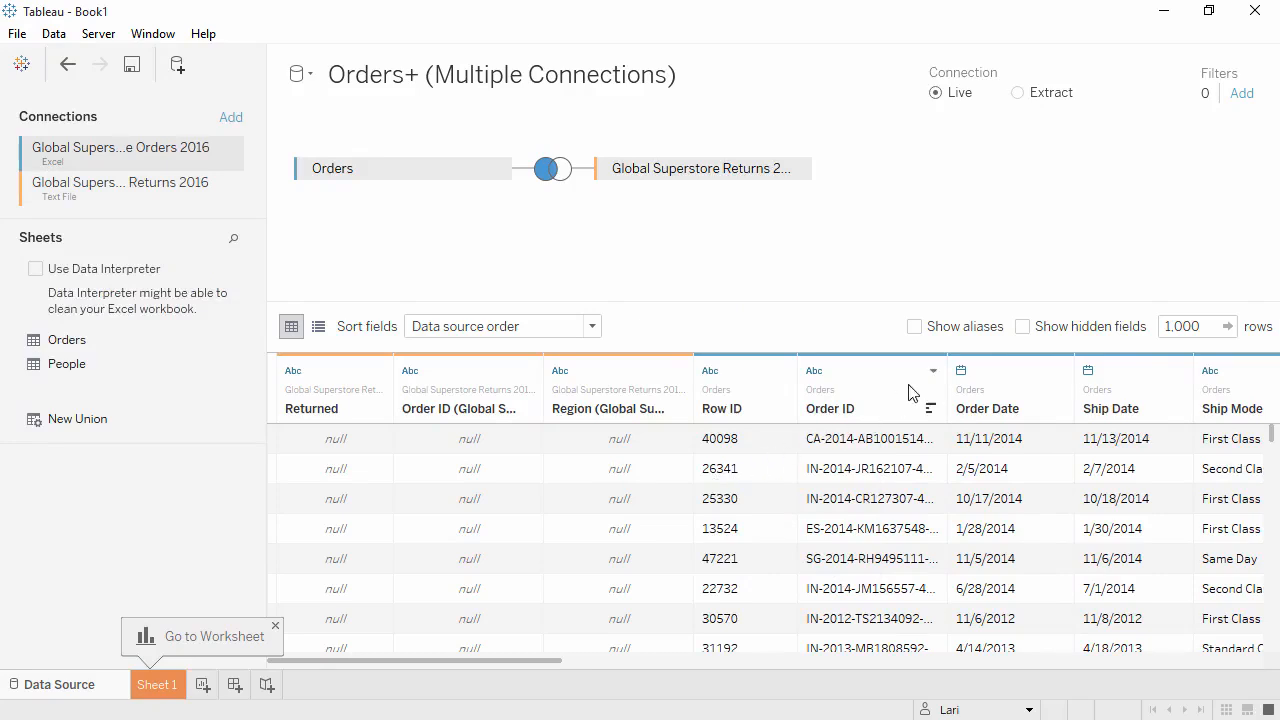
# - Widen the Orders table's Order ID column and custom-split it on the separator "-", splitting off the first 1 column
pyautogui.moveTo(947, 370); pyautogui.dragTo(1006, 363)
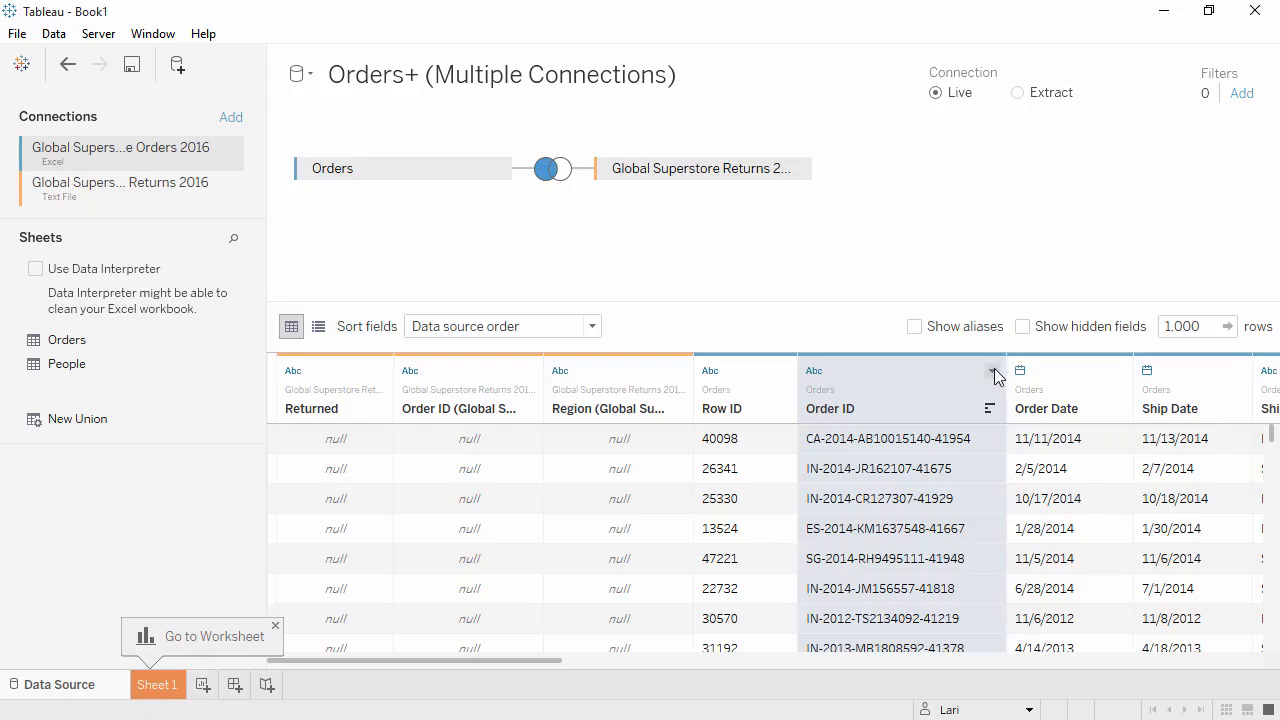
pyautogui.click(993, 373)
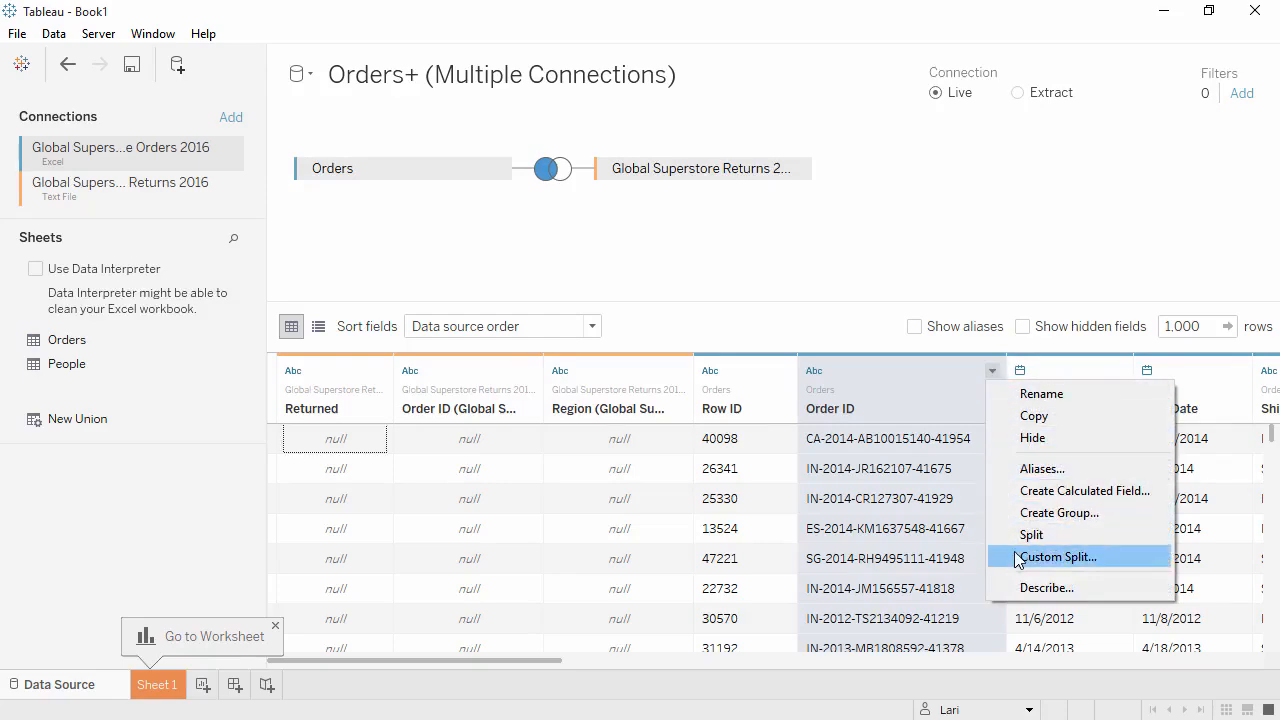
pyautogui.click(1057, 557)
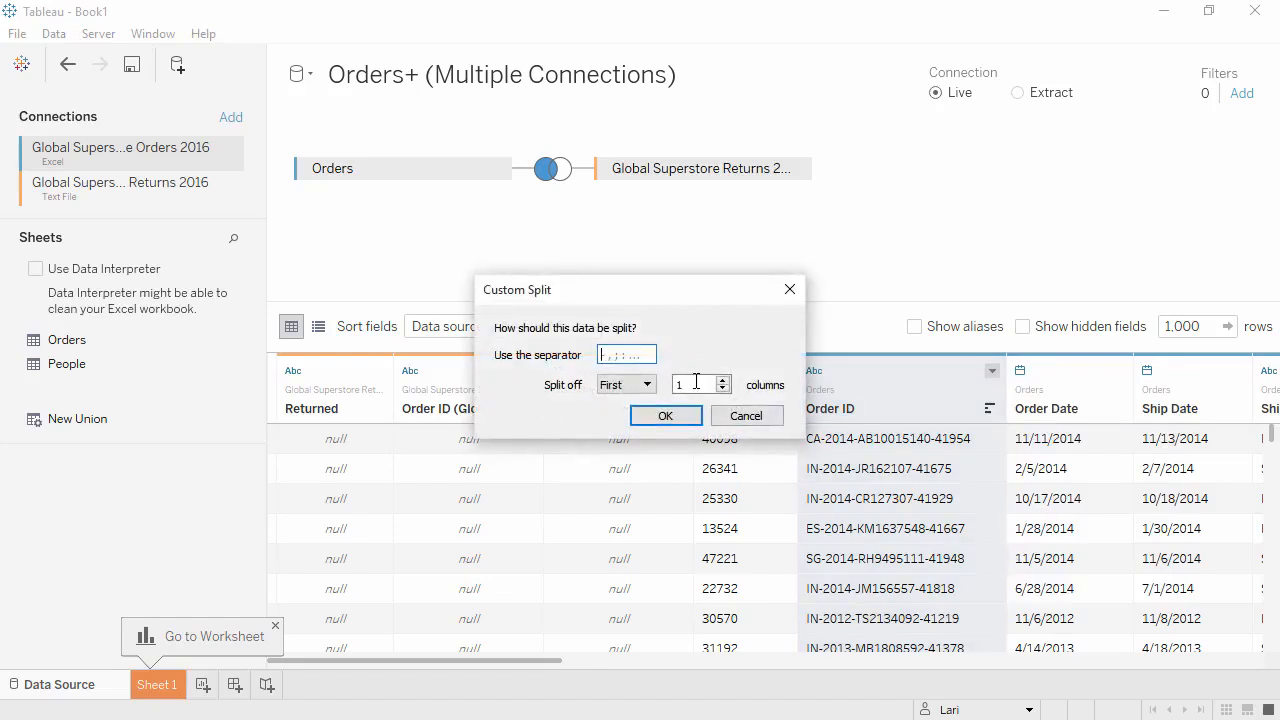
pyautogui.click(628, 354)
pyautogui.write('-')
pyautogui.click(673, 418)
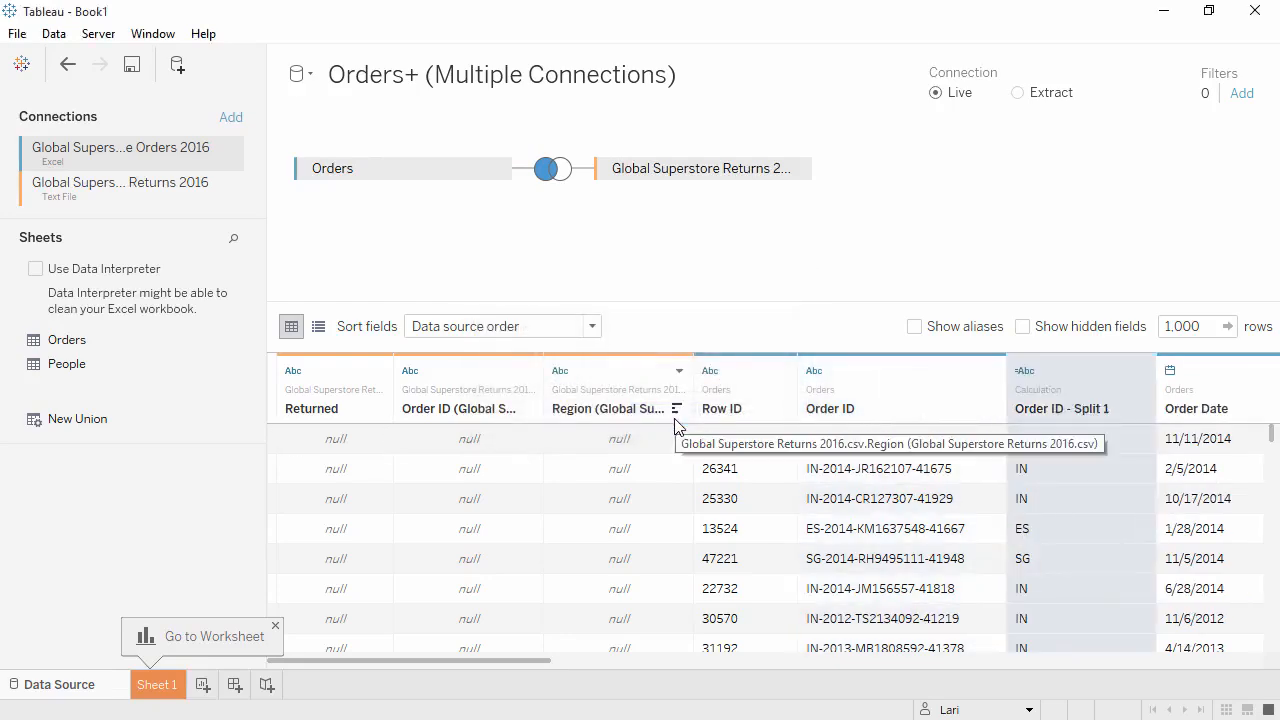
# - Rename the split Order ID field to Distribution Center
pyautogui.click(1143, 372)
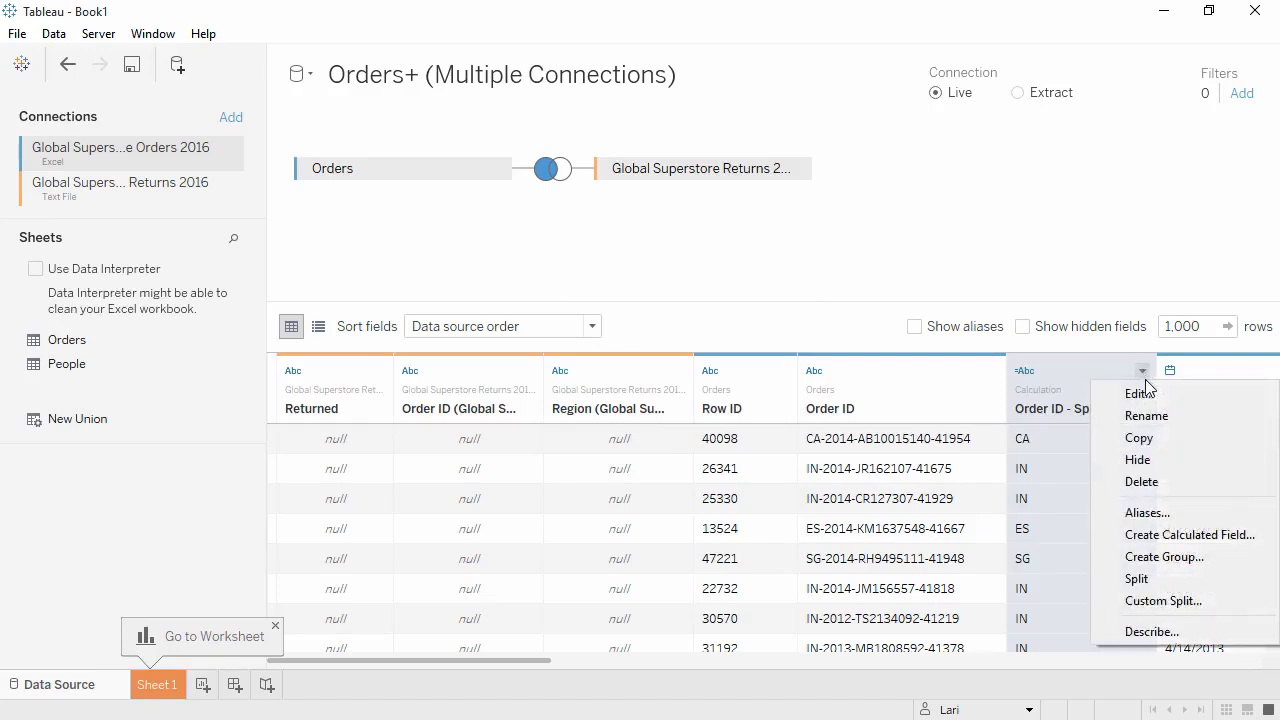
pyautogui.click(1146, 414)
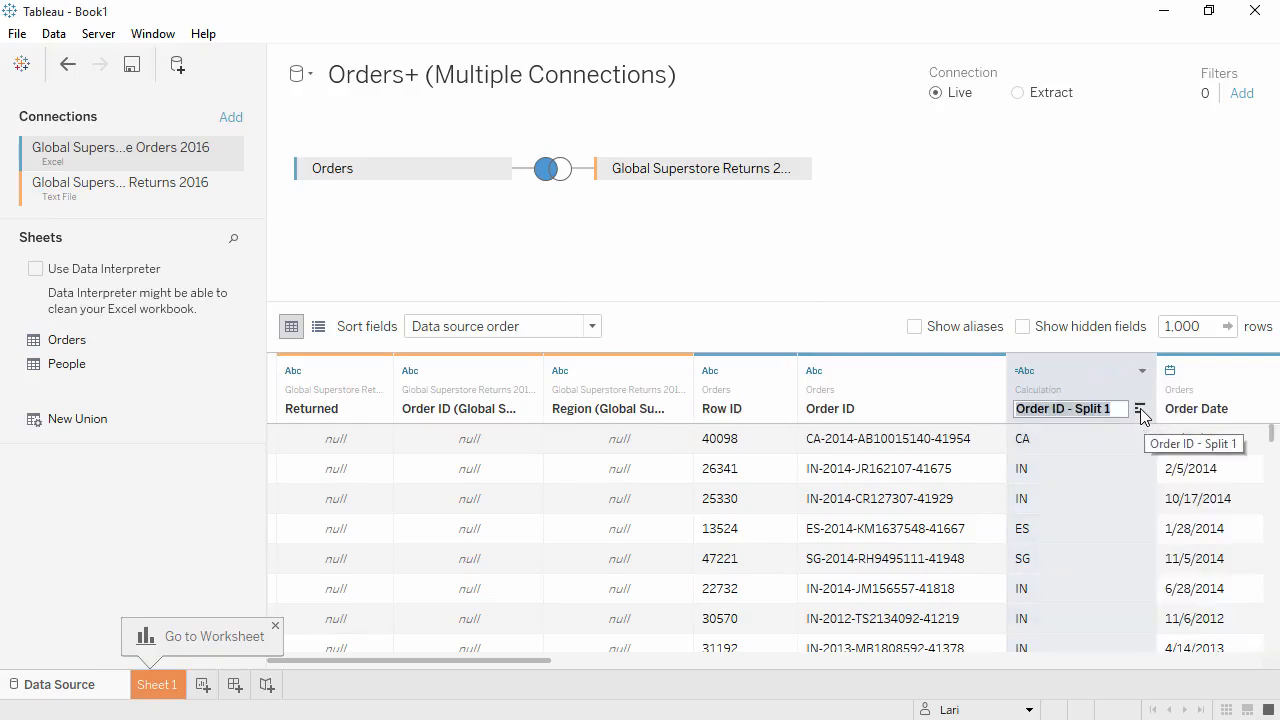
pyautogui.write('Distribution Center')
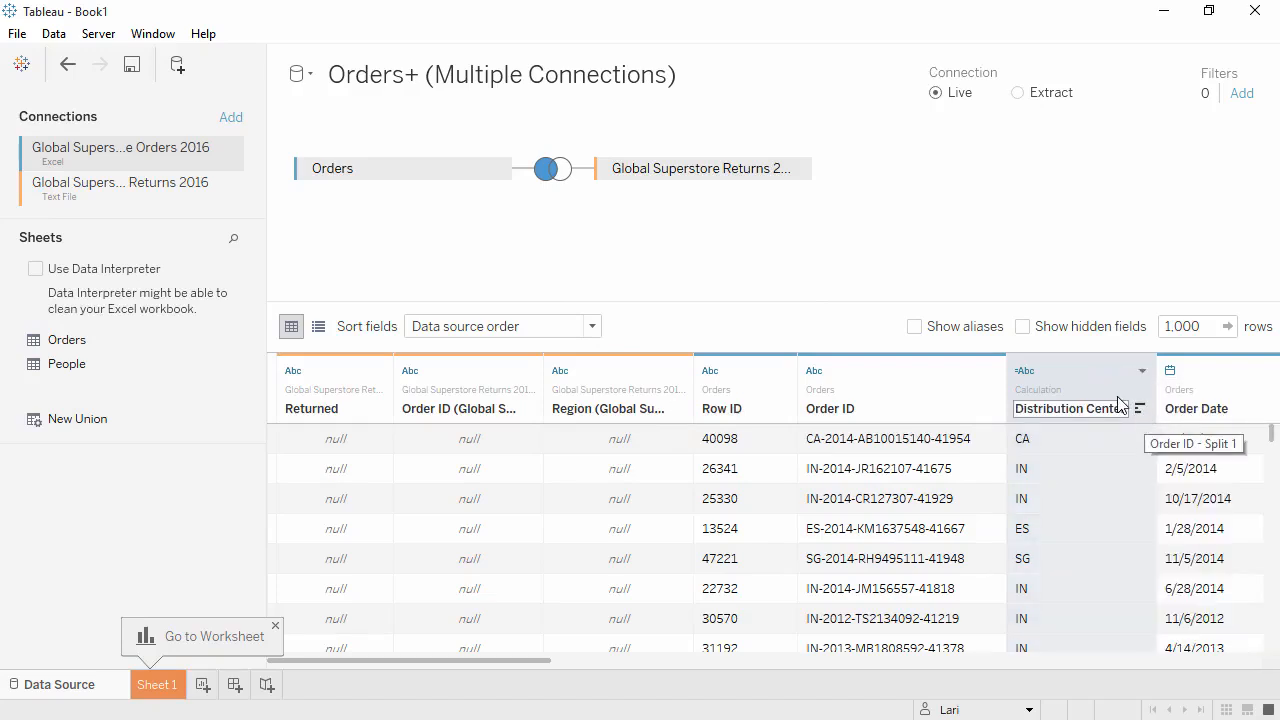
pyautogui.press('Return')
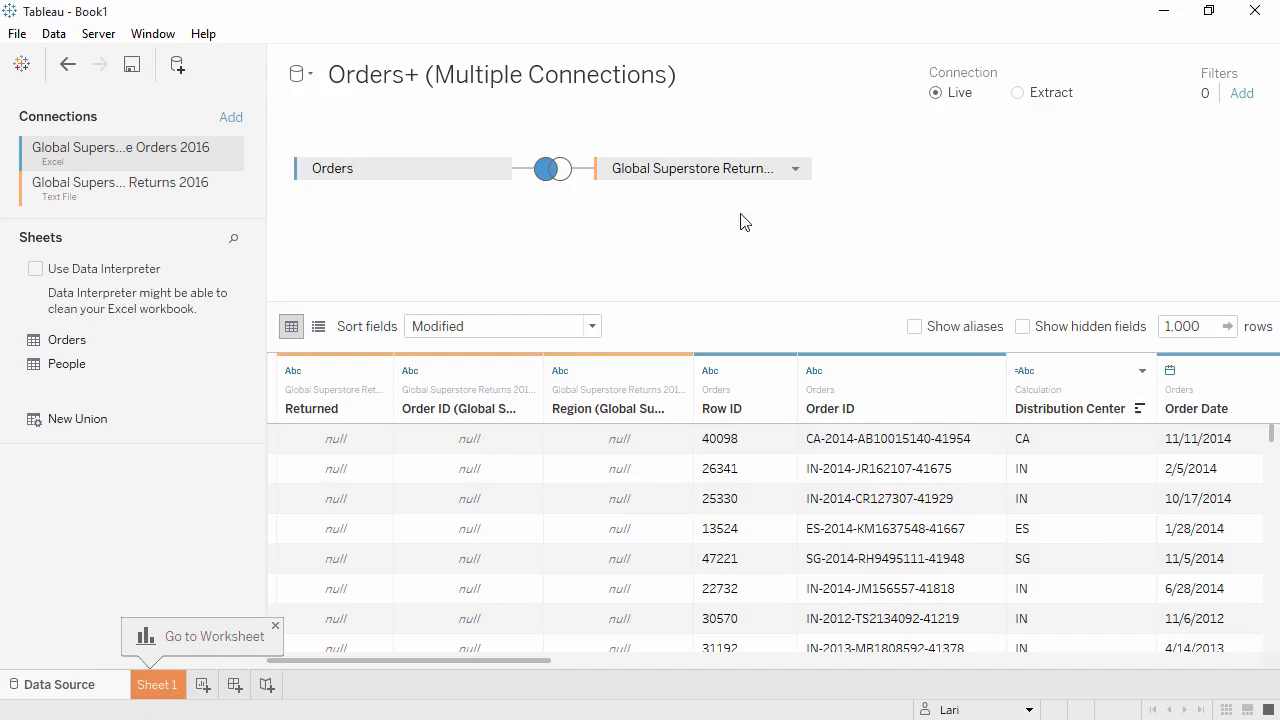
# - Open Sheet 1 and place the Category and Segment dimensions on Rows, in that order
pyautogui.click(157, 686)
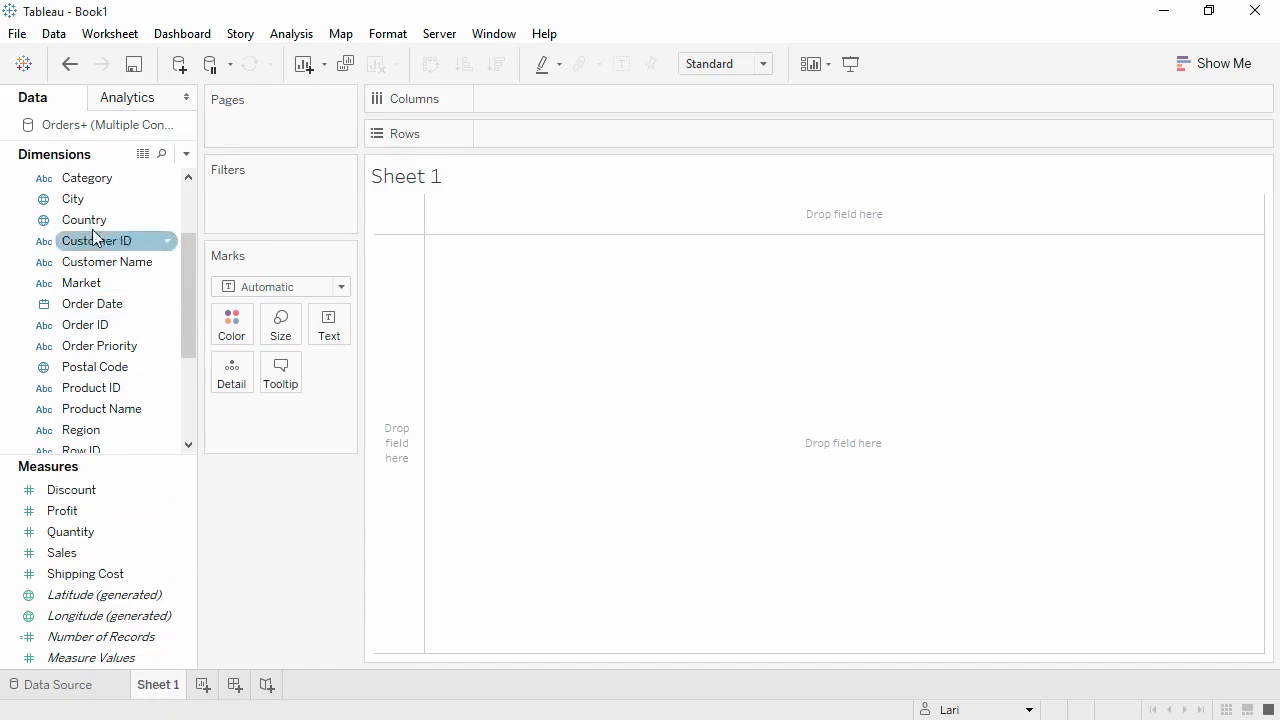
pyautogui.moveTo(98, 188); pyautogui.dragTo(508, 140)
pyautogui.moveTo(188, 283); pyautogui.dragTo(188, 306)
pyautogui.moveTo(117, 412); pyautogui.dragTo(687, 141)
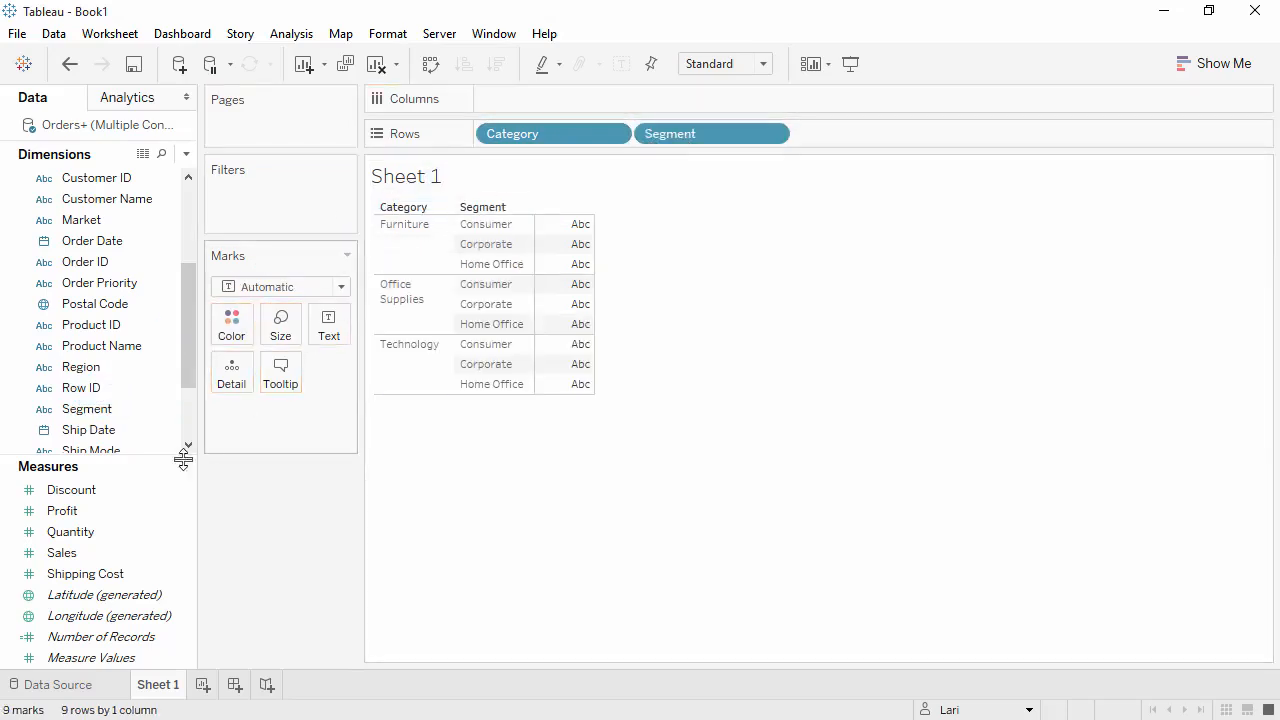
# - Place Market and the sum of Quantity on Columns, and color the bars by Market
pyautogui.moveTo(127, 539); pyautogui.dragTo(508, 104)
pyautogui.moveTo(160, 220); pyautogui.dragTo(491, 108)
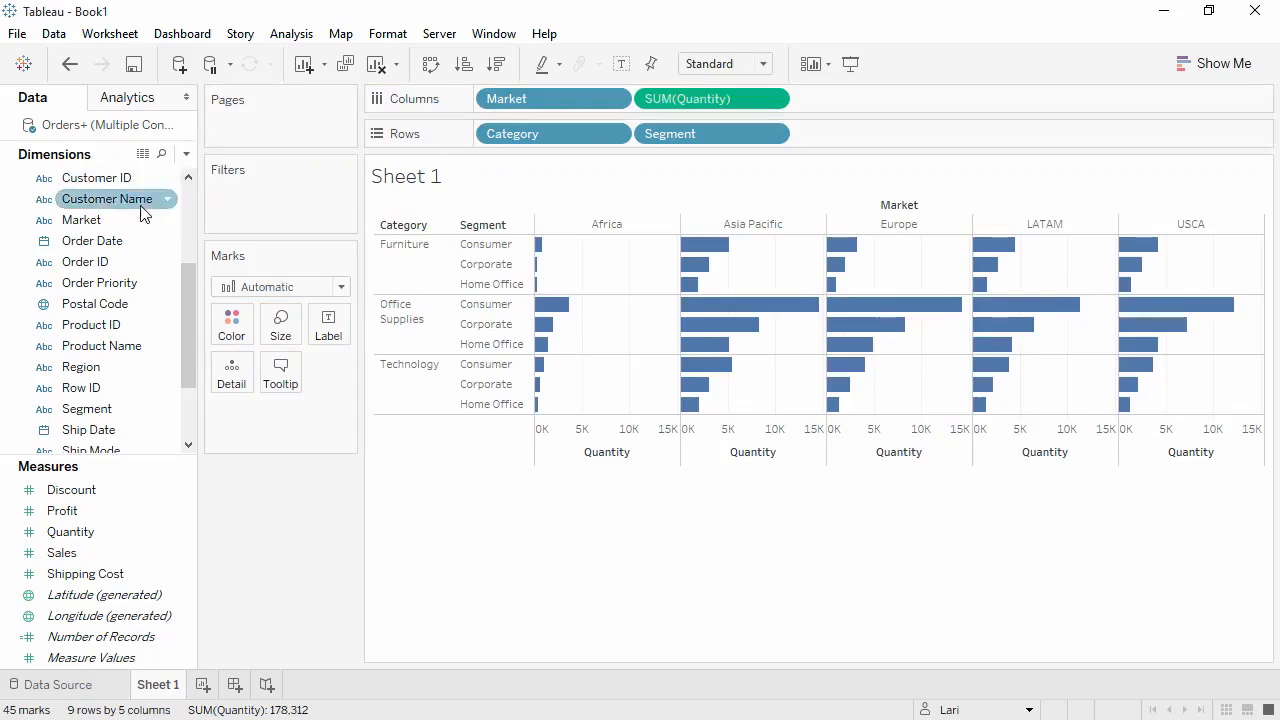
pyautogui.moveTo(147, 242); pyautogui.dragTo(229, 333)
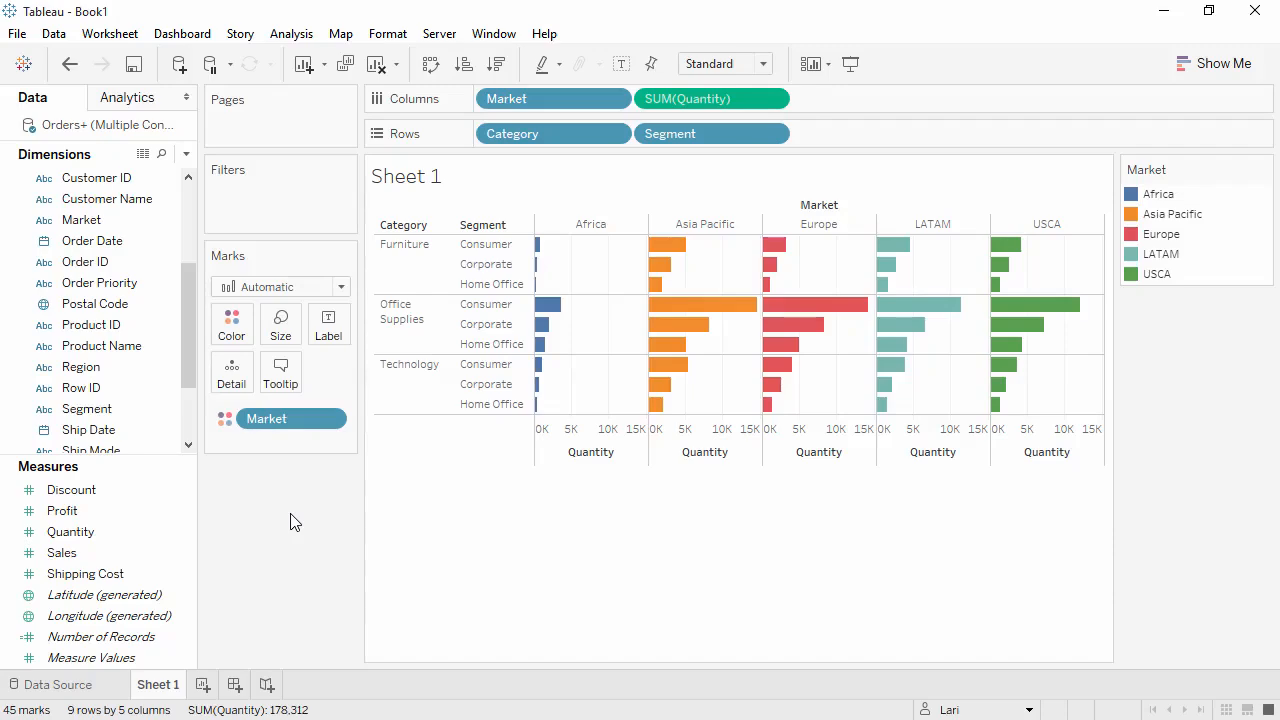
# - Clear the worksheet and place the Sales measure on the vertical axis as the only Rows field
pyautogui.click(377, 64)
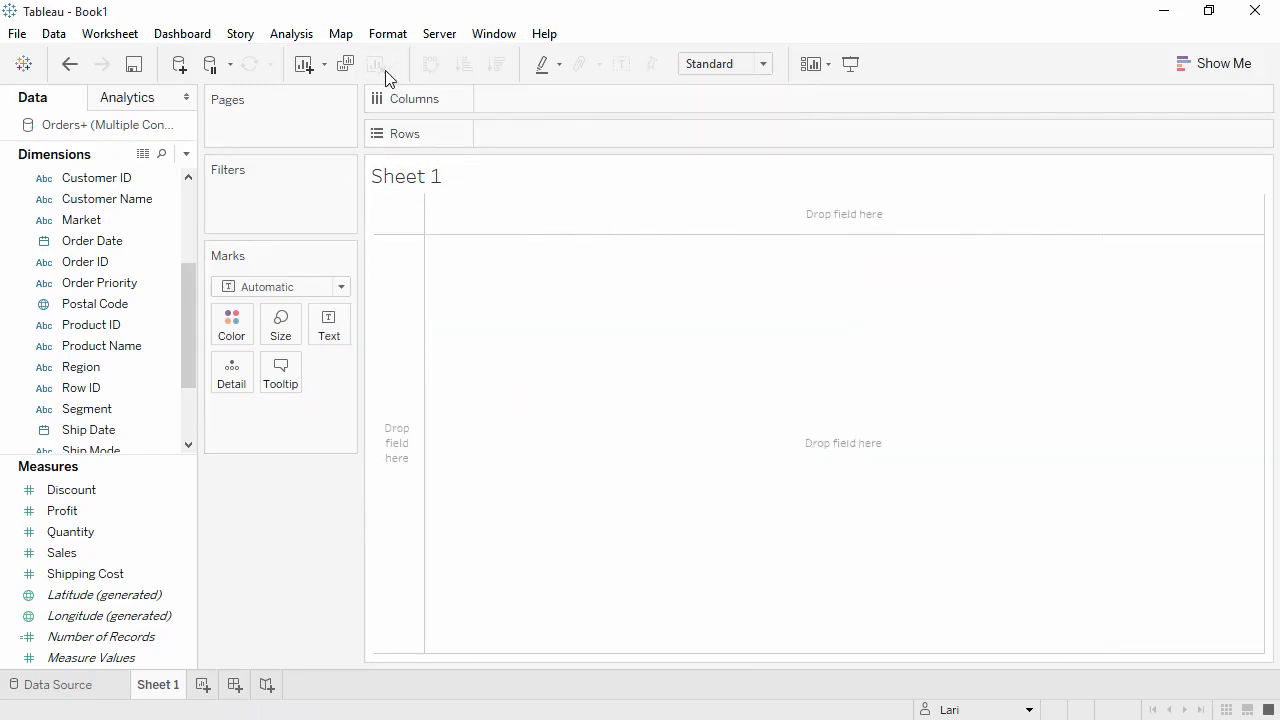
pyautogui.click(175, 553)
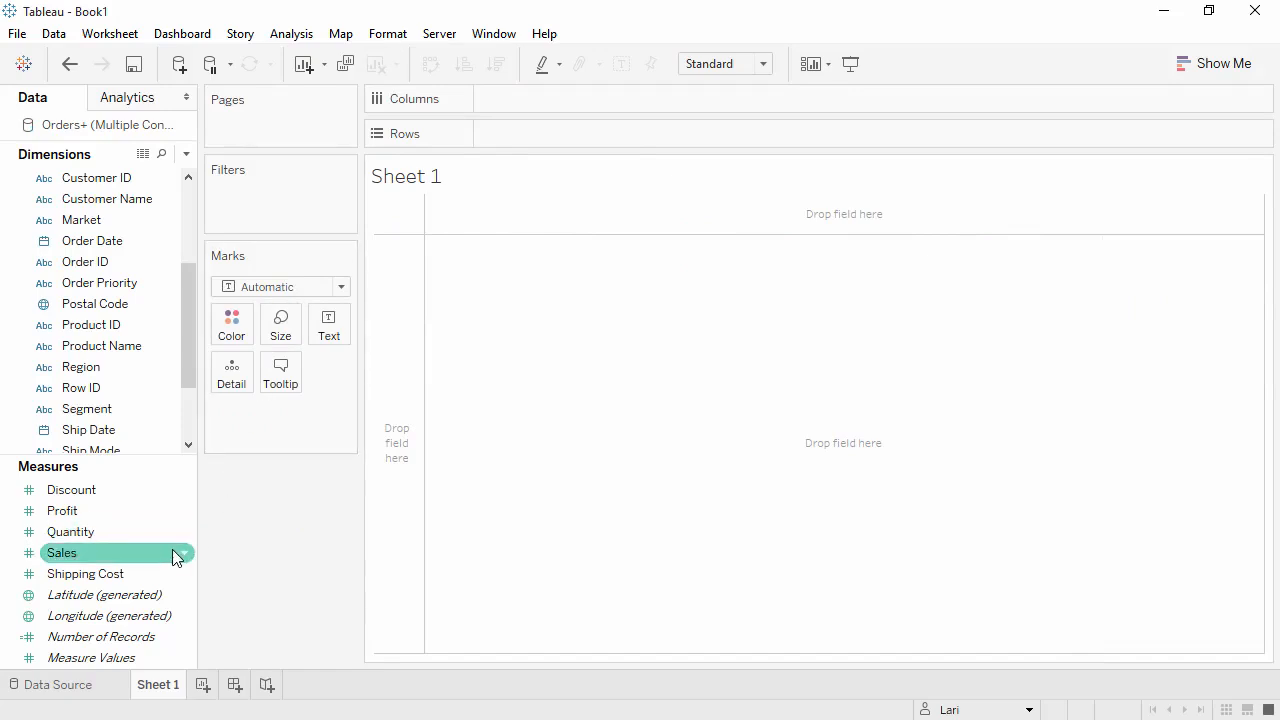
pyautogui.moveTo(171, 551); pyautogui.dragTo(395, 477)
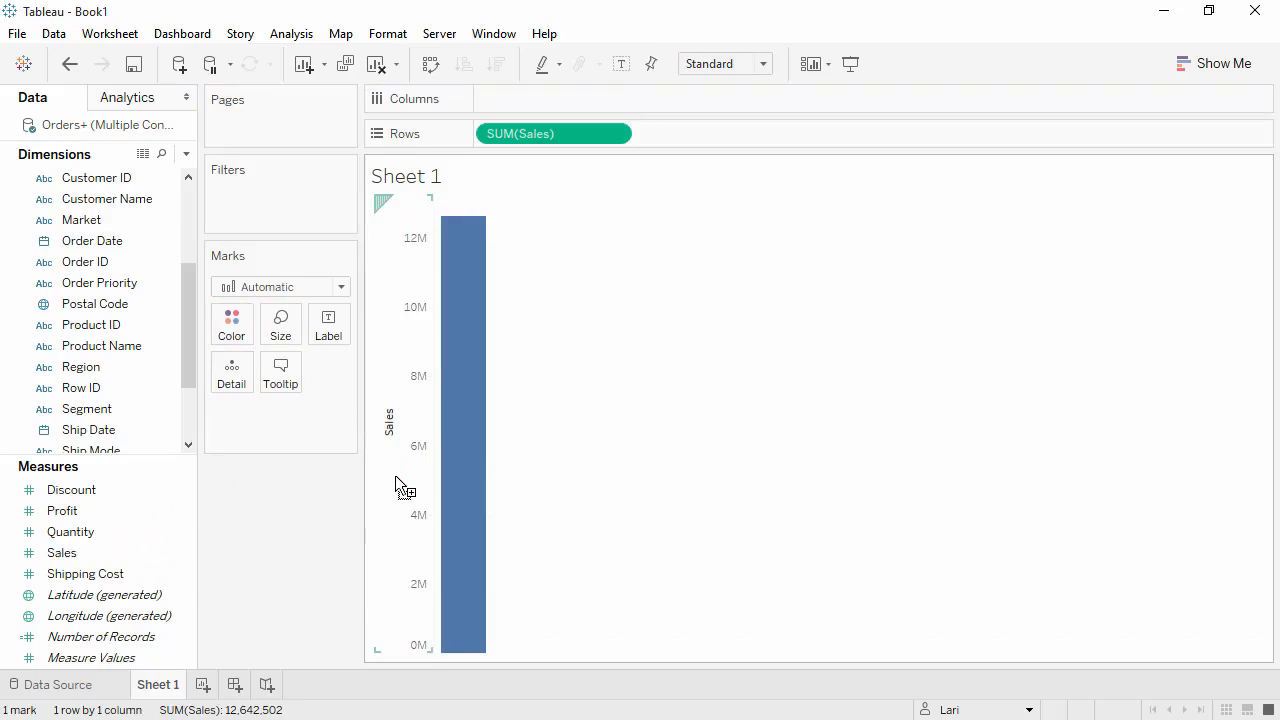
pyautogui.moveTo(456, 476)
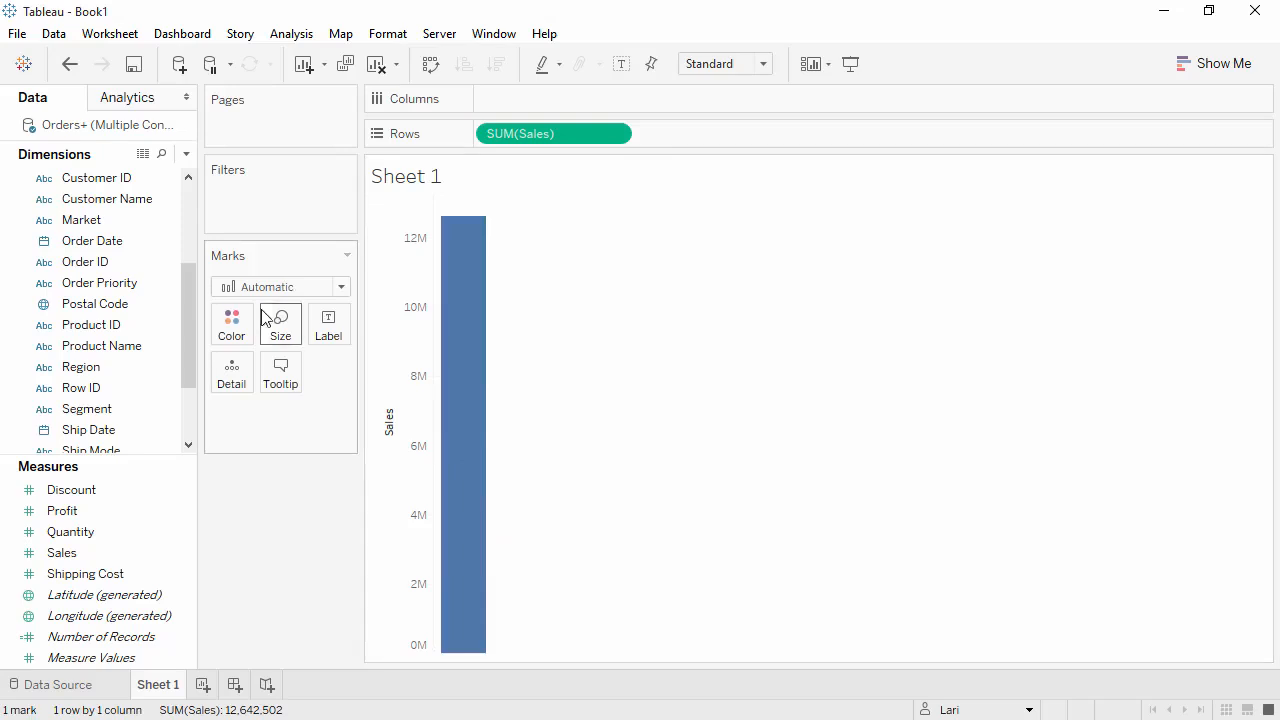
# - Place Order Date on Columns, drill it down to quarters, and order the quarter level before the year
pyautogui.moveTo(171, 240); pyautogui.dragTo(454, 199)
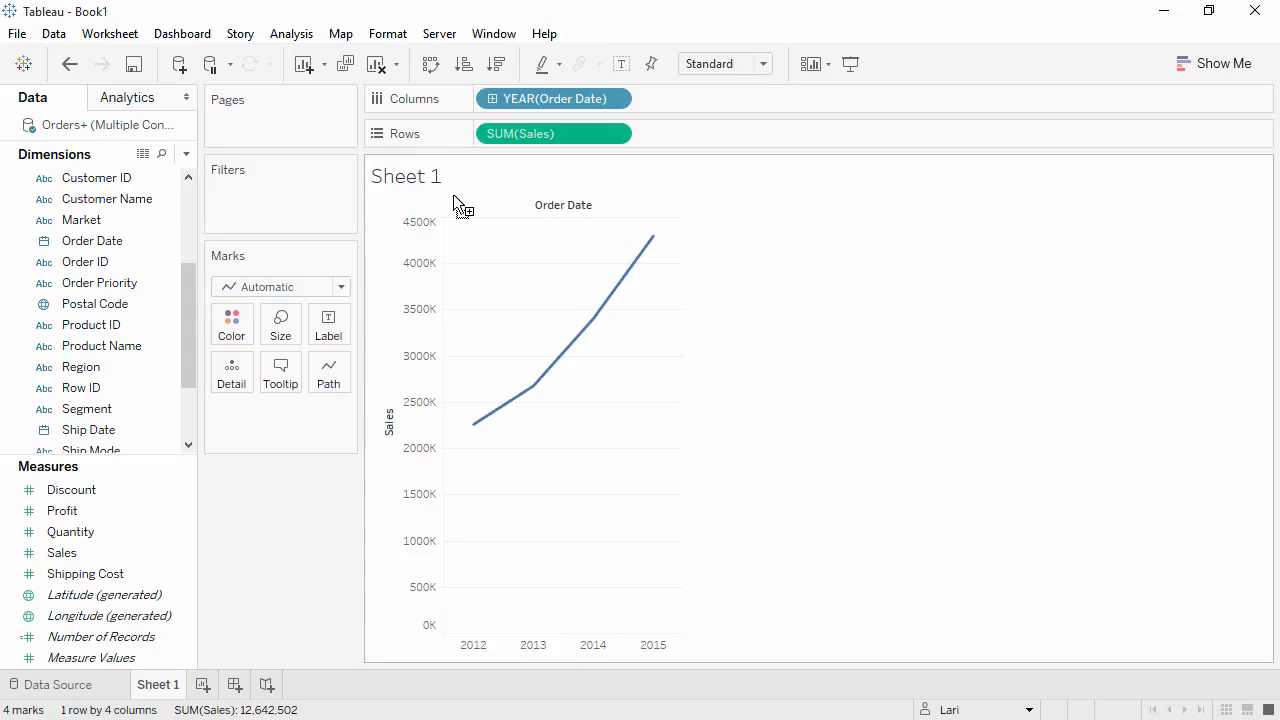
pyautogui.click(492, 99)
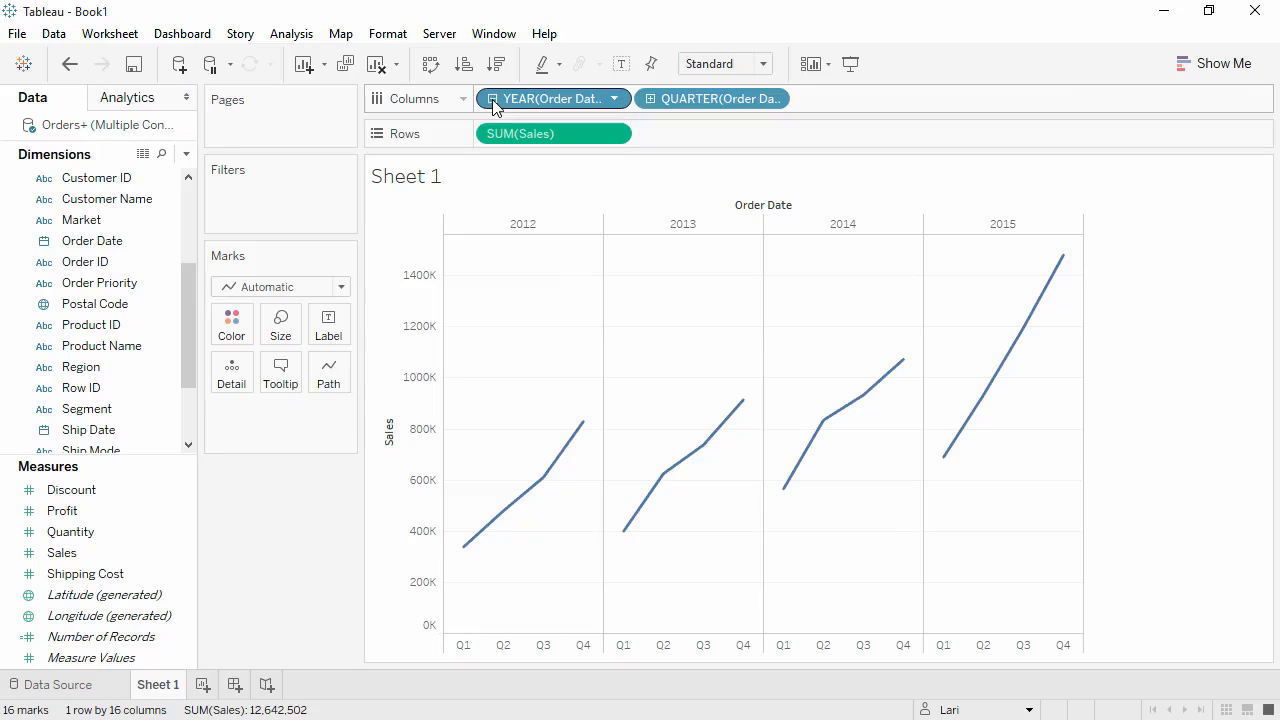
pyautogui.moveTo(492, 104); pyautogui.dragTo(830, 100)
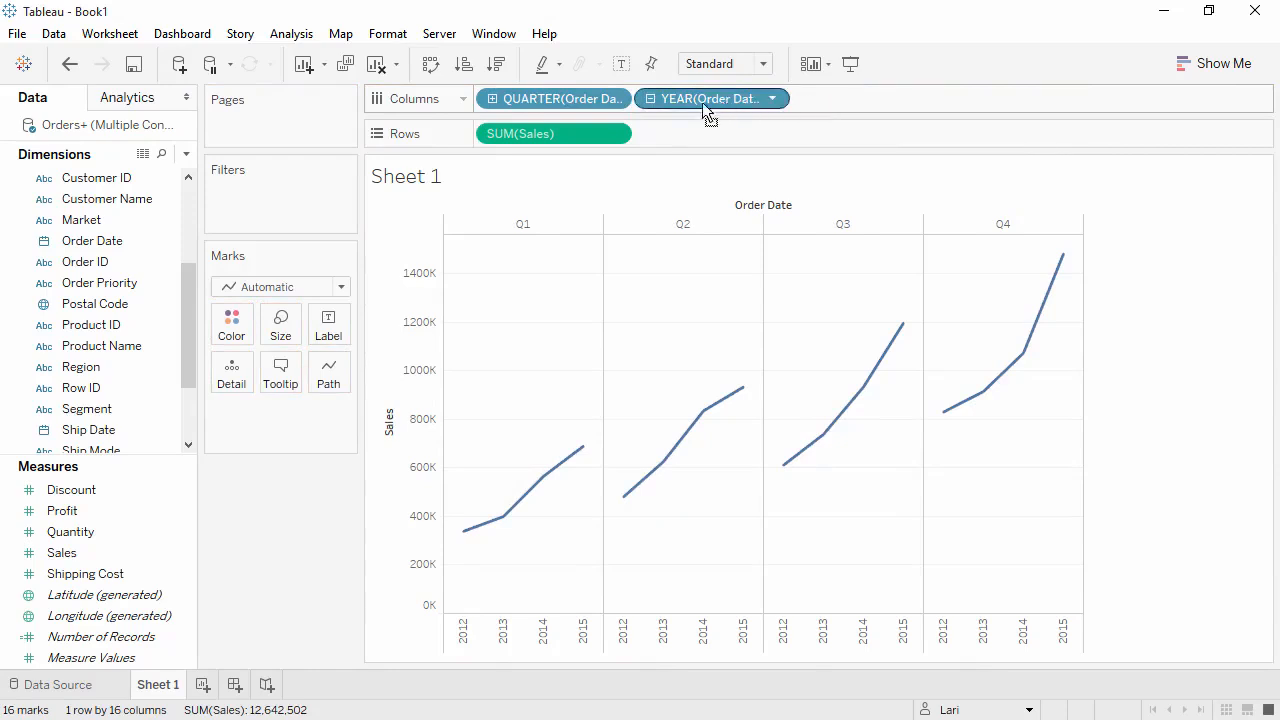
# - Color the lines by year of Order Date and change the remaining Columns date level to month
pyautogui.moveTo(704, 104); pyautogui.dragTo(243, 335)
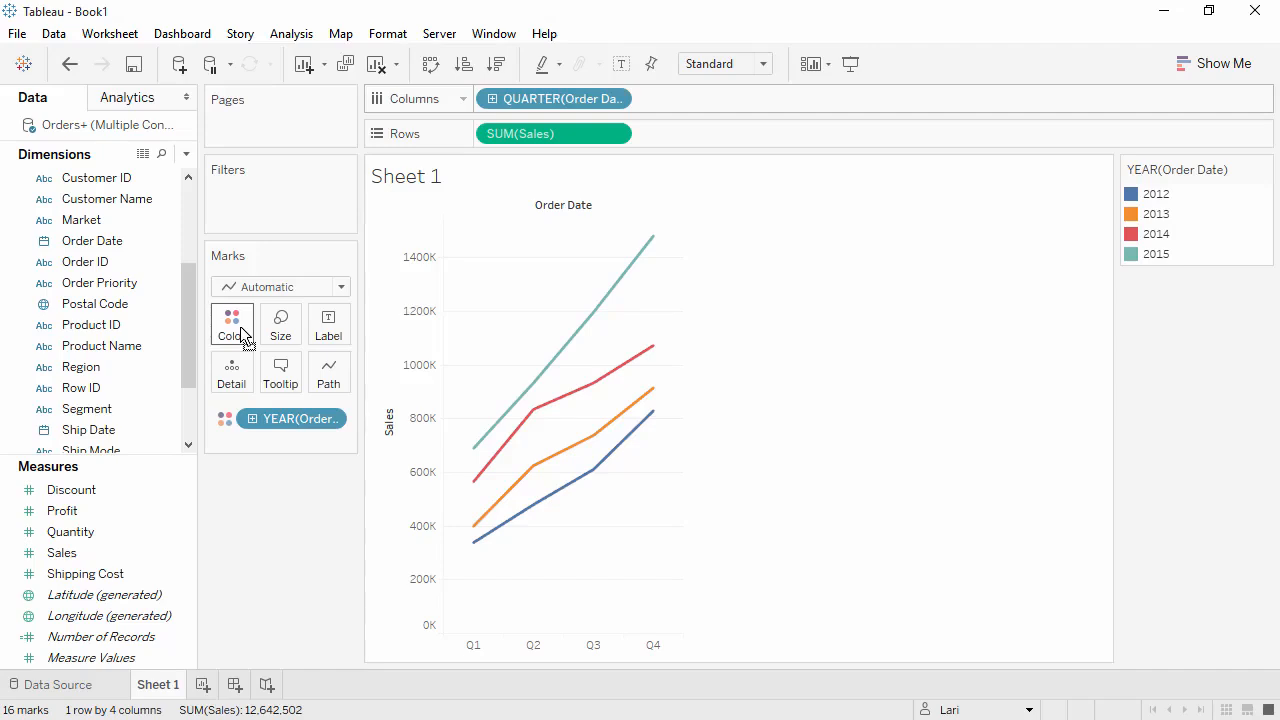
pyautogui.click(614, 101)
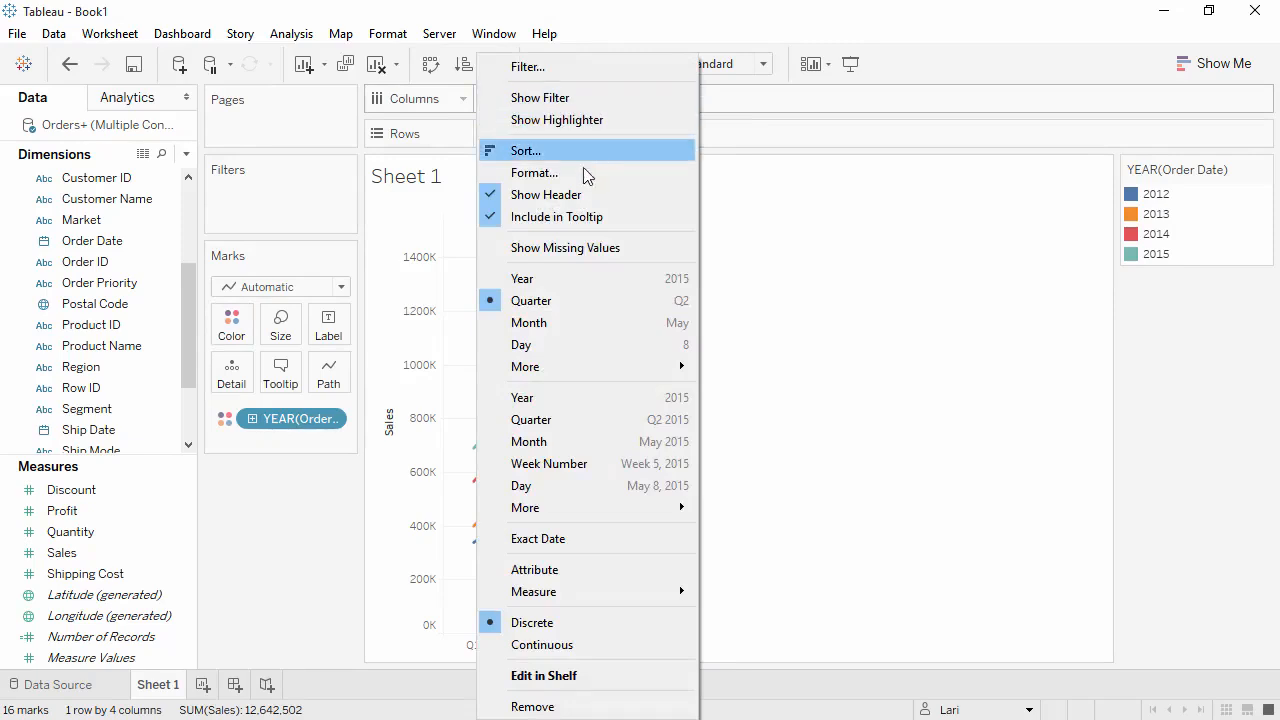
pyautogui.click(575, 325)
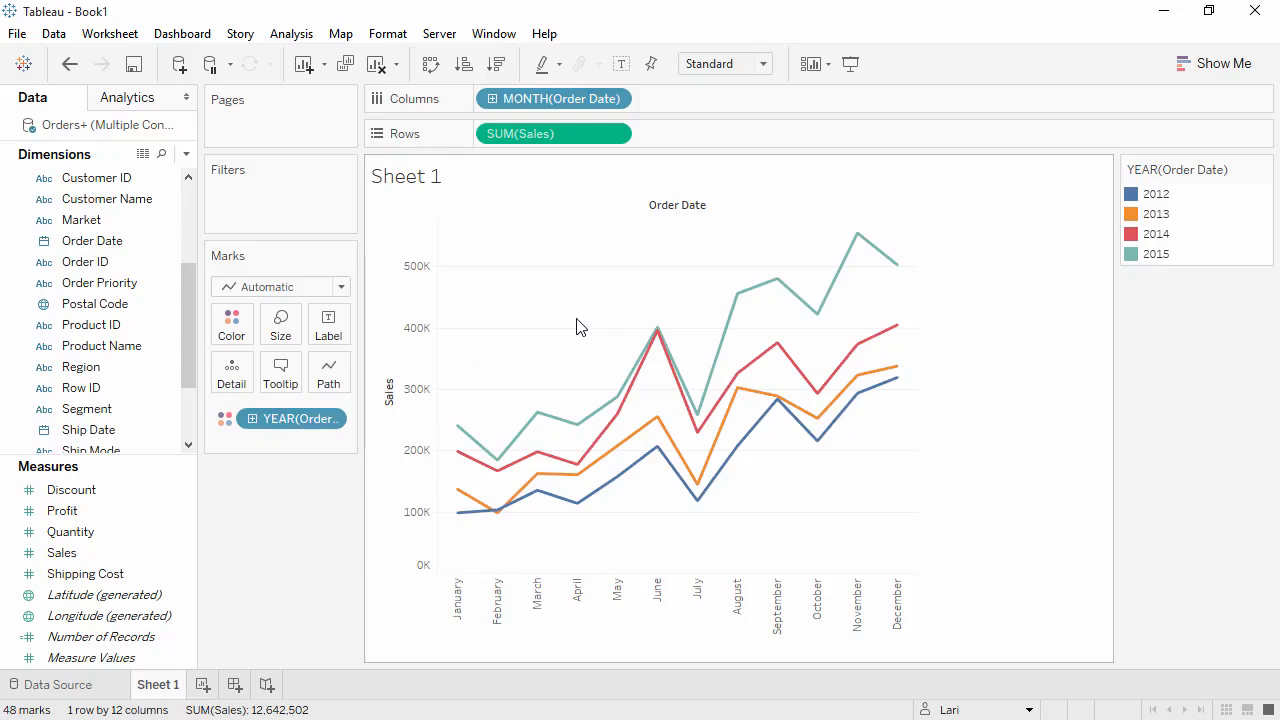
# - Try Average as the aggregation of the Sales measure on Rows and undo the change
pyautogui.click(616, 135)
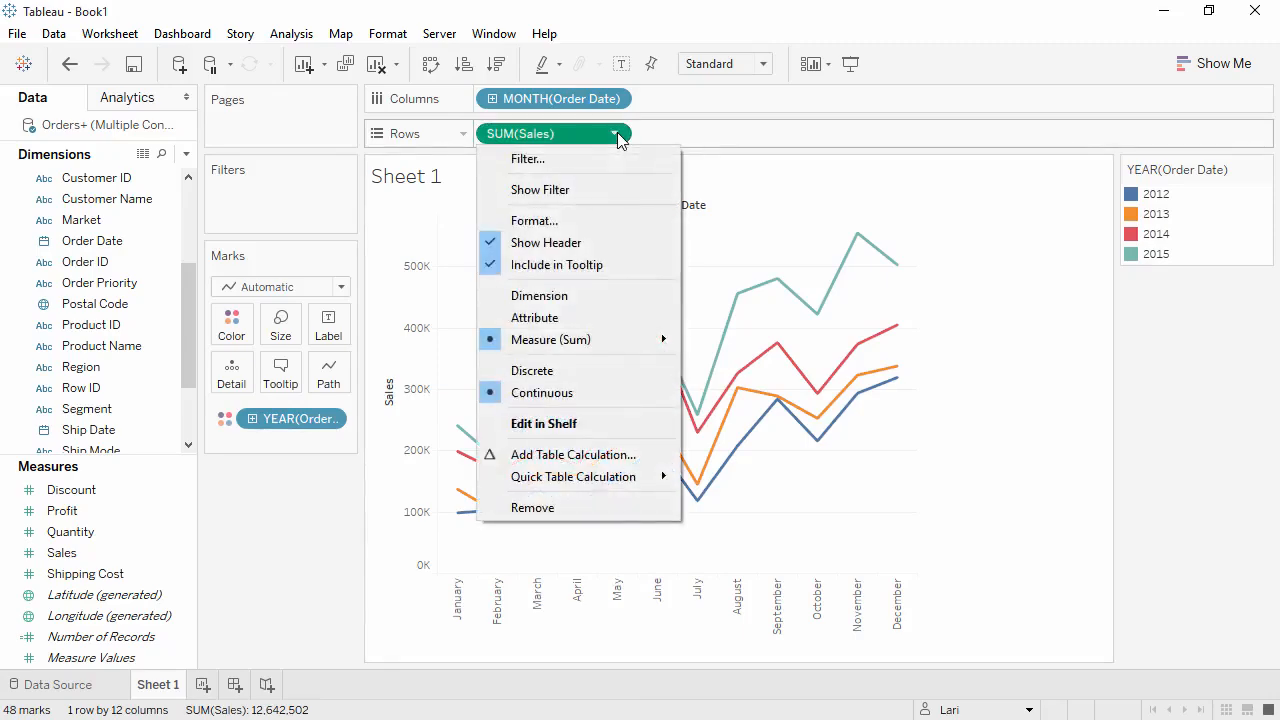
pyautogui.moveTo(616, 340)
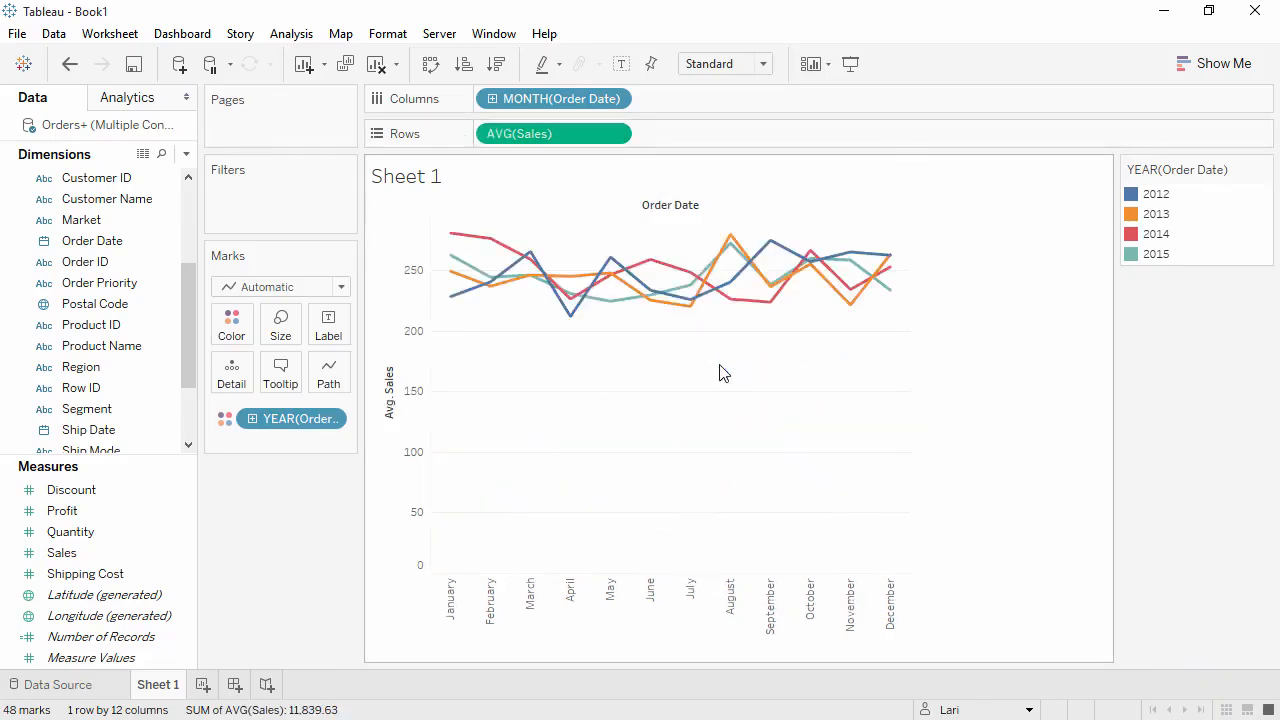
pyautogui.click(70, 65)
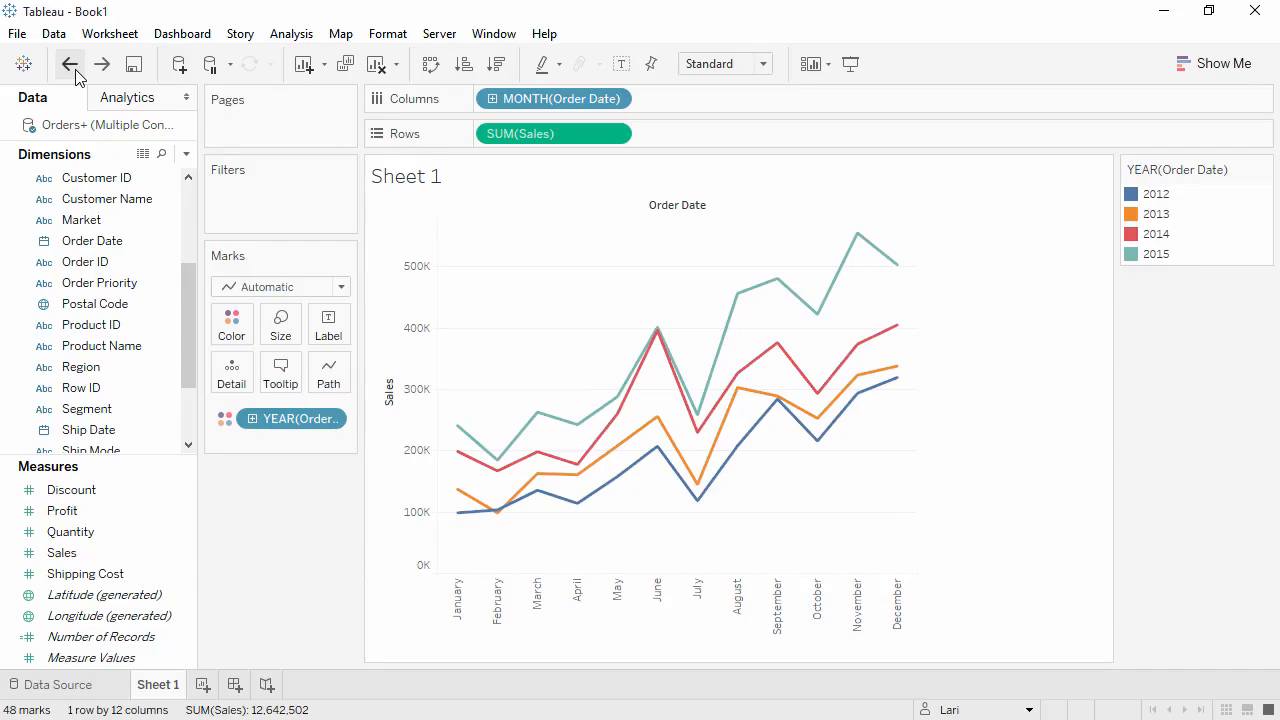
# - Apply the Year Over Year Growth quick table calculation to the Sales measure on Rows
pyautogui.click(616, 135)
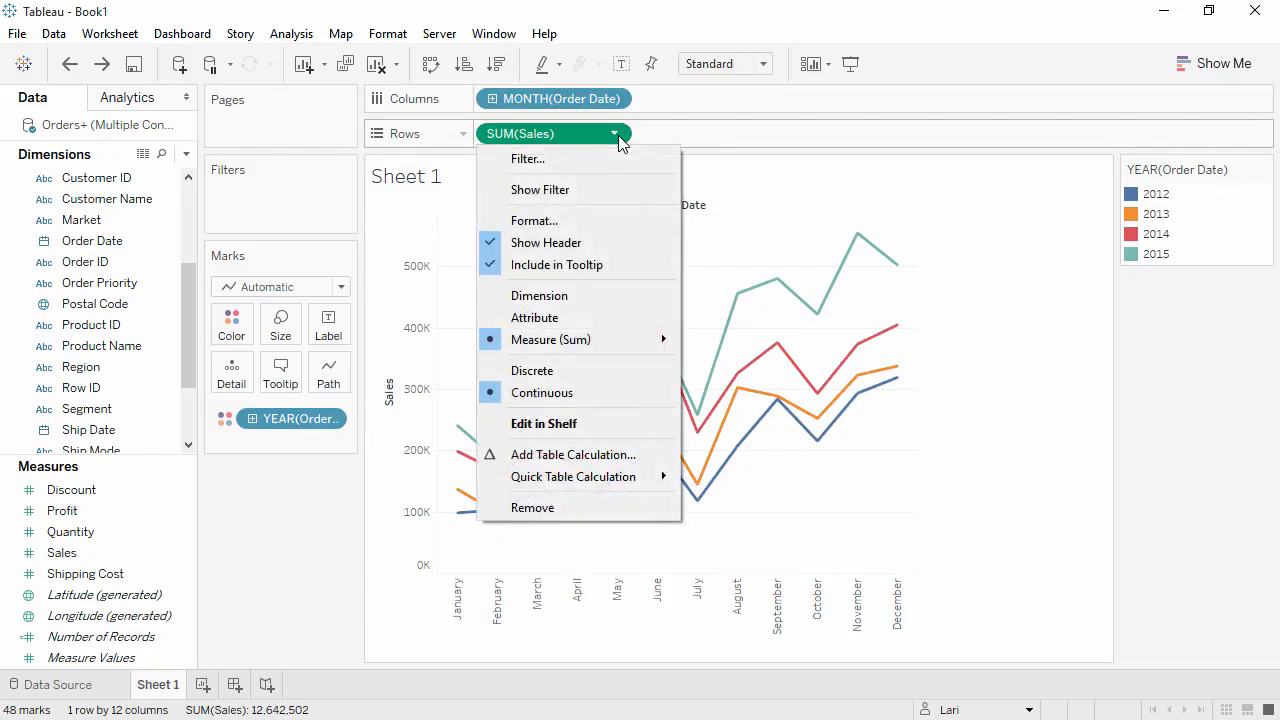
pyautogui.moveTo(626, 479)
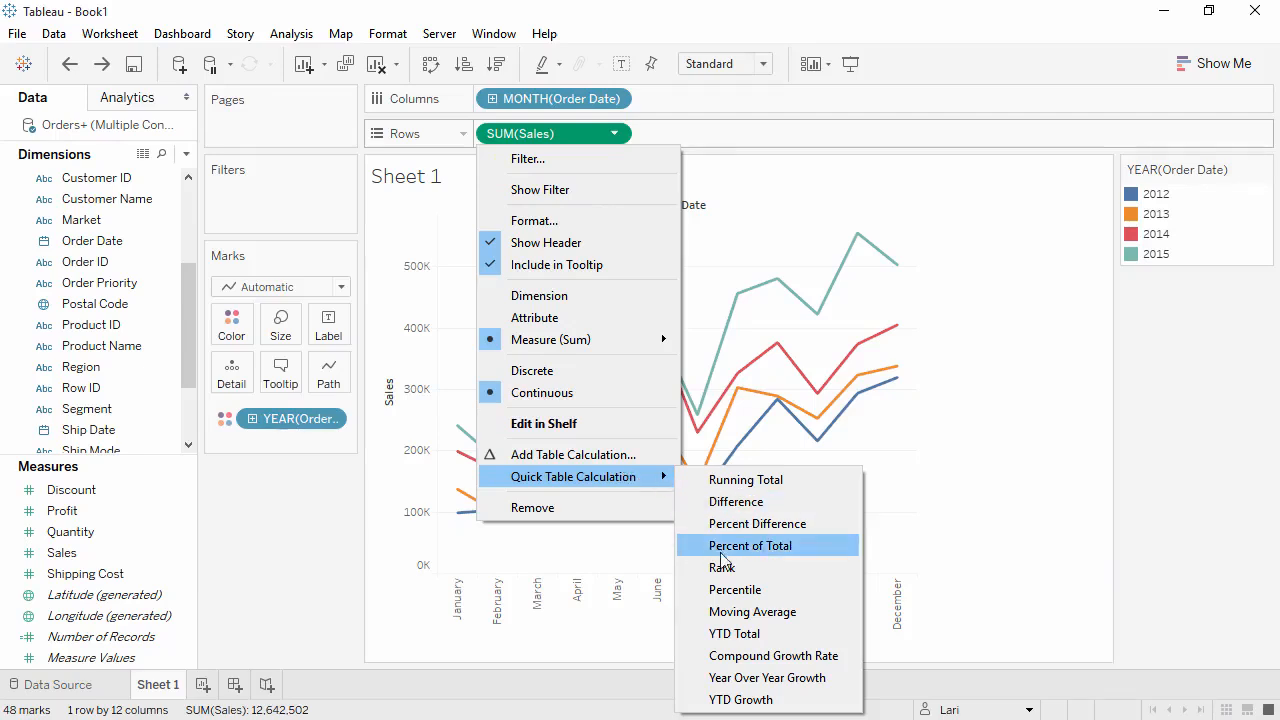
pyautogui.click(750, 678)
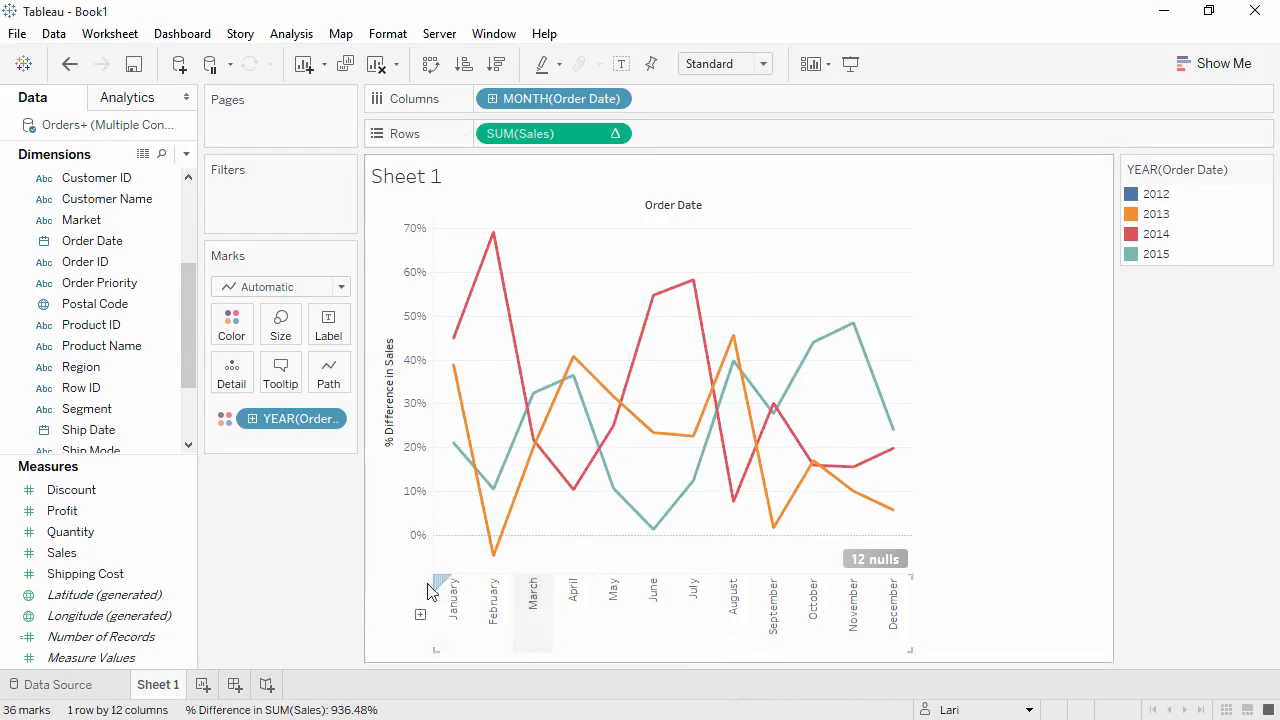
# - Add the plain Sales measure to Rows again and move the year-over-year growth calculation to the tooltip, checking it on the marks
pyautogui.click(130, 562)
pyautogui.moveTo(137, 563); pyautogui.dragTo(481, 131)
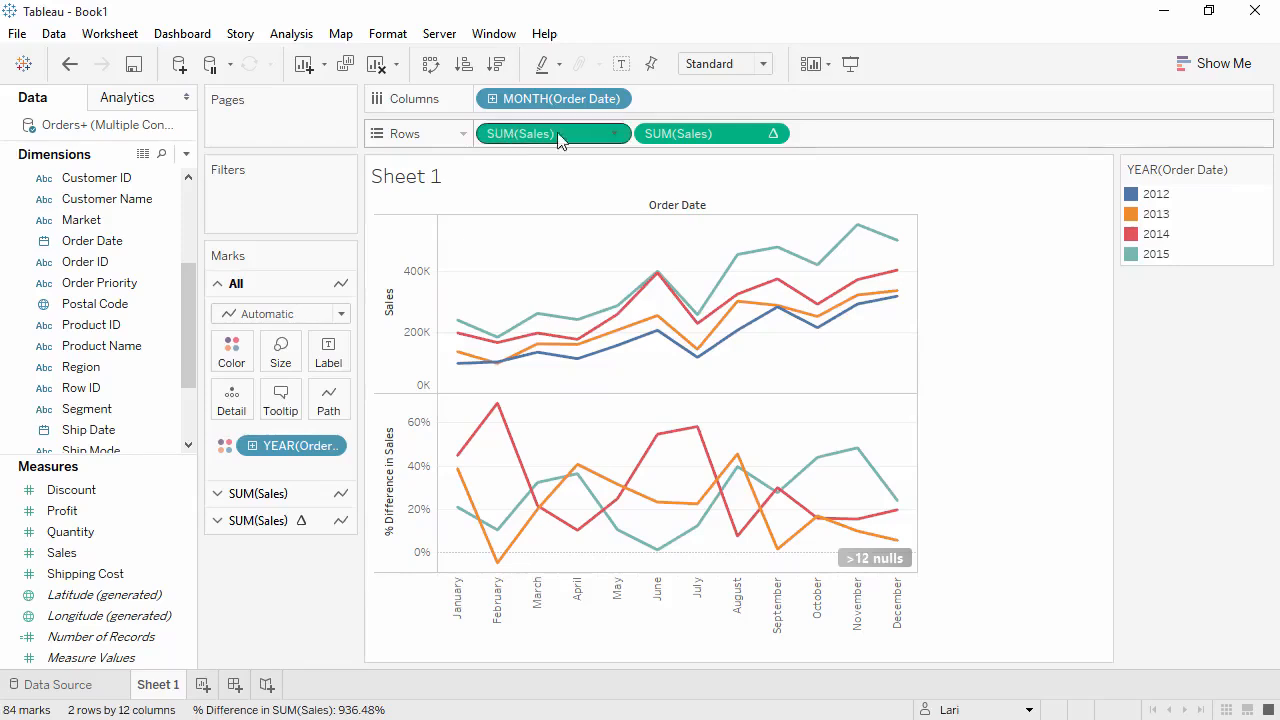
pyautogui.moveTo(658, 138); pyautogui.dragTo(287, 395)
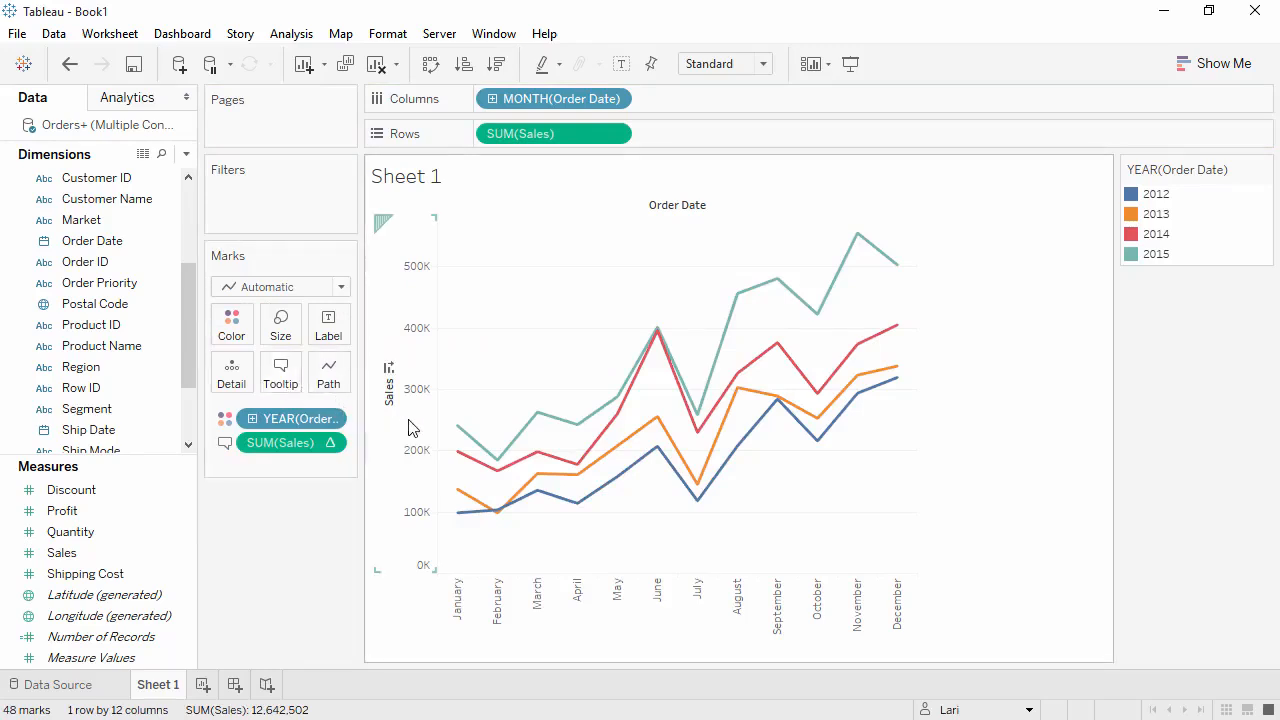
pyautogui.moveTo(461, 433)
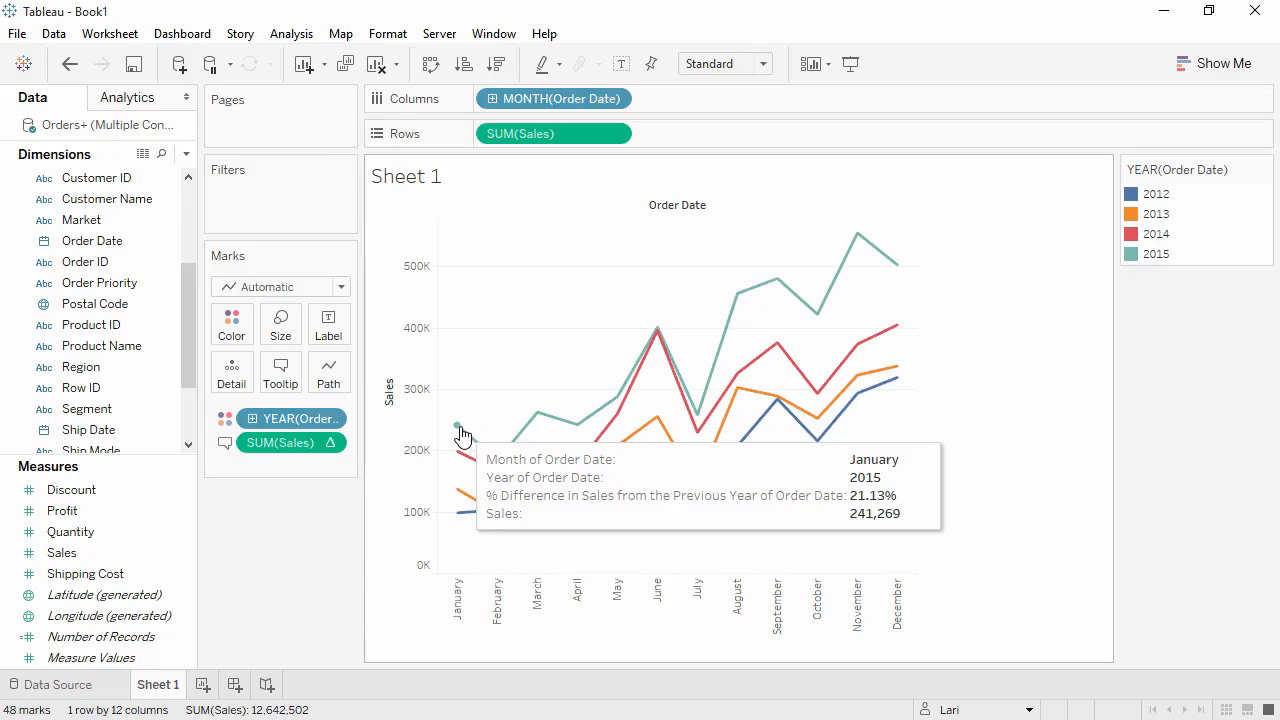
pyautogui.moveTo(856, 242)
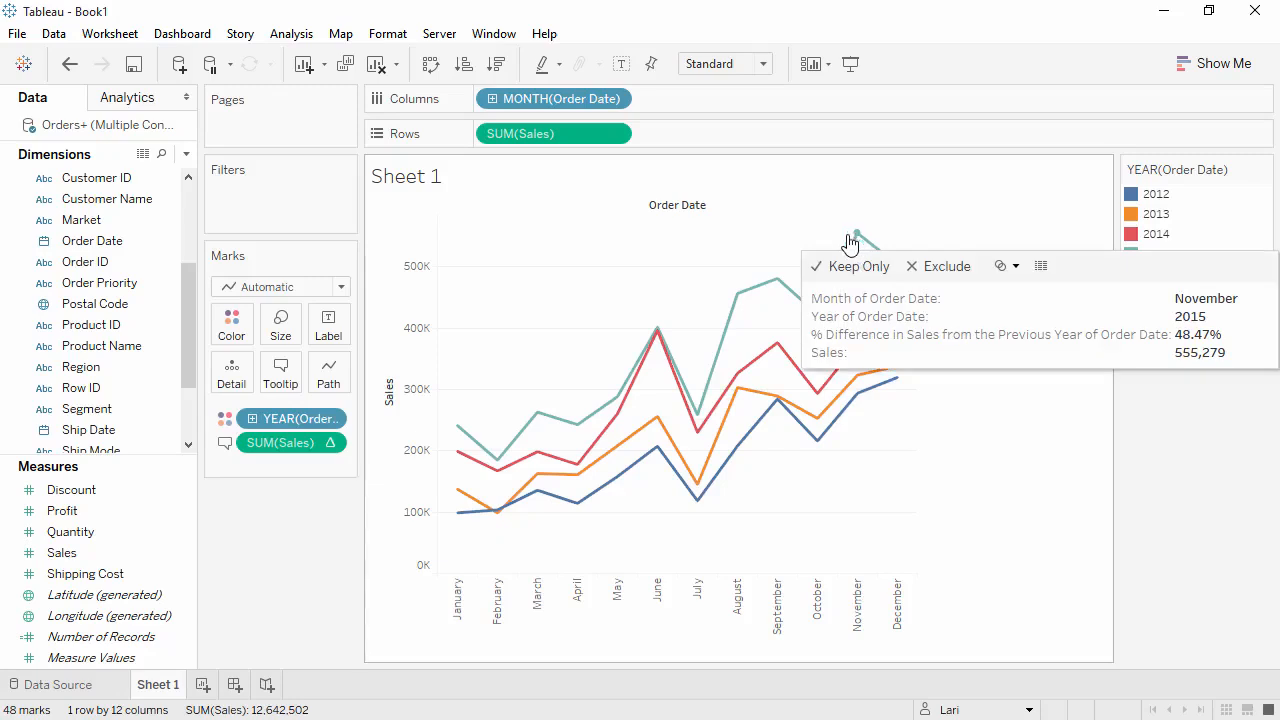
# - Place Category before Sales on Rows and add a point annotation reading "Fall Sale" in the upper part of the Furniture pane
pyautogui.moveTo(188, 290); pyautogui.dragTo(479, 137)
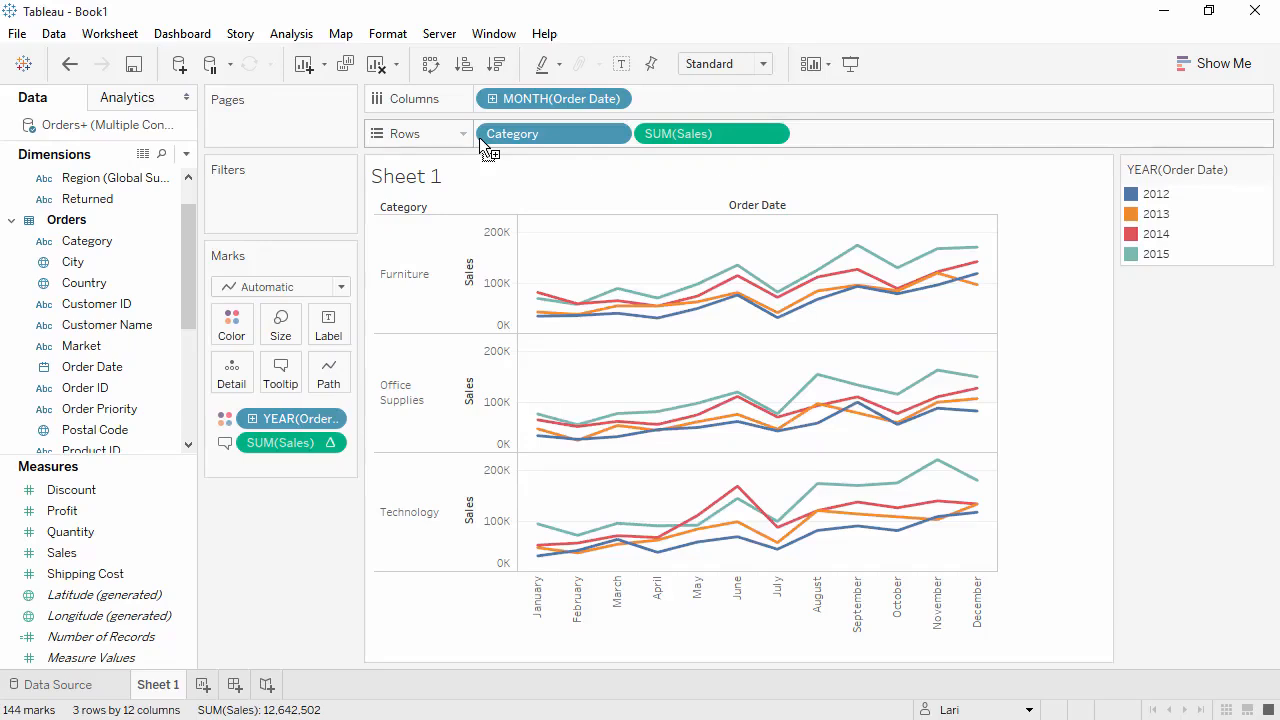
pyautogui.rightClick(801, 256)
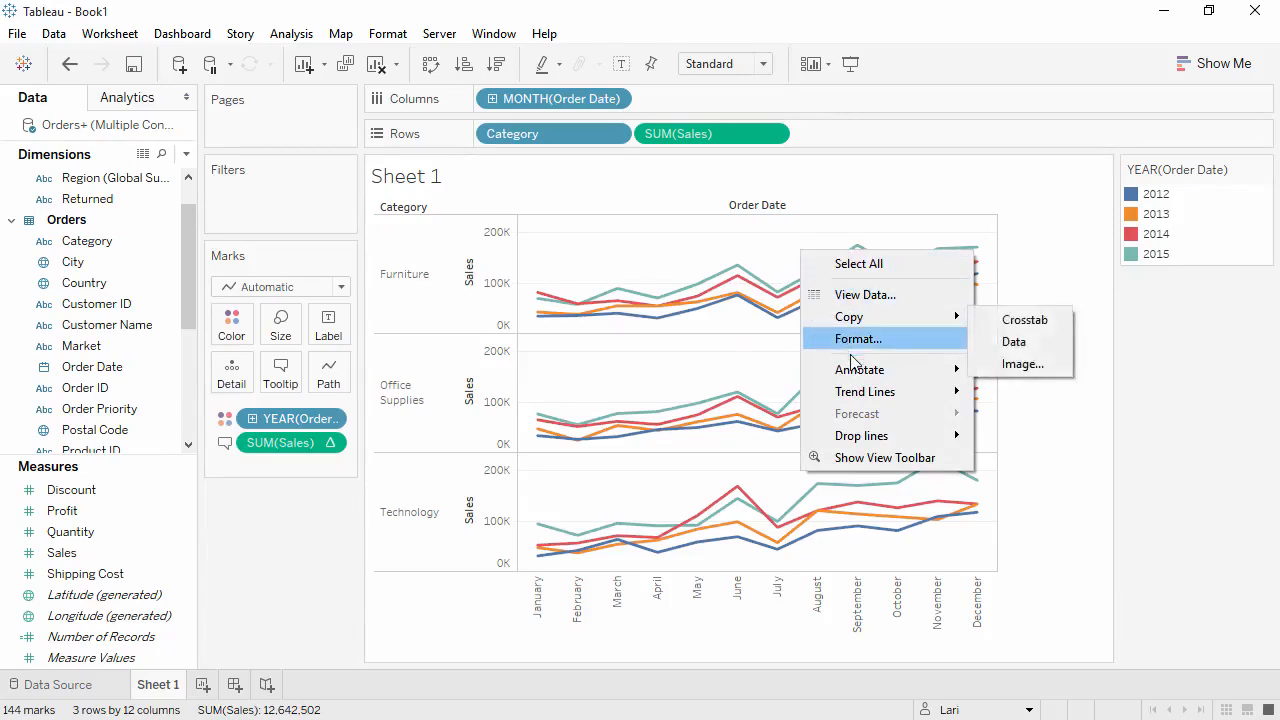
pyautogui.moveTo(855, 376)
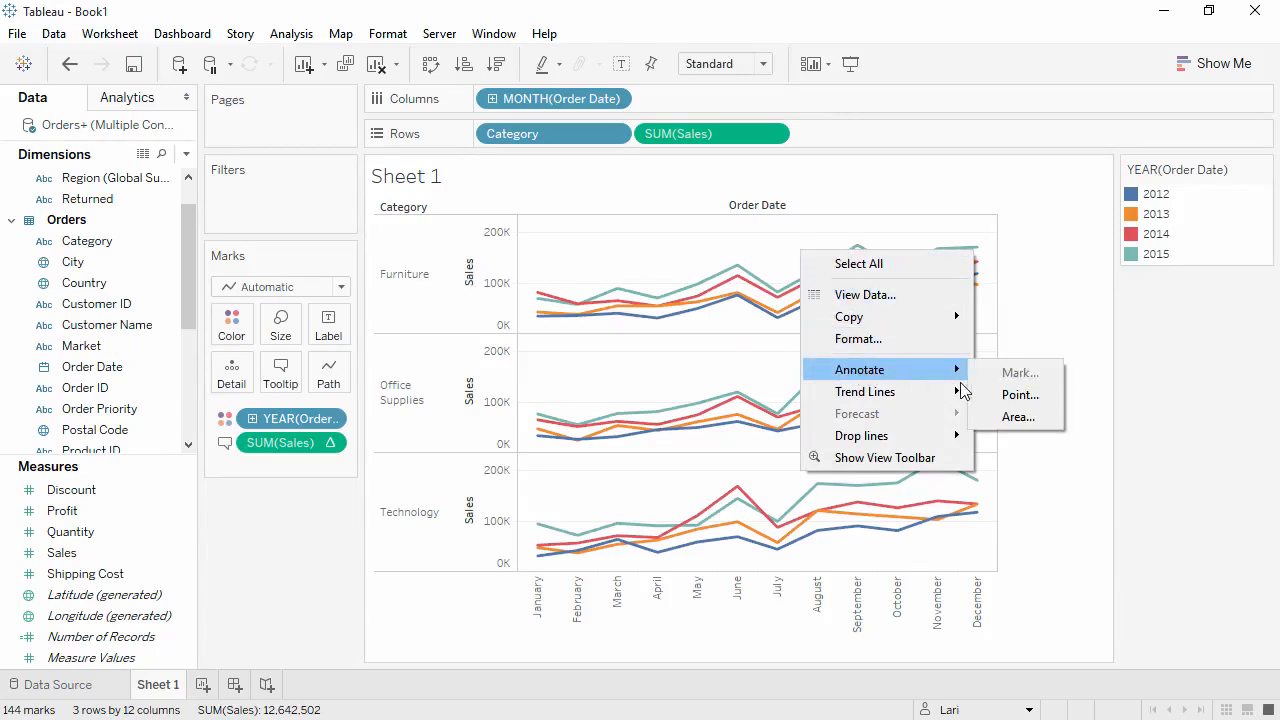
pyautogui.click(1003, 395)
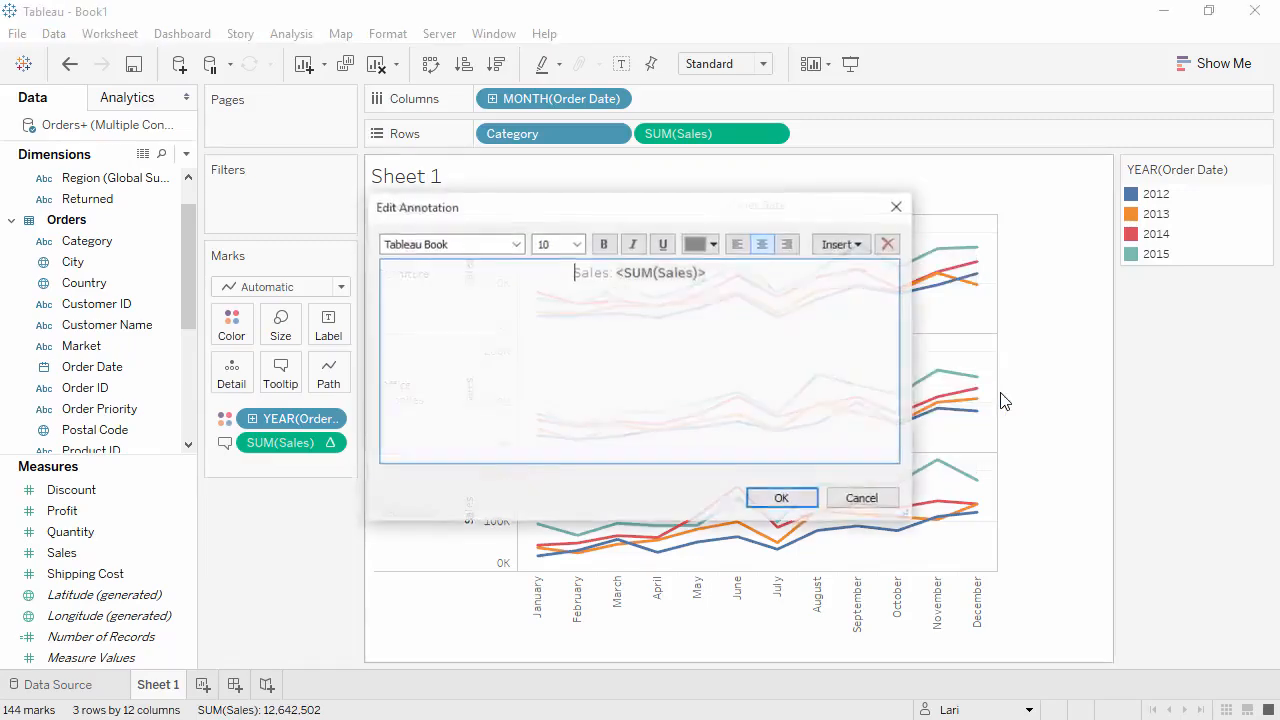
pyautogui.write('Fall Sale')
pyautogui.click(782, 499)
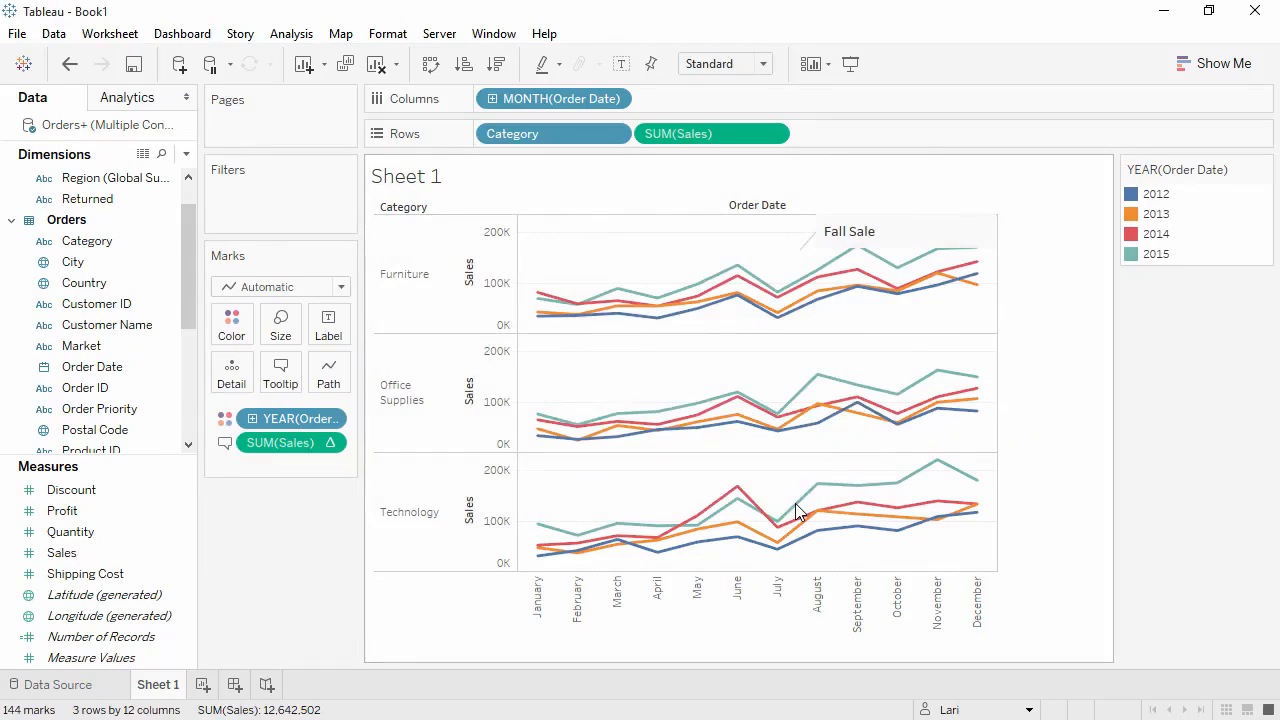
pyautogui.rightClick(777, 481)
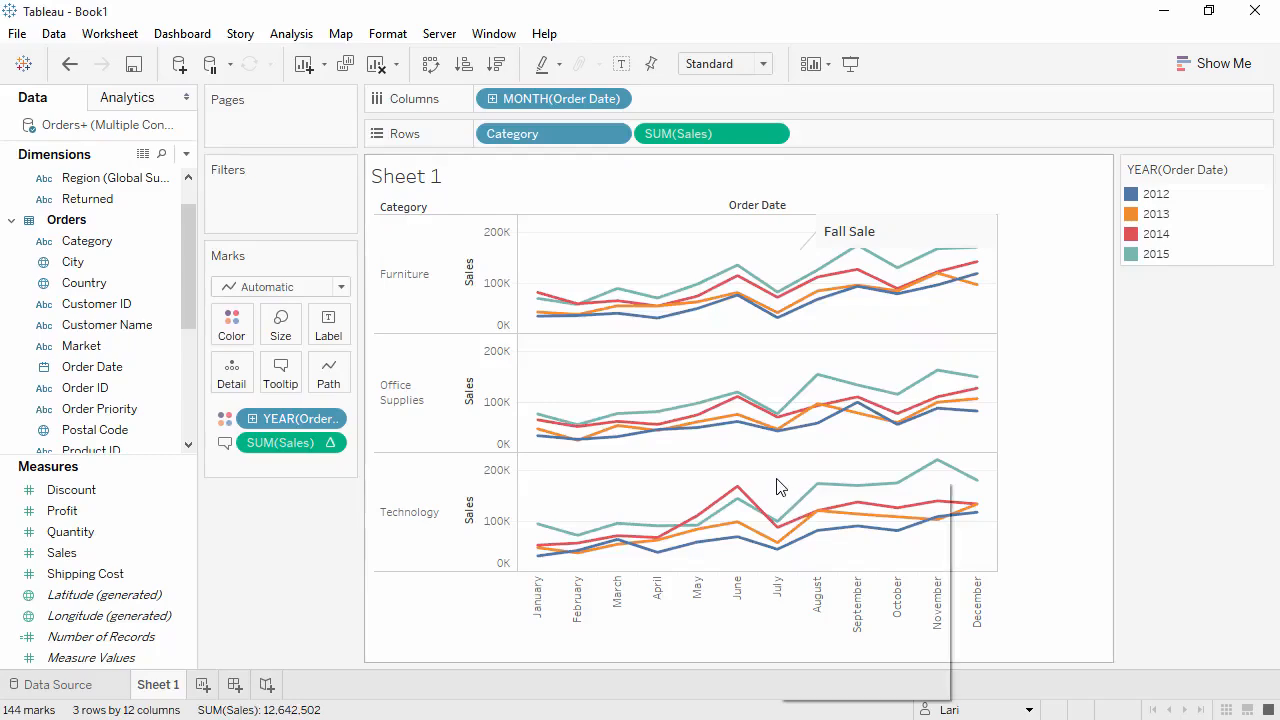
pyautogui.moveTo(821, 543)
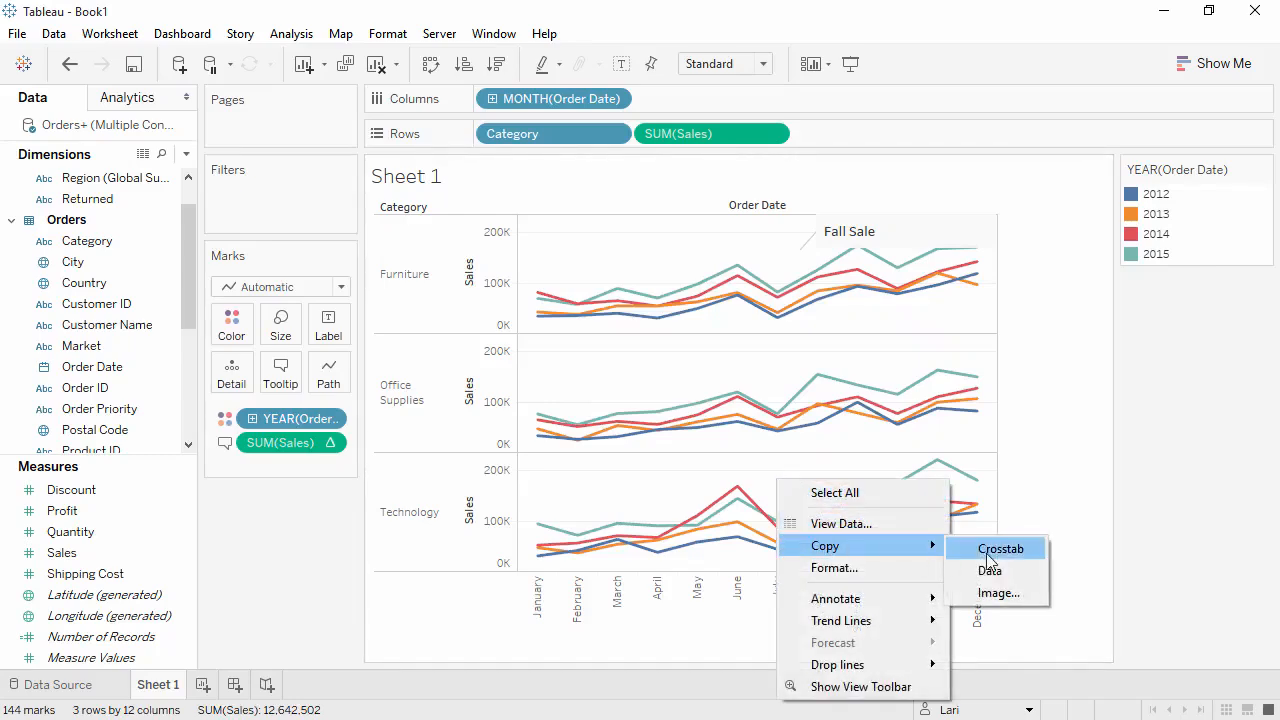
pyautogui.click(1015, 594)
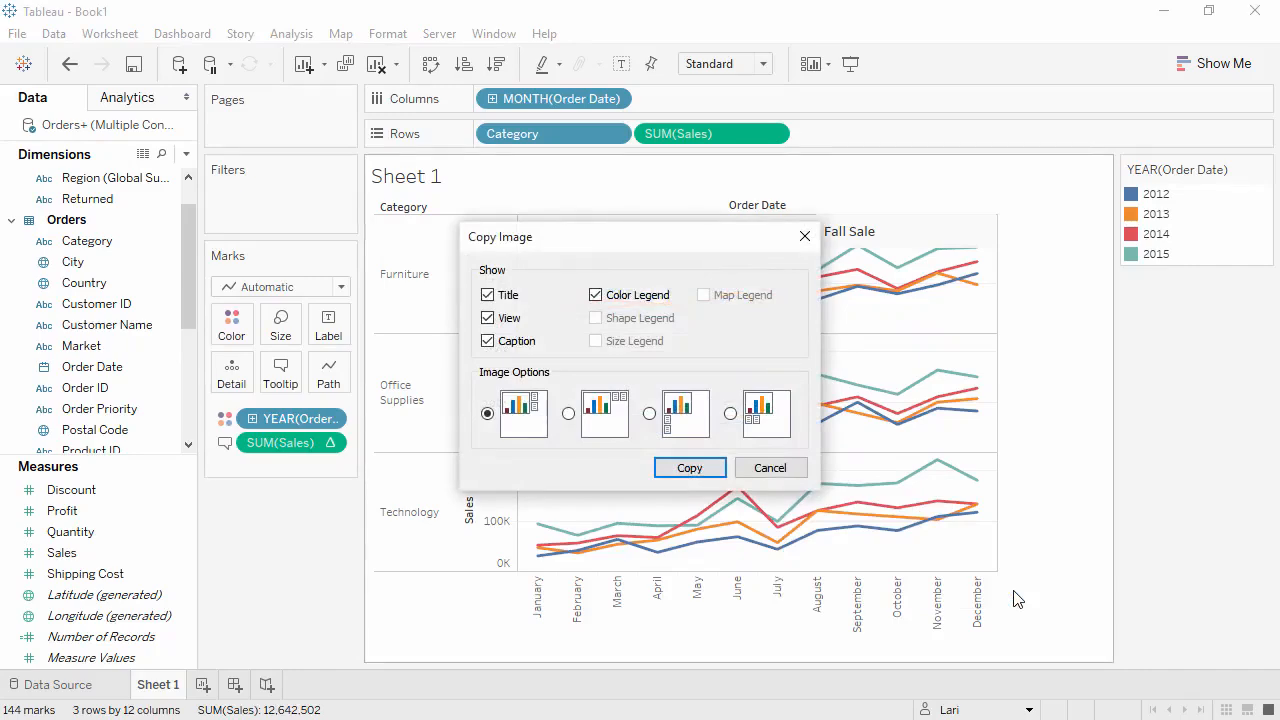
pyautogui.click(806, 236)
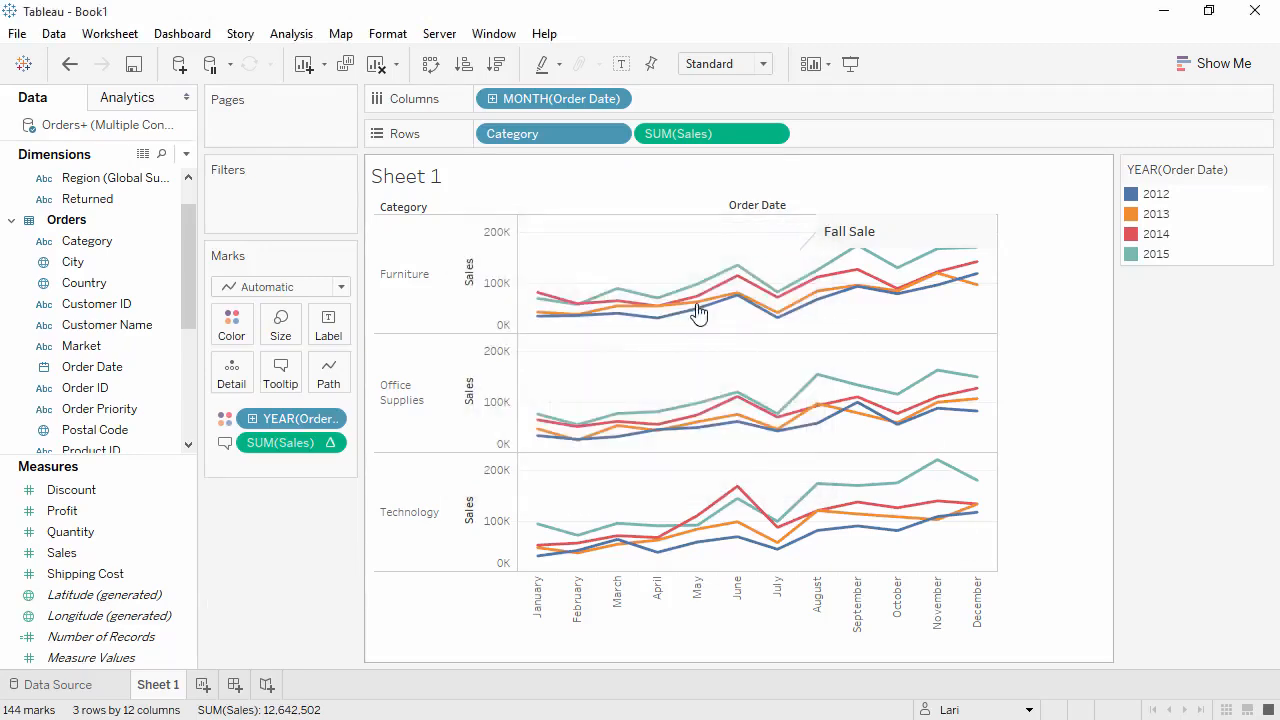
# - Rename the worksheet as Sales Seasonality
pyautogui.doubleClick(166, 686)
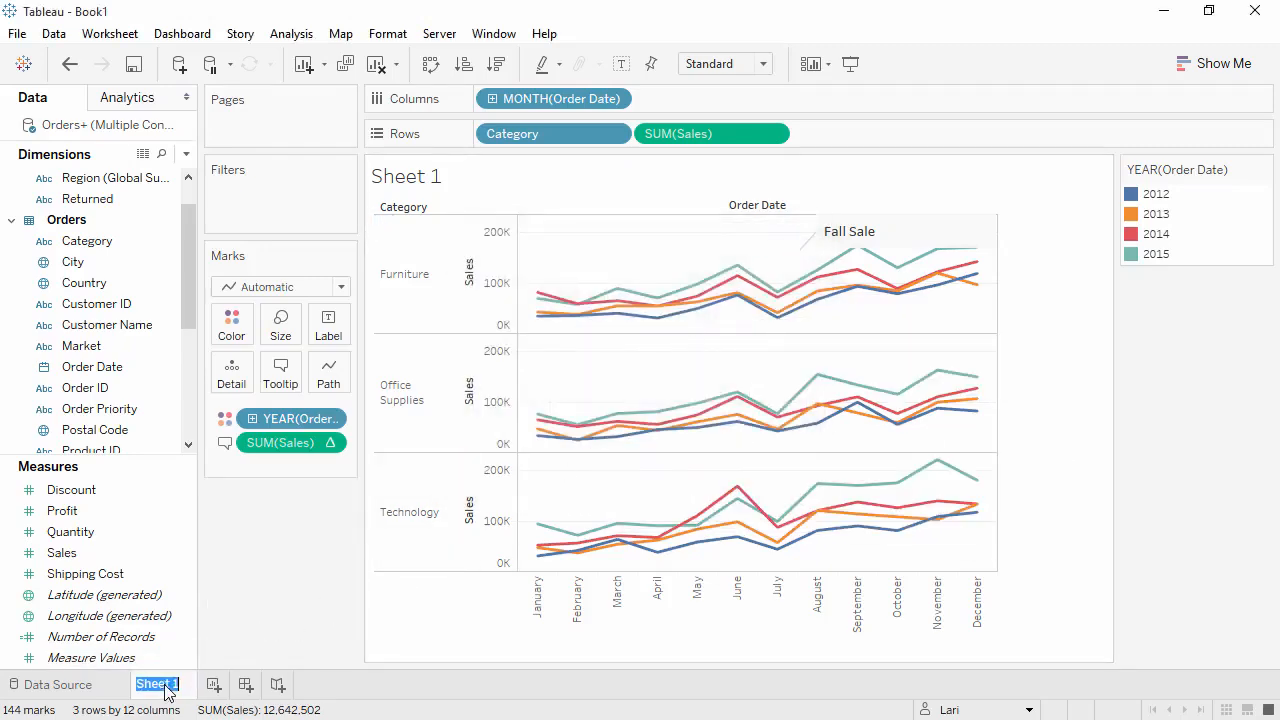
pyautogui.write('Sales Seasonality')
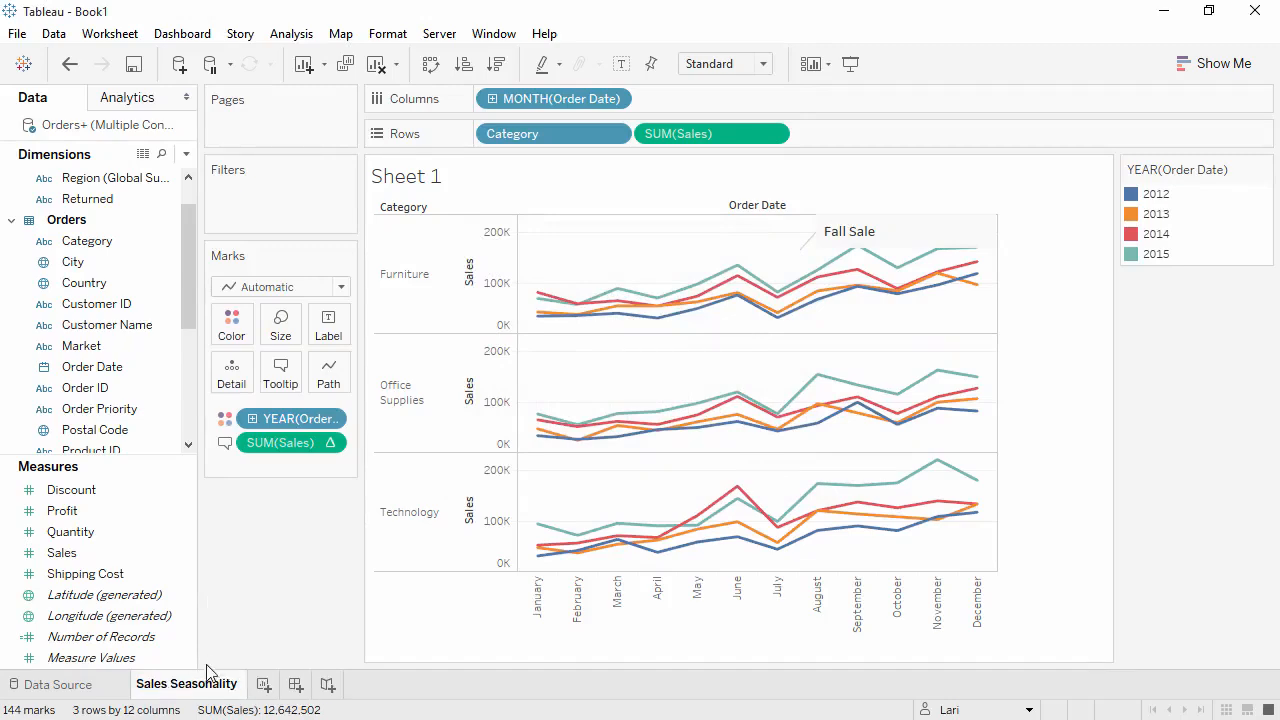
pyautogui.press('Return')
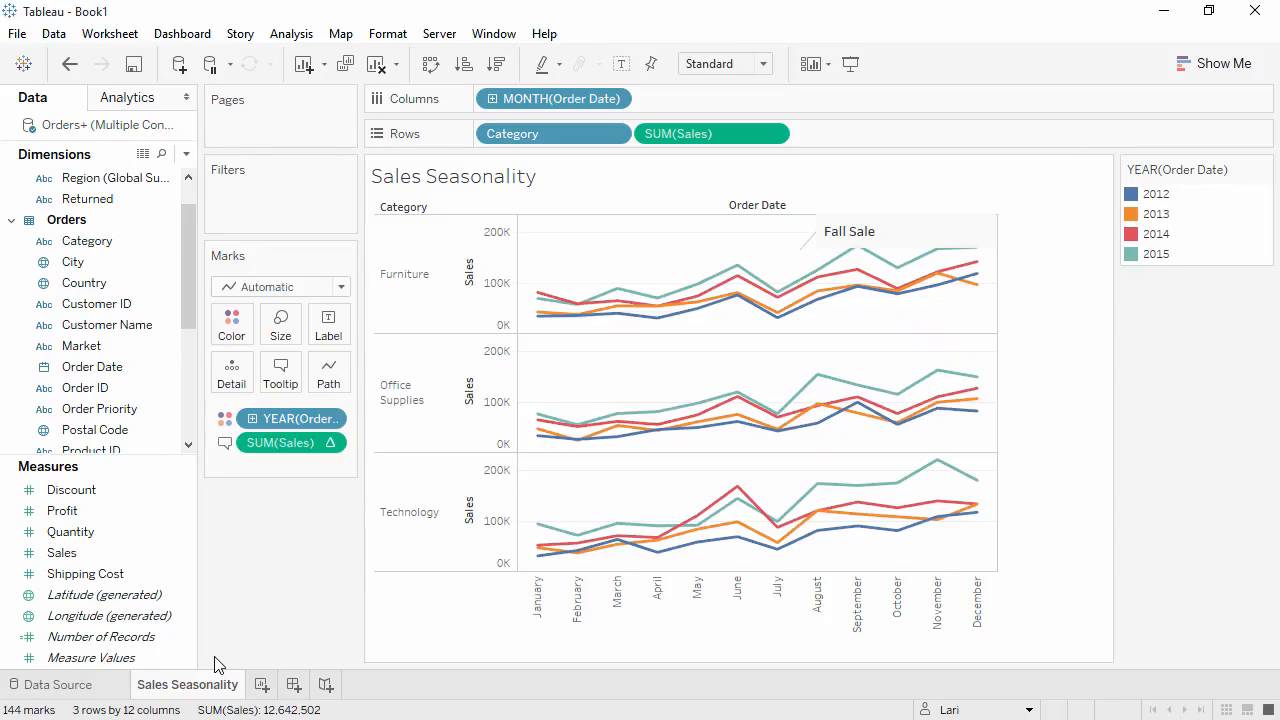
# - Copy the view's data to the clipboard and switch to the blank Excel workbook
pyautogui.rightClick(562, 497)
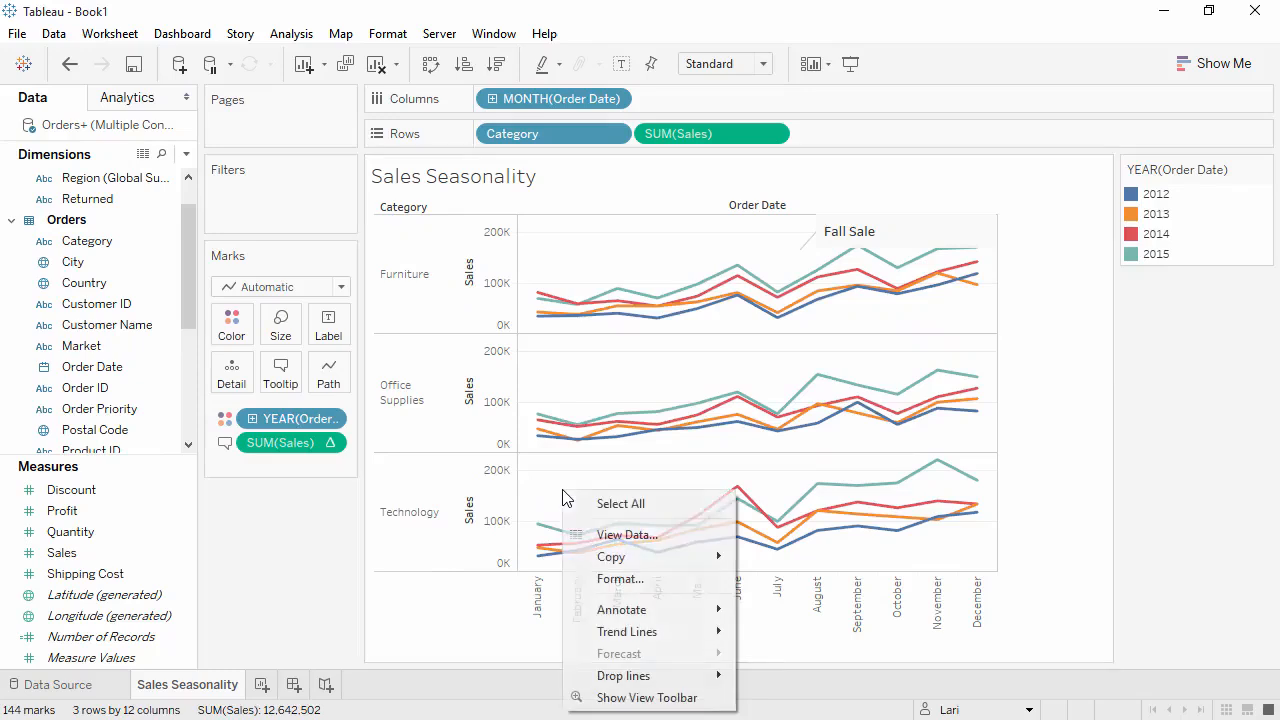
pyautogui.moveTo(709, 560)
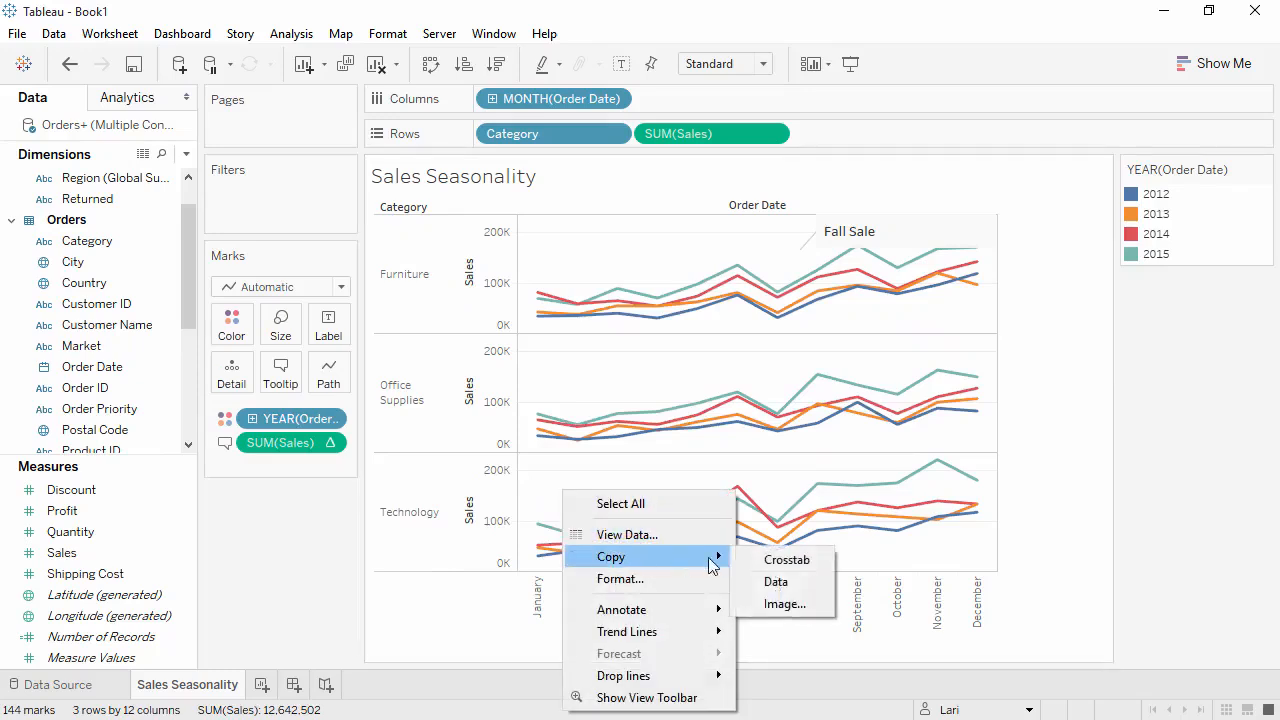
pyautogui.click(777, 582)
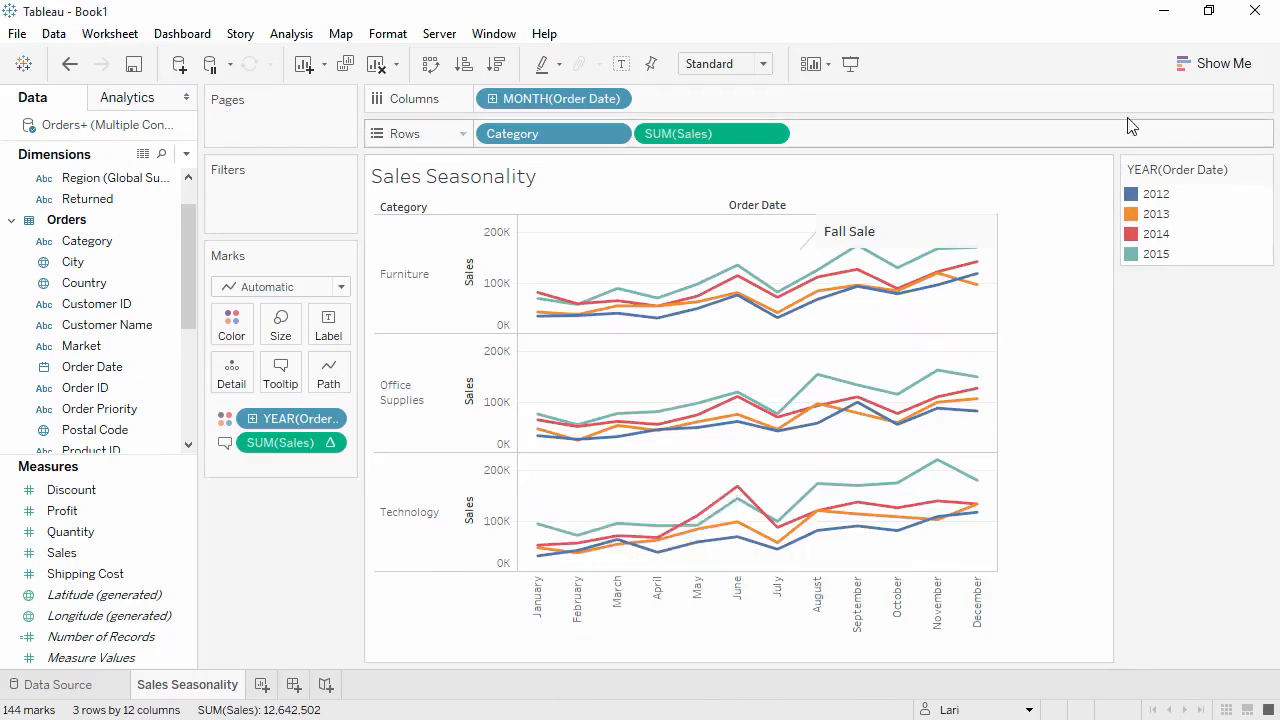
pyautogui.click(1164, 14)
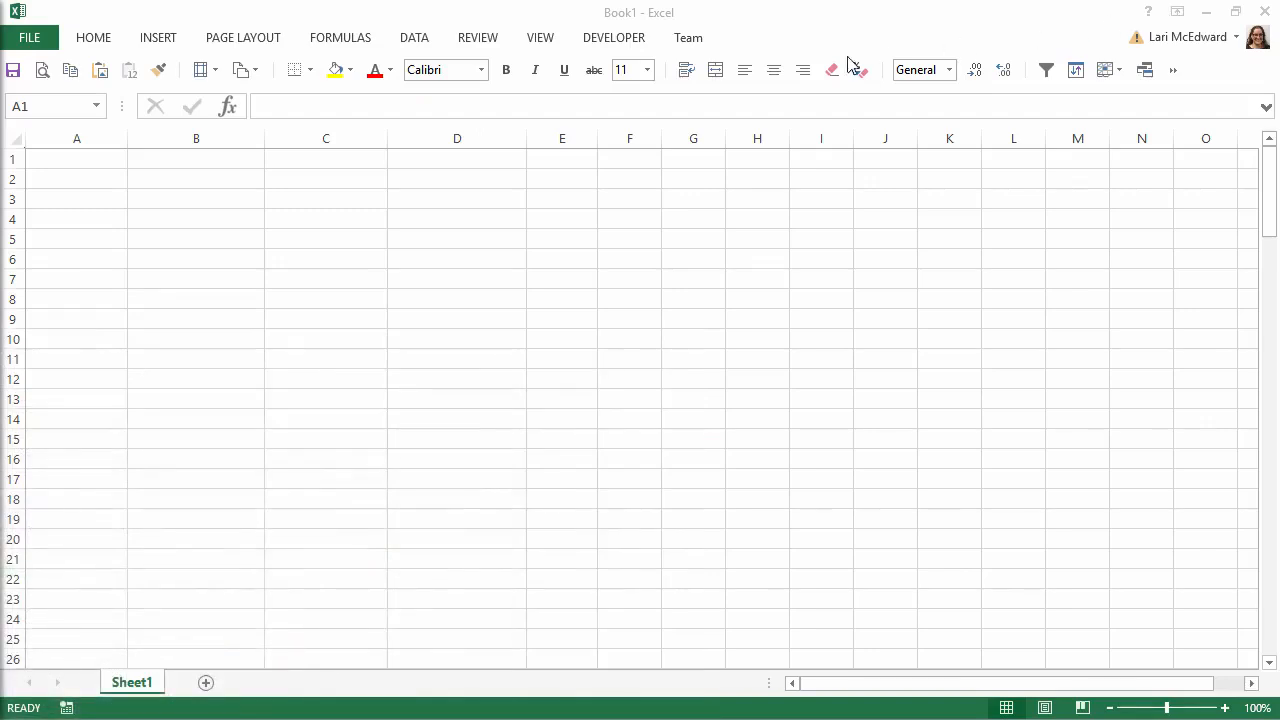
# - Paste the copied data at cell A1, select the % Difference in Sales column, and switch back to Tableau
pyautogui.click(104, 161)
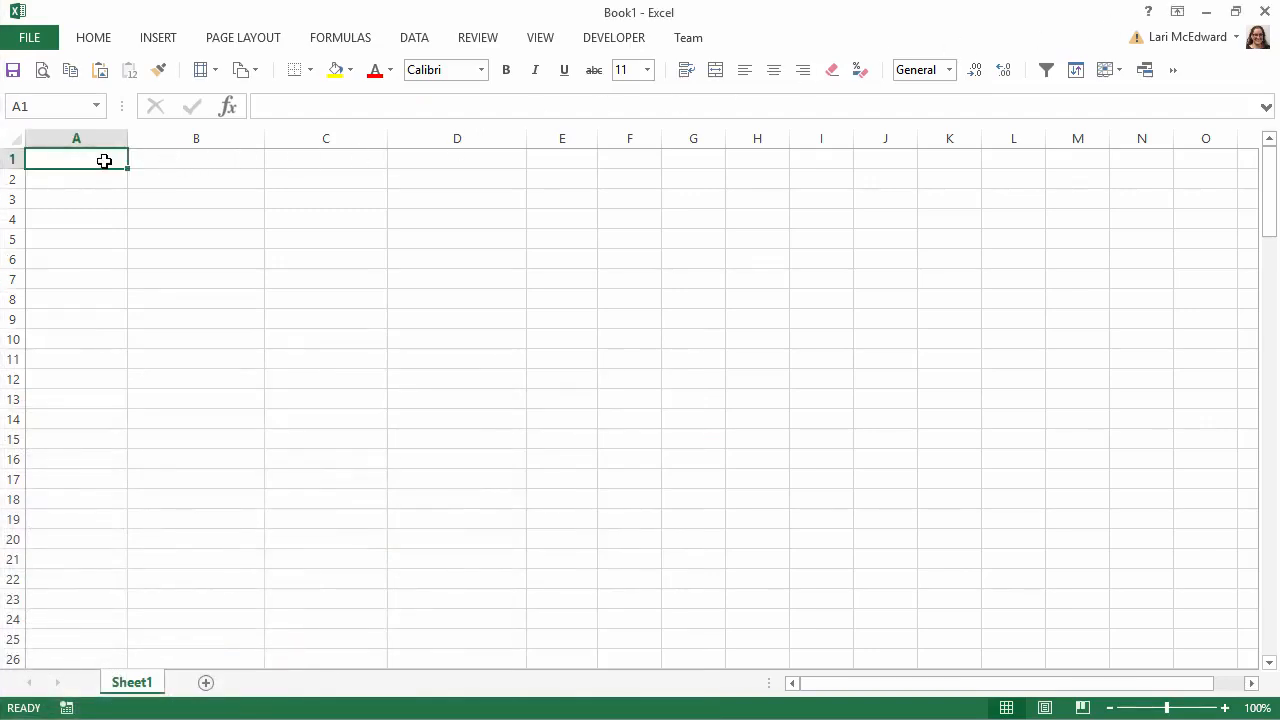
pyautogui.hotkey('ctrl', 'v')
pyautogui.click(425, 138)
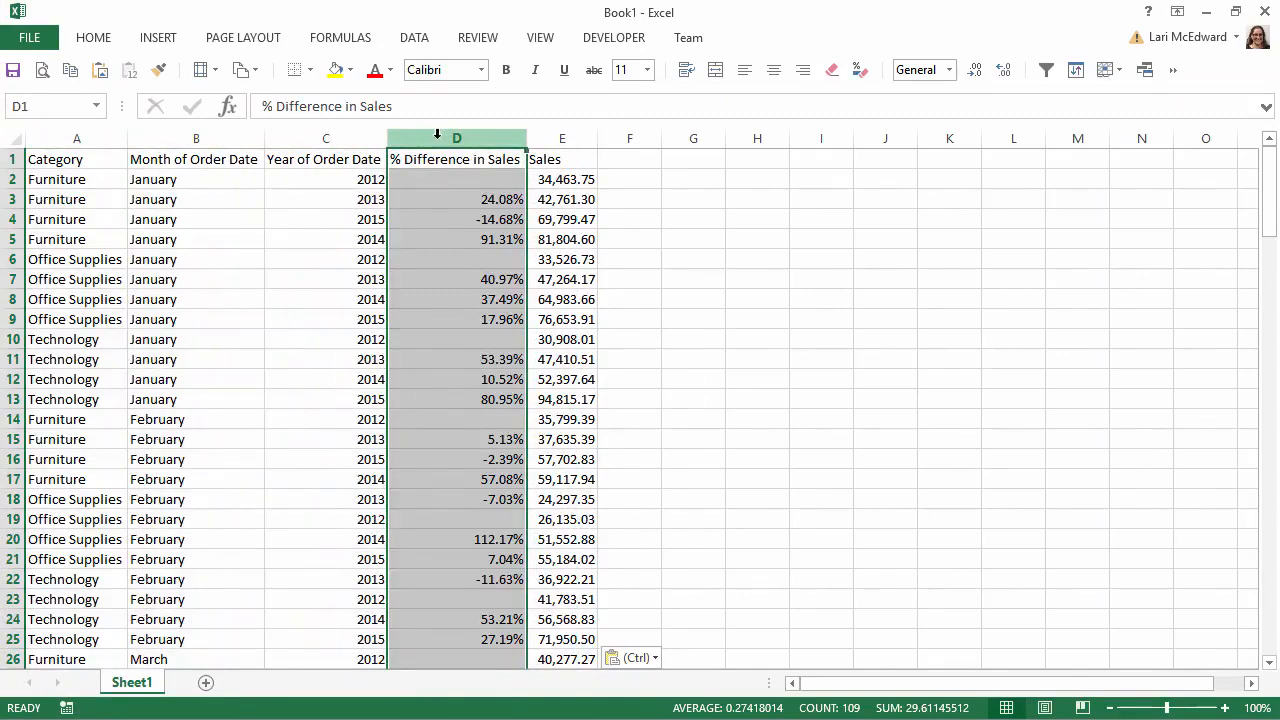
pyautogui.click(1204, 13)
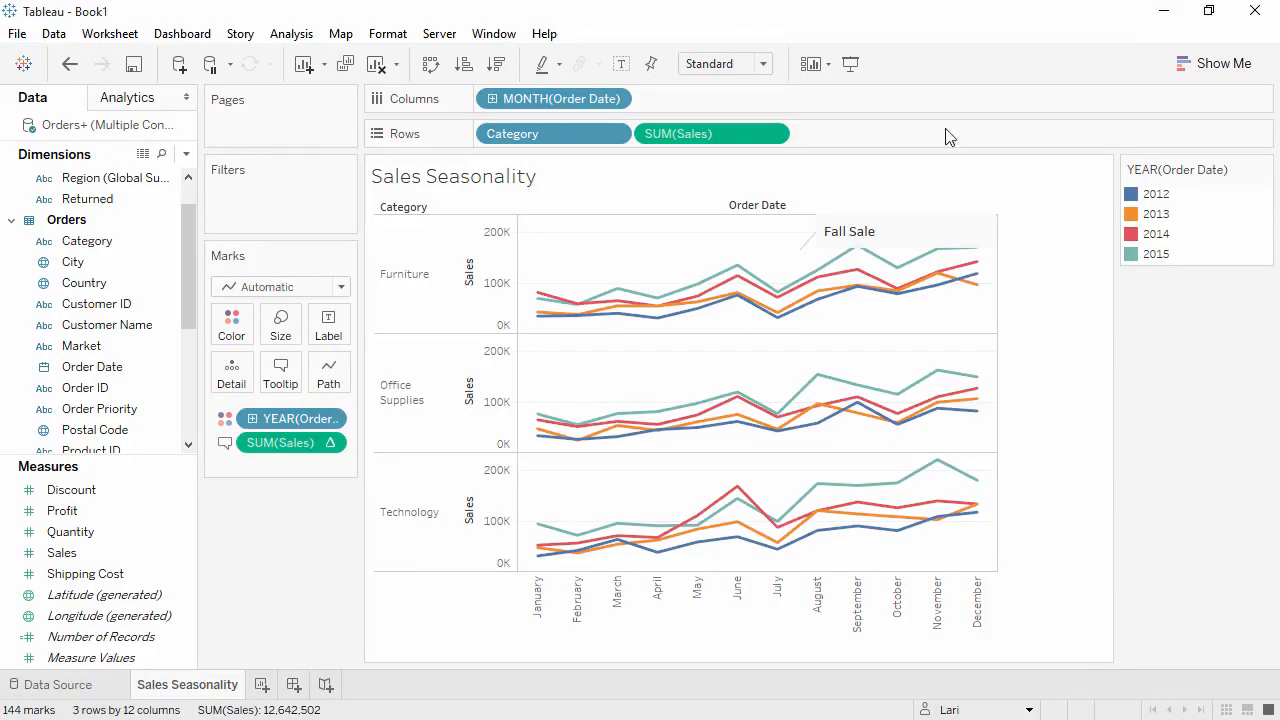
# - Duplicate Sales Seasonality as a crosstab and rearrange it with MONTH(Order Date) and Category on Rows, YEAR(Order Date) and Measure Names on Columns
pyautogui.rightClick(203, 689)
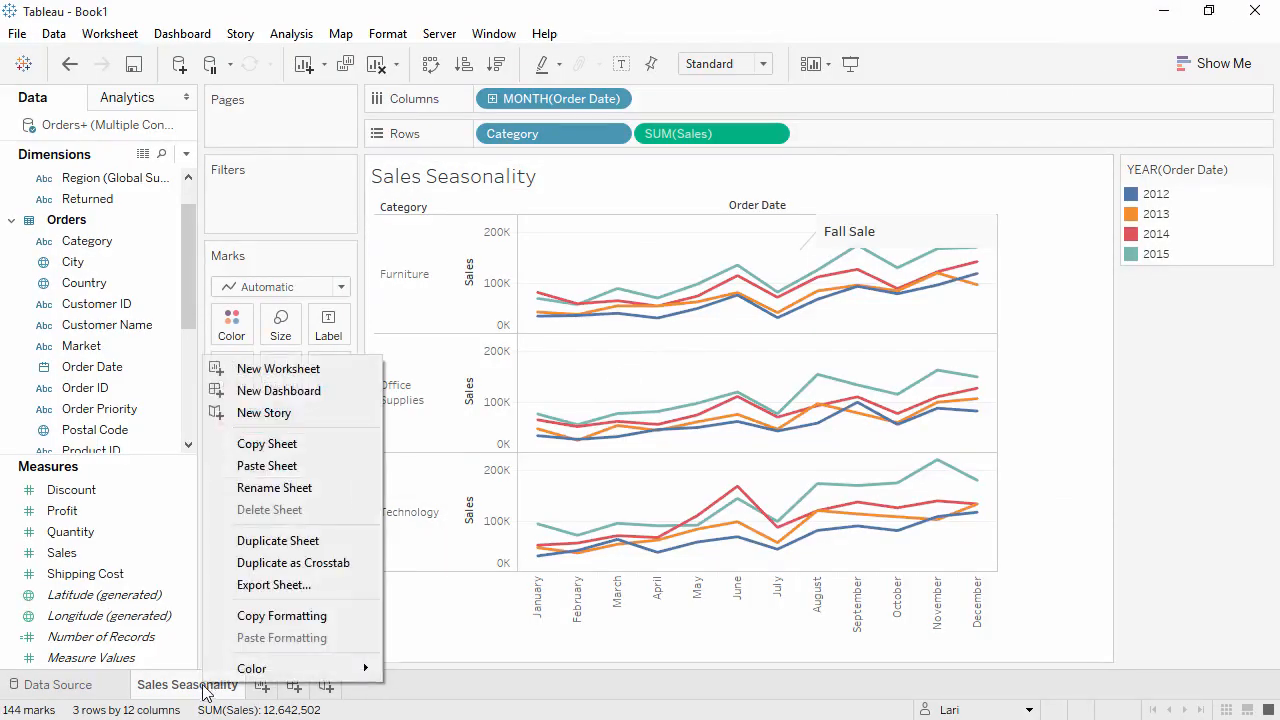
pyautogui.click(266, 565)
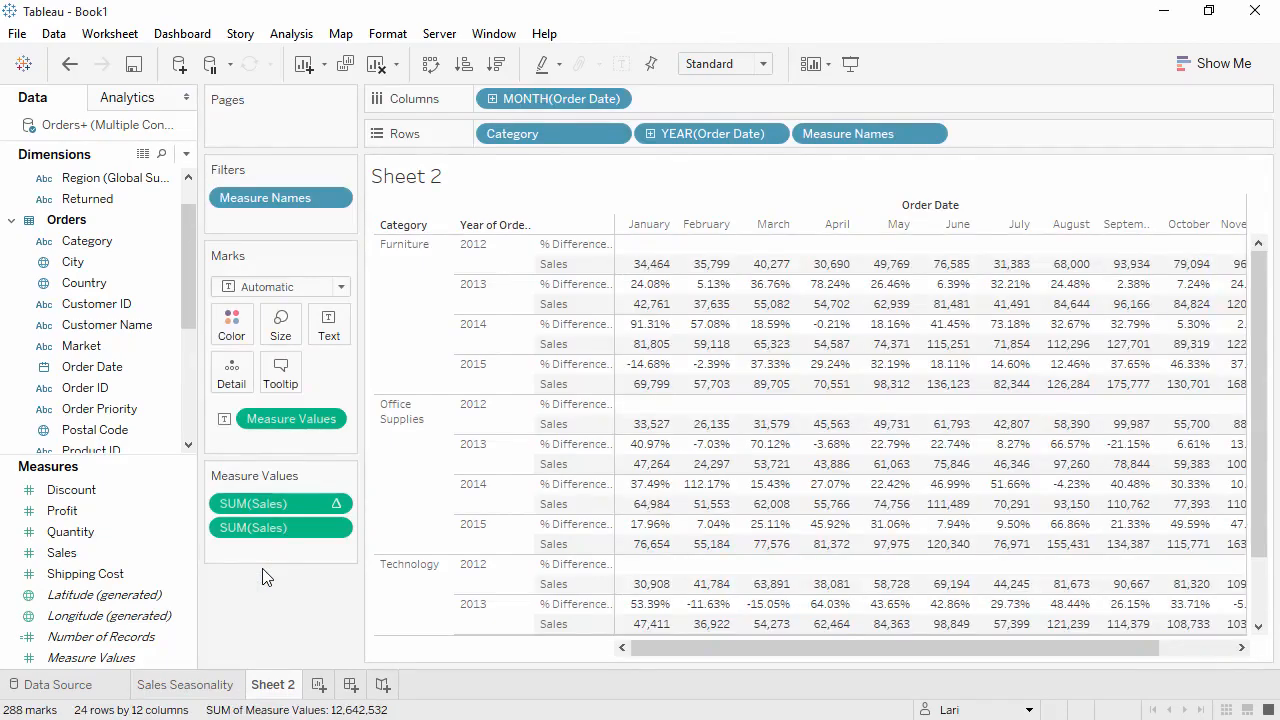
pyautogui.click(430, 66)
pyautogui.moveTo(515, 98); pyautogui.dragTo(678, 144)
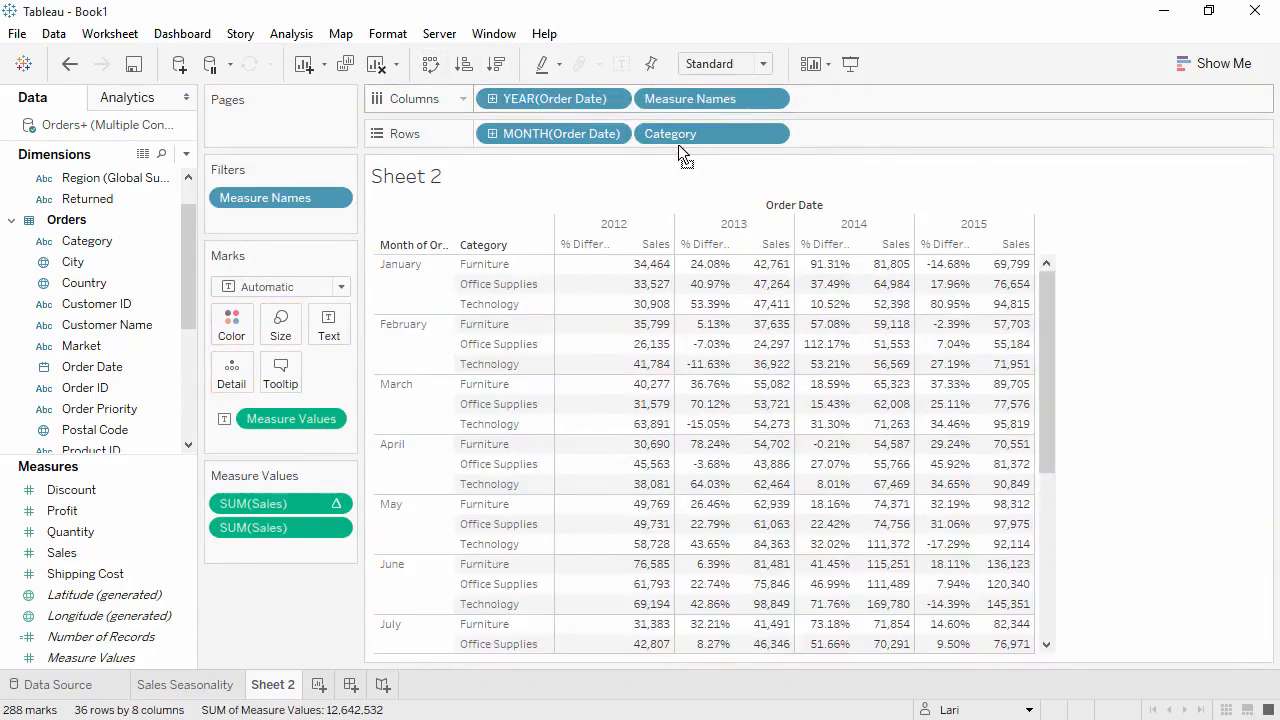
# - Hide the crosstab sheet's title and set its fit to Entire View
pyautogui.rightClick(583, 181)
pyautogui.click(625, 232)
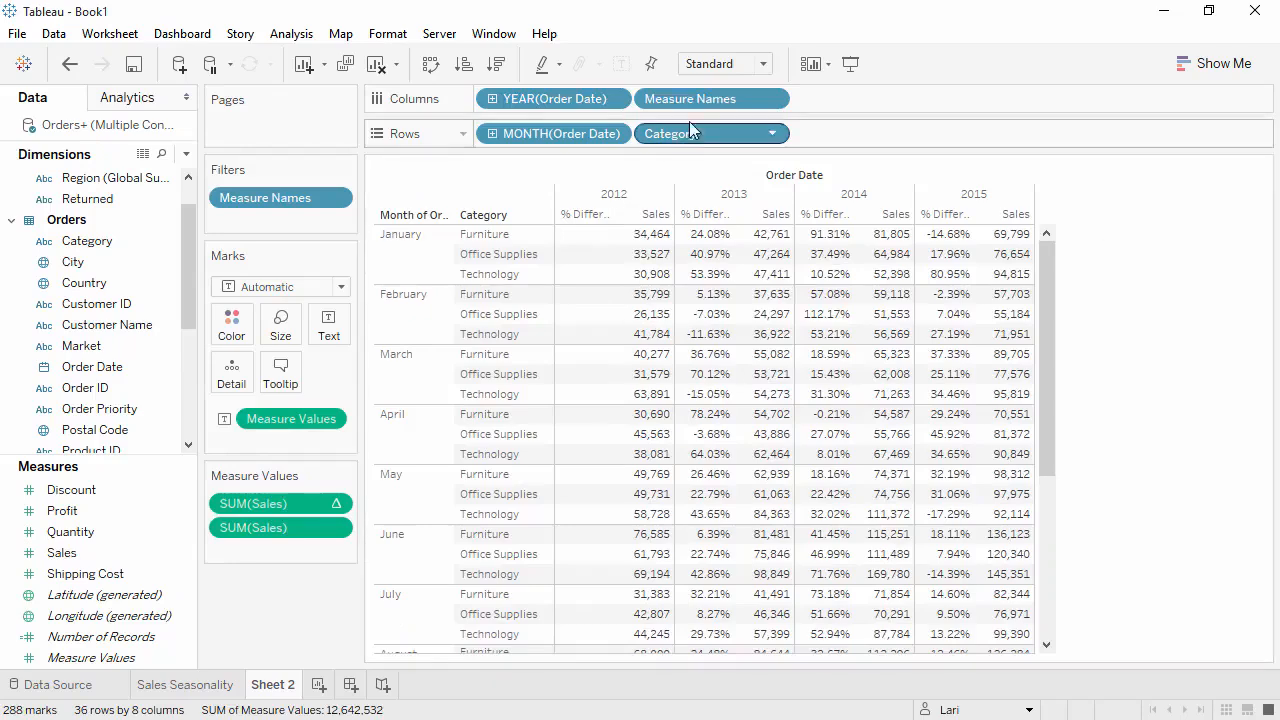
pyautogui.click(760, 64)
pyautogui.click(726, 145)
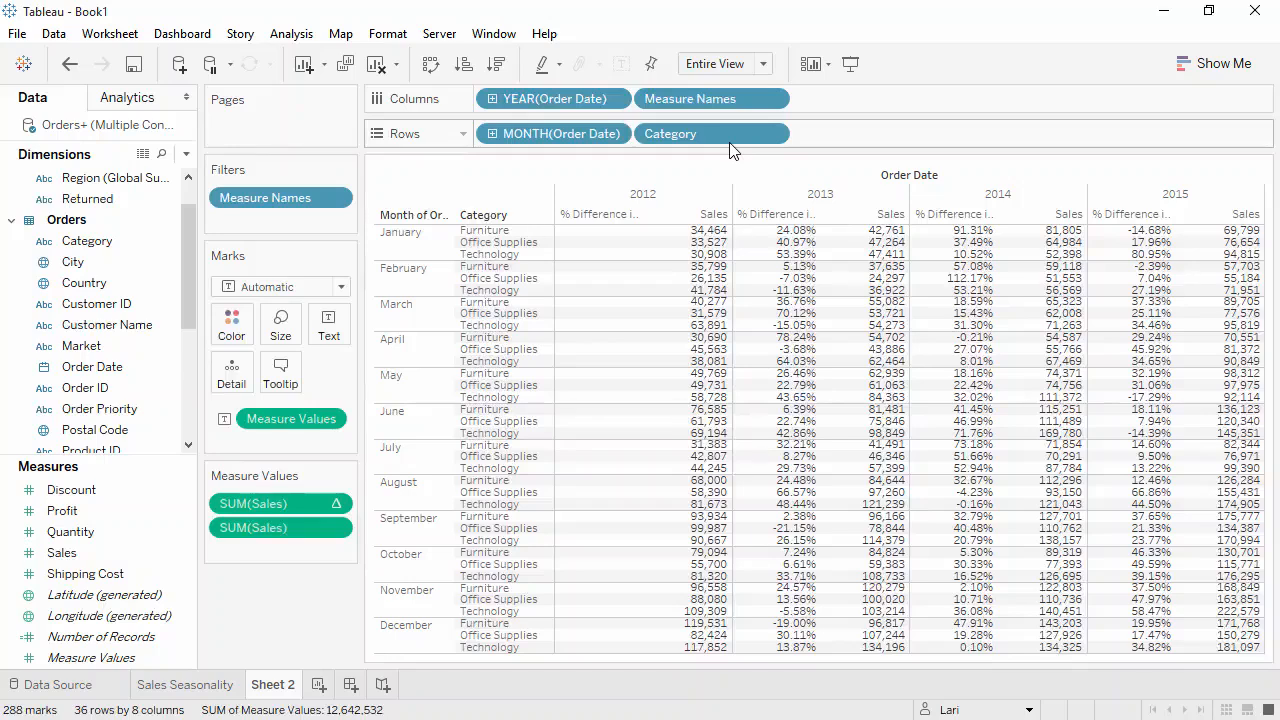
# - Color the crosstab values by Profit, using the Green-Gold palette with stepped color in 6 steps
pyautogui.moveTo(144, 507); pyautogui.dragTo(236, 340)
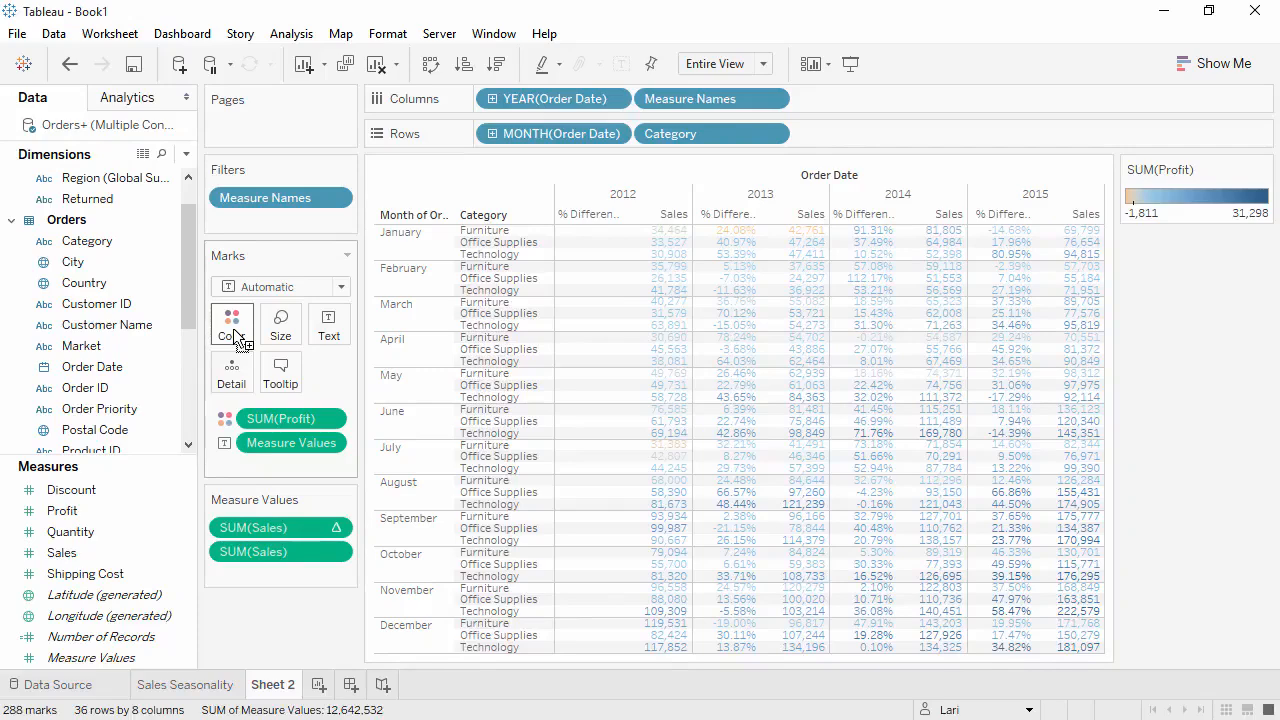
pyautogui.click(234, 338)
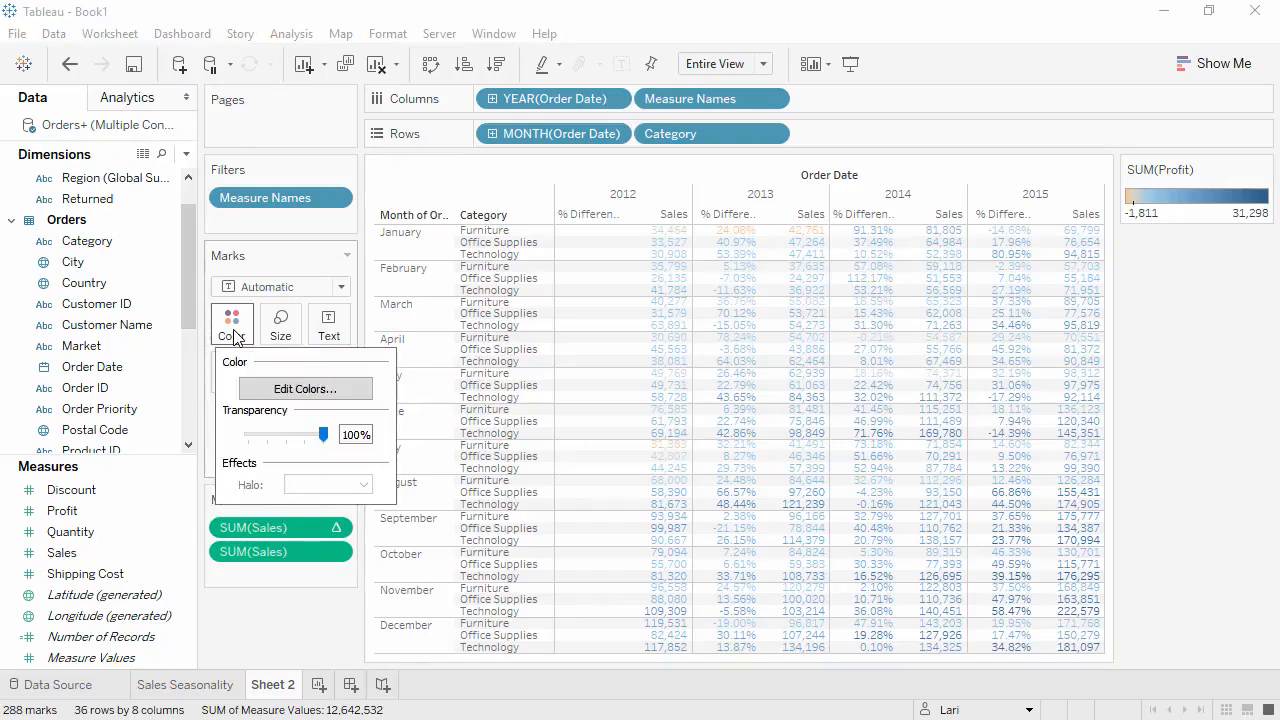
pyautogui.click(265, 389)
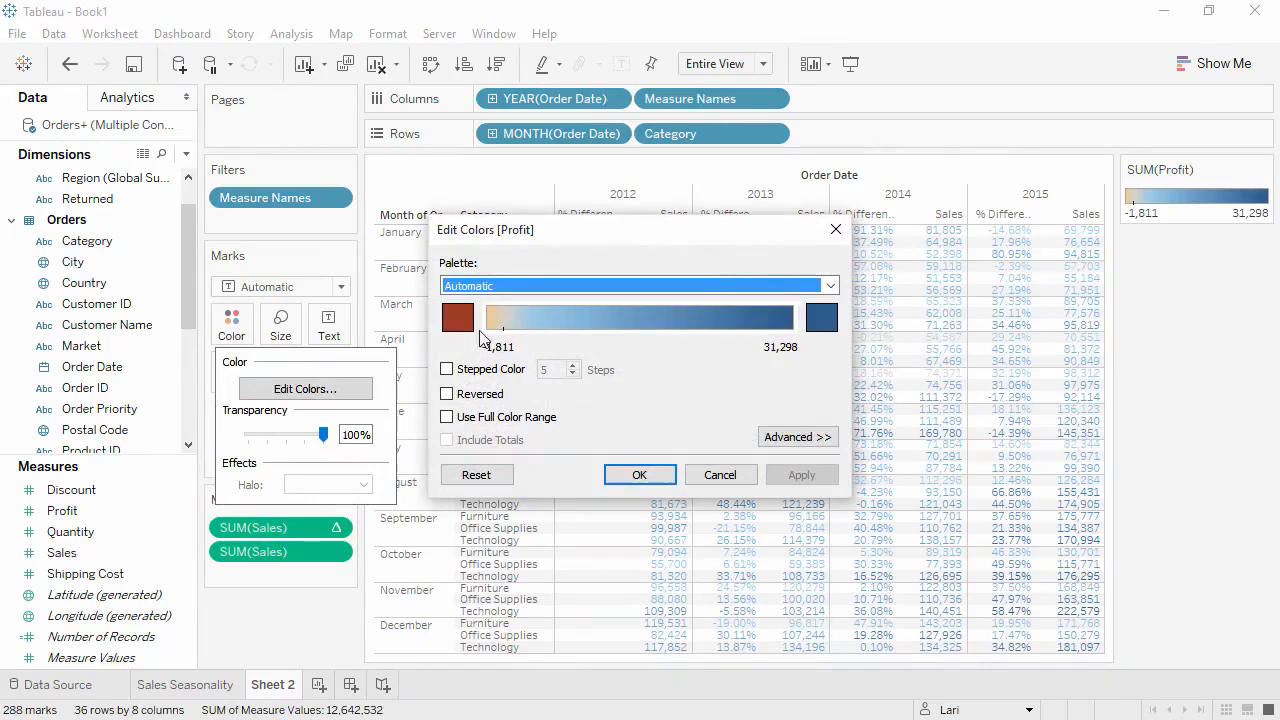
pyautogui.click(831, 286)
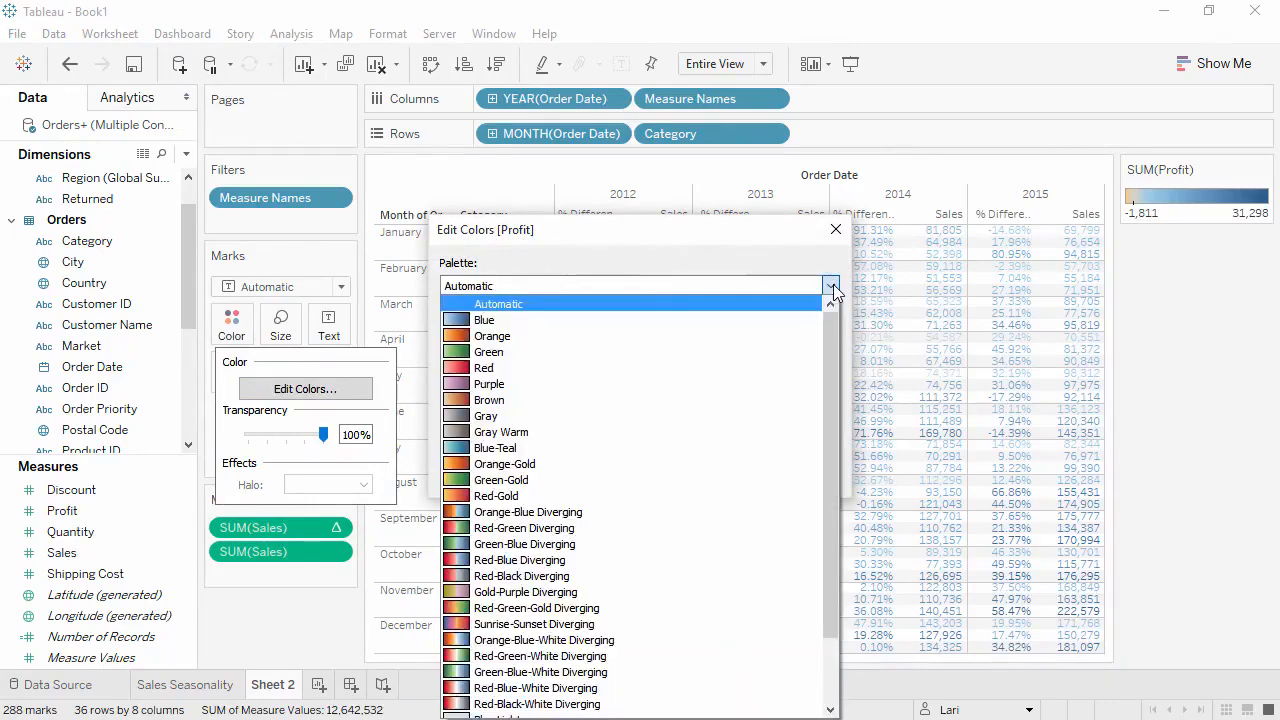
pyautogui.click(690, 487)
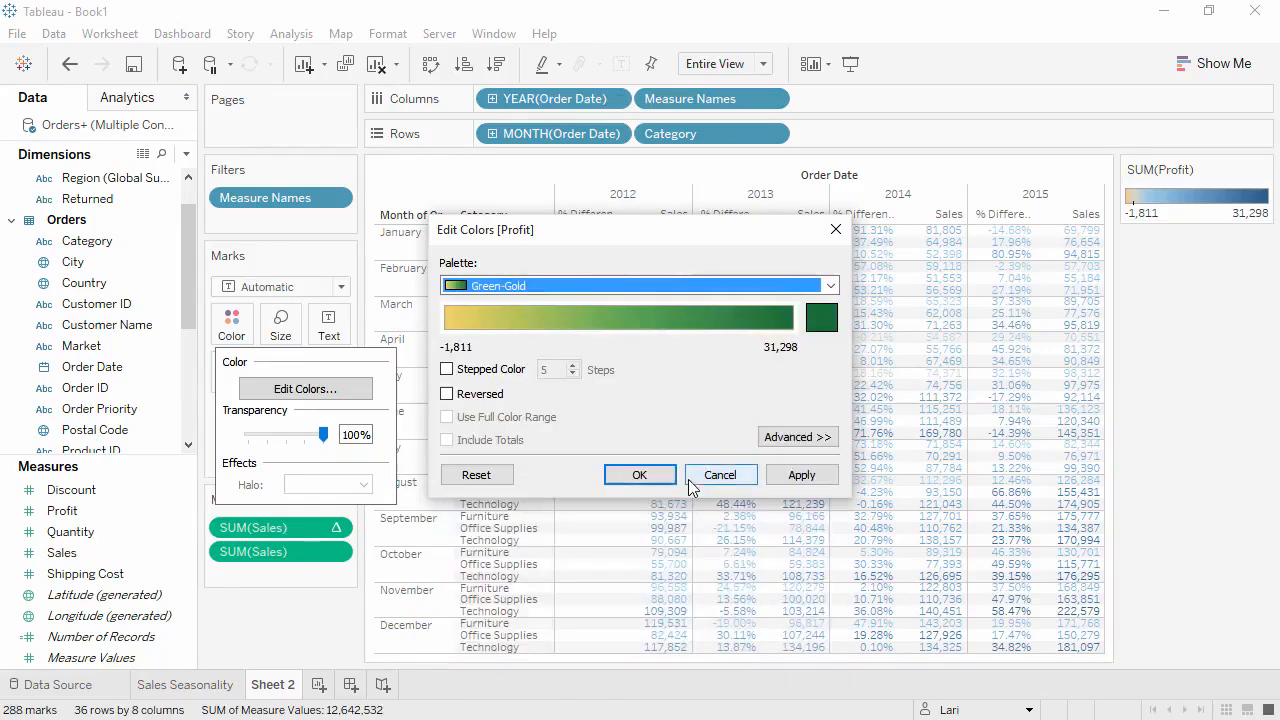
pyautogui.click(500, 372)
pyautogui.click(573, 366)
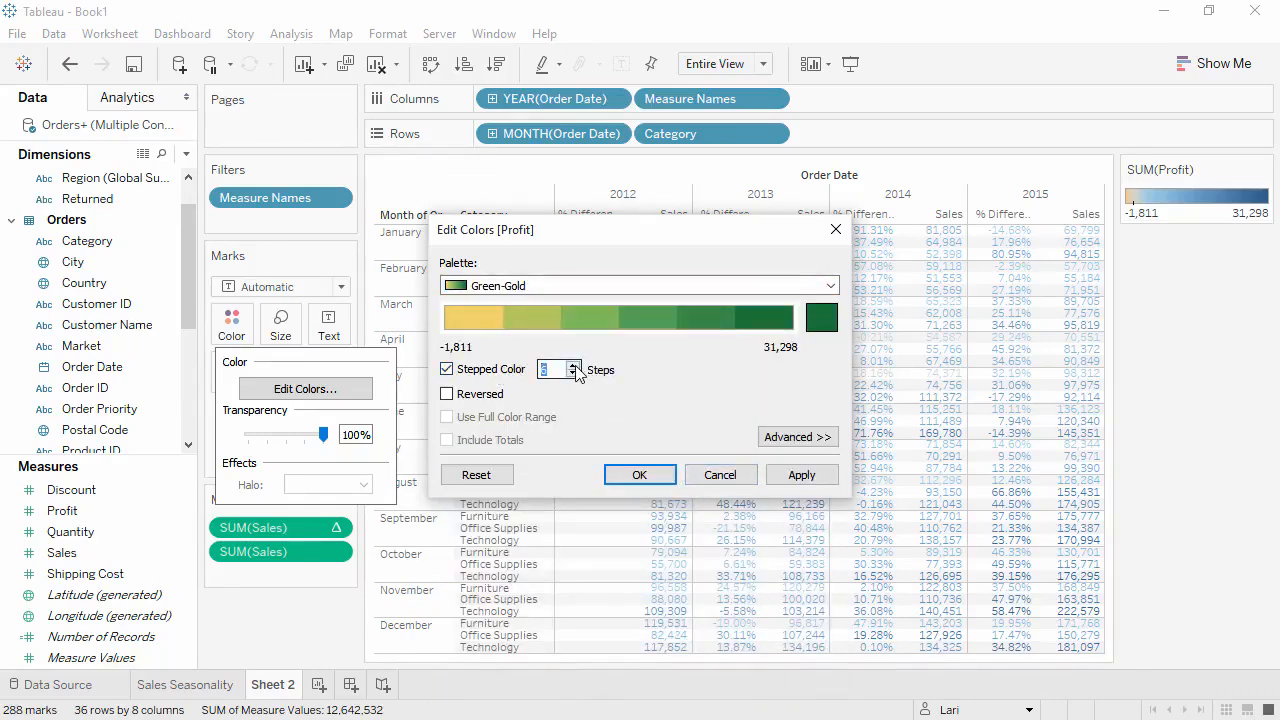
pyautogui.click(634, 473)
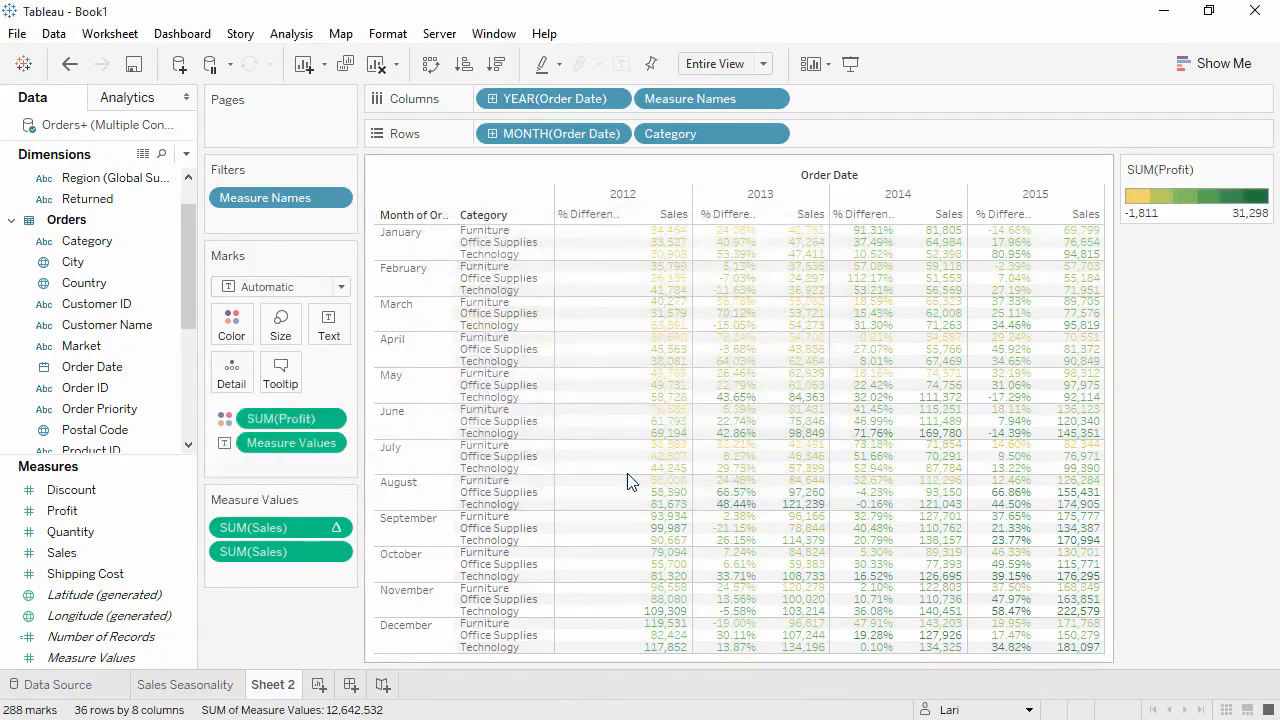
# - Change the crosstab's mark type to Square and show the mark labels on the colored cells
pyautogui.click(335, 287)
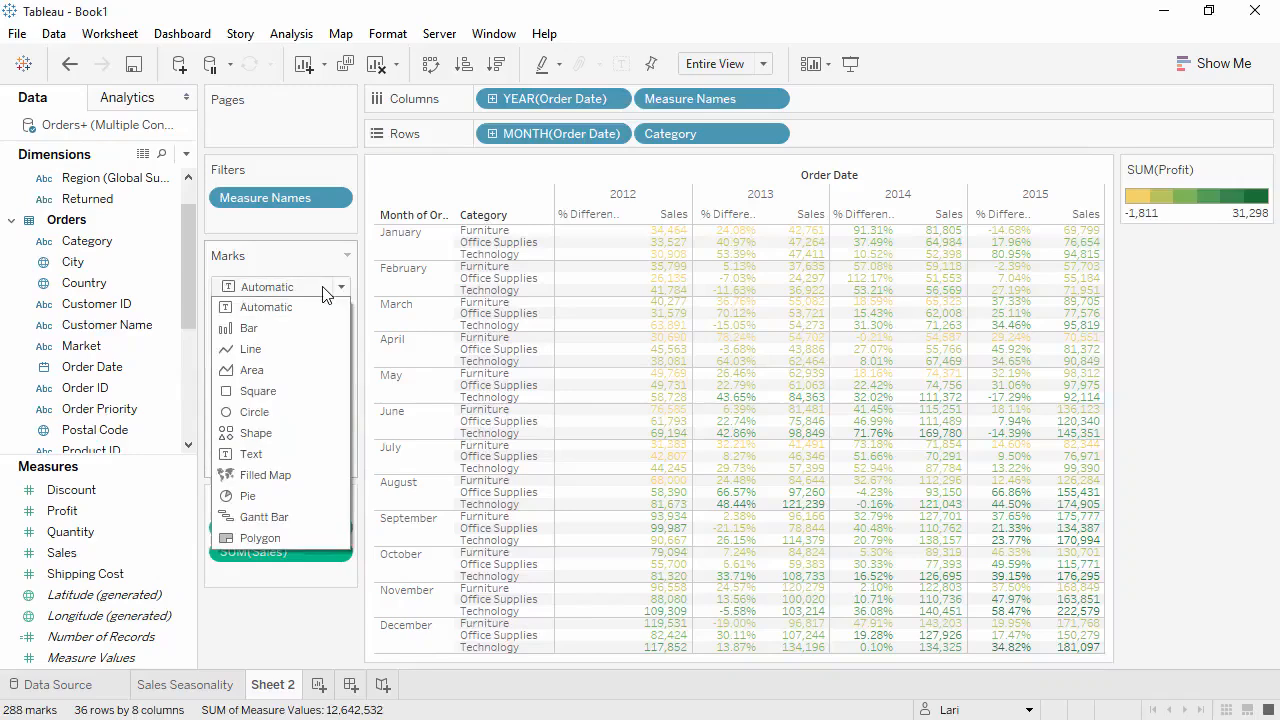
pyautogui.click(302, 390)
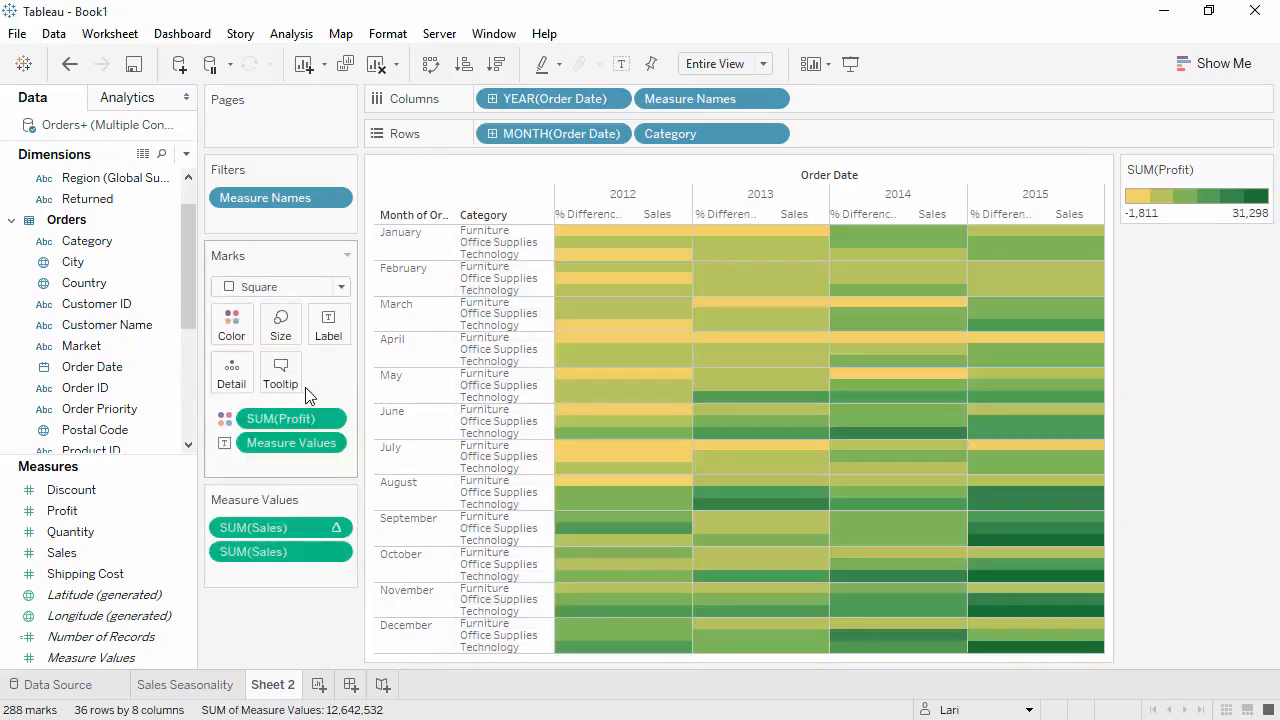
pyautogui.click(620, 64)
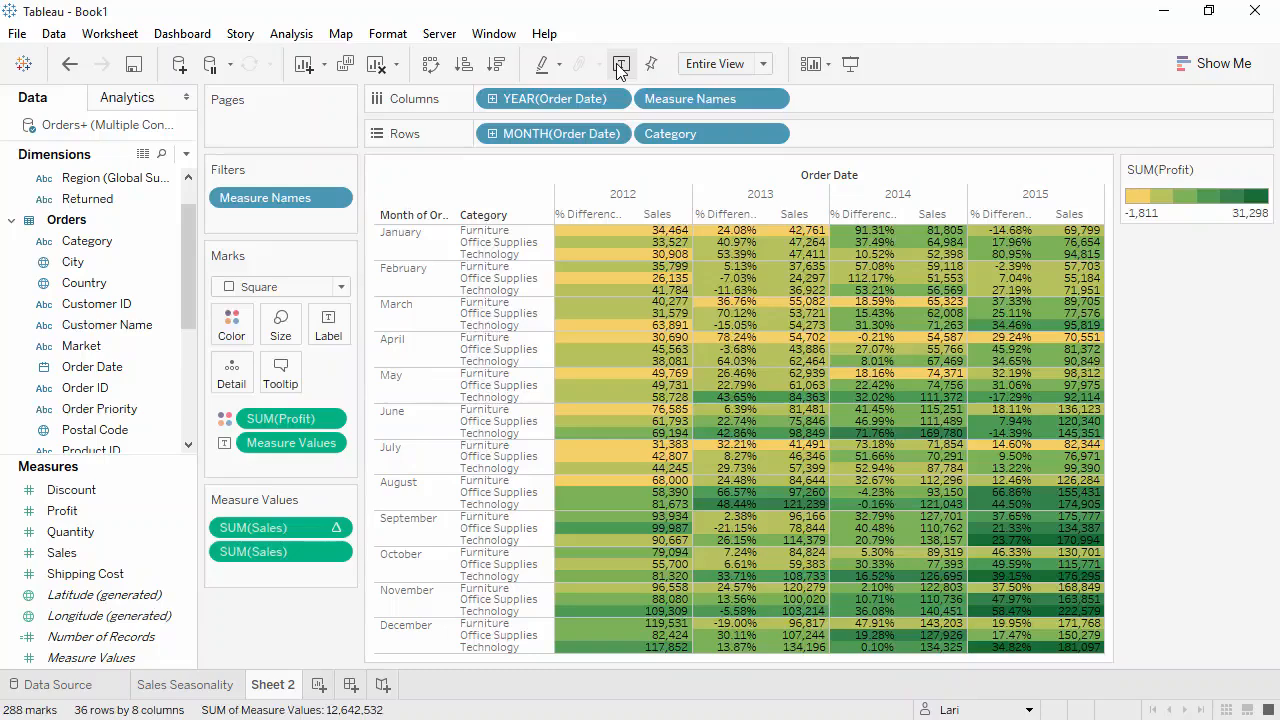
# - Show a highlighter for Category, try it on Office Supplies, and clear the highlight
pyautogui.rightClick(668, 137)
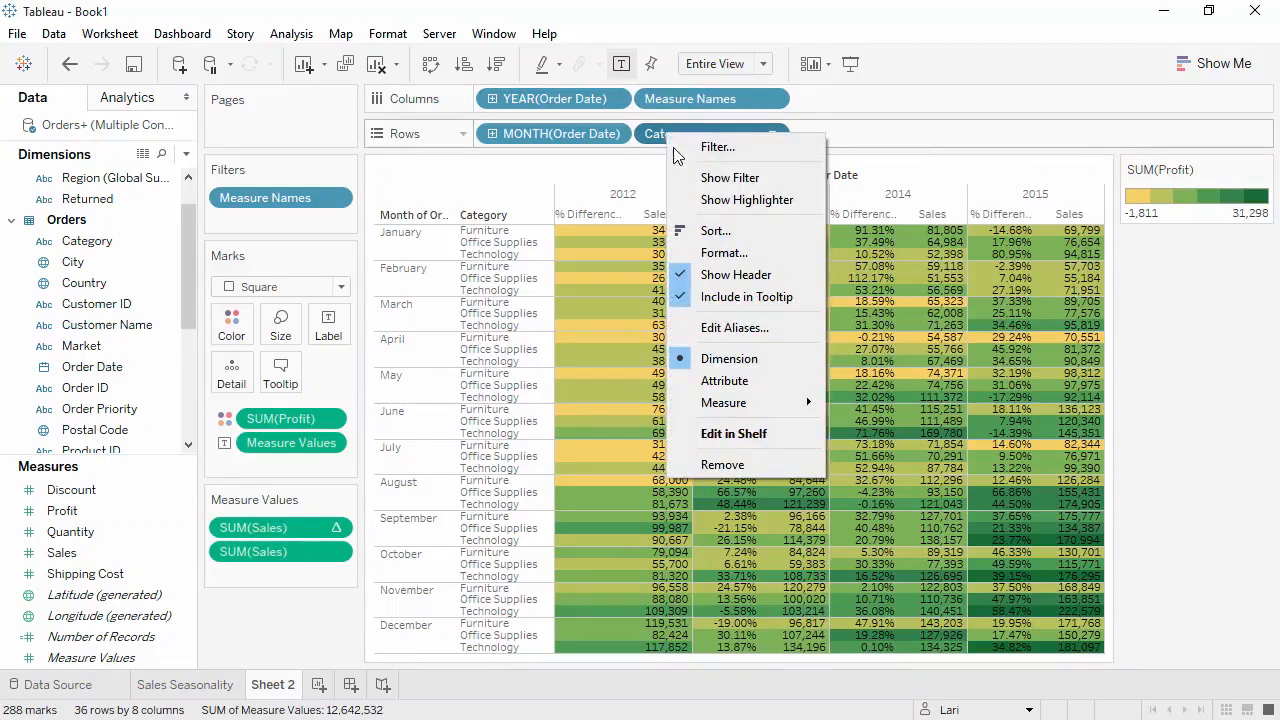
pyautogui.click(706, 203)
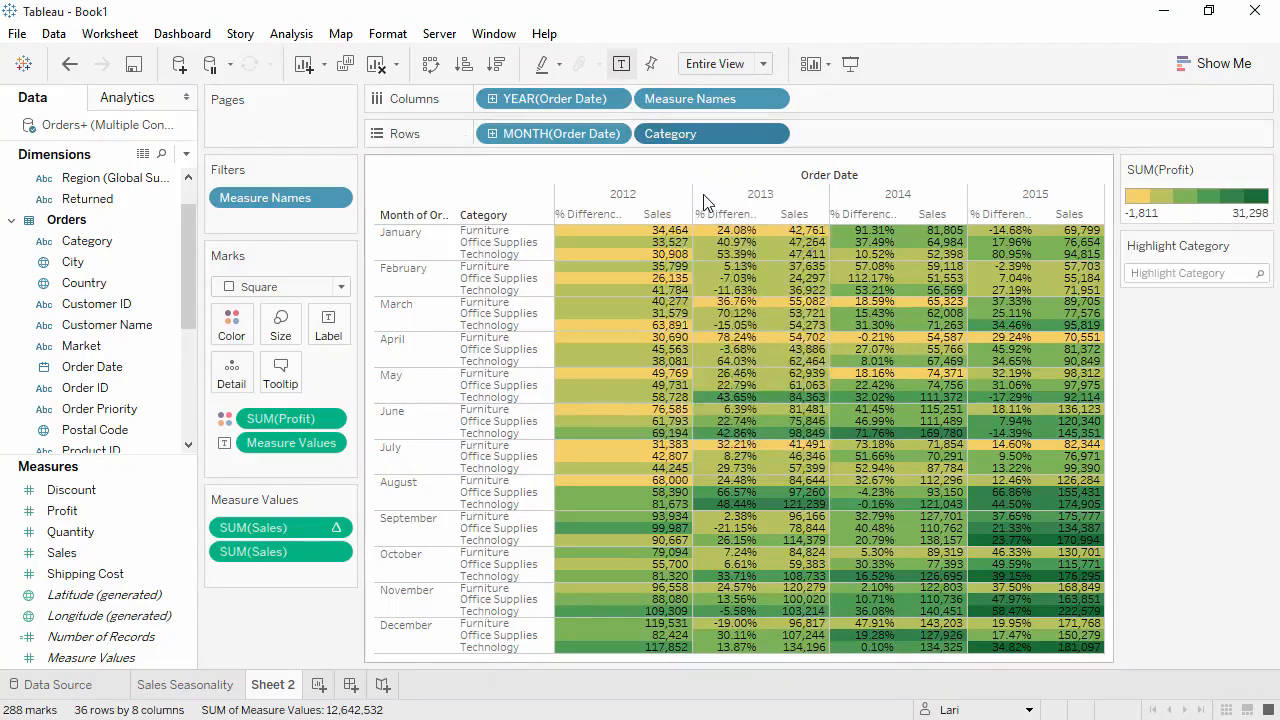
pyautogui.click(1174, 272)
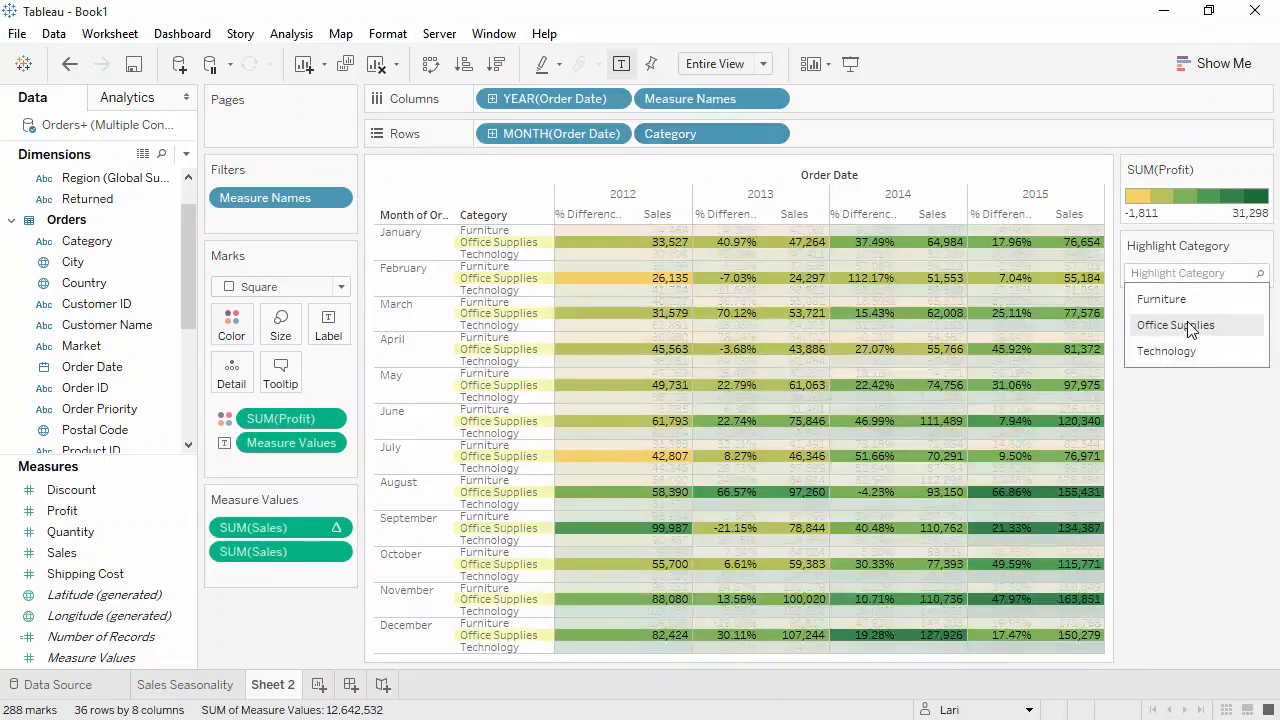
pyautogui.click(1175, 325)
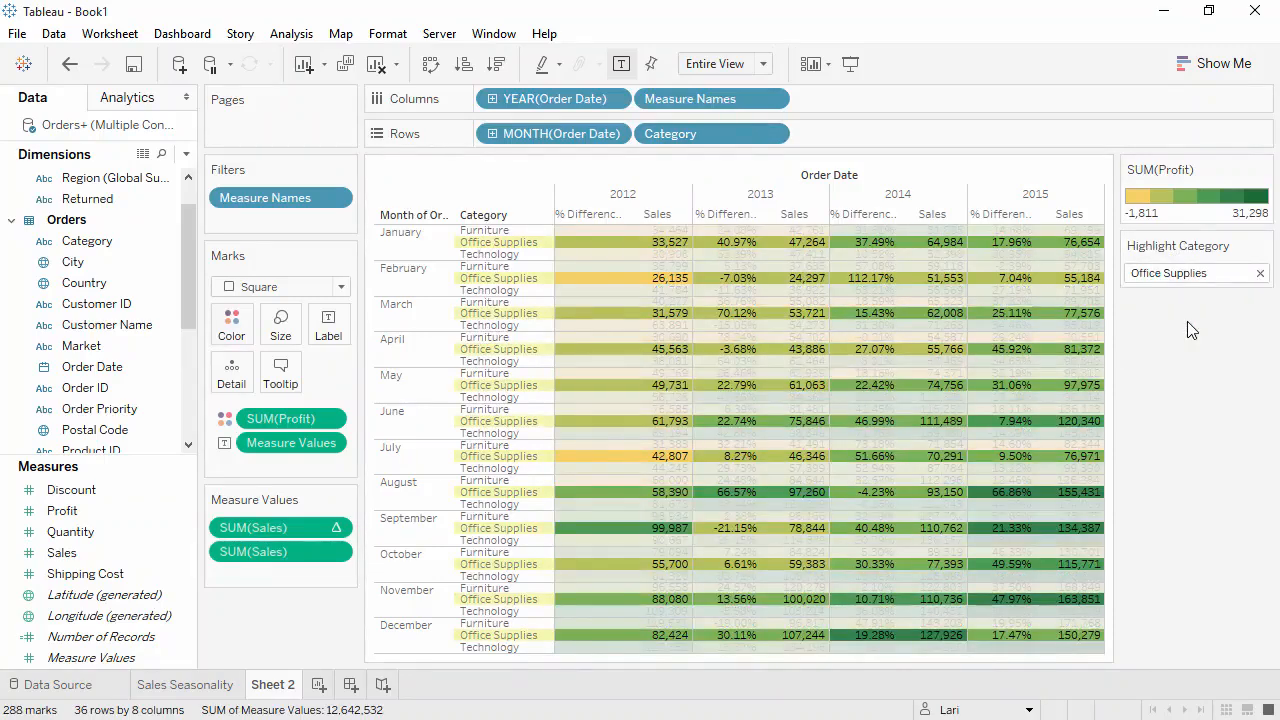
pyautogui.click(1213, 273)
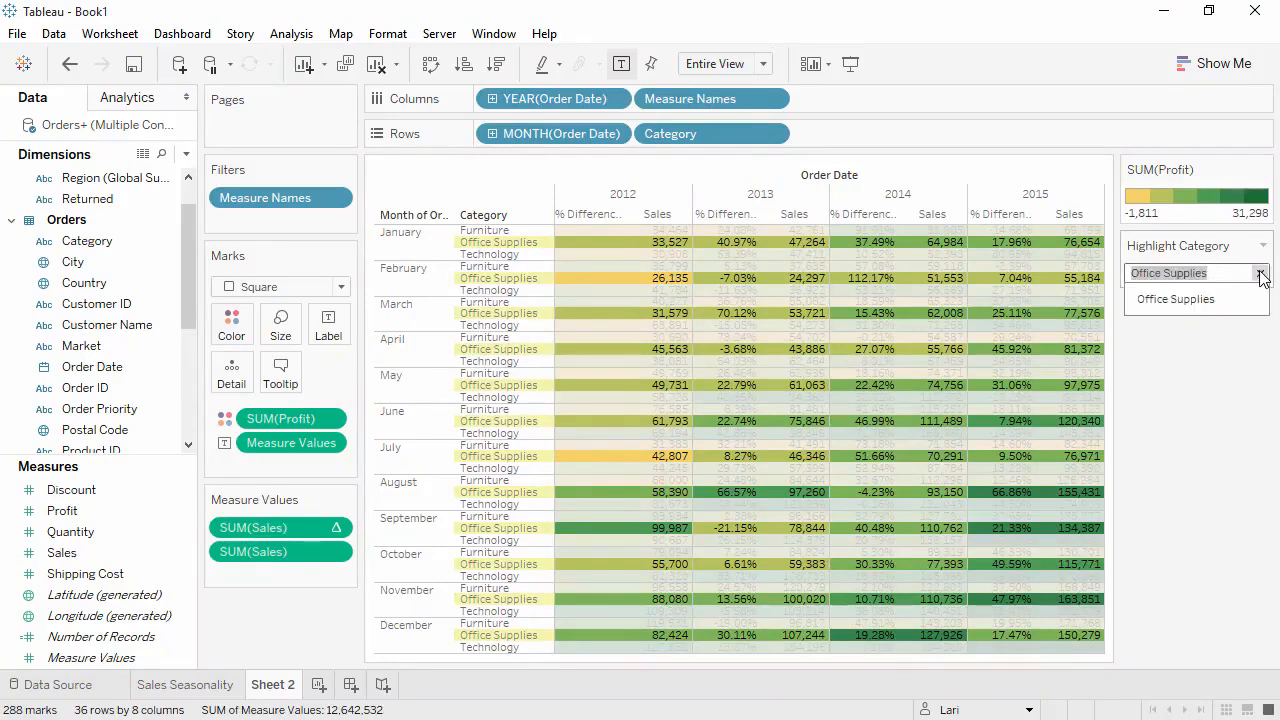
pyautogui.click(1260, 273)
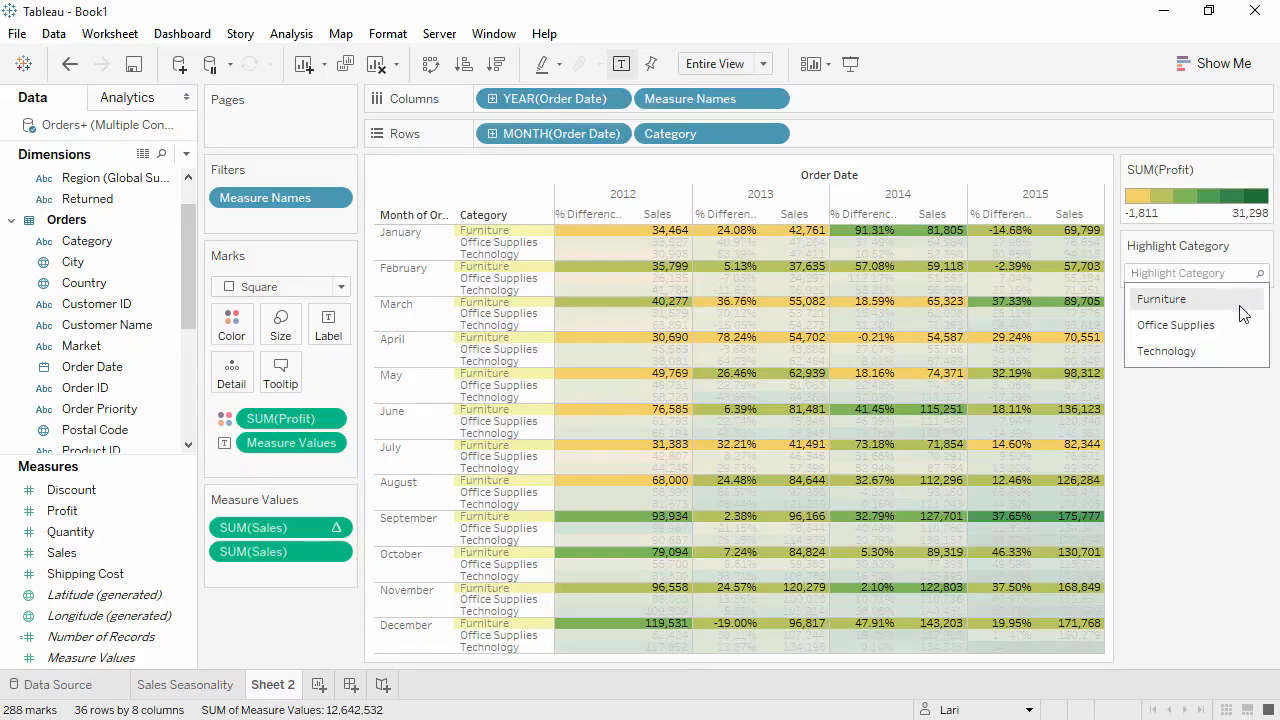
# - Rename the Sheet 2 worksheet as Crosstab
pyautogui.doubleClick(272, 686)
pyautogui.write('Crosstab')
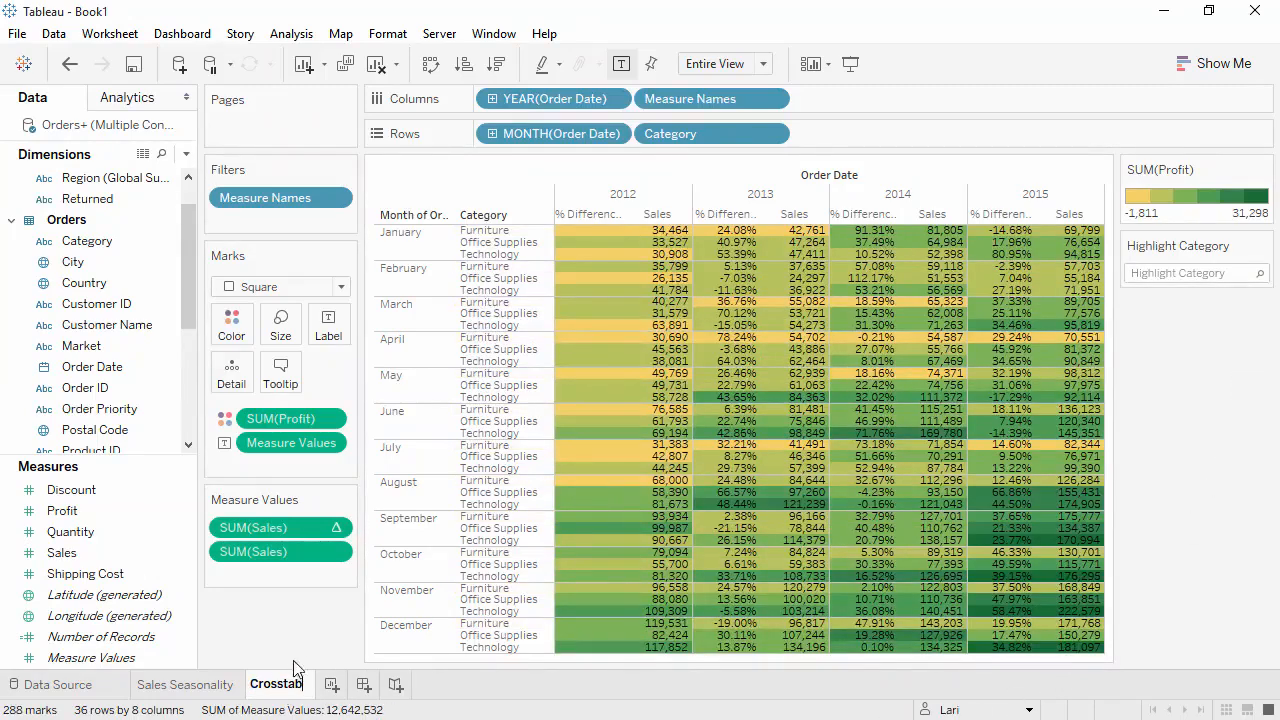
pyautogui.press('Return')
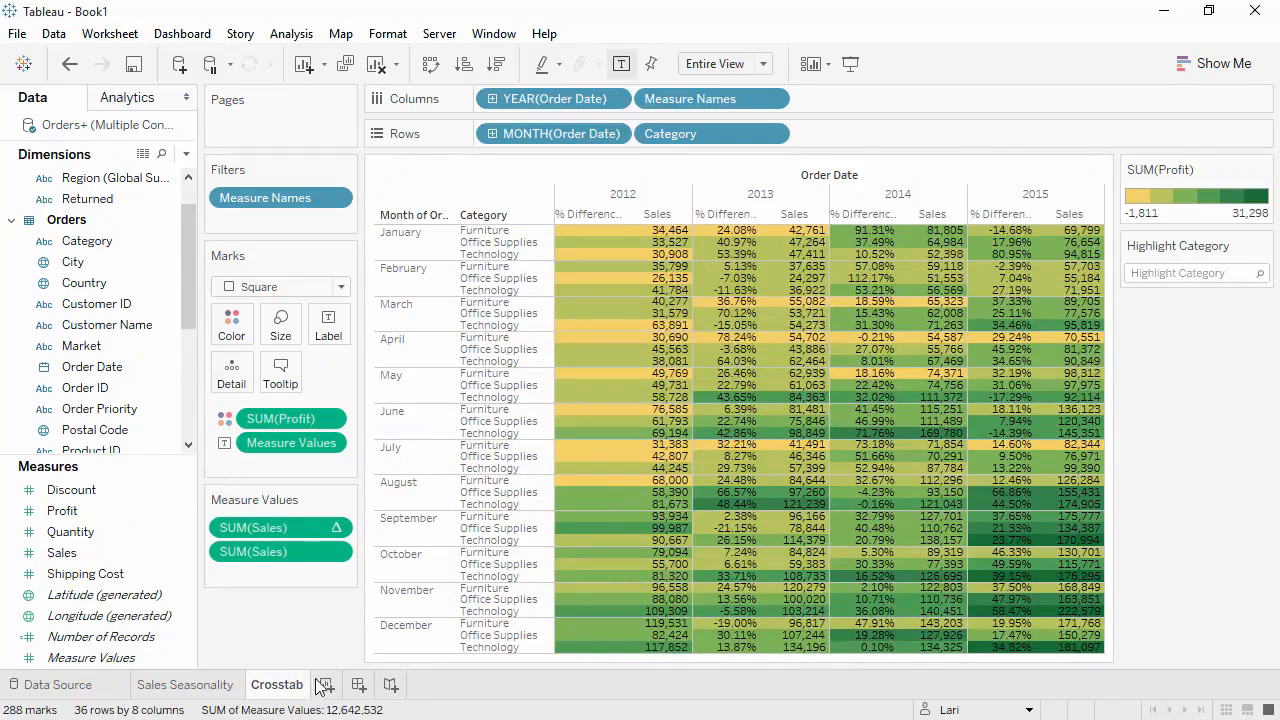
# - Create a new worksheet and select the Sales measure and Country dimension with the Show Me chart suggestions open
pyautogui.click(327, 686)
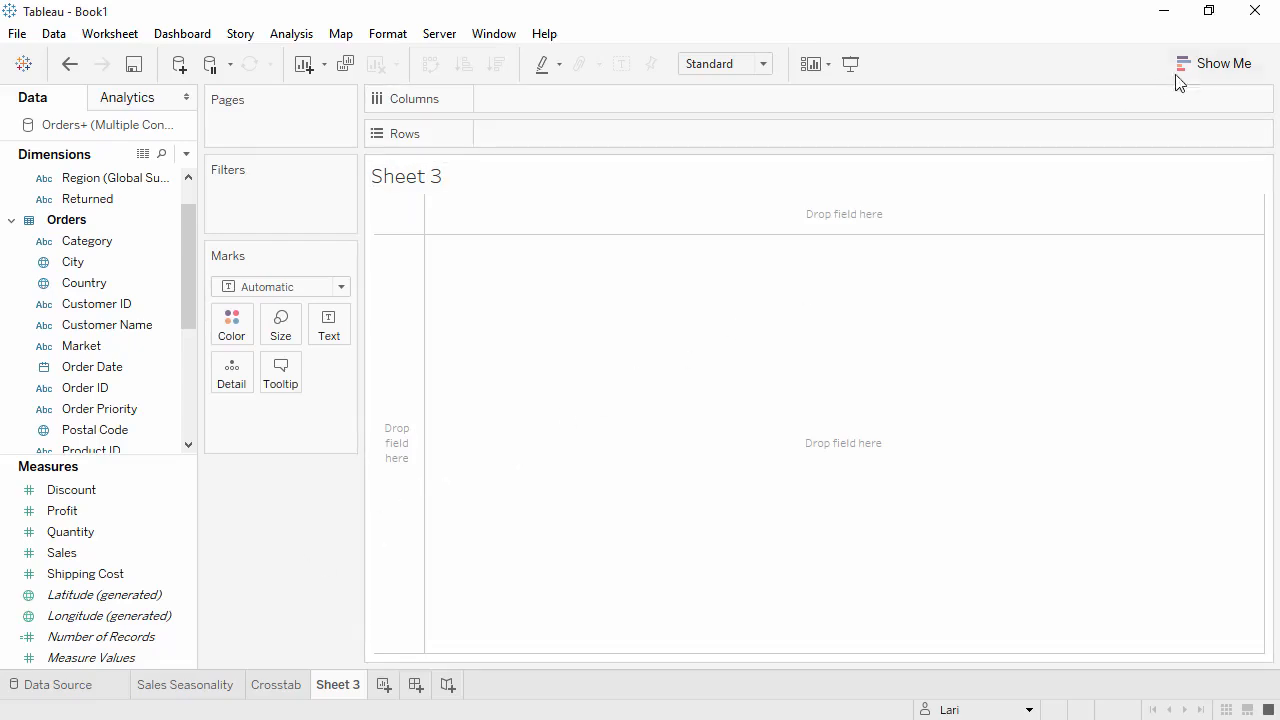
pyautogui.click(1210, 64)
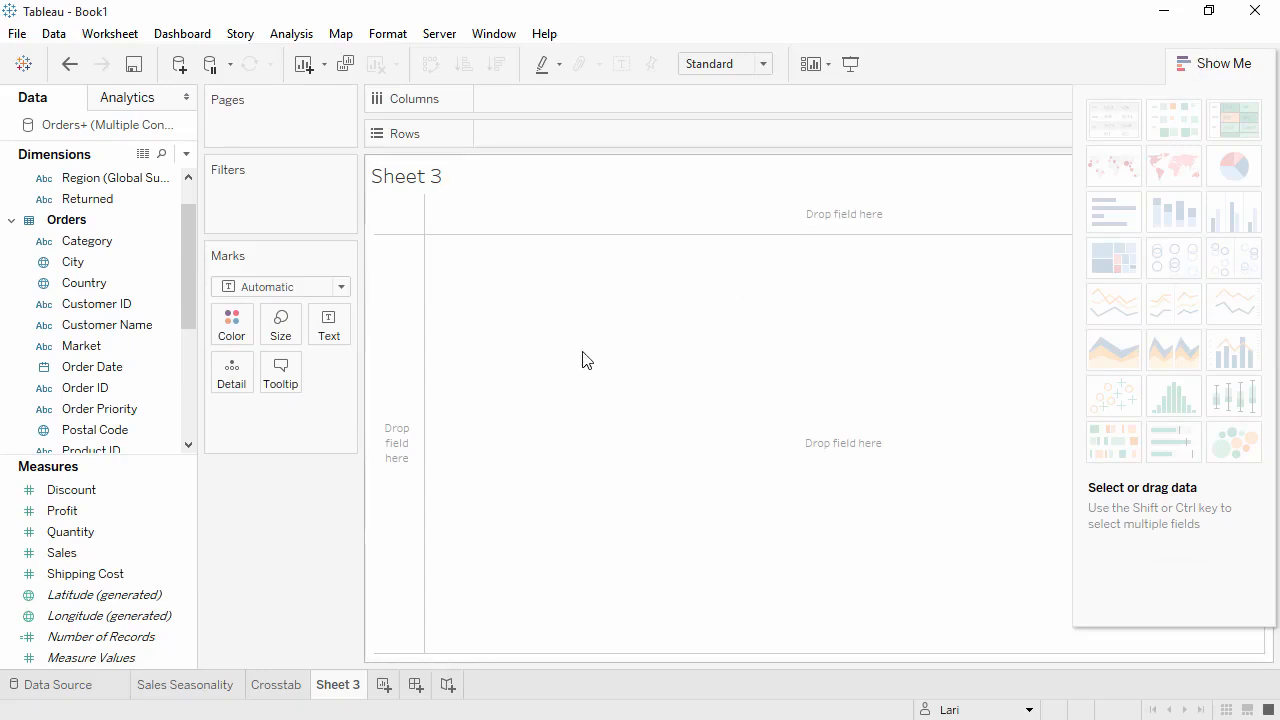
pyautogui.click(72, 555)
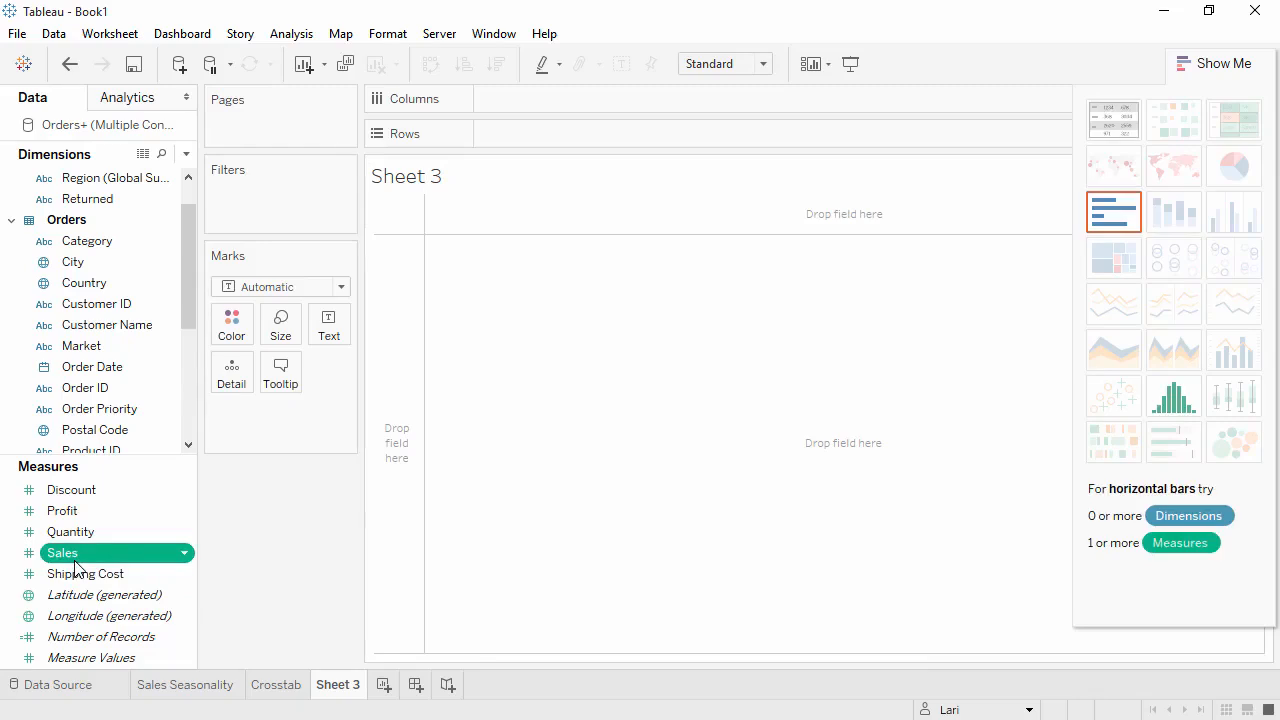
pyautogui.keyDown('ctrl'); pyautogui.click(94, 285); pyautogui.keyUp('ctrl')
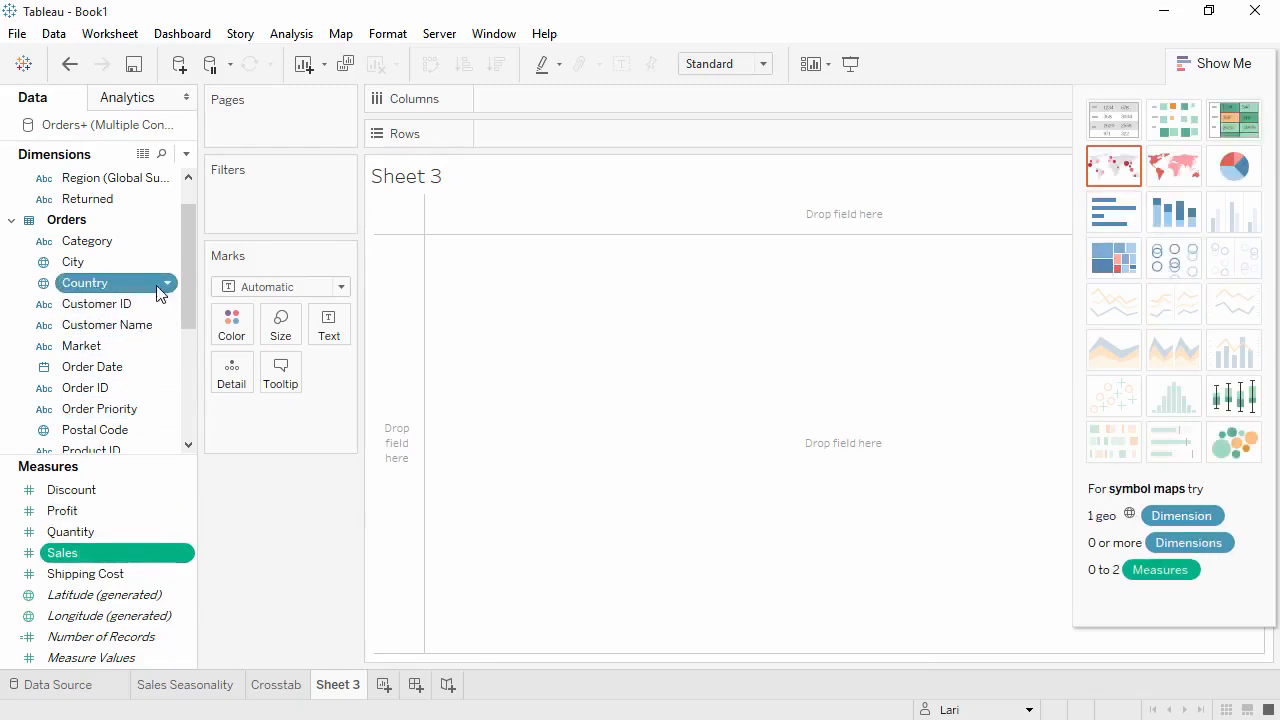
# - Try Sales by Country as a treemap and horizontal bars before settling on a symbol map, and close Show Me
pyautogui.click(1114, 256)
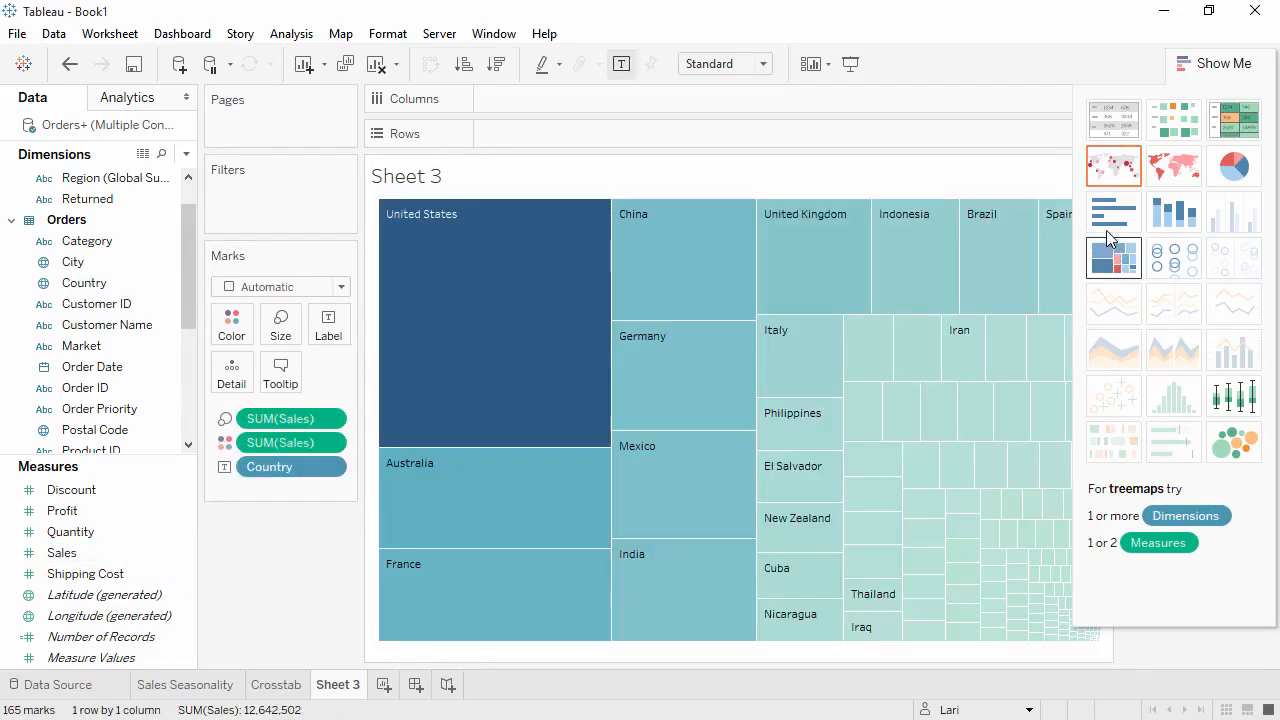
pyautogui.click(1106, 220)
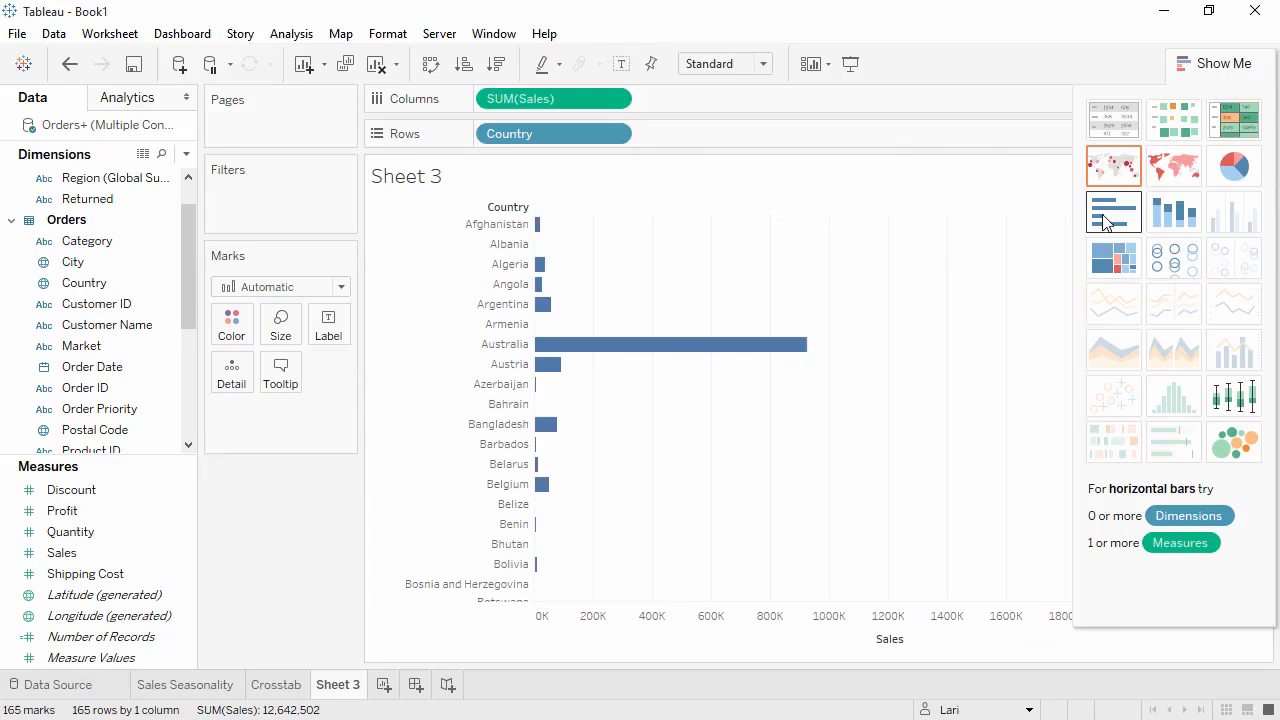
pyautogui.click(1108, 172)
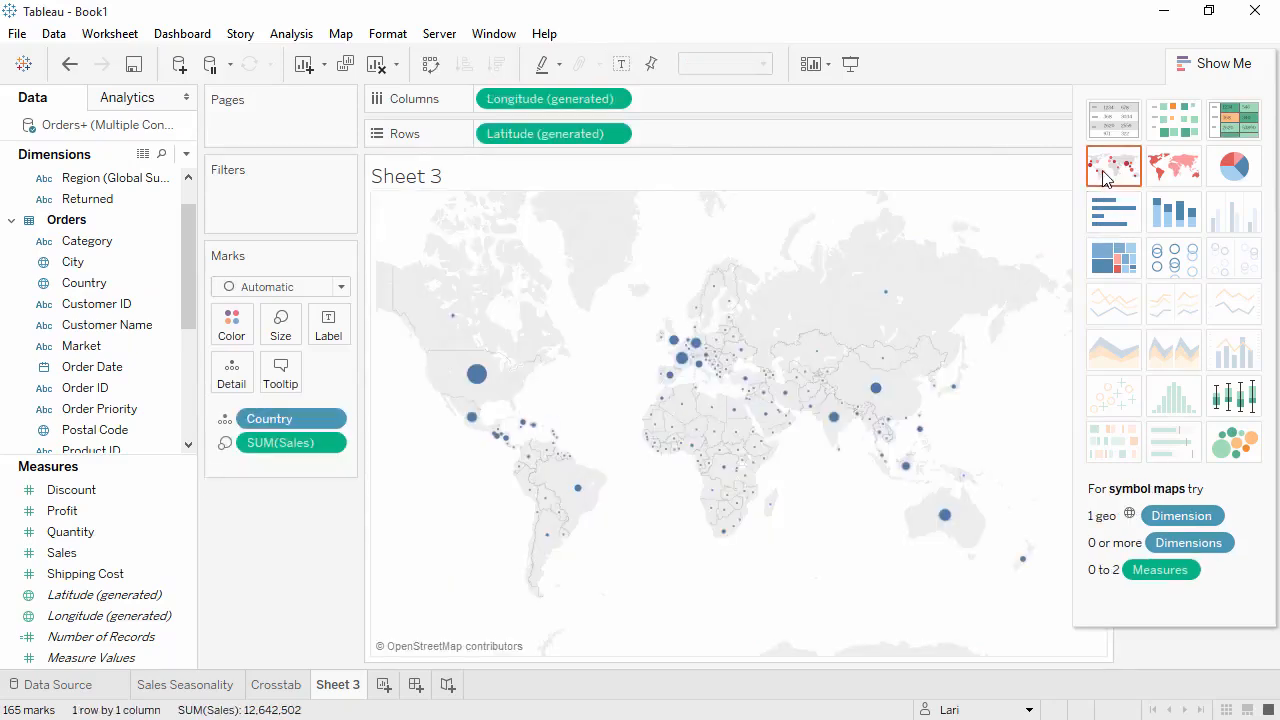
pyautogui.click(1200, 63)
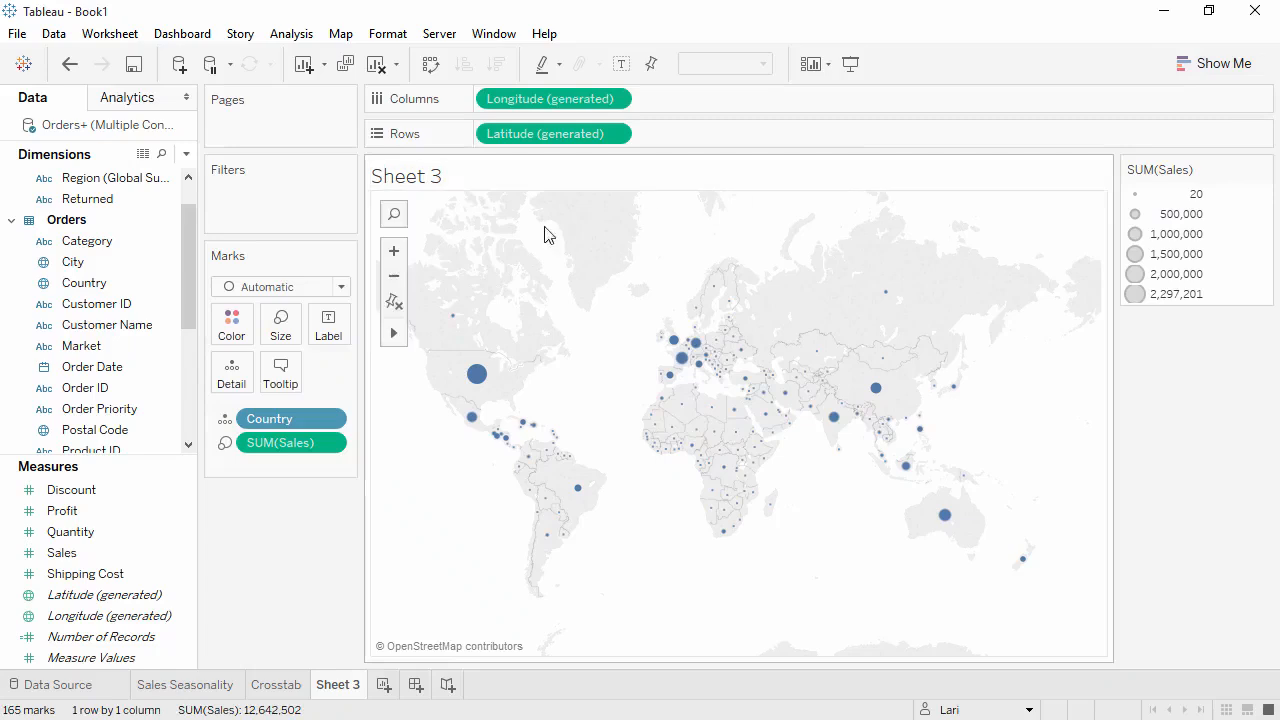
# - Add State as a detail level on the symbol map and enlarge its circles slightly
pyautogui.moveTo(190, 290); pyautogui.dragTo(569, 370)
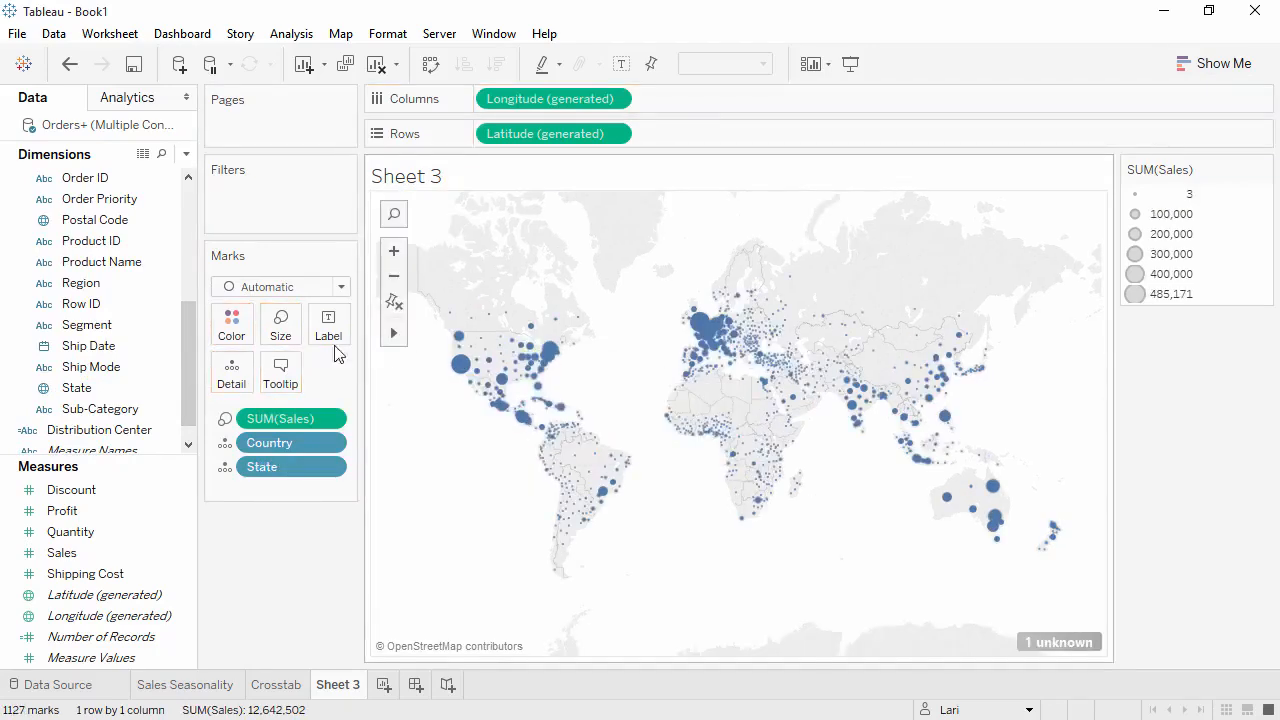
pyautogui.click(291, 342)
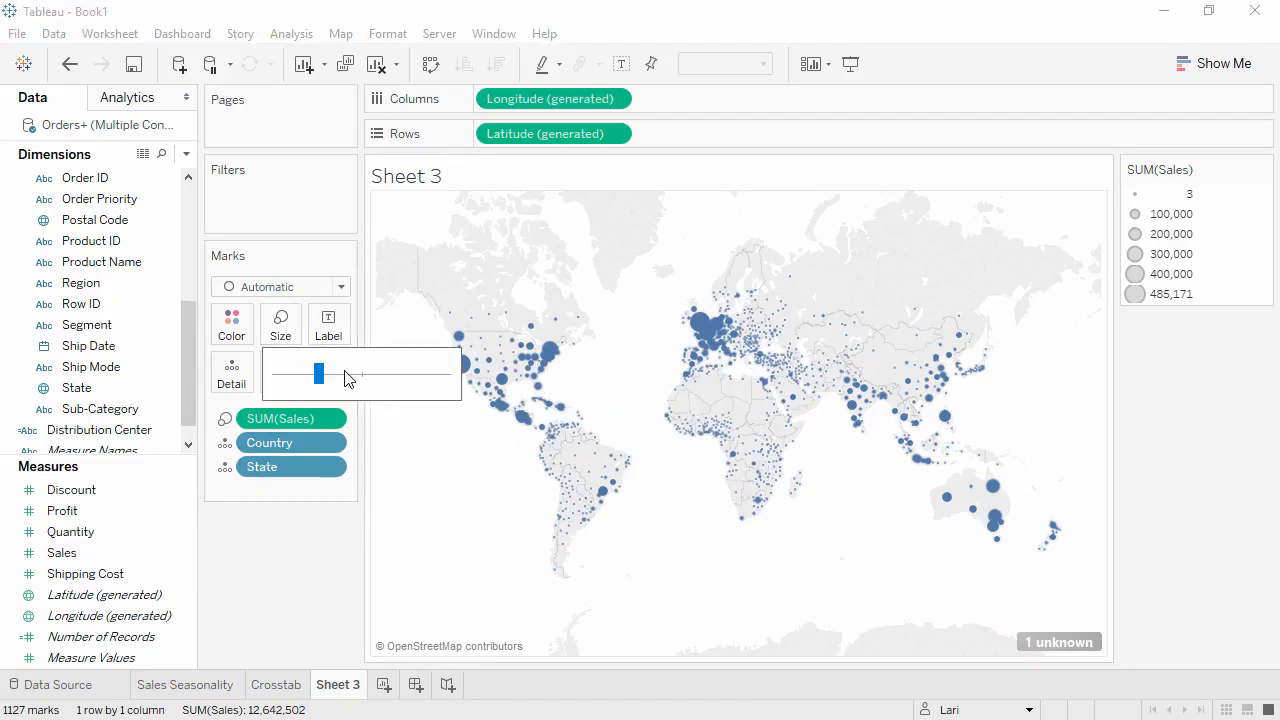
pyautogui.click(341, 376)
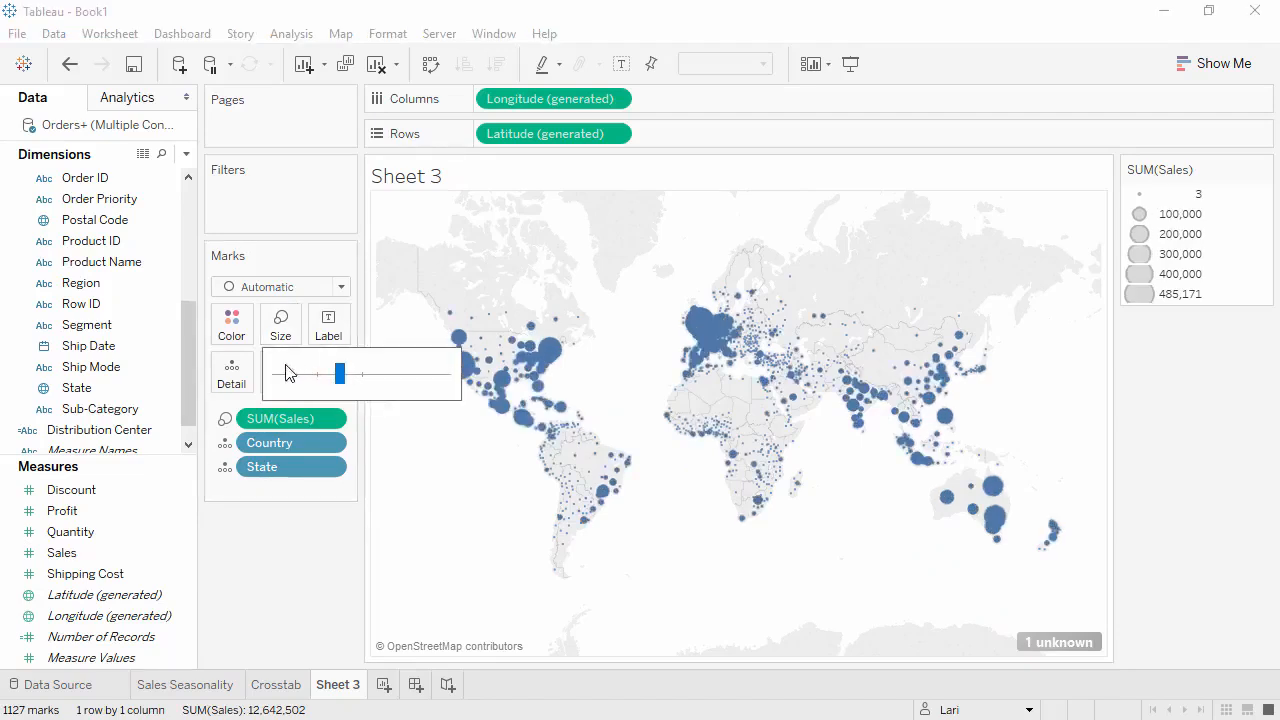
pyautogui.click(226, 325)
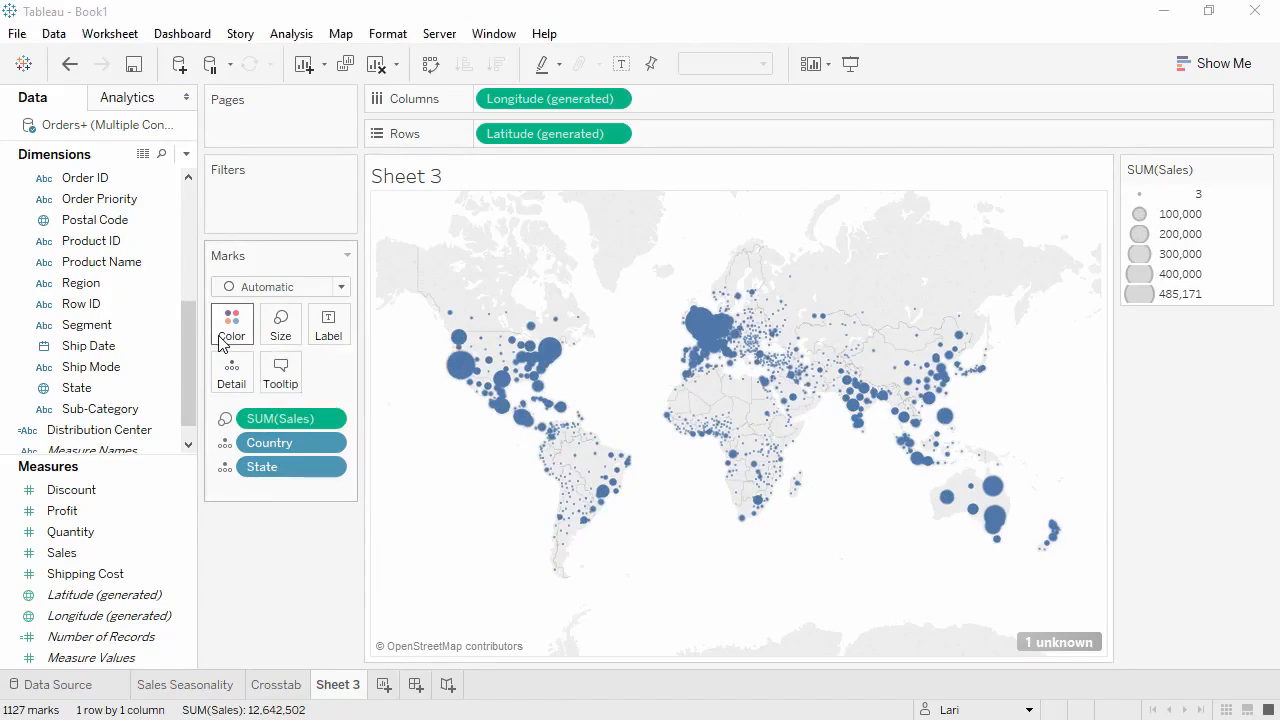
# - Set the map marks' transparency to 80% and give the circles a gray border
pyautogui.click(319, 534)
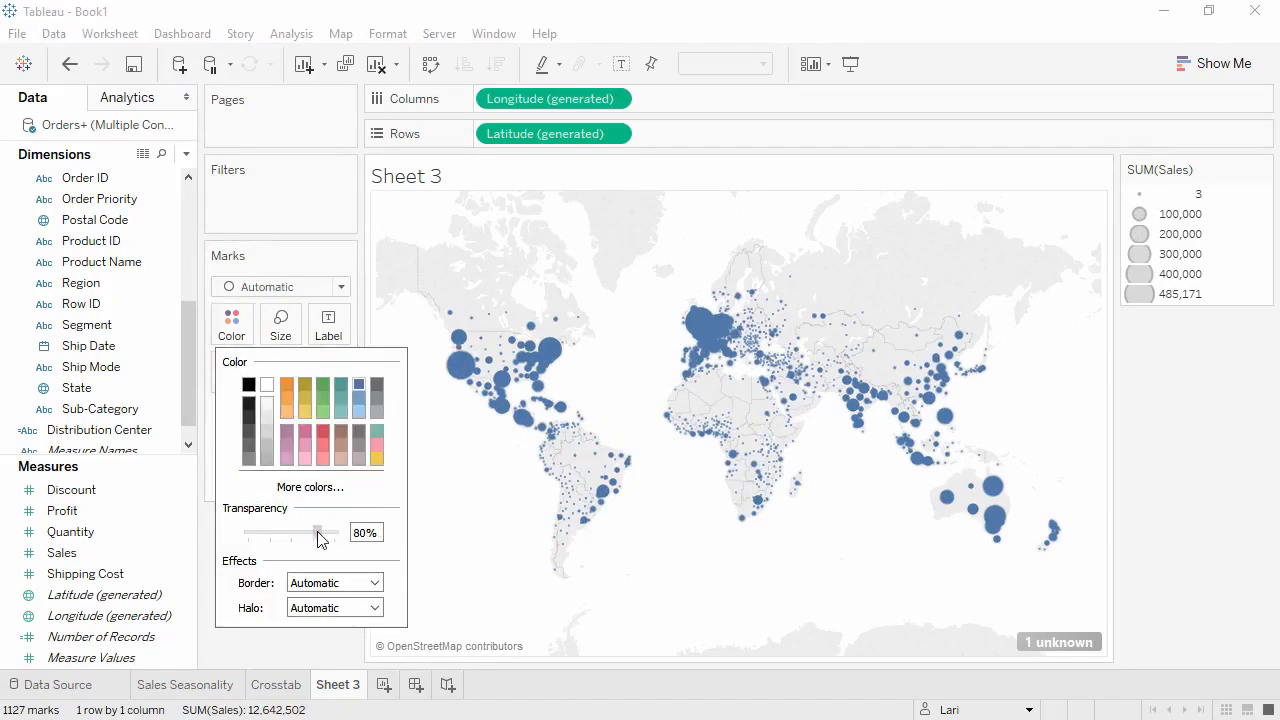
pyautogui.click(374, 588)
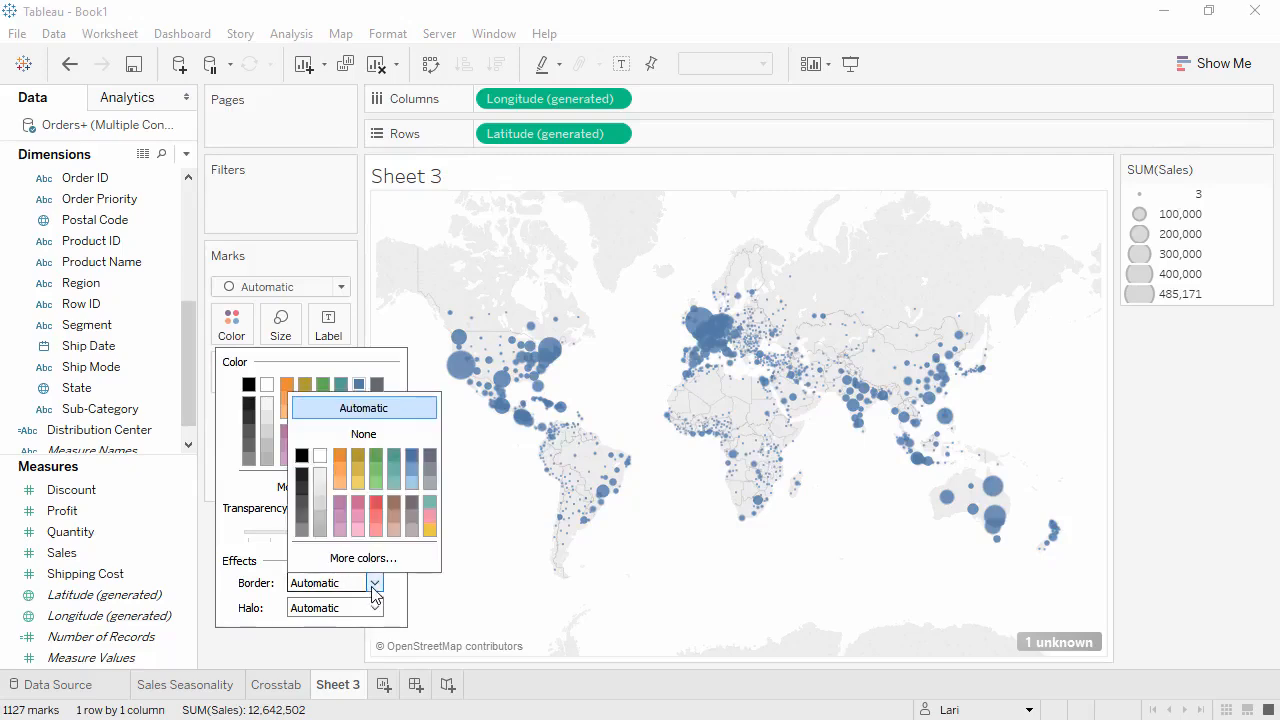
pyautogui.click(429, 483)
pyautogui.click(342, 648)
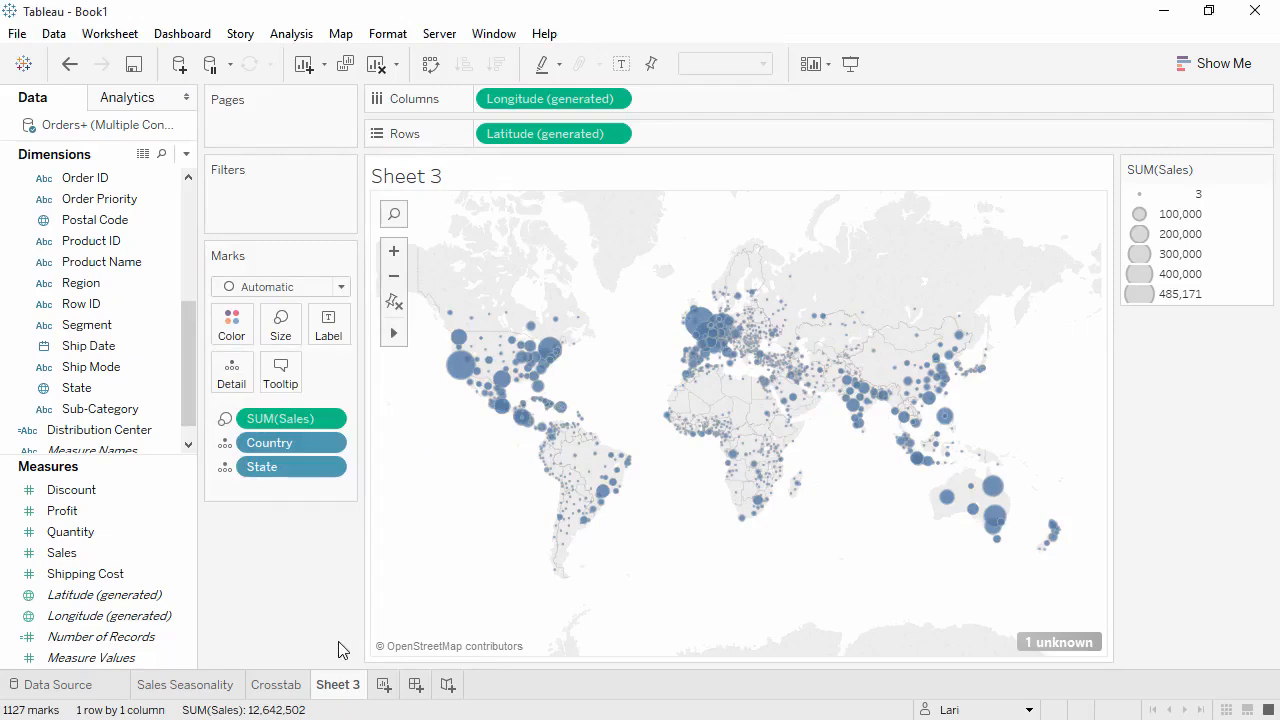
# - Hide the SUM(Sales) size legend and color the map circles by Profit
pyautogui.click(1263, 169)
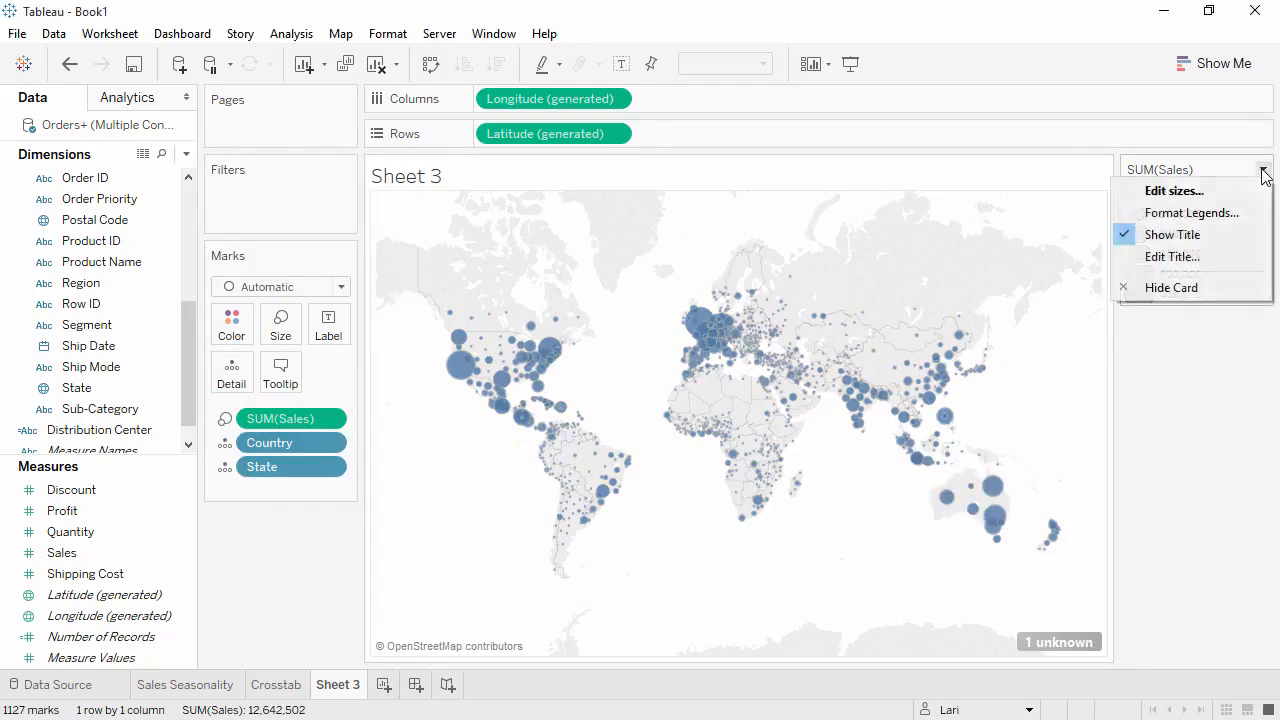
pyautogui.click(1192, 286)
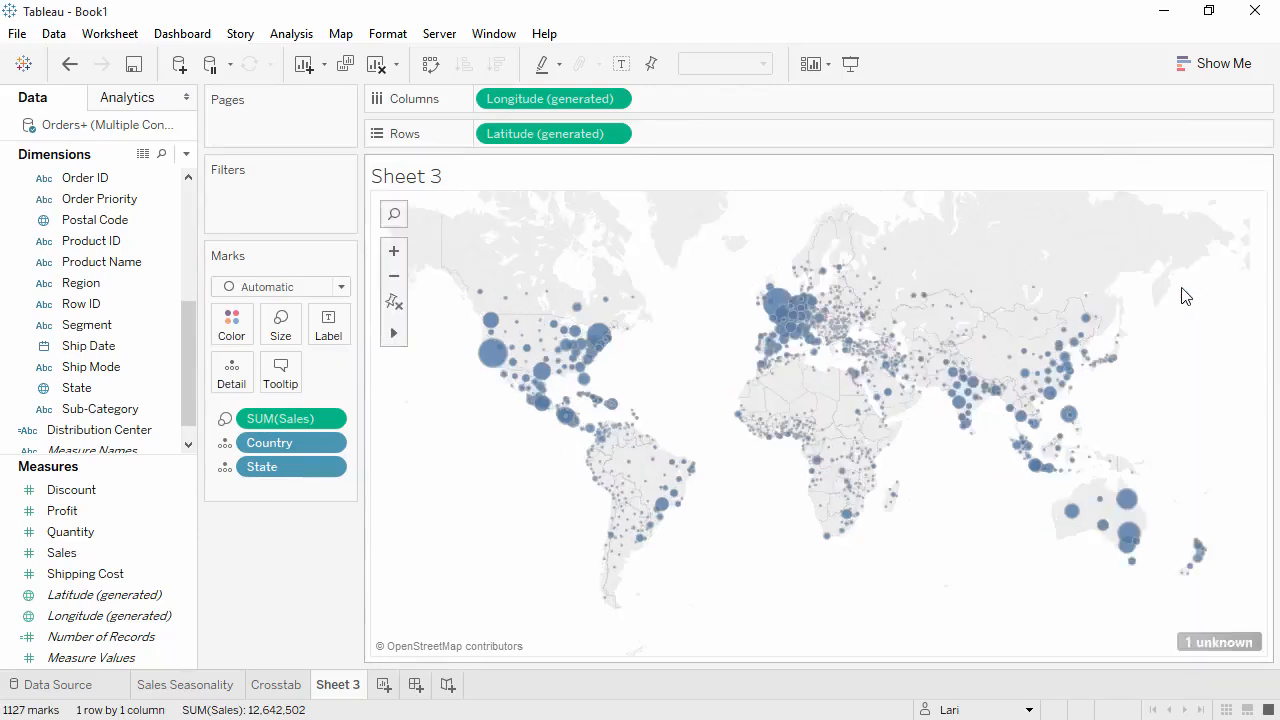
pyautogui.moveTo(136, 510); pyautogui.dragTo(232, 323)
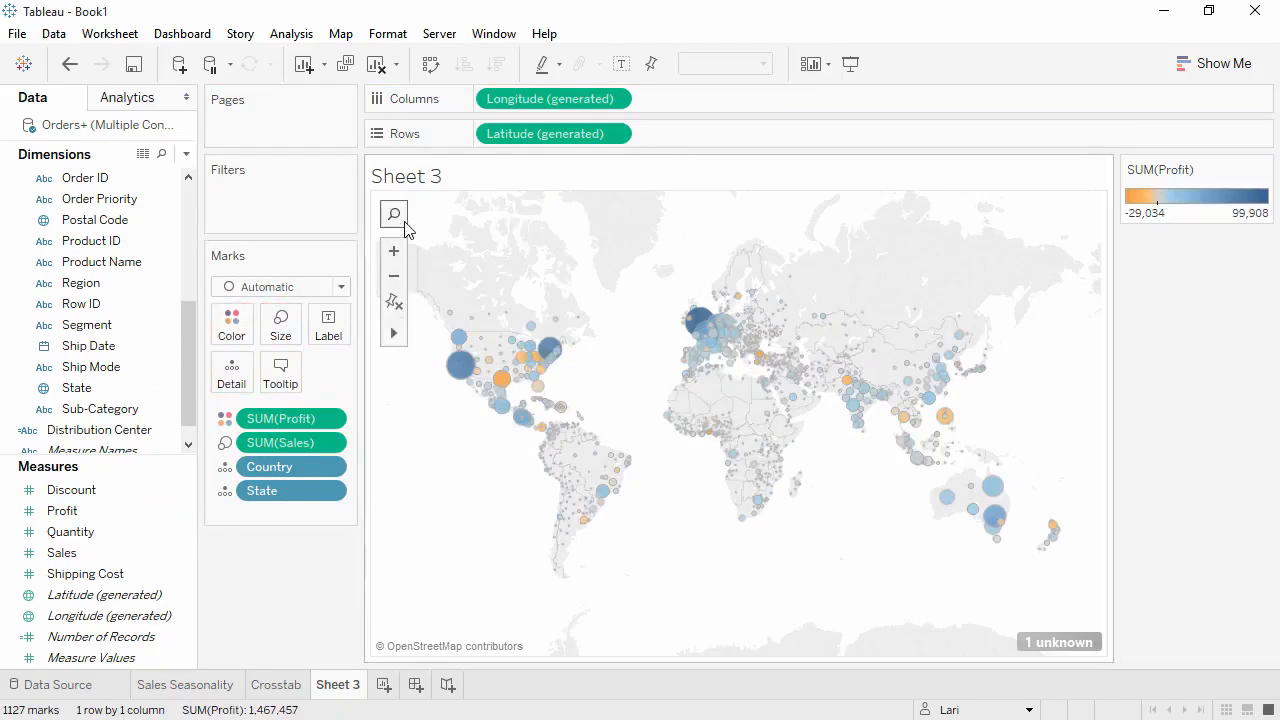
# - Search the map for India to view its states, and reset the map to the full world view
pyautogui.click(404, 222)
pyautogui.write('india')
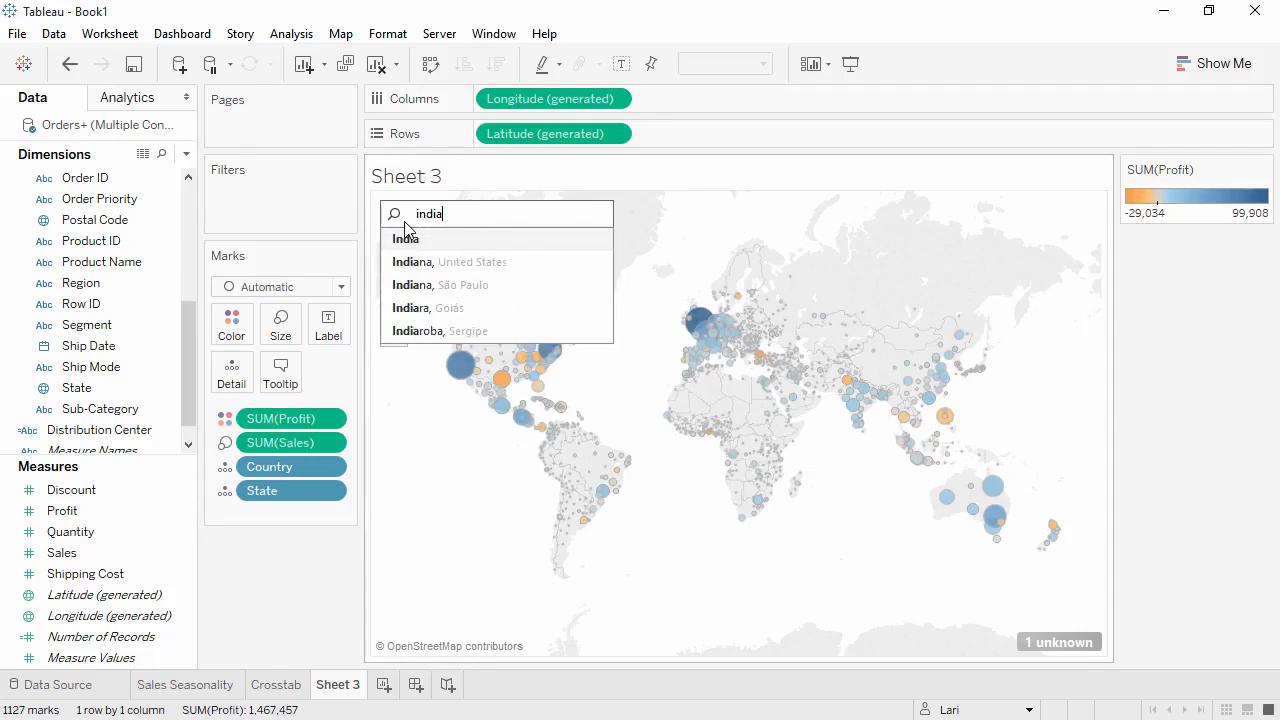
pyautogui.click(405, 230)
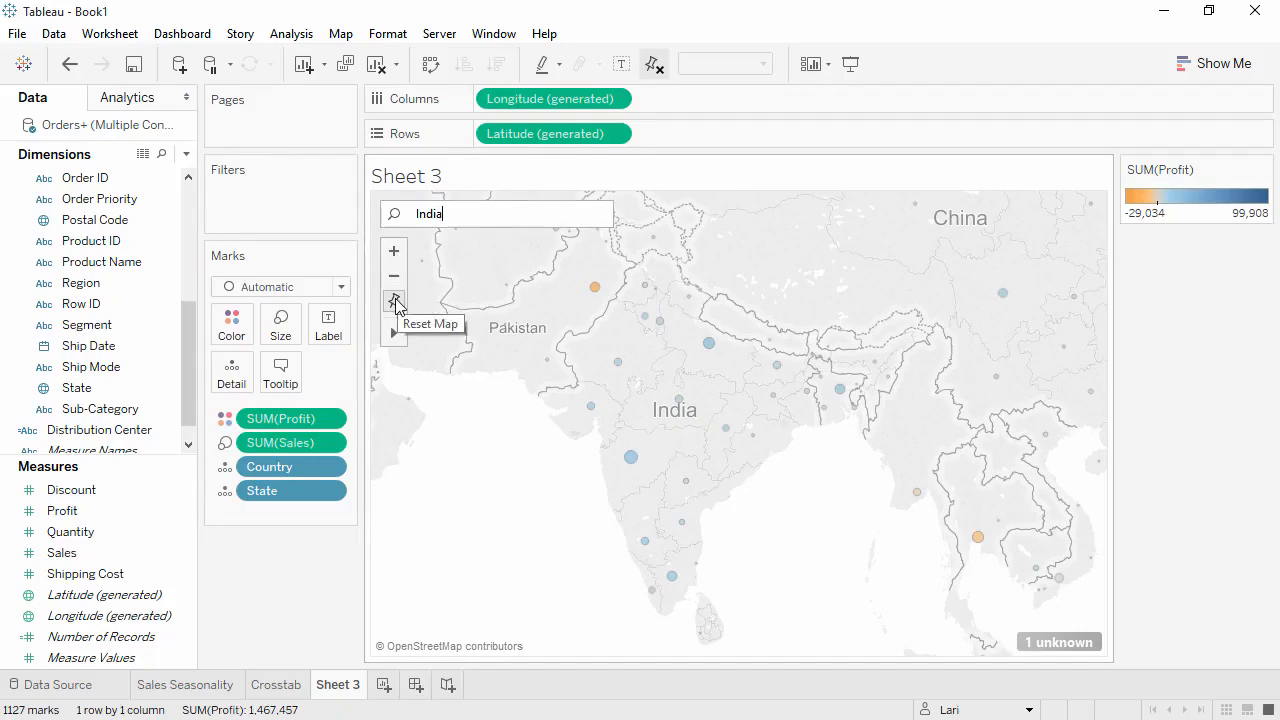
pyautogui.click(395, 302)
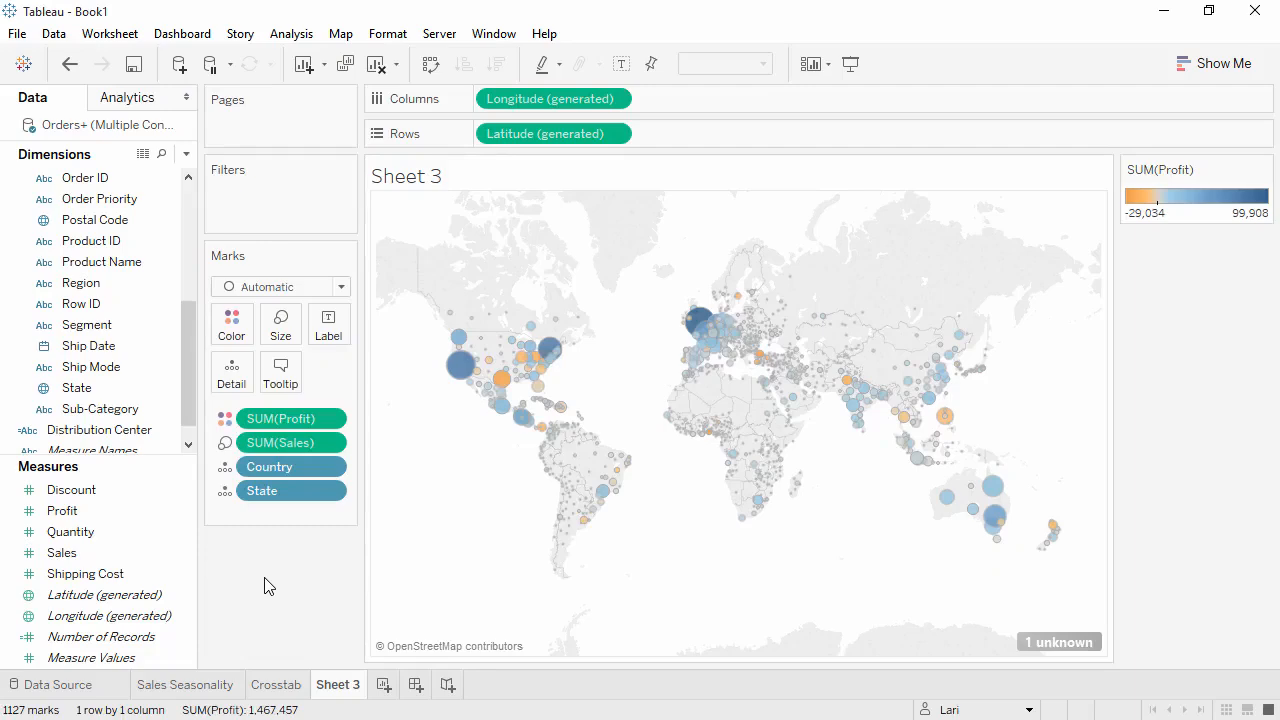
# - Duplicate Sheet 3 and remove State, Sales and Profit from the copy's marks, leaving only Country
pyautogui.rightClick(331, 684)
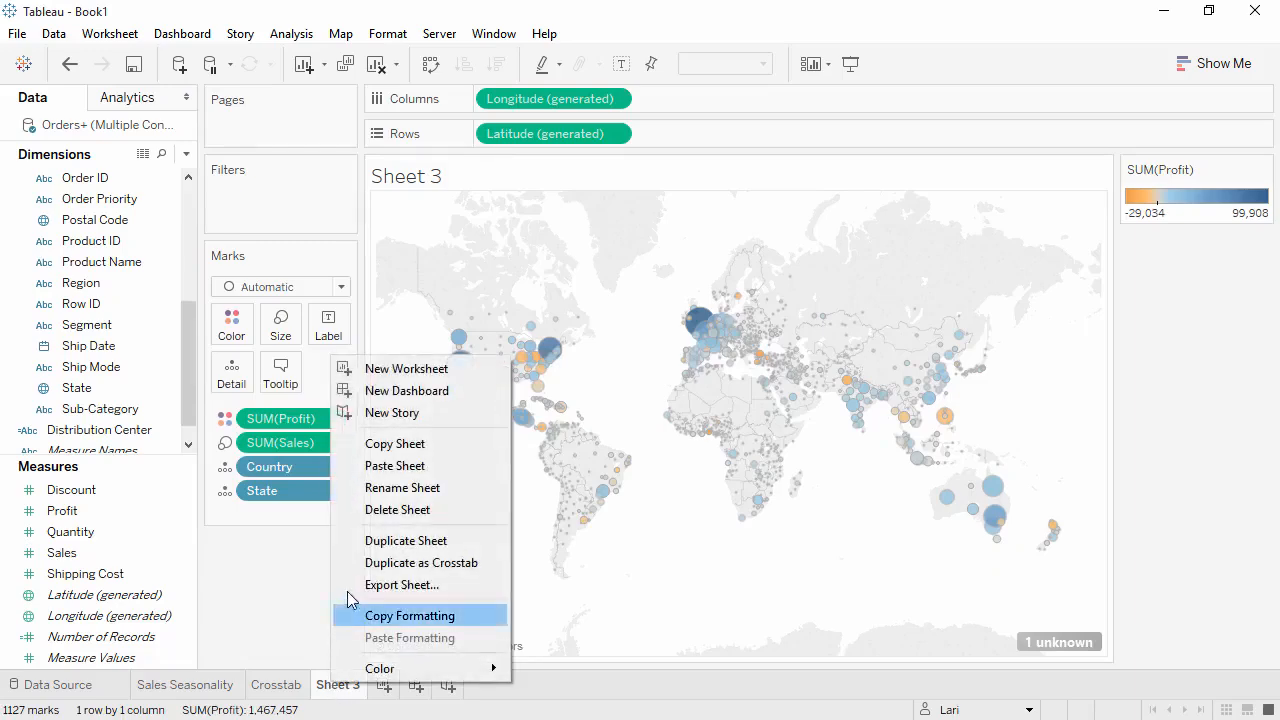
pyautogui.click(366, 546)
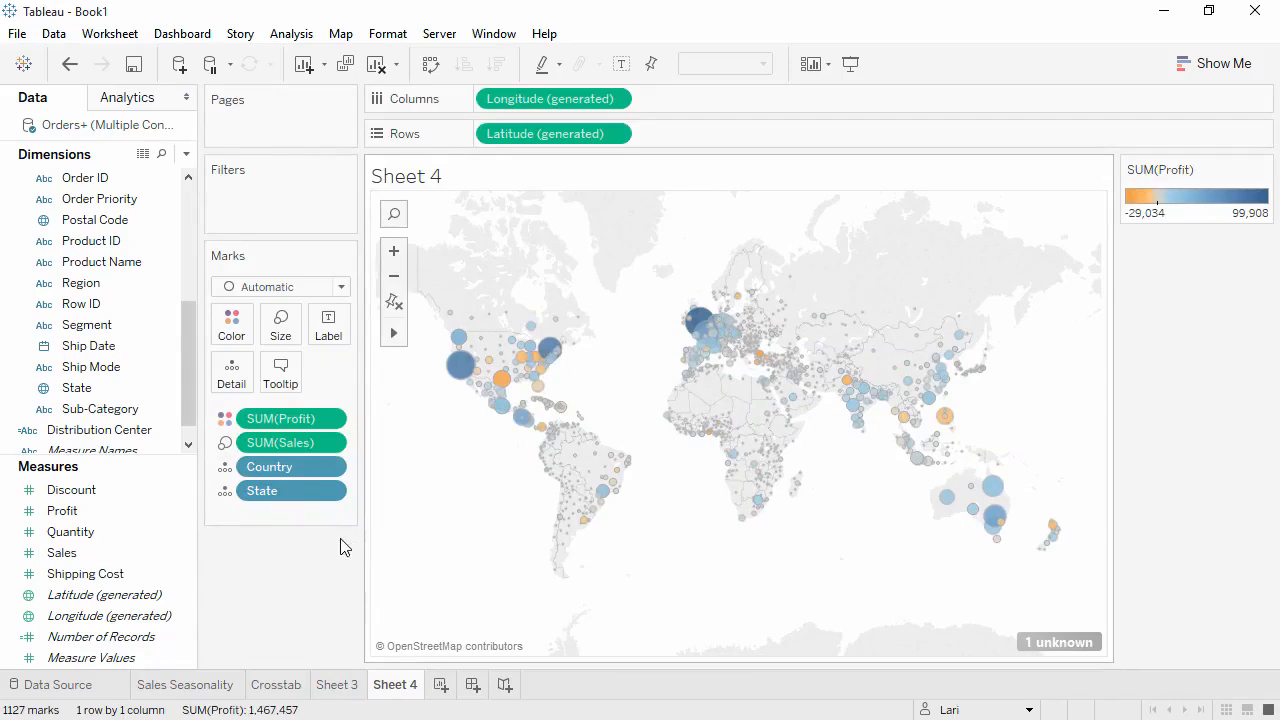
pyautogui.moveTo(286, 491); pyautogui.dragTo(285, 565)
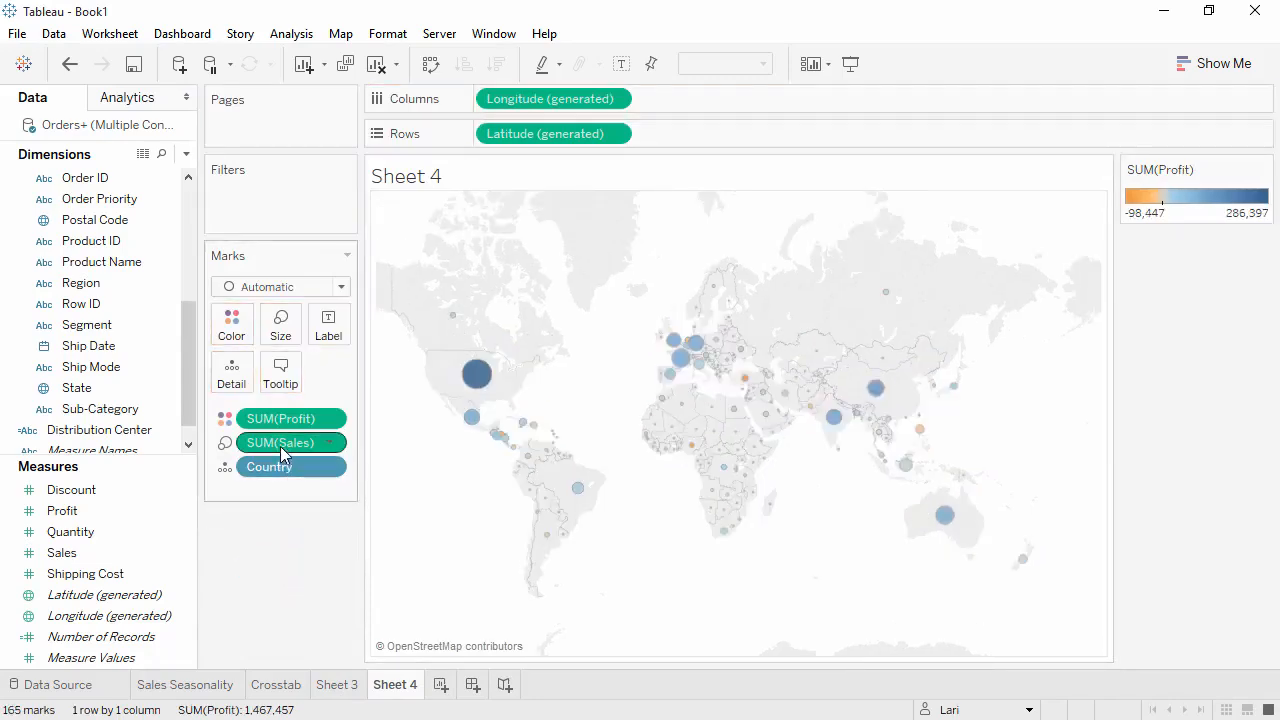
pyautogui.moveTo(280, 446); pyautogui.dragTo(283, 557)
pyautogui.moveTo(287, 432); pyautogui.dragTo(288, 543)
pyautogui.moveTo(393, 333)
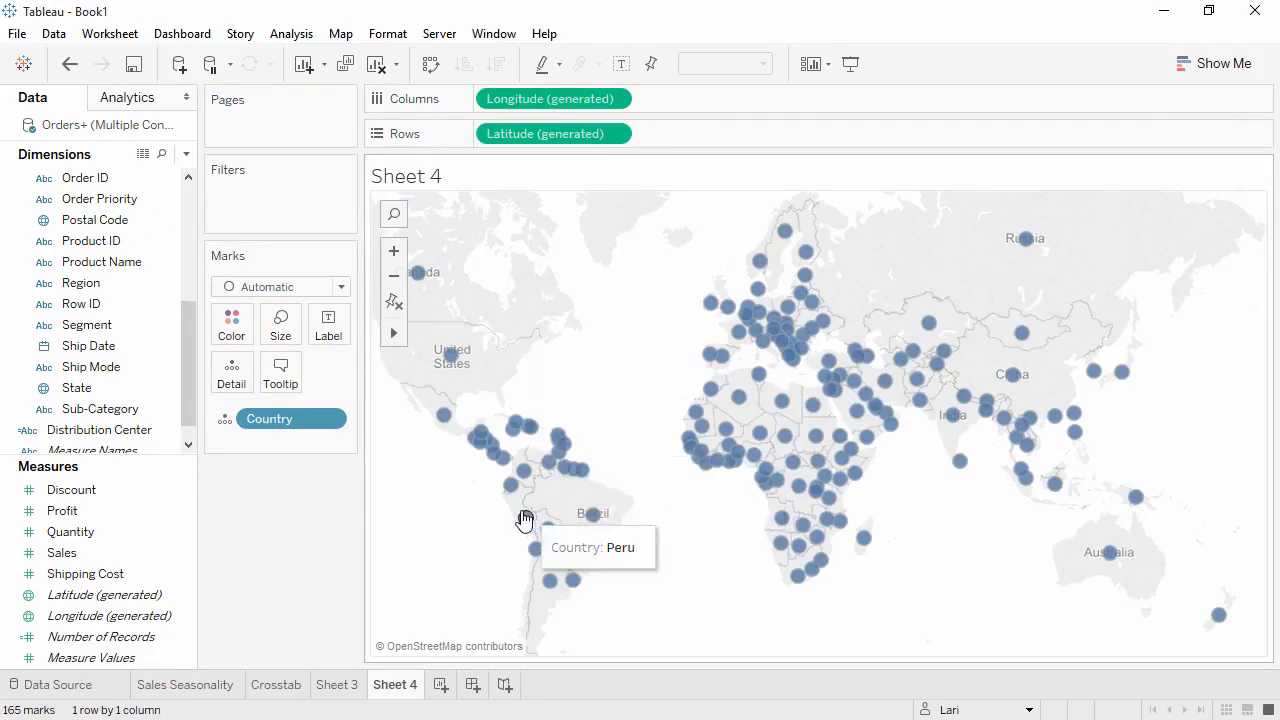
# - Select the Southern Hemisphere countries on the Sheet 4 map and combine them into a Country group
pyautogui.moveTo(495, 512)
pyautogui.mouseDown()
pyautogui.moveTo(558, 618)
pyautogui.moveTo(1129, 649)
pyautogui.moveTo(1270, 570)
pyautogui.moveTo(1080, 507)
pyautogui.moveTo(1190, 500)
pyautogui.moveTo(1094, 486)
pyautogui.moveTo(688, 484)
pyautogui.moveTo(498, 513)
pyautogui.mouseUp()
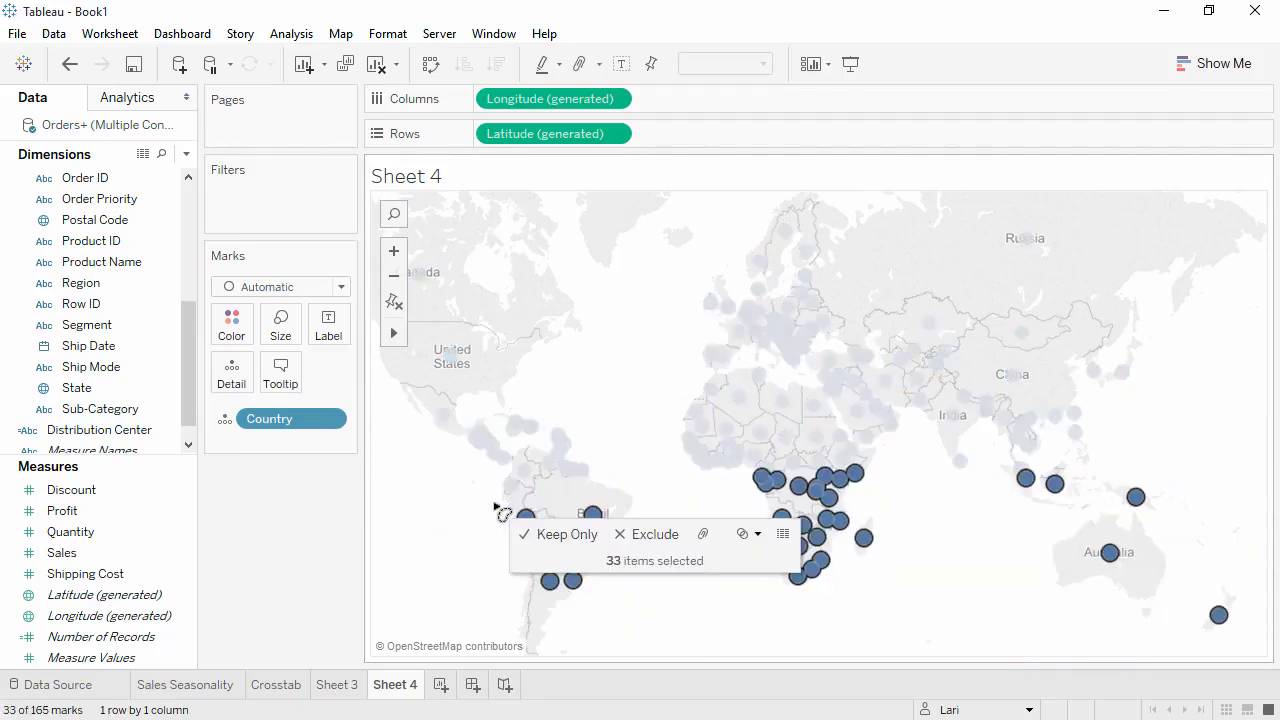
pyautogui.click(703, 534)
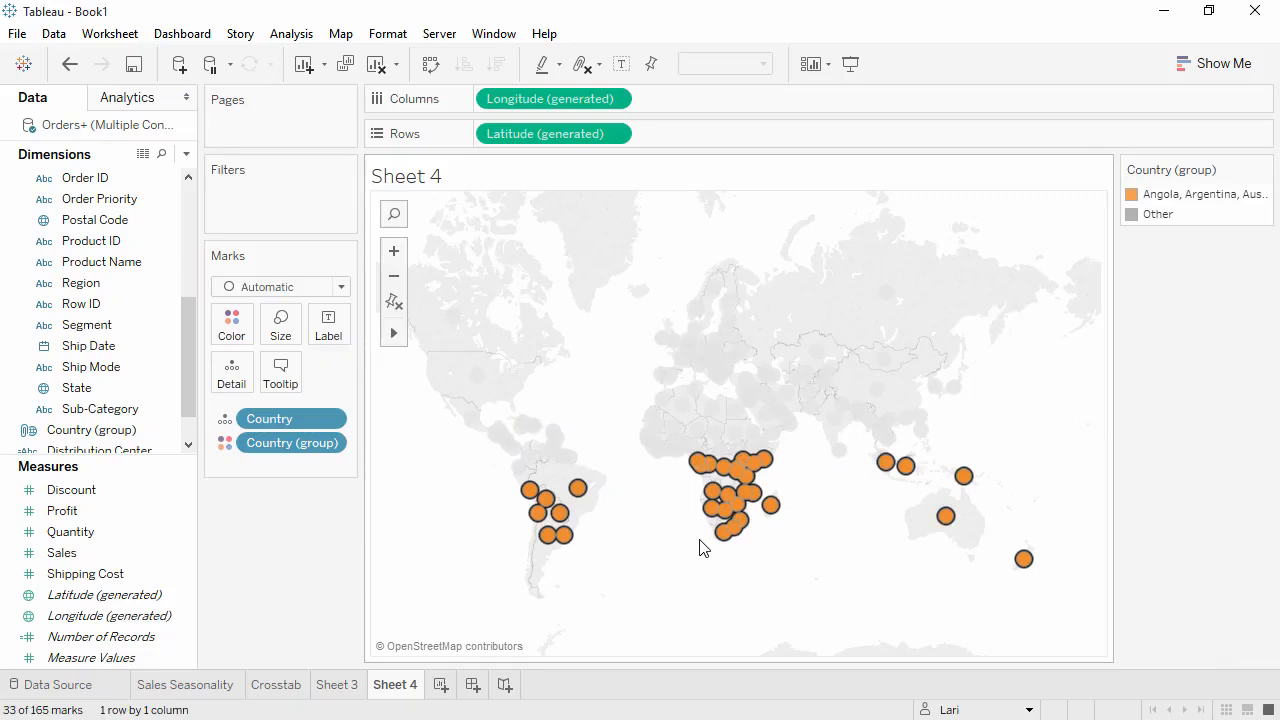
pyautogui.click(137, 438)
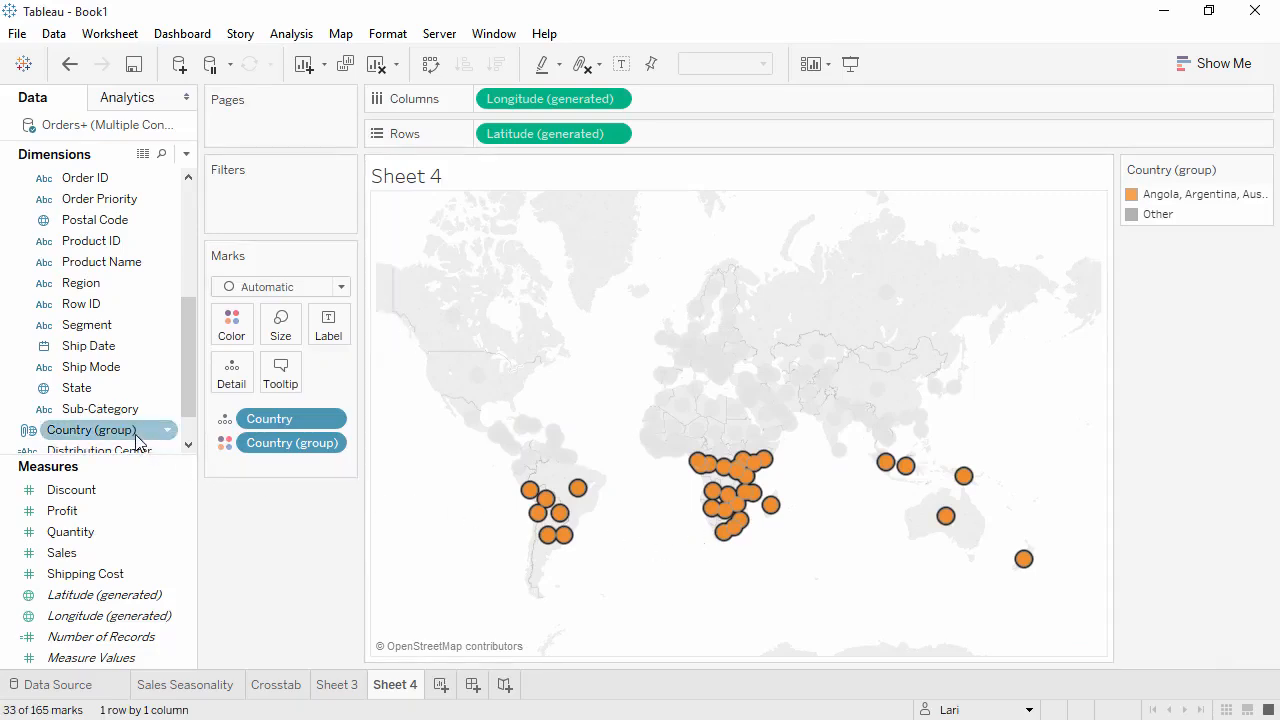
# - Try splitting the Sales Seasonality chart by Country (group) and keeping only the grouped countries, and undo both changes
pyautogui.click(212, 688)
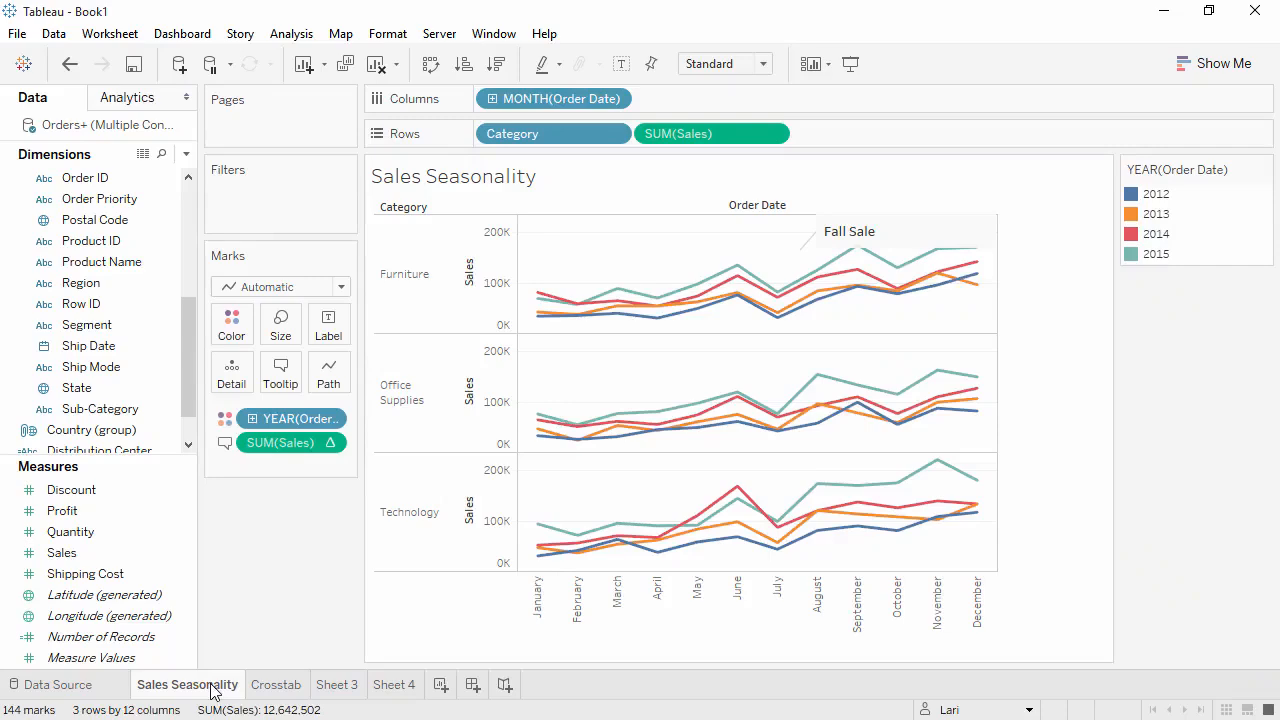
pyautogui.moveTo(112, 431); pyautogui.dragTo(487, 98)
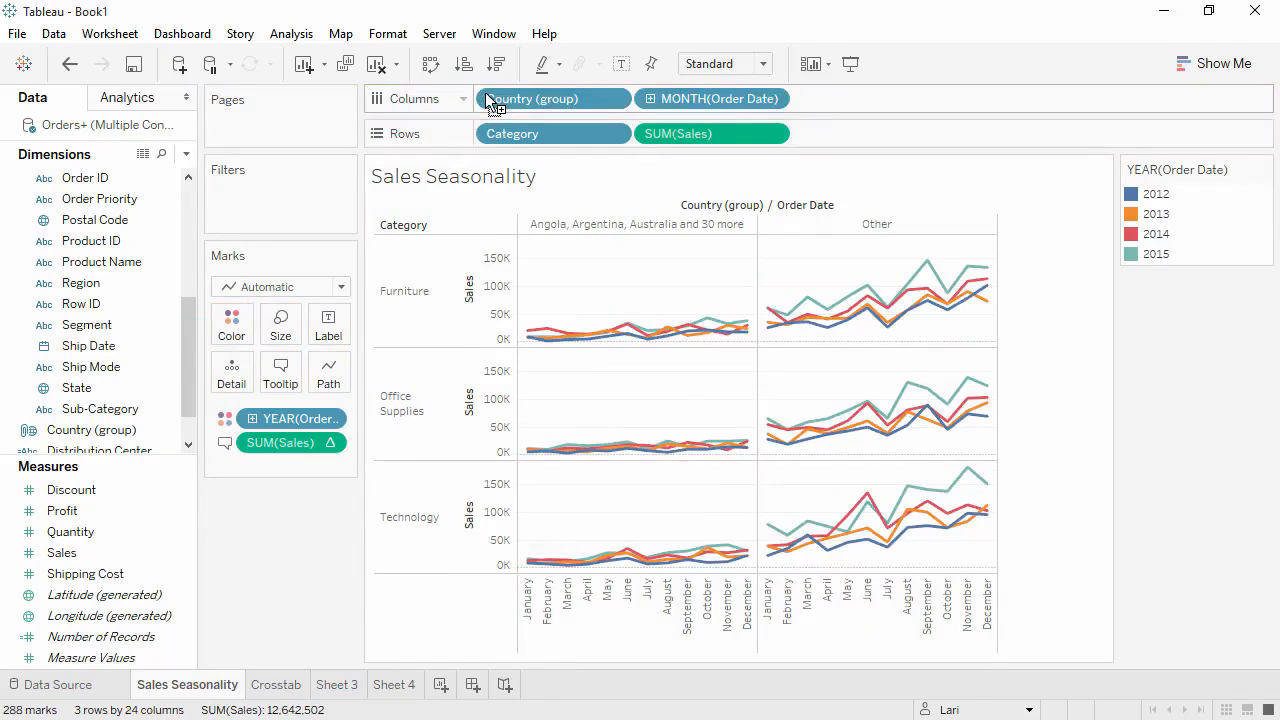
pyautogui.rightClick(608, 226)
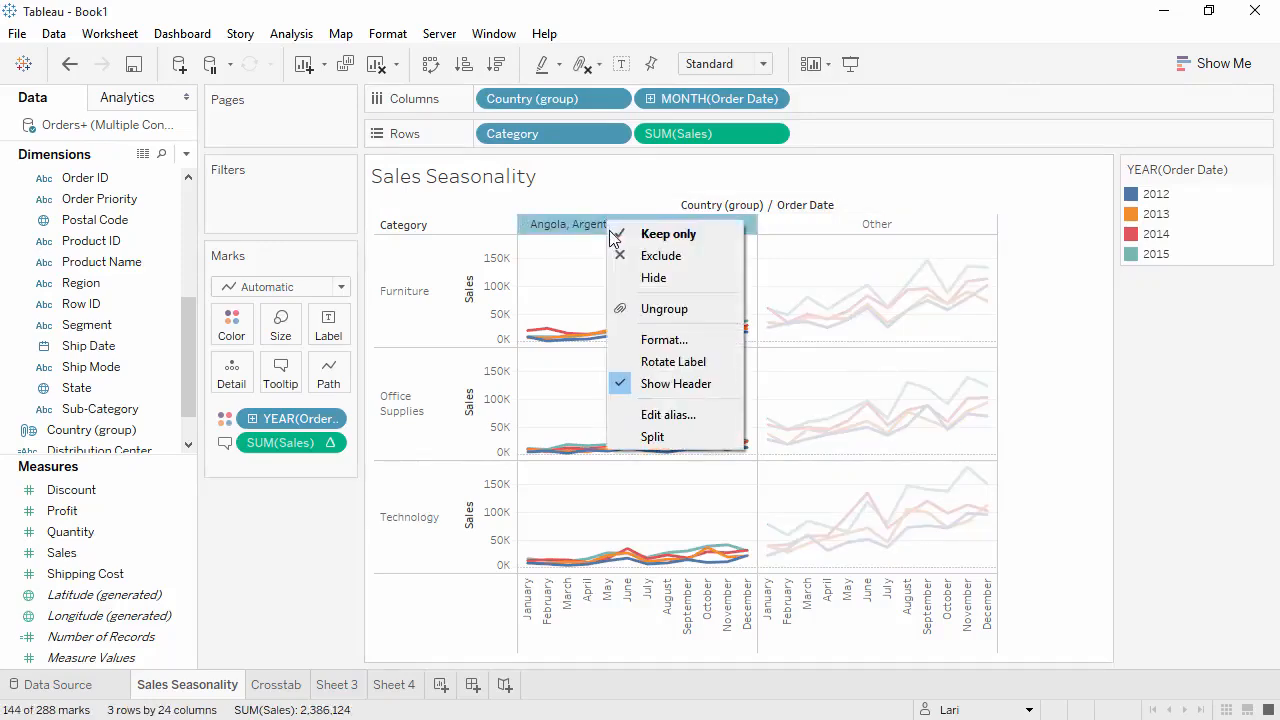
pyautogui.click(616, 233)
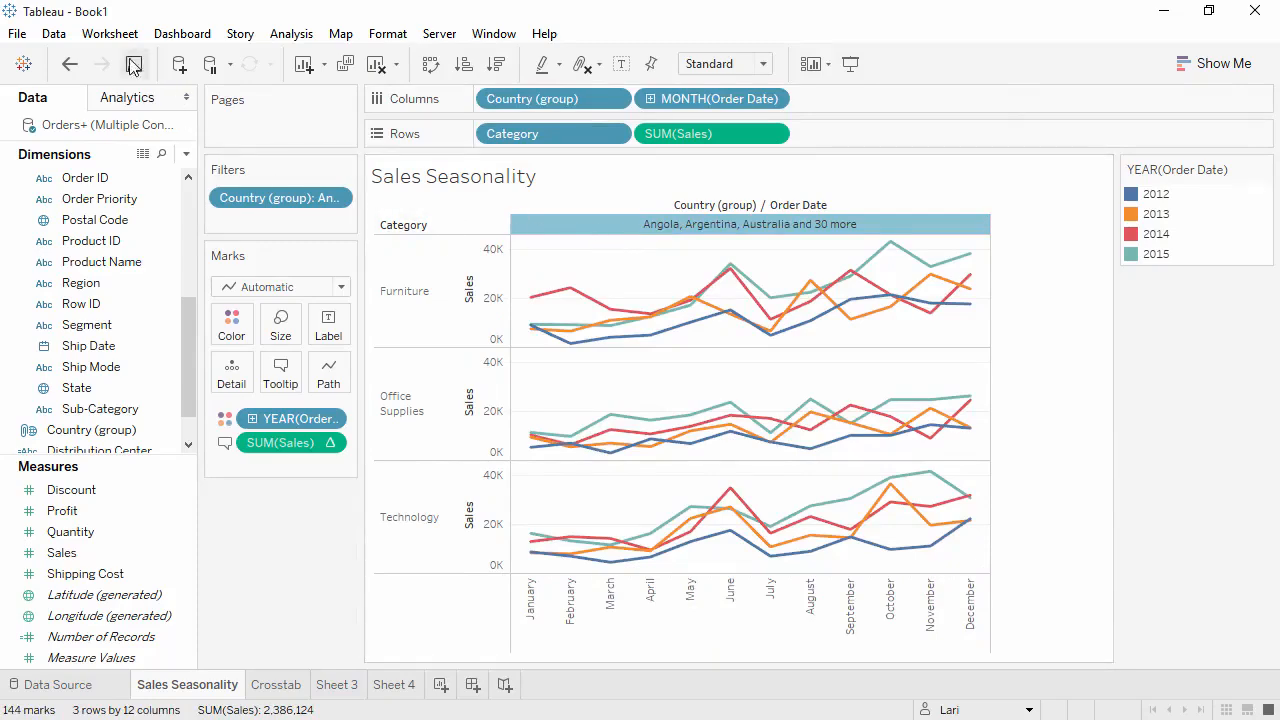
pyautogui.click(69, 64)
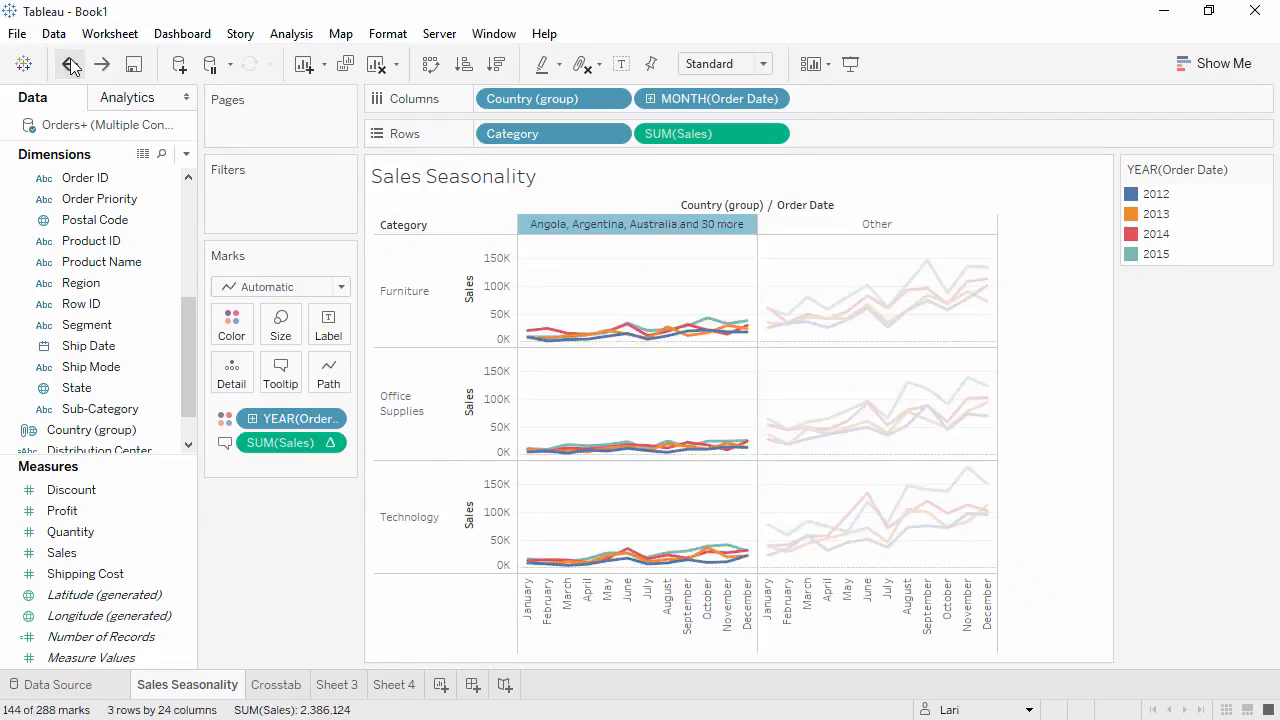
pyautogui.click(69, 64)
# - Delete the Sheet 4 worksheet
pyautogui.click(393, 688)
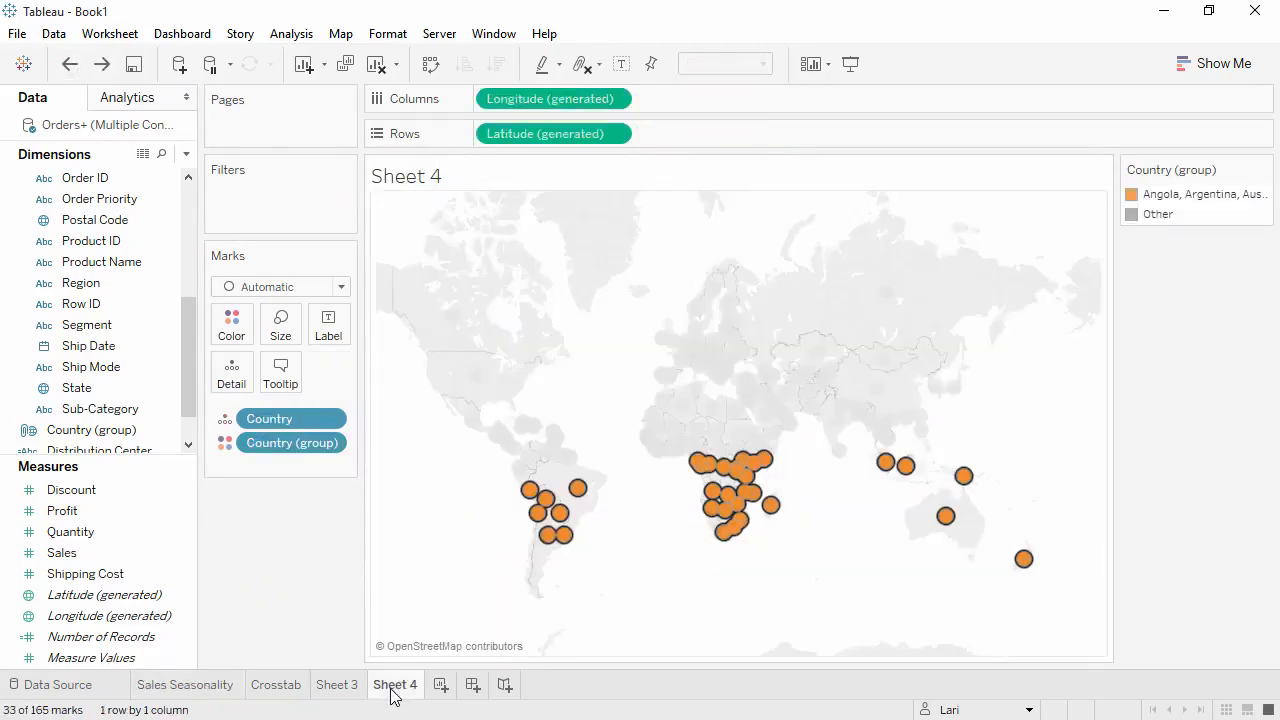
pyautogui.rightClick(393, 697)
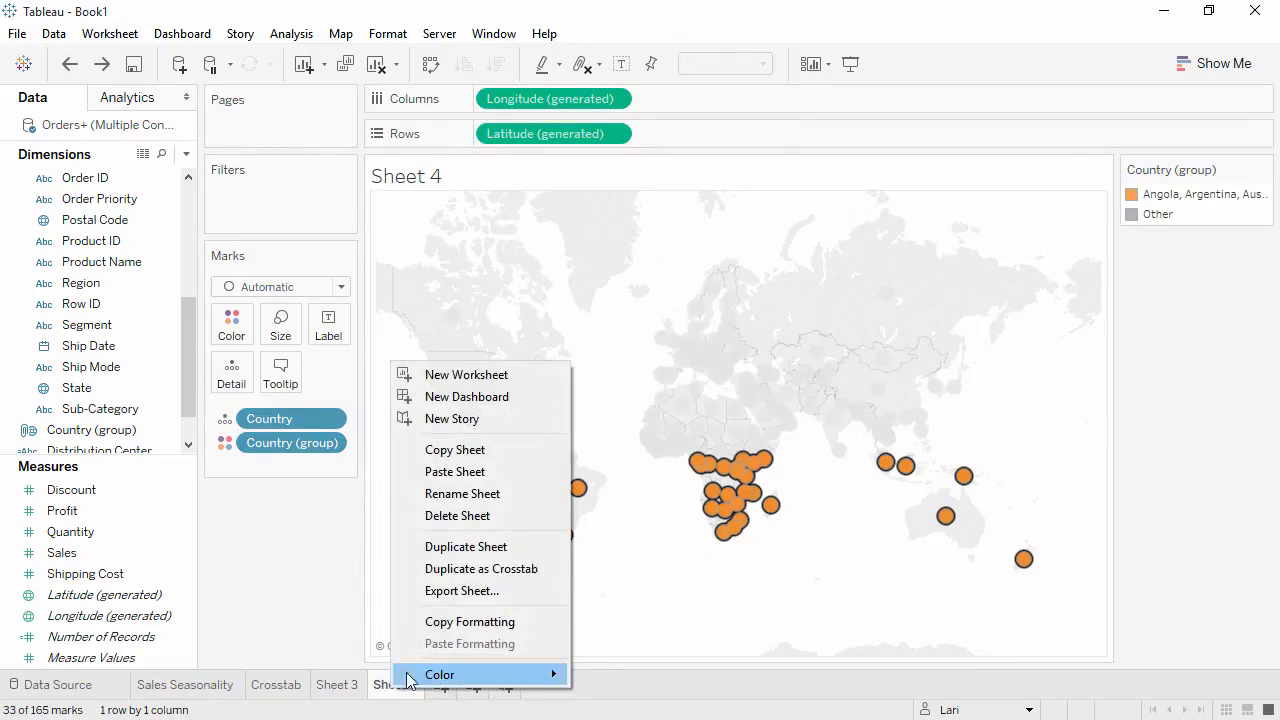
pyautogui.press('Escape')
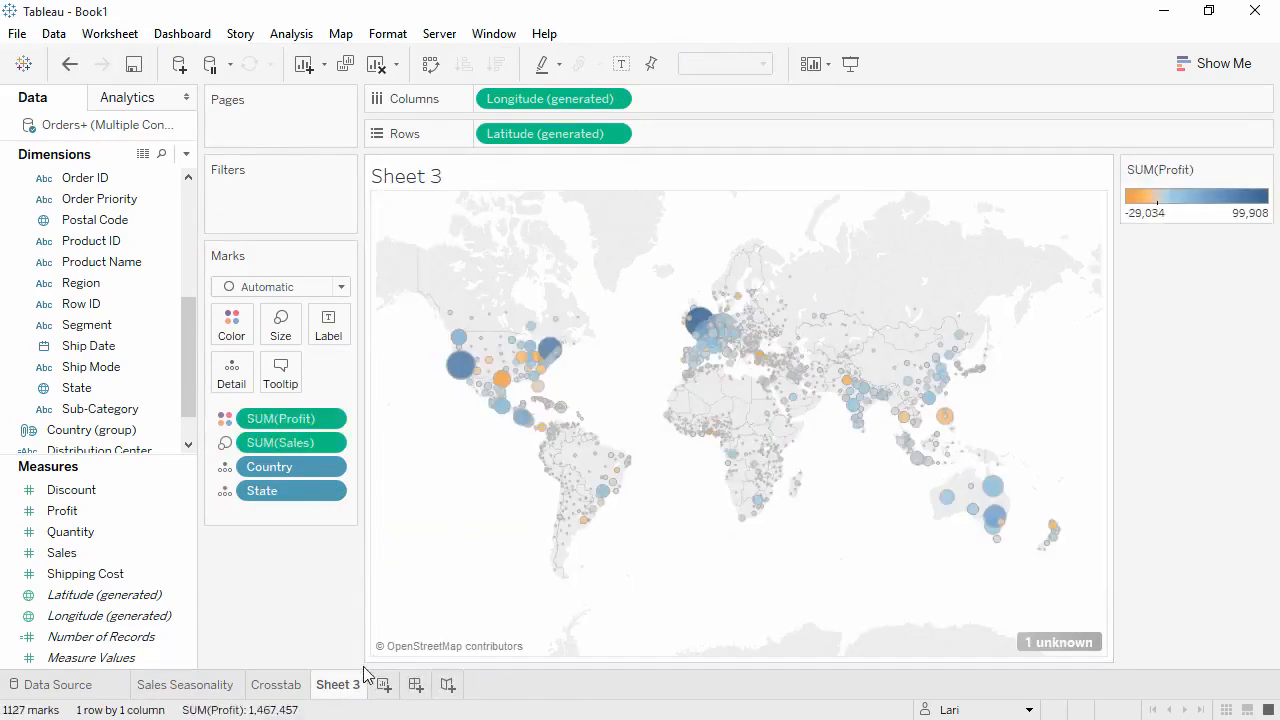
# - Rename the Sheet 3 worksheet as Global Sales and Profits
pyautogui.doubleClick(352, 688)
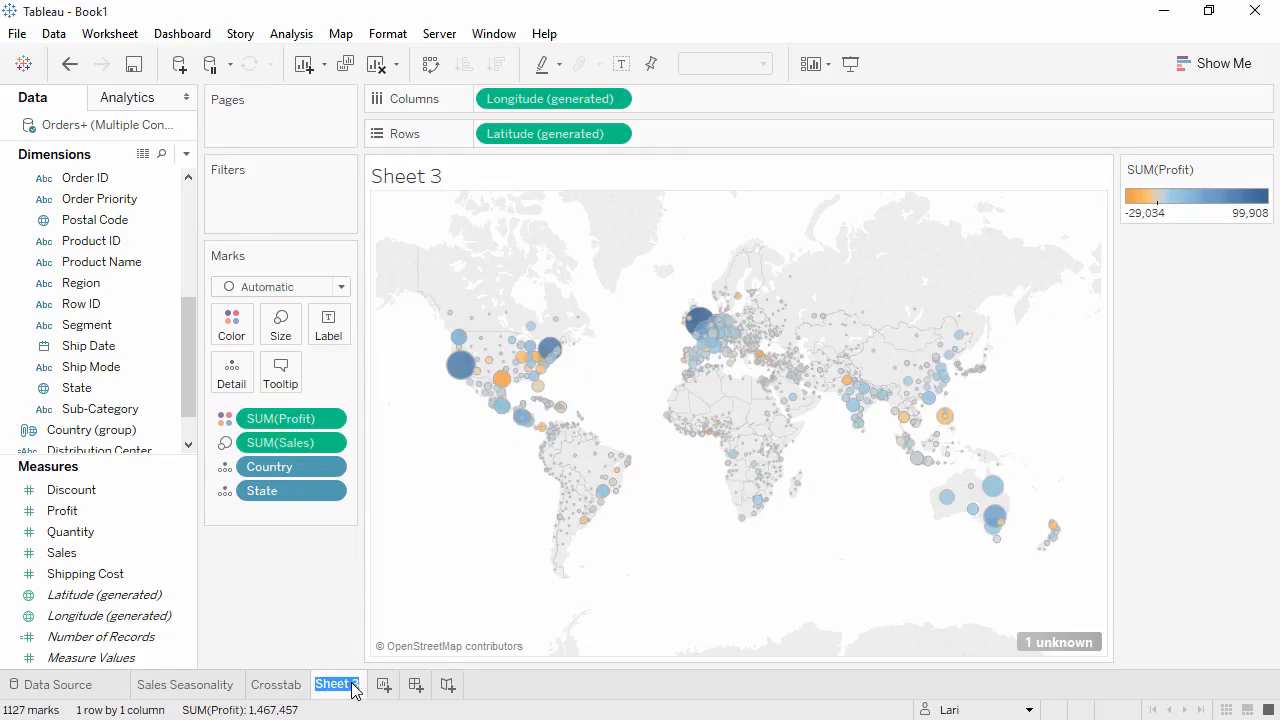
pyautogui.write('Global Sales and Profits')
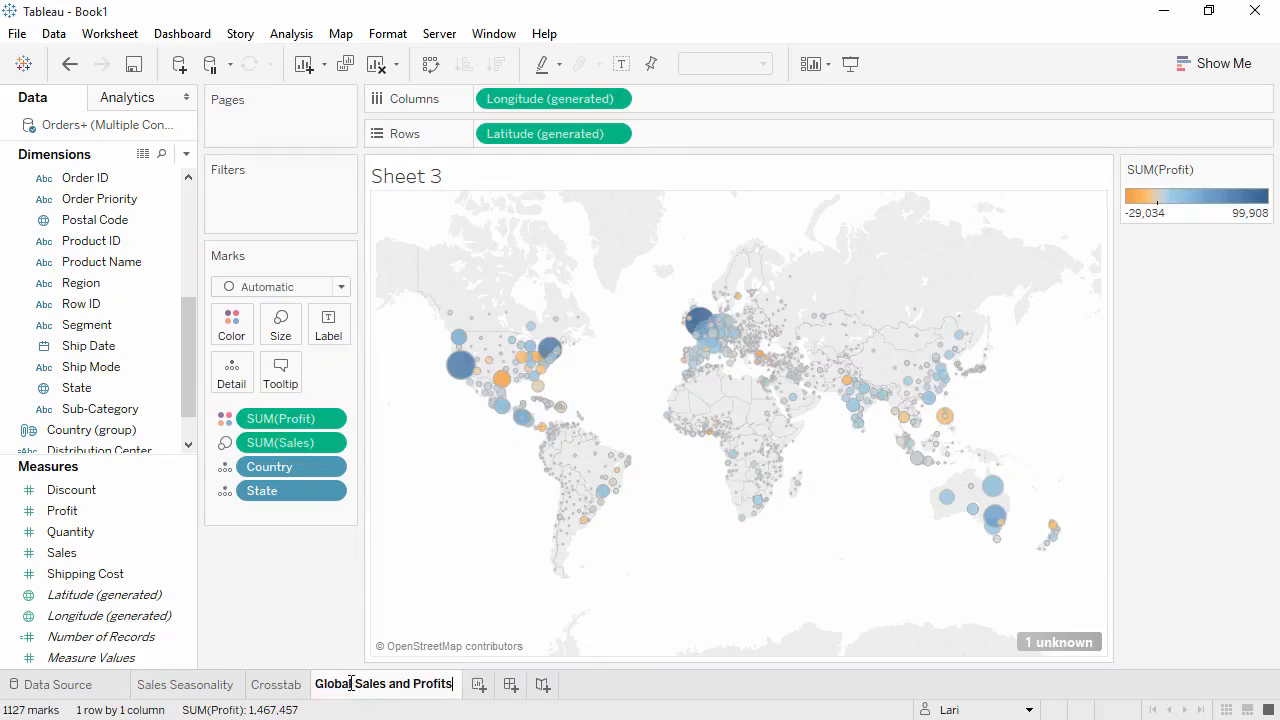
pyautogui.click(259, 617)
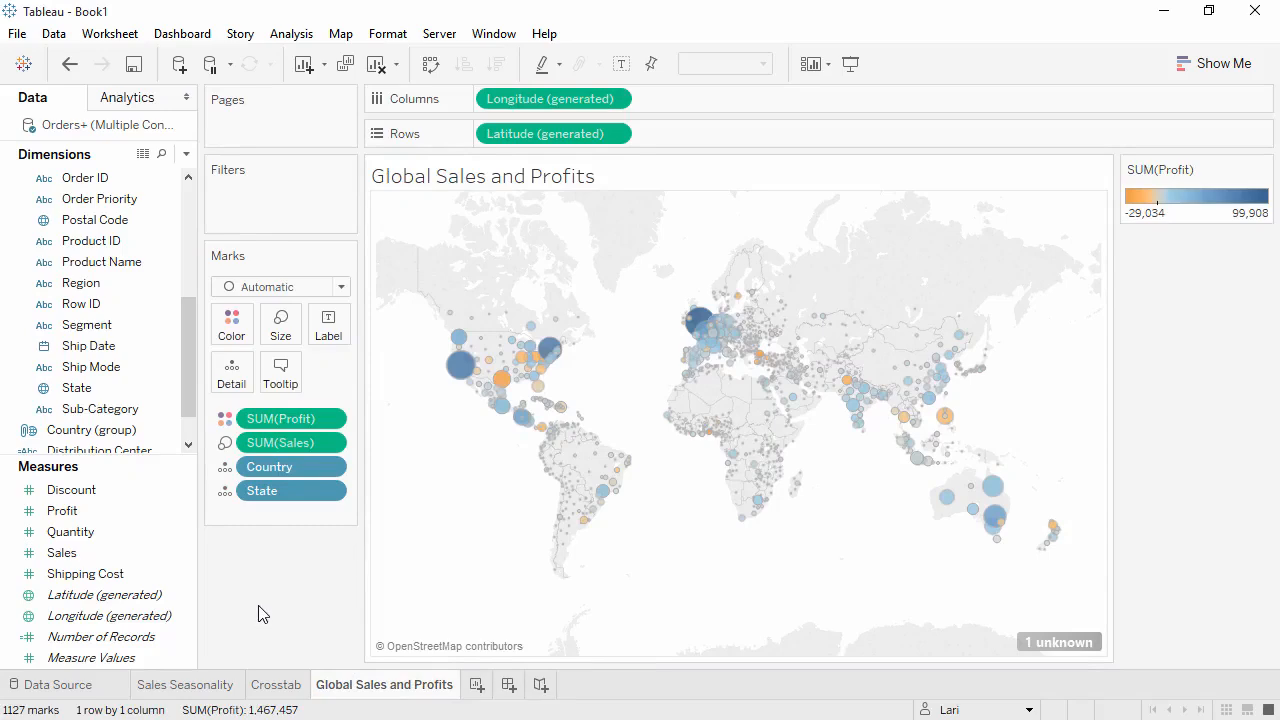
# - Filter the Global Sales and Profits map by Category, including only Furniture
pyautogui.moveTo(187, 390); pyautogui.dragTo(187, 320)
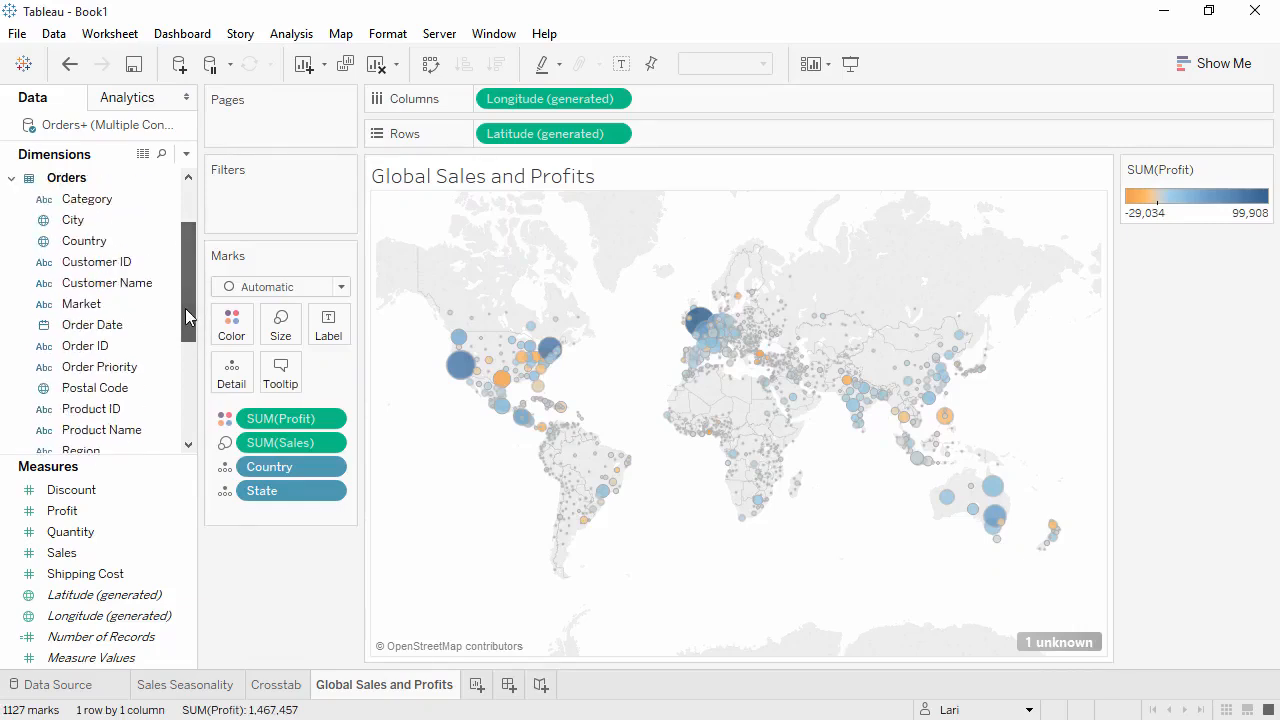
pyautogui.moveTo(85, 199); pyautogui.dragTo(255, 222)
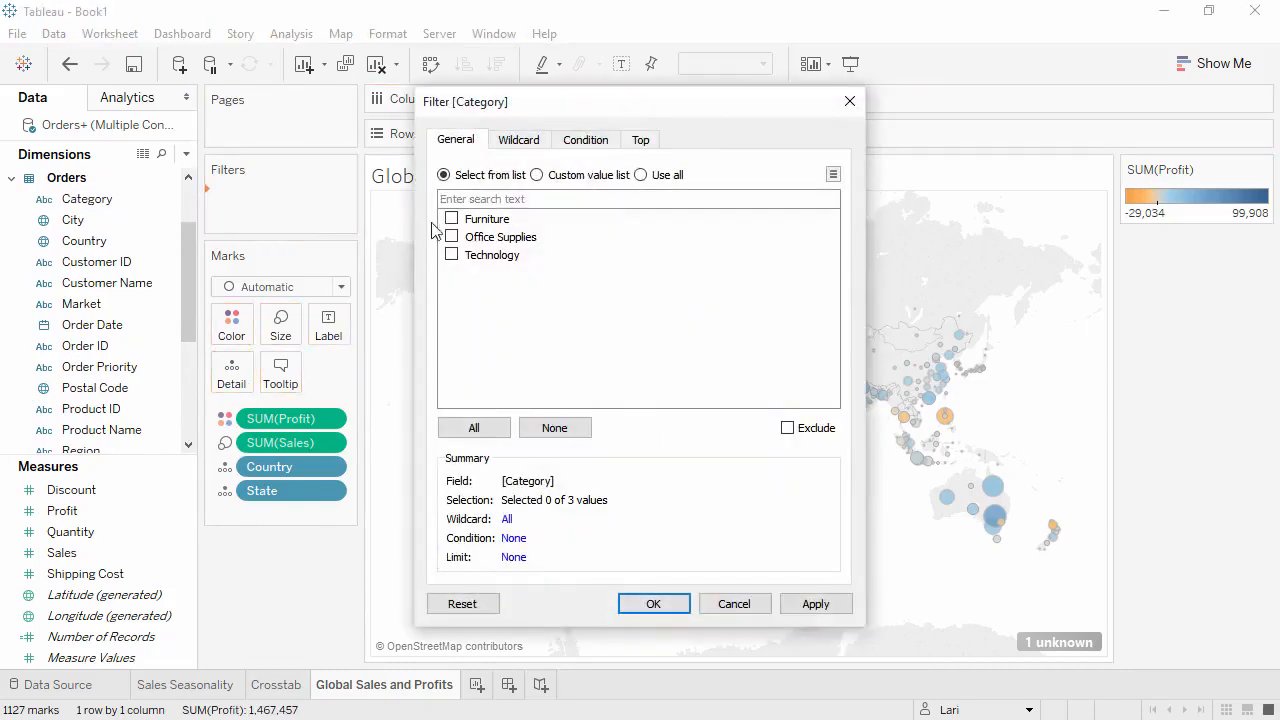
pyautogui.click(451, 219)
pyautogui.click(653, 604)
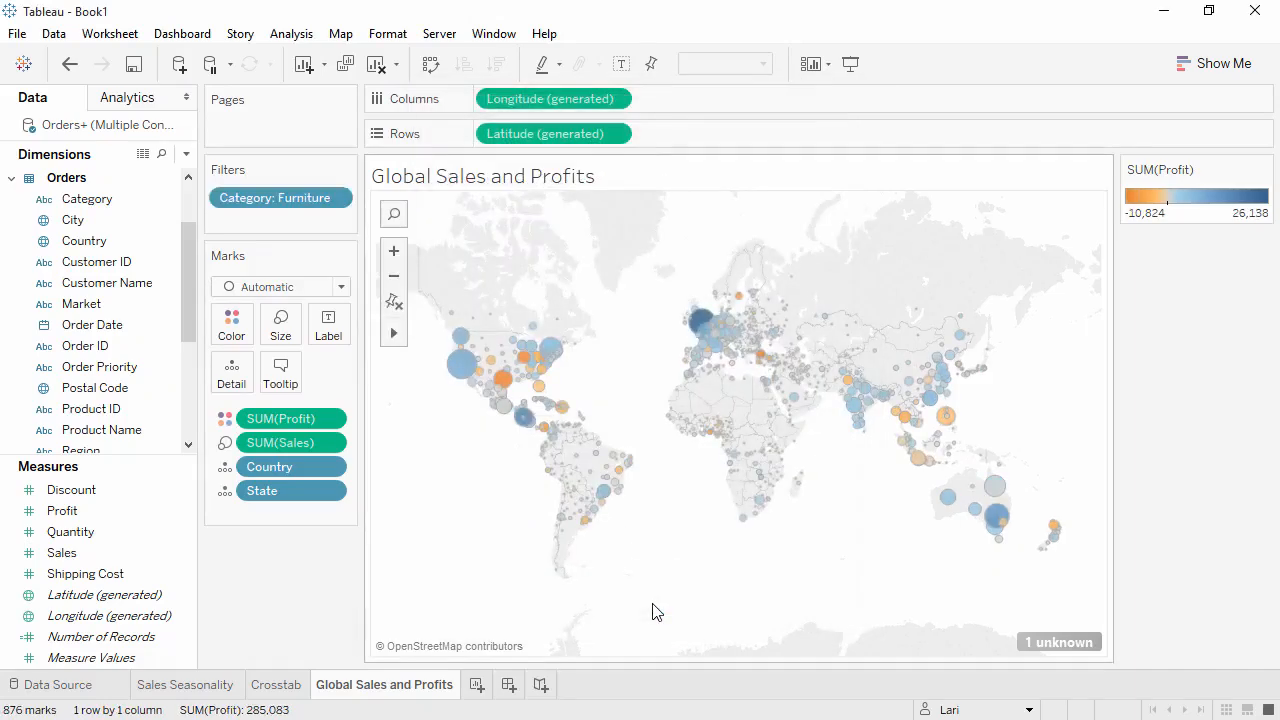
# - Show the Category filter beside the map as a single-value list and switch it to Office Supplies
pyautogui.rightClick(306, 201)
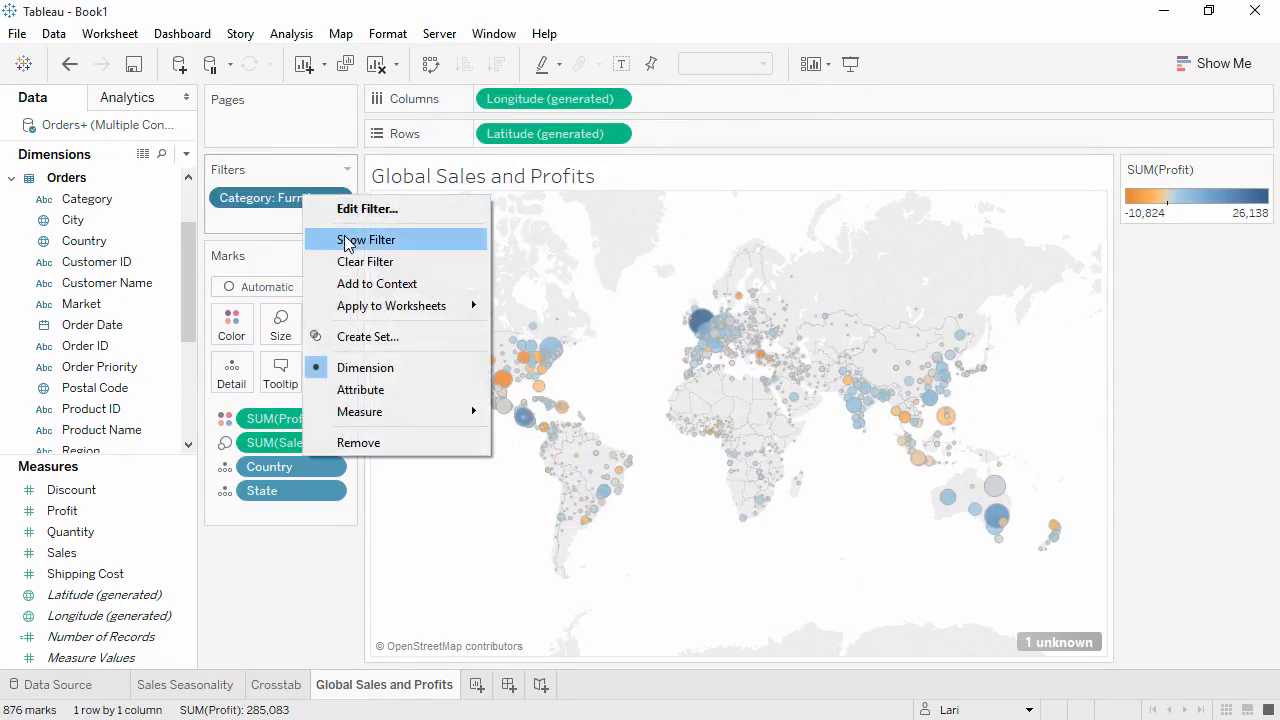
pyautogui.click(347, 243)
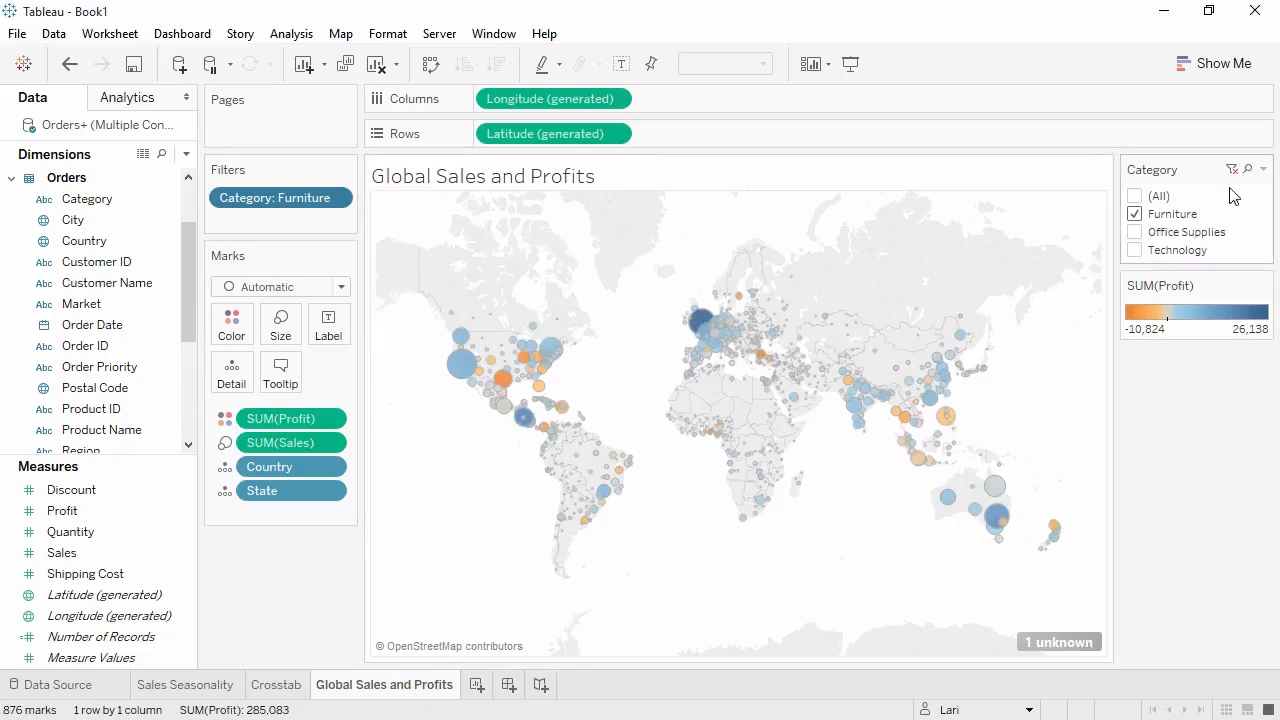
pyautogui.click(1264, 170)
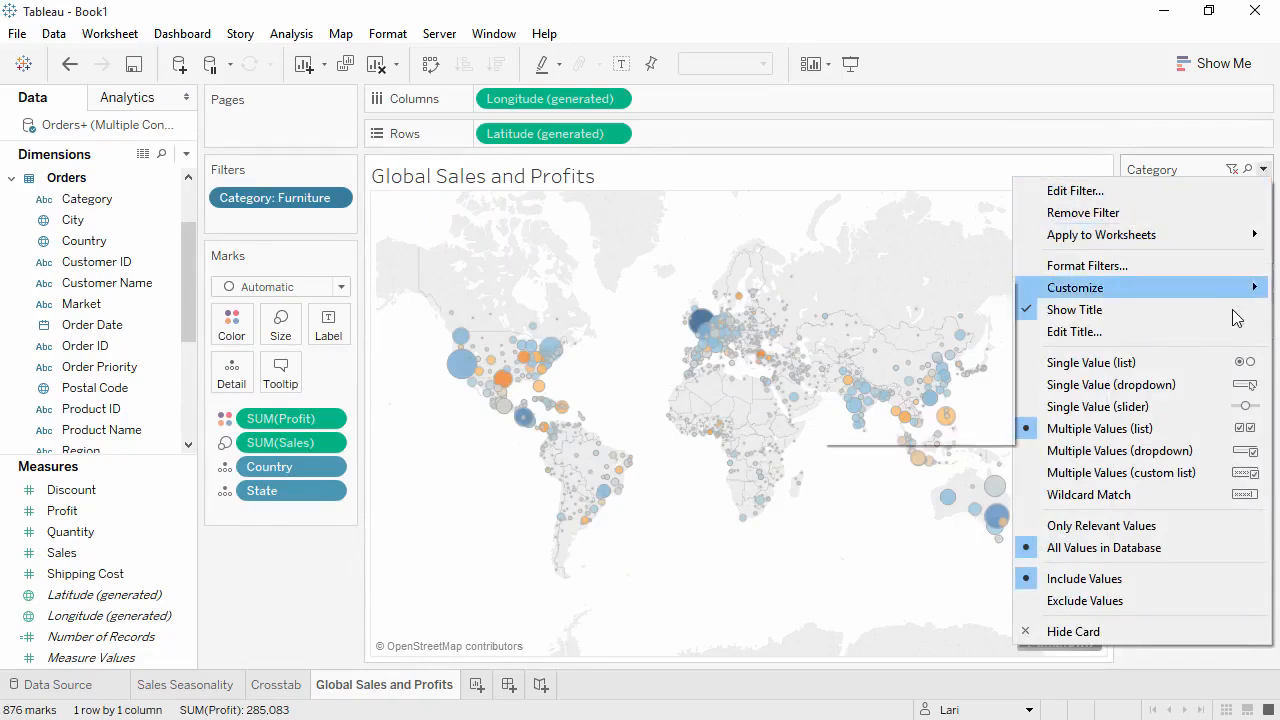
pyautogui.click(1213, 372)
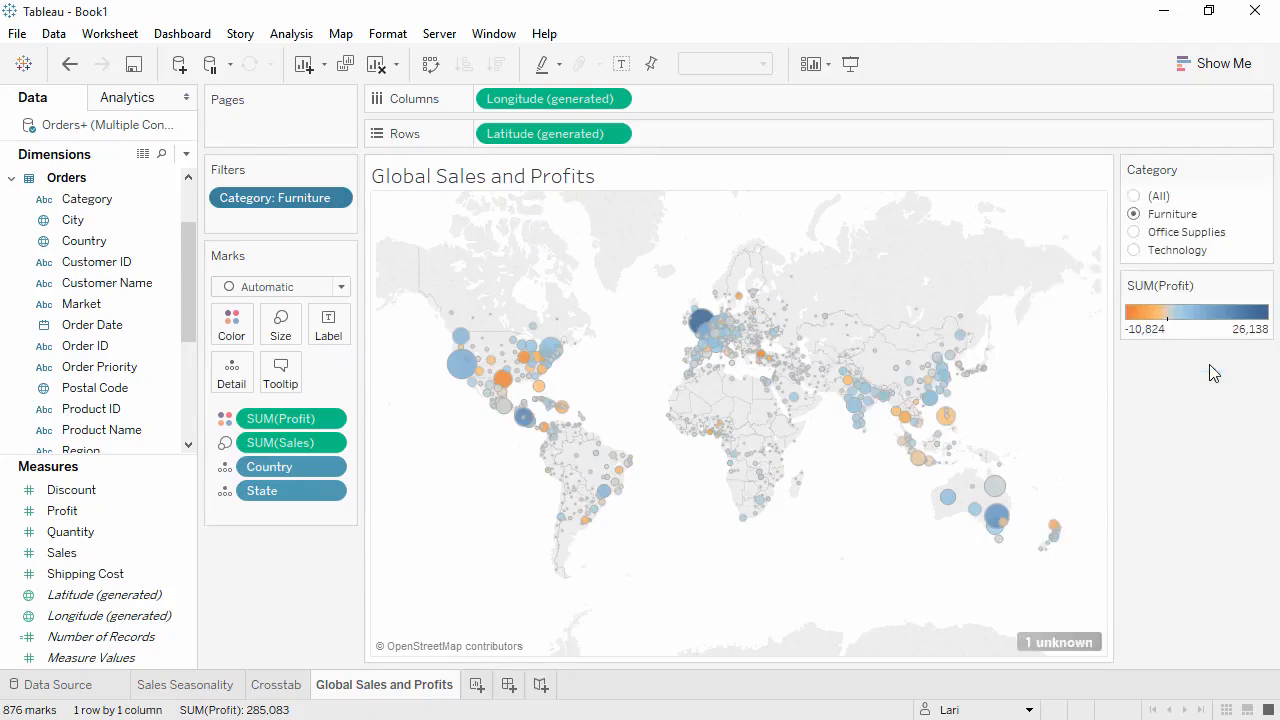
pyautogui.click(1135, 233)
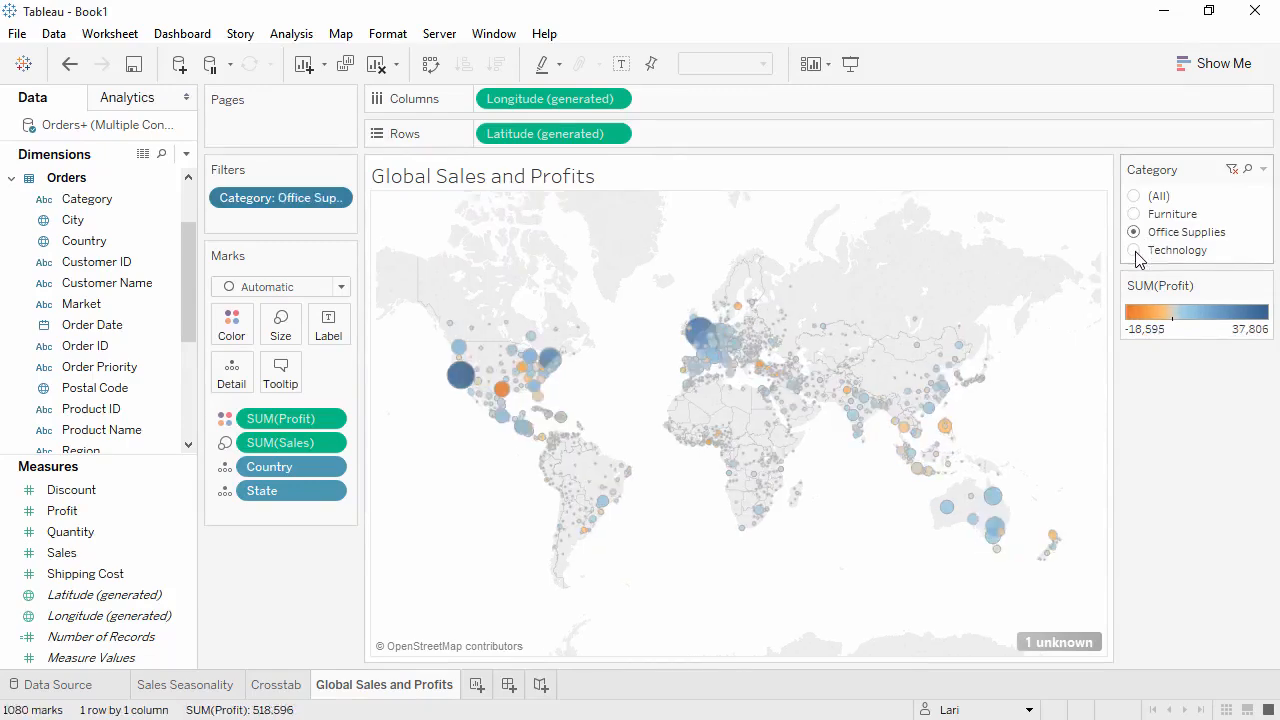
# - Switch the map's Category filter to Technology, to Furniture, and finally to (All)
pyautogui.click(1135, 251)
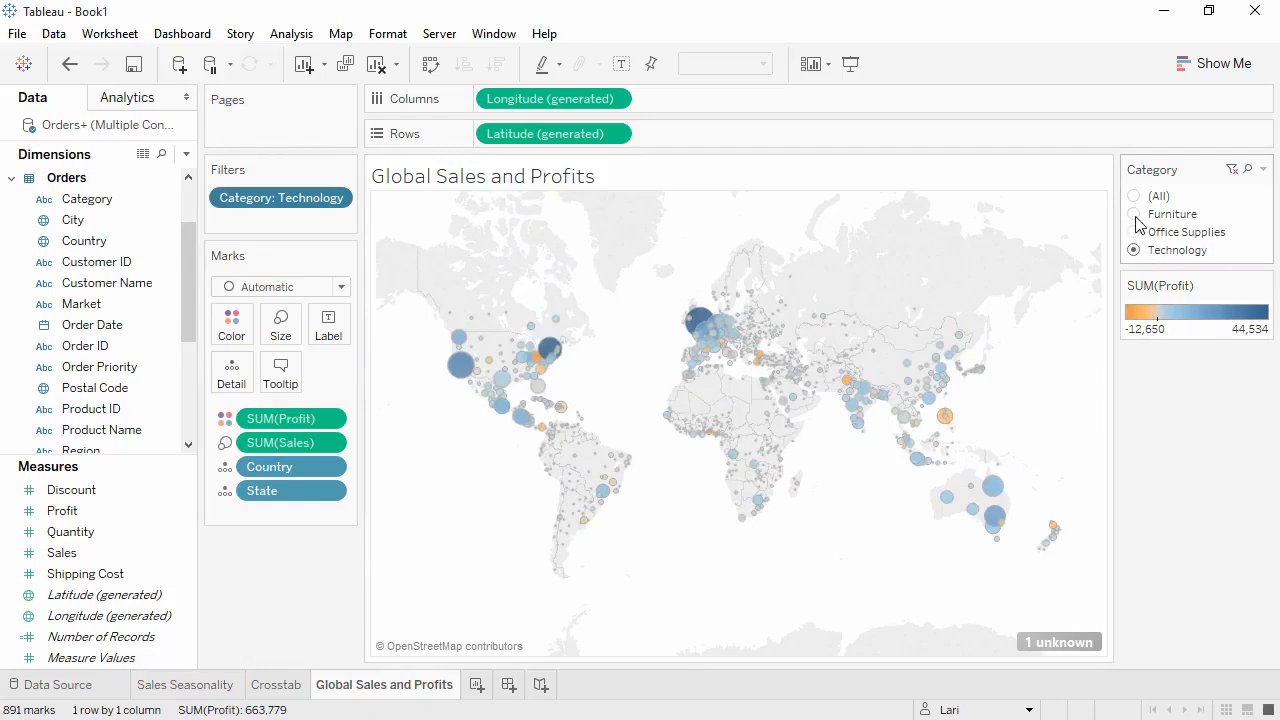
pyautogui.click(1135, 214)
pyautogui.click(1135, 197)
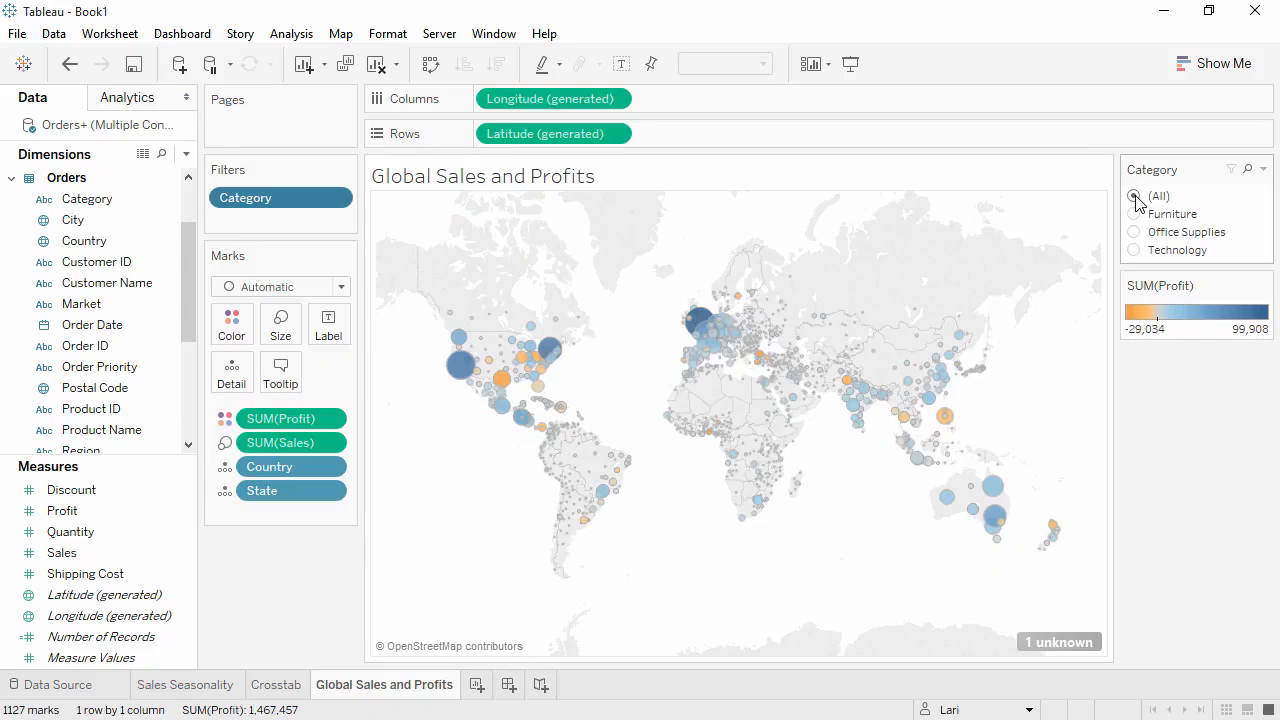
# - Create a new worksheet and select the Category, Sub-Category and Sales fields with the Show Me chart choices open
pyautogui.click(476, 685)
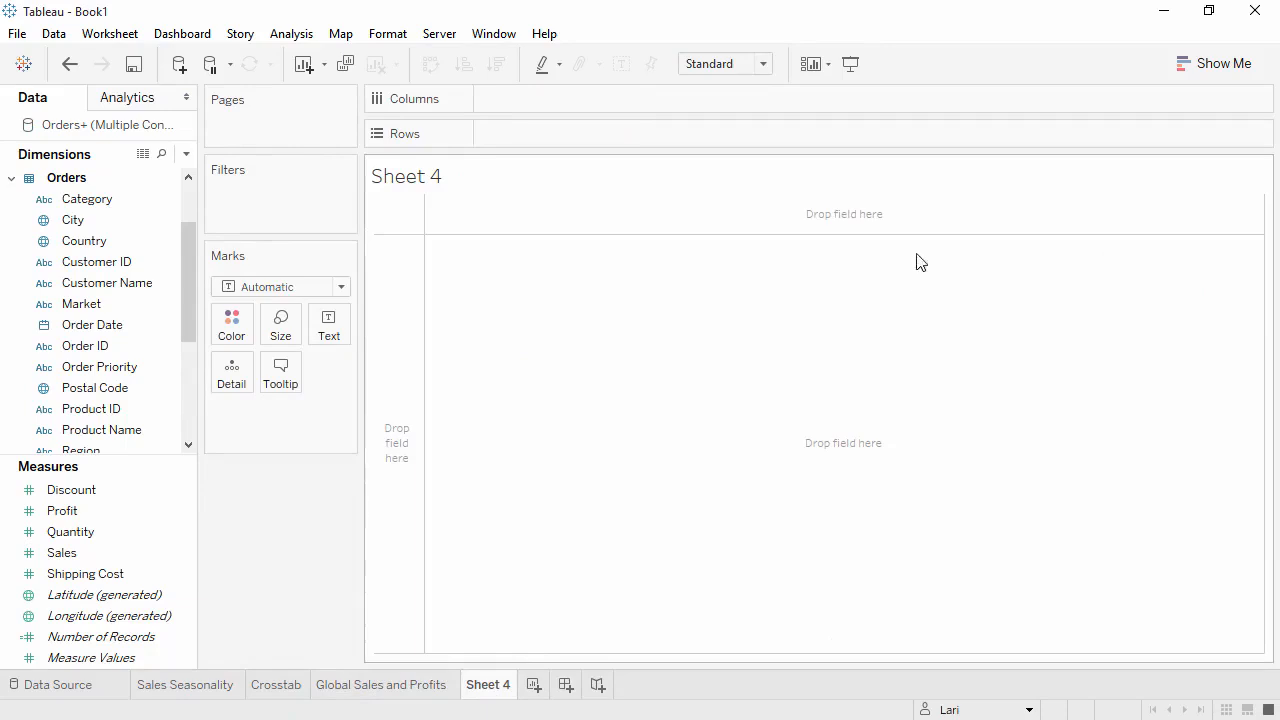
pyautogui.click(1210, 70)
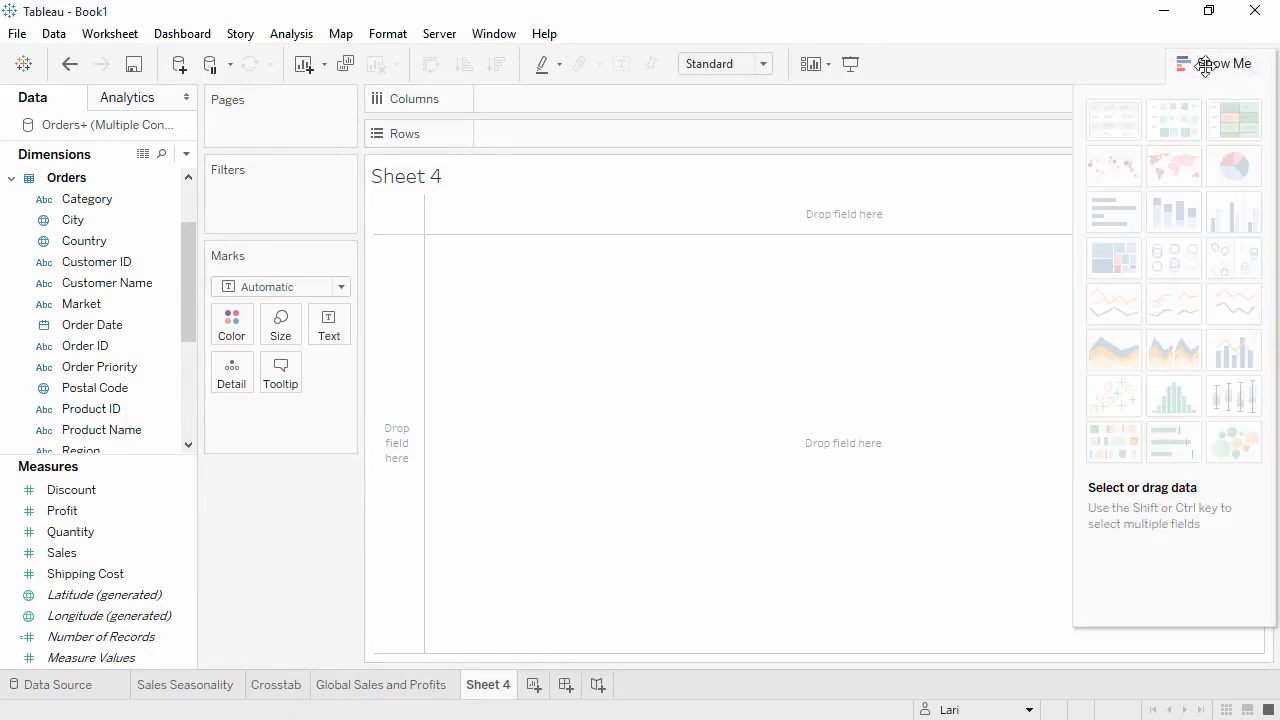
pyautogui.click(110, 199)
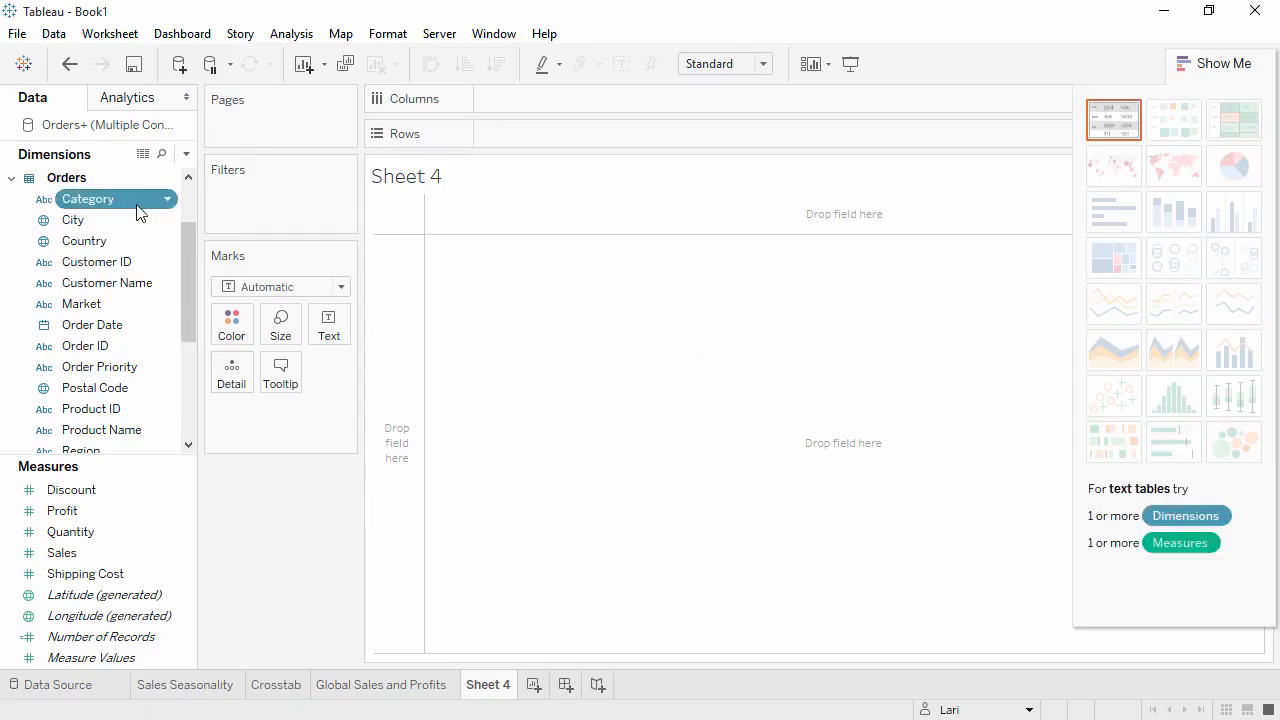
pyautogui.moveTo(186, 268); pyautogui.dragTo(188, 350)
pyautogui.click(84, 412)
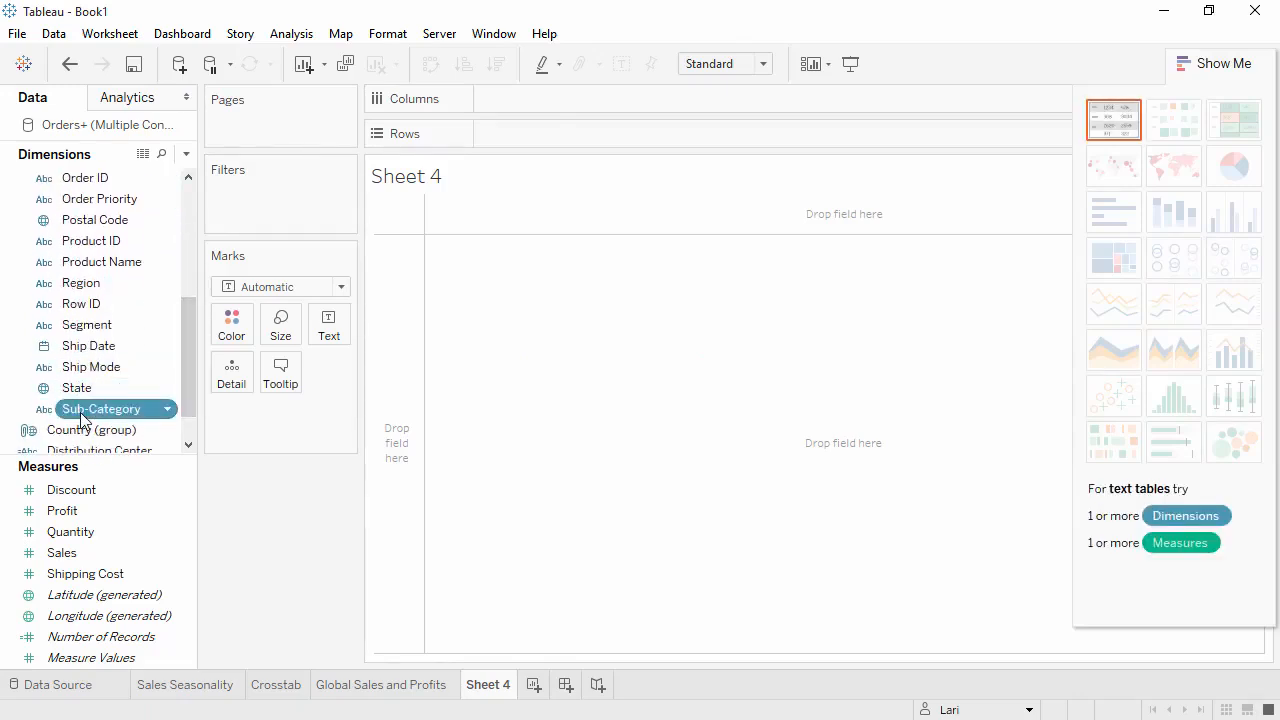
pyautogui.keyDown('ctrl'); pyautogui.click(68, 556); pyautogui.keyUp('ctrl')
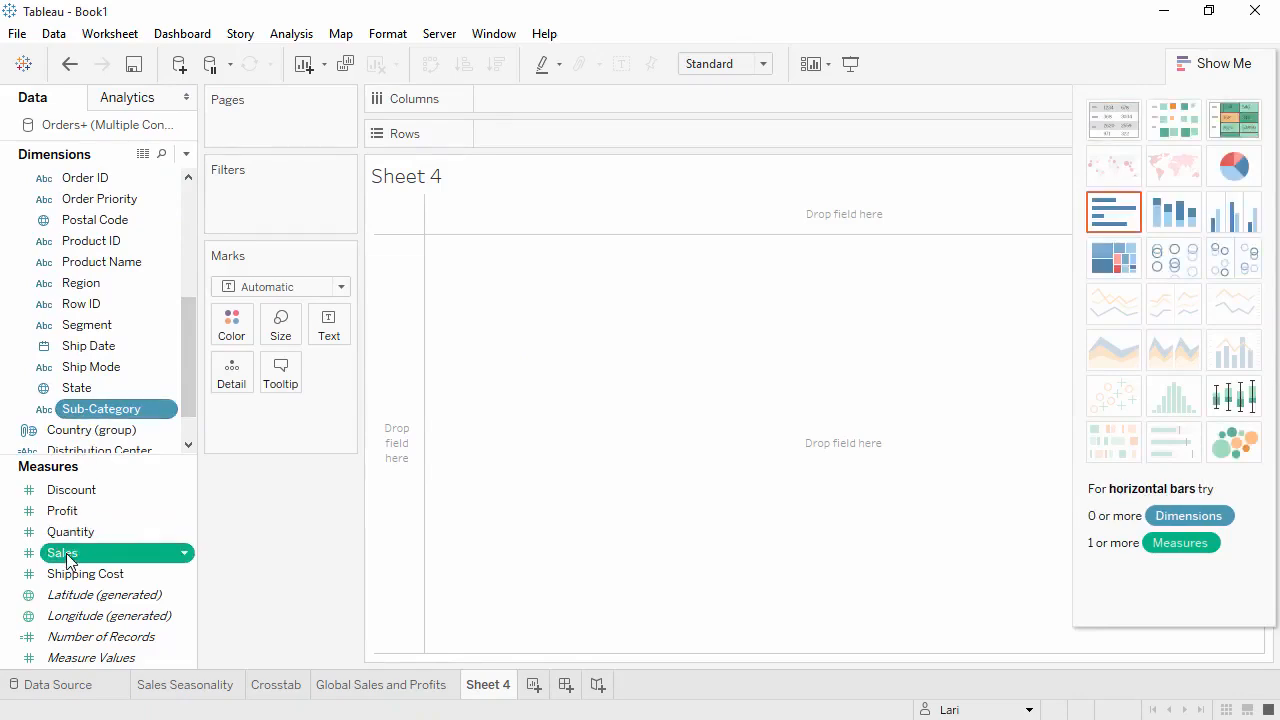
# - Try the treemap and side-by-side circles for the selected fields, and settle on a horizontal bar chart
pyautogui.click(1230, 408)
pyautogui.click(1113, 265)
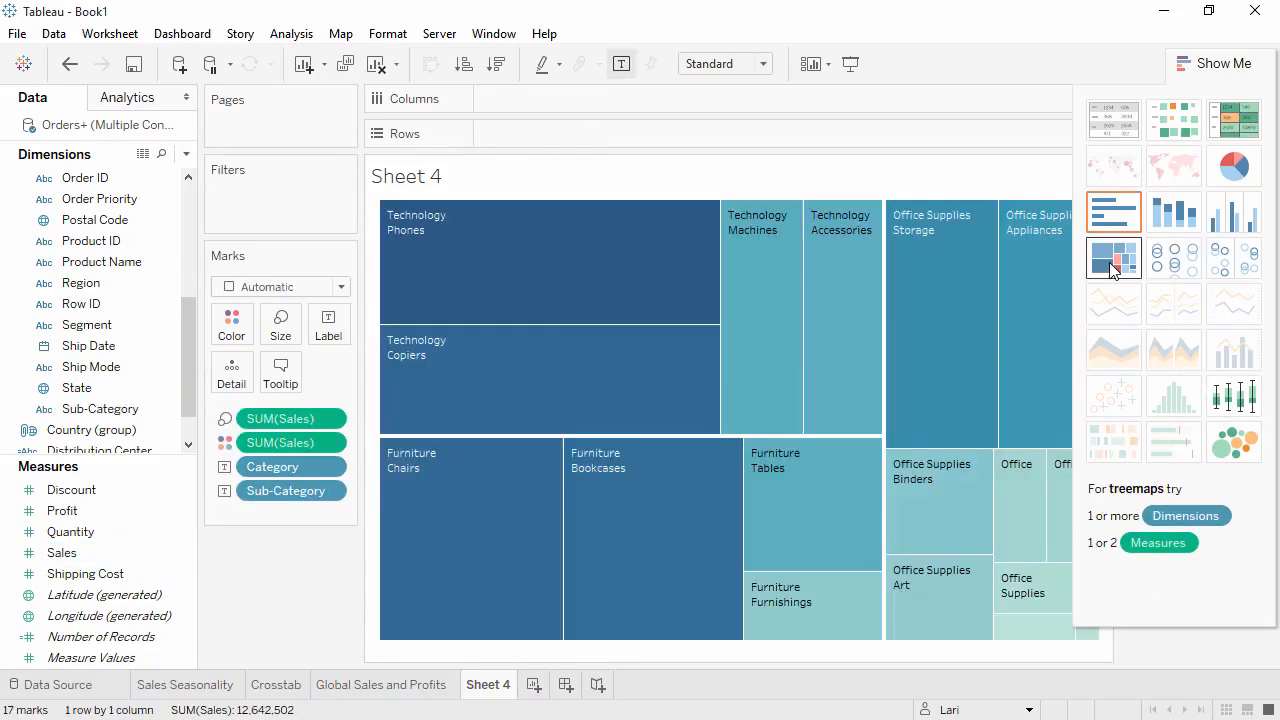
pyautogui.click(1224, 262)
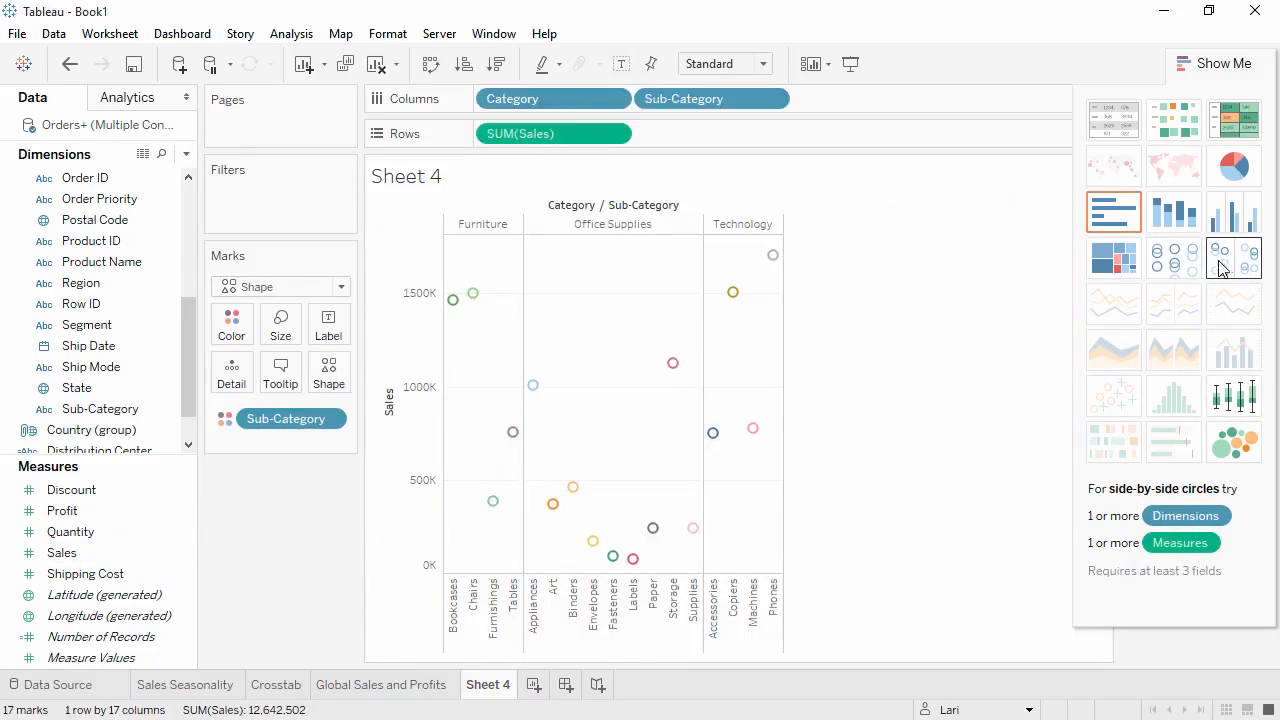
pyautogui.click(1127, 225)
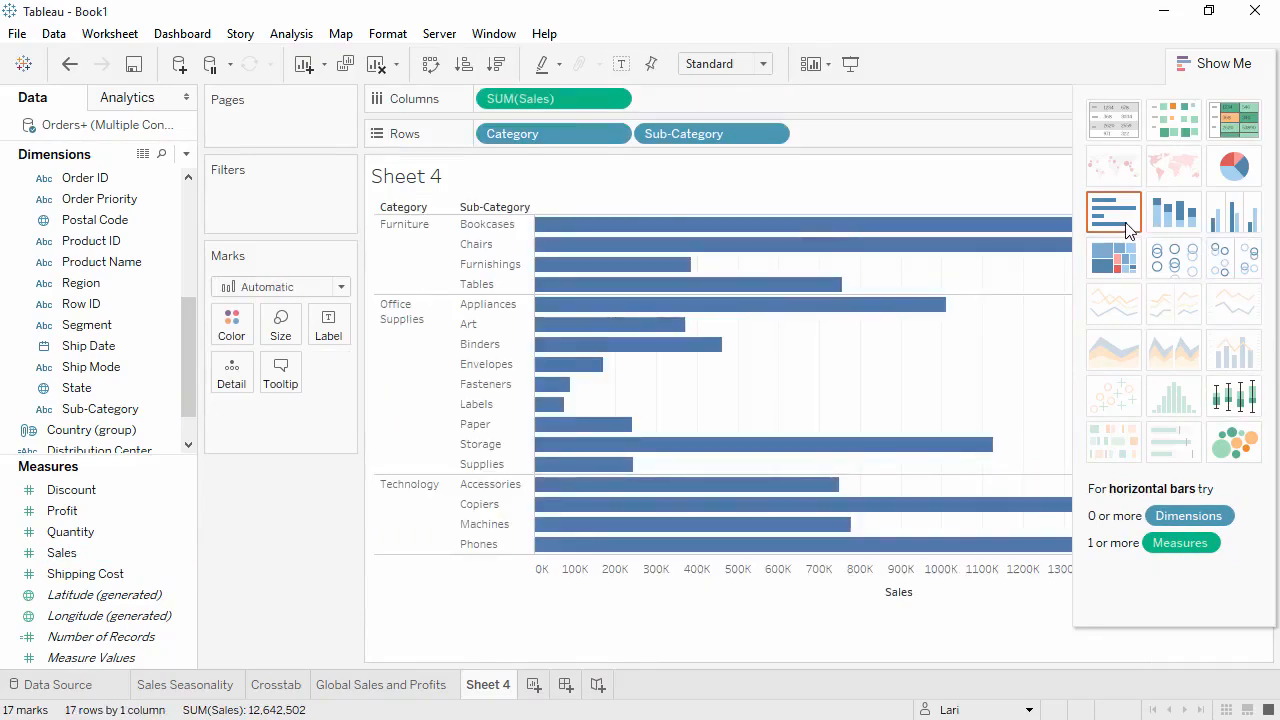
pyautogui.click(1198, 66)
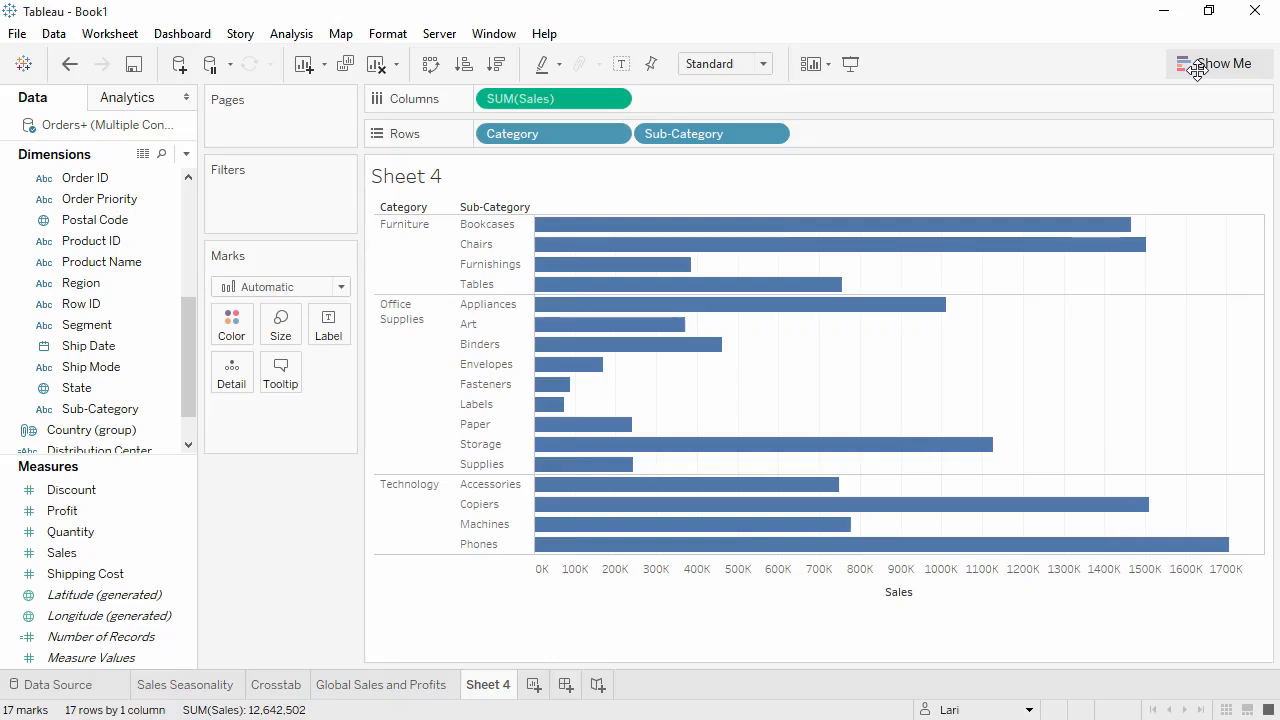
# - Create a Products hierarchy from Category and Sub-Category, and add Product Name as its lowest level
pyautogui.click(113, 412)
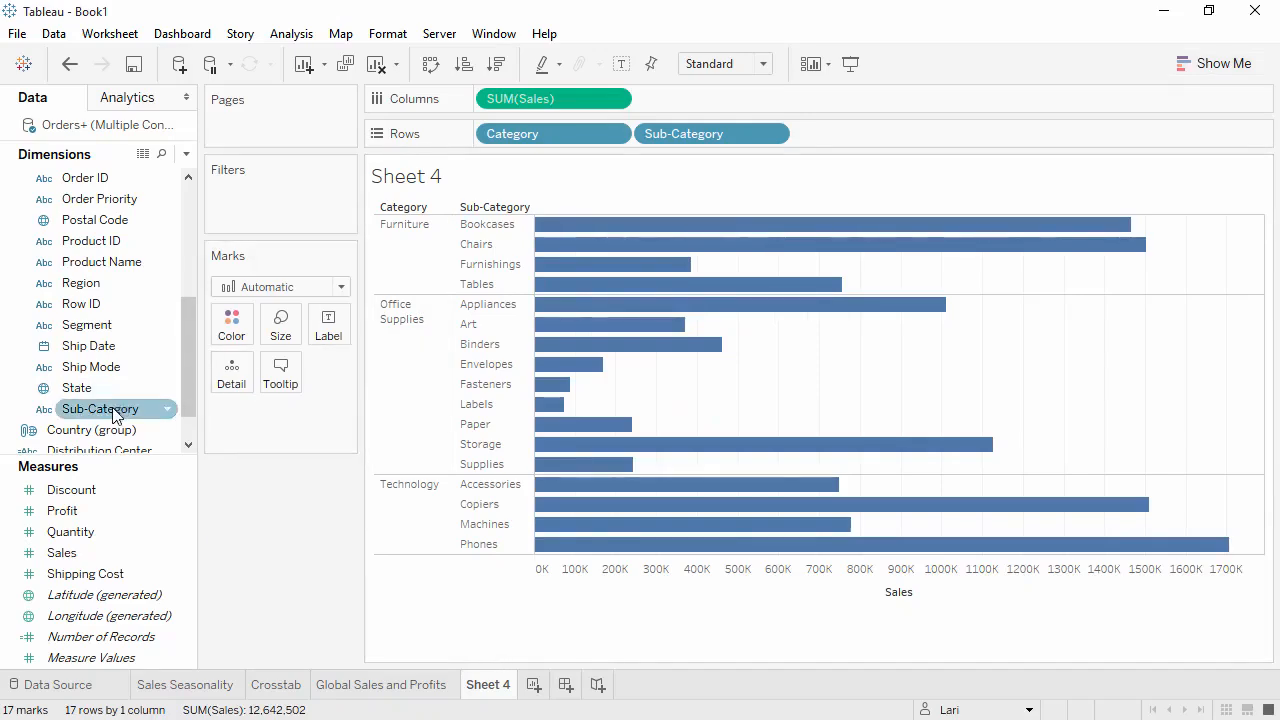
pyautogui.moveTo(113, 412); pyautogui.dragTo(111, 241)
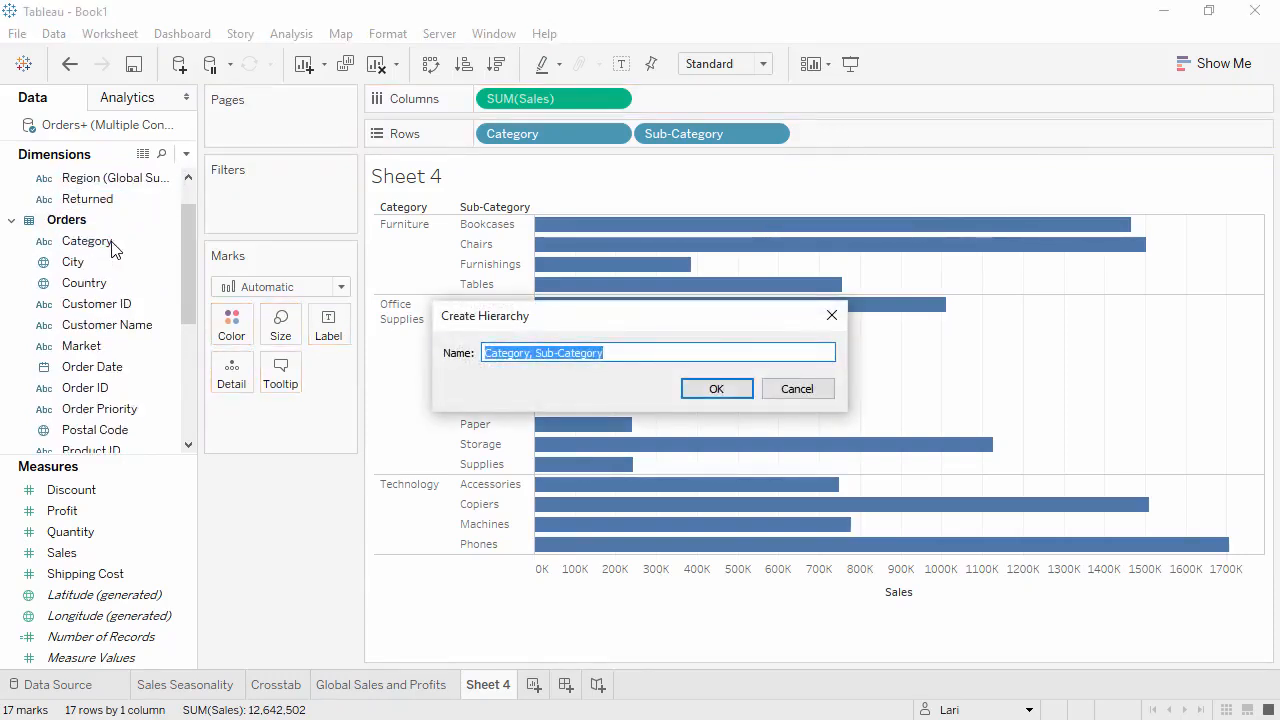
pyautogui.write('Products')
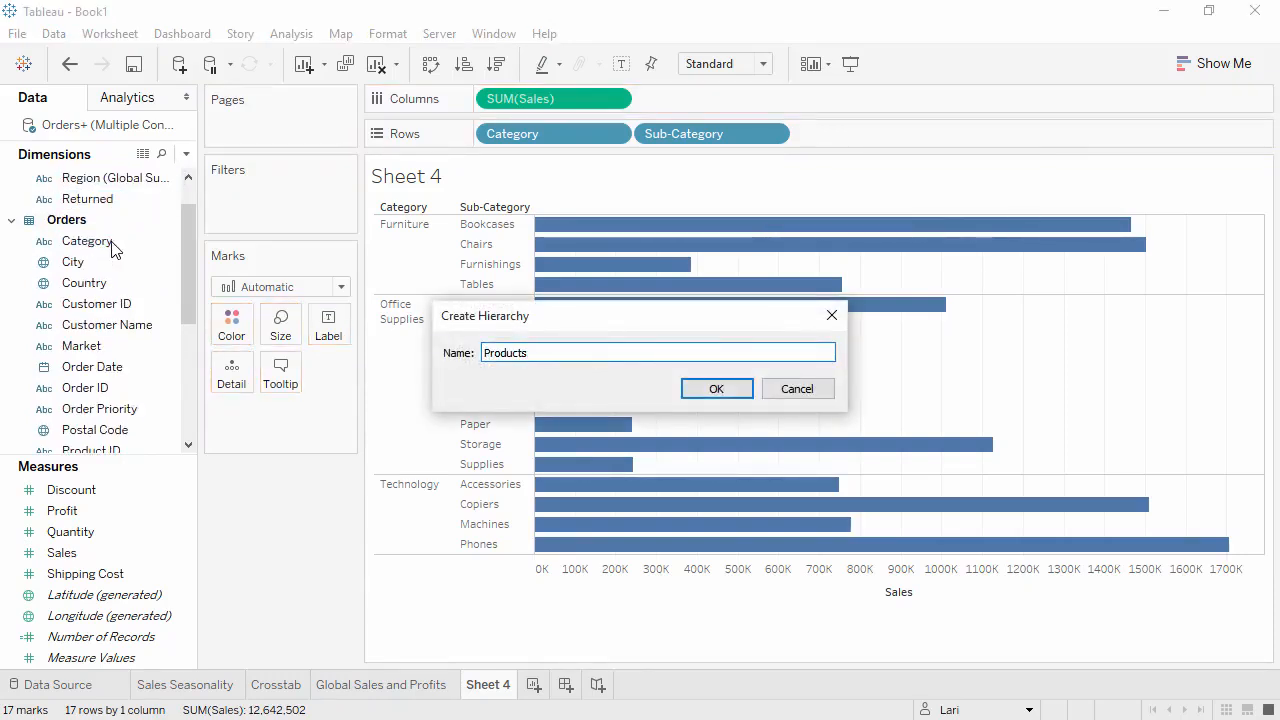
pyautogui.click(707, 390)
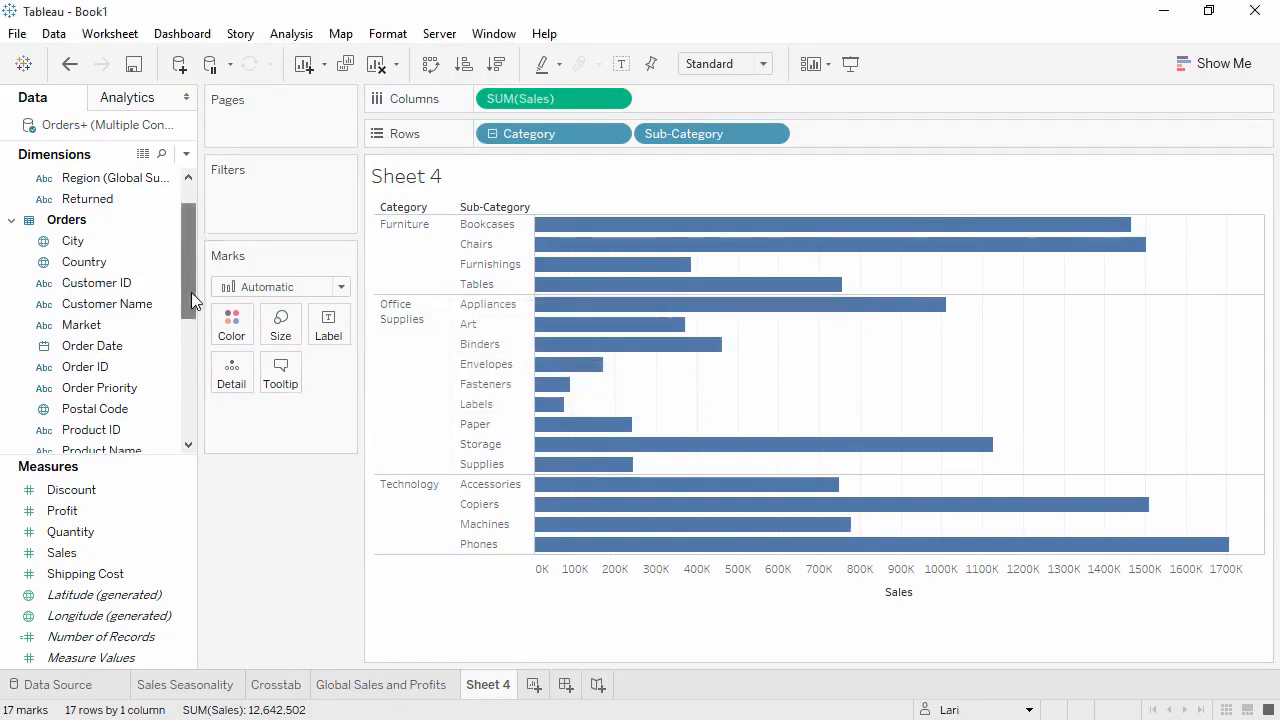
pyautogui.moveTo(191, 292); pyautogui.dragTo(184, 397)
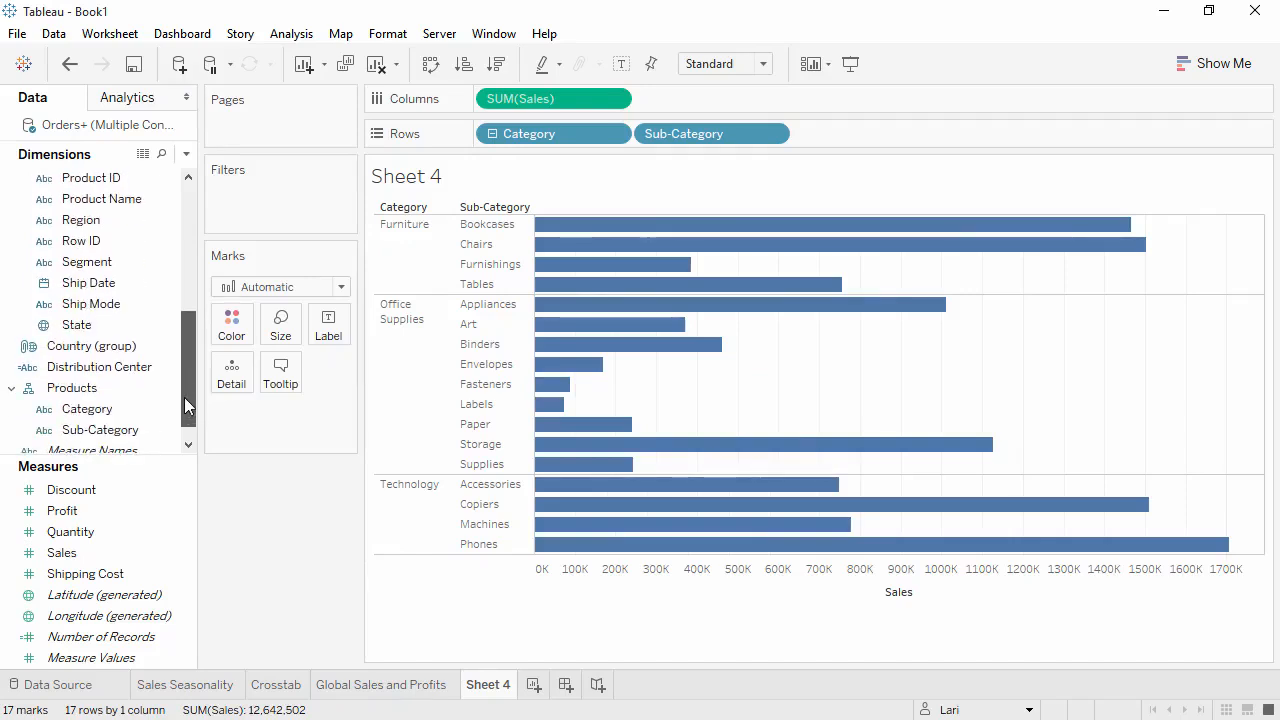
pyautogui.moveTo(150, 199); pyautogui.dragTo(122, 441)
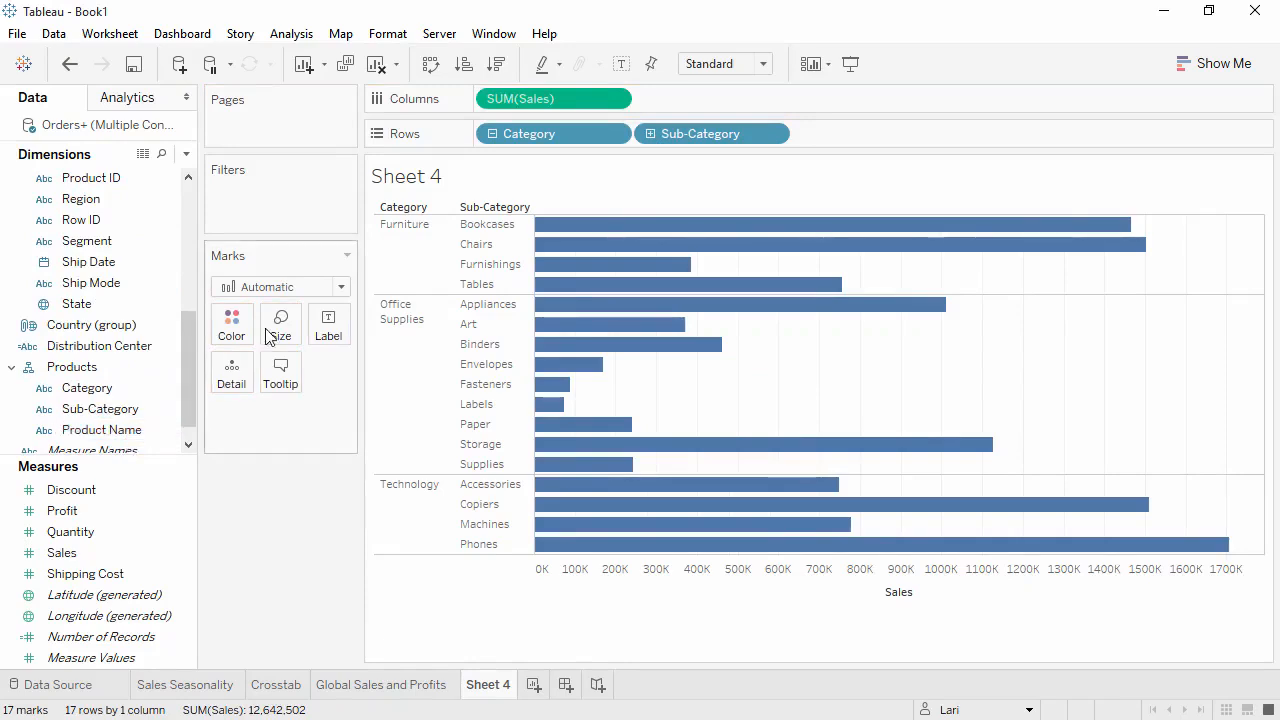
# - Drill the bar chart up to Category and down to Product Name, returning to the Sub-Category level
pyautogui.click(492, 136)
pyautogui.click(492, 136)
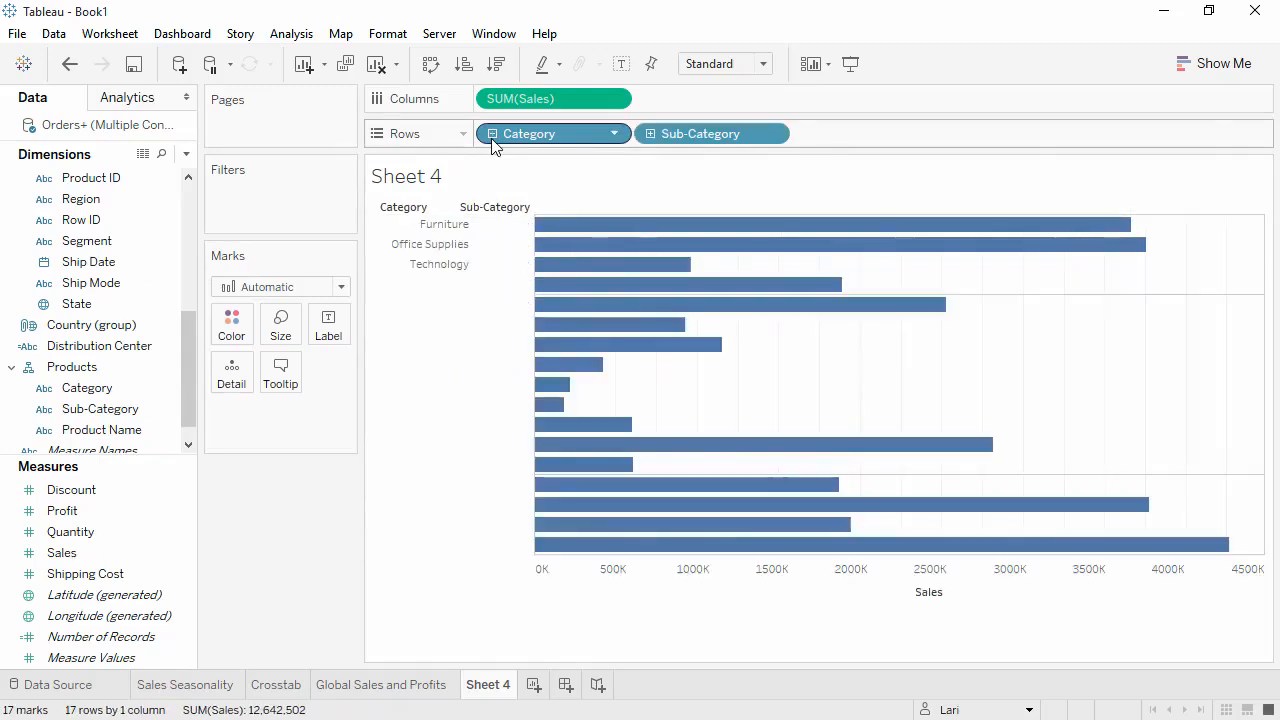
pyautogui.click(651, 133)
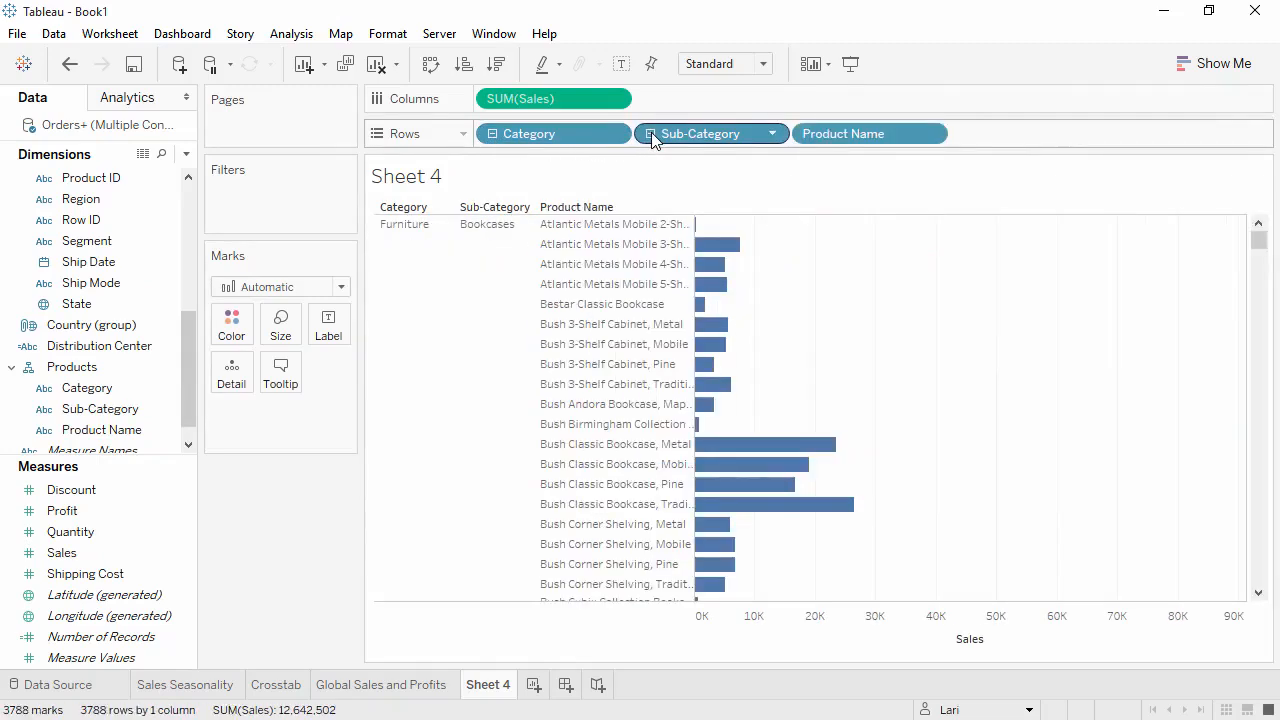
pyautogui.click(651, 133)
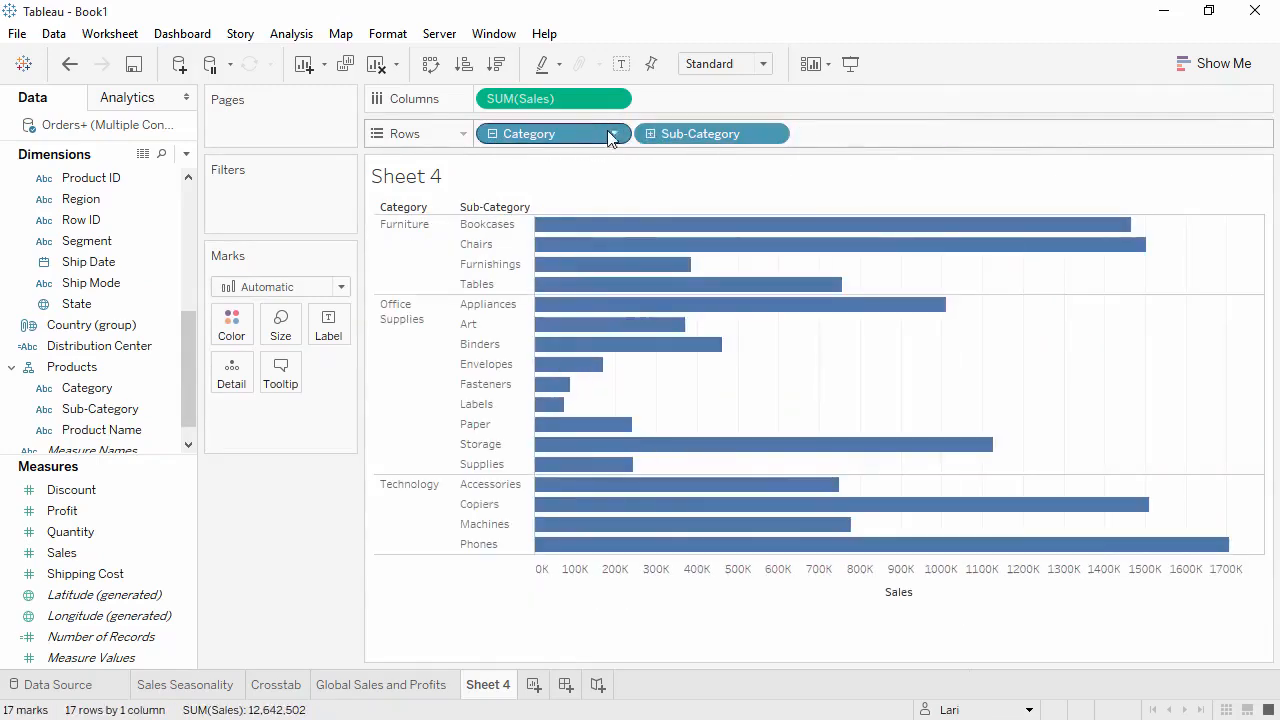
# - Sort the categories by descending Sales at the Category level, and sort the sub-categories within them the same way
pyautogui.click(492, 135)
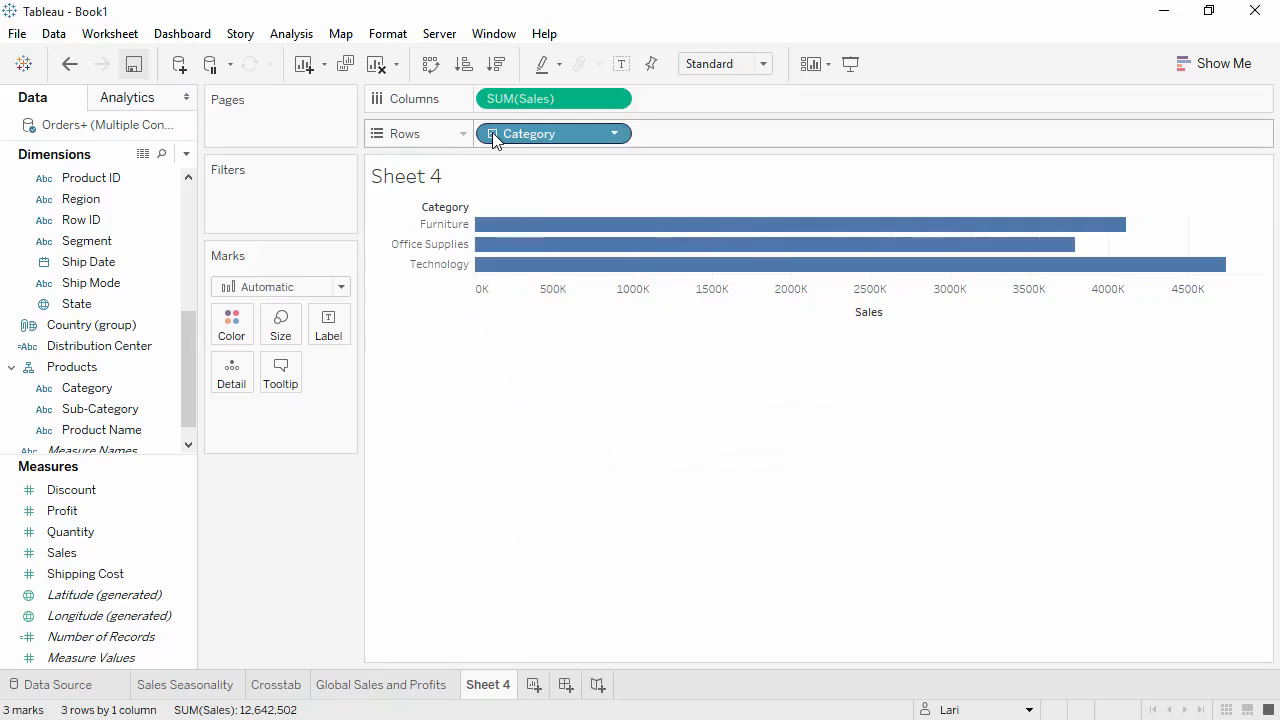
pyautogui.click(499, 70)
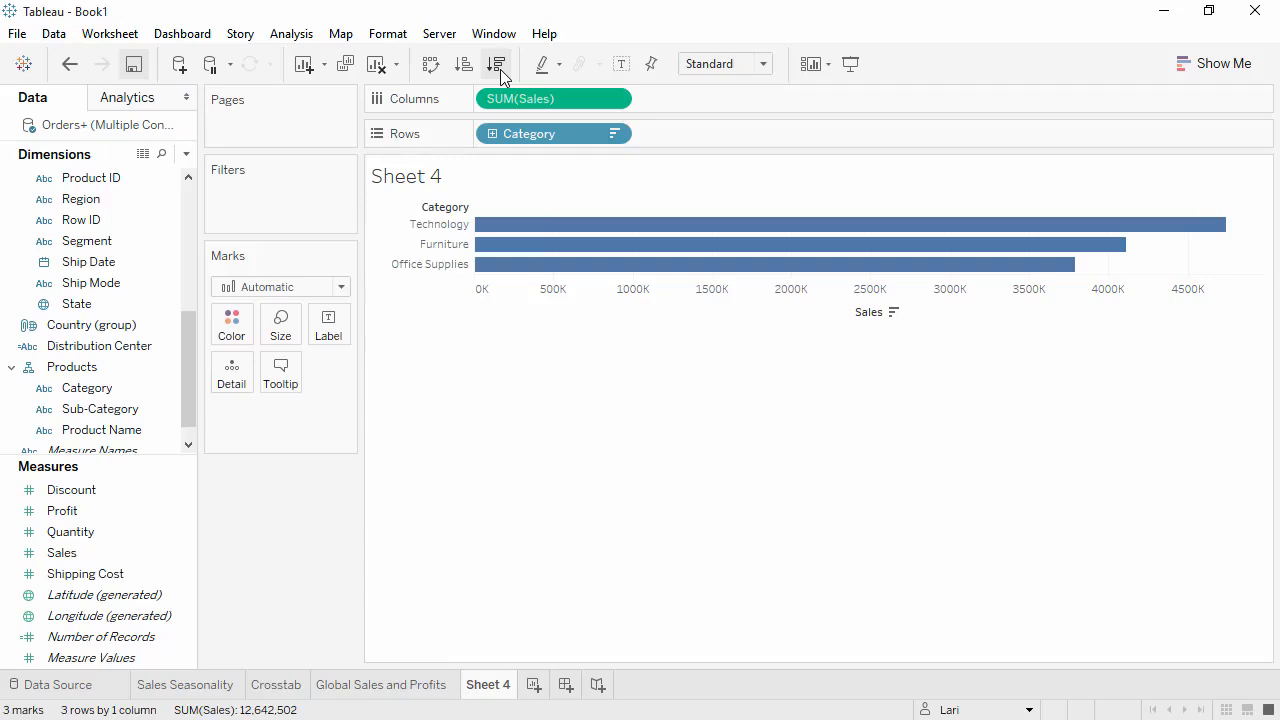
pyautogui.click(493, 135)
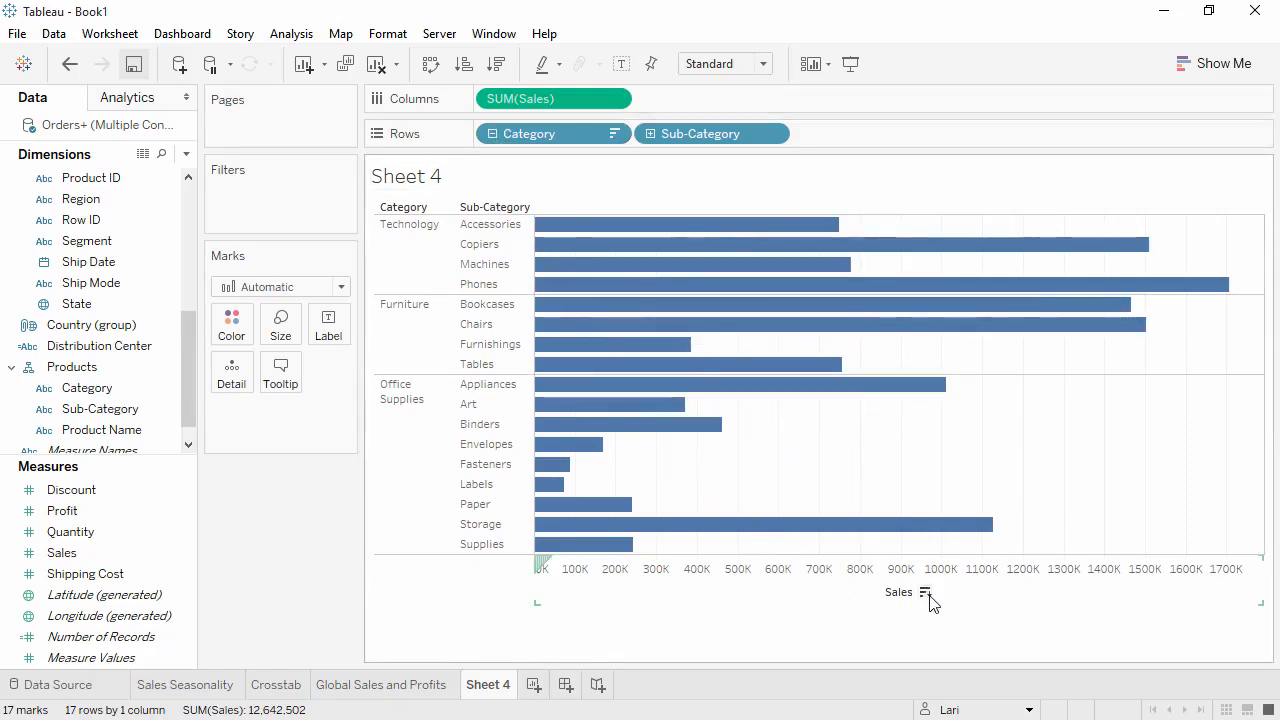
pyautogui.click(925, 593)
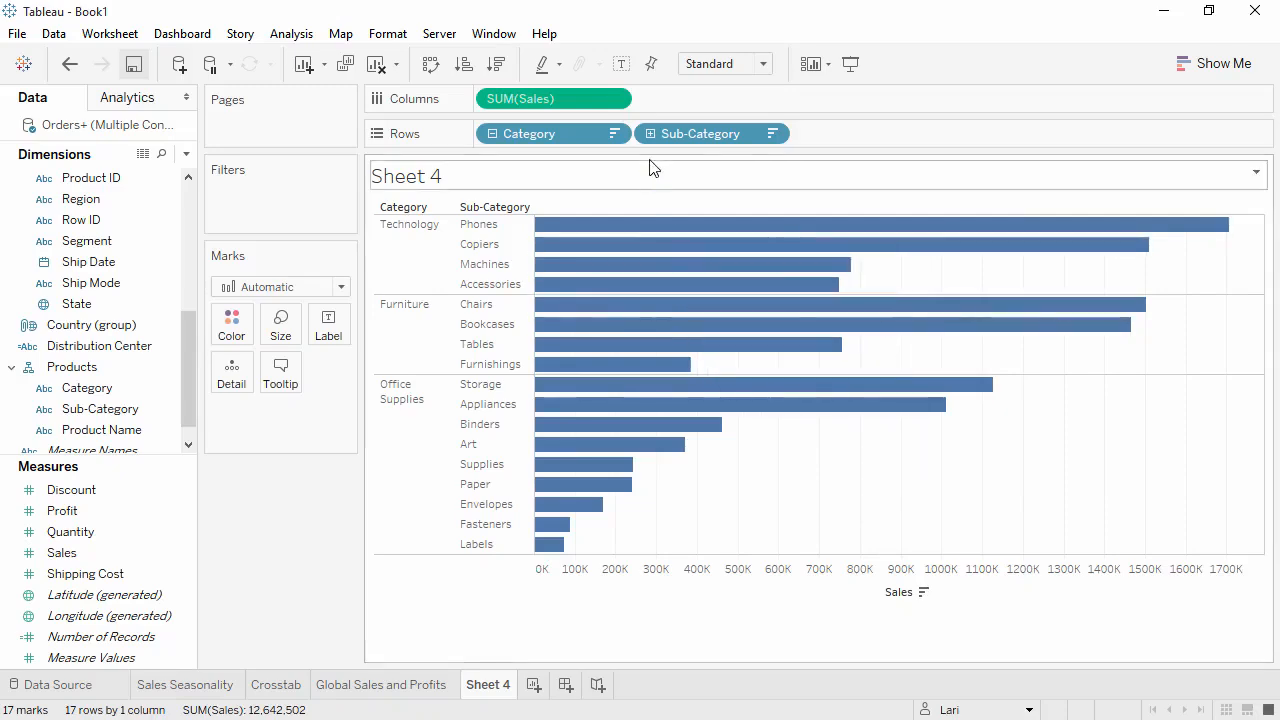
# - Turn the bars' mark labels on and back off
pyautogui.click(621, 64)
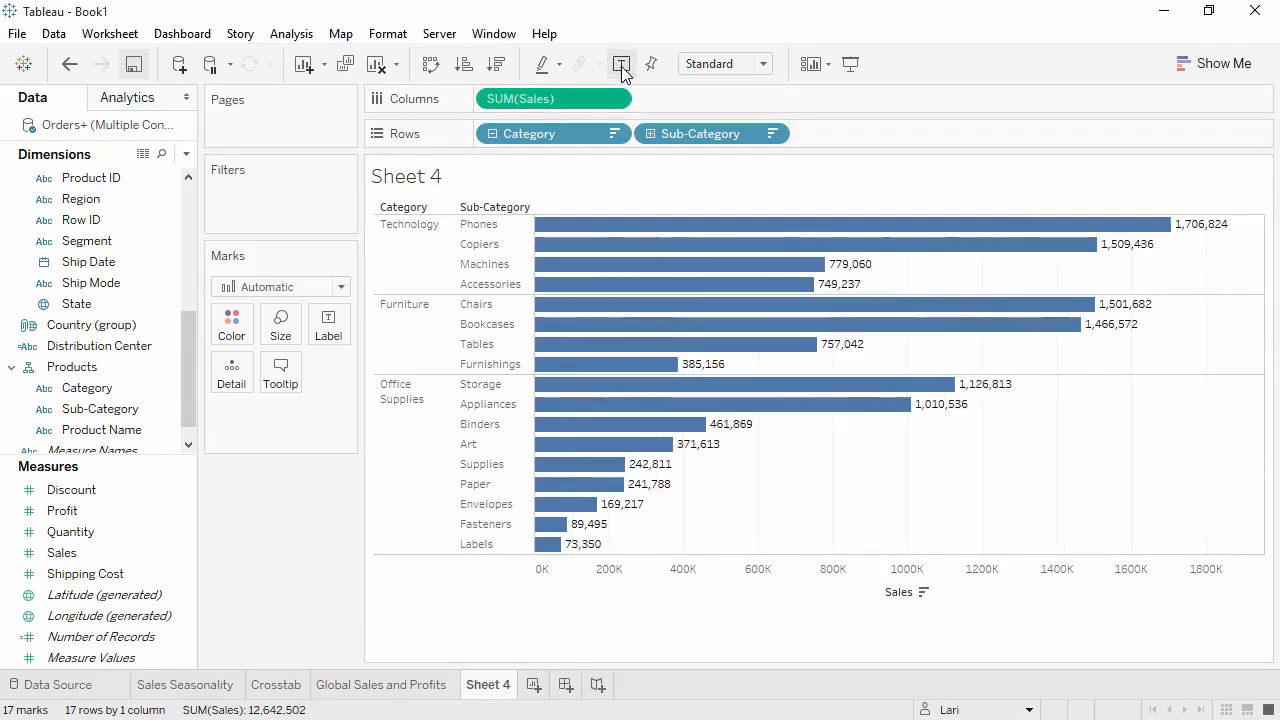
pyautogui.click(621, 66)
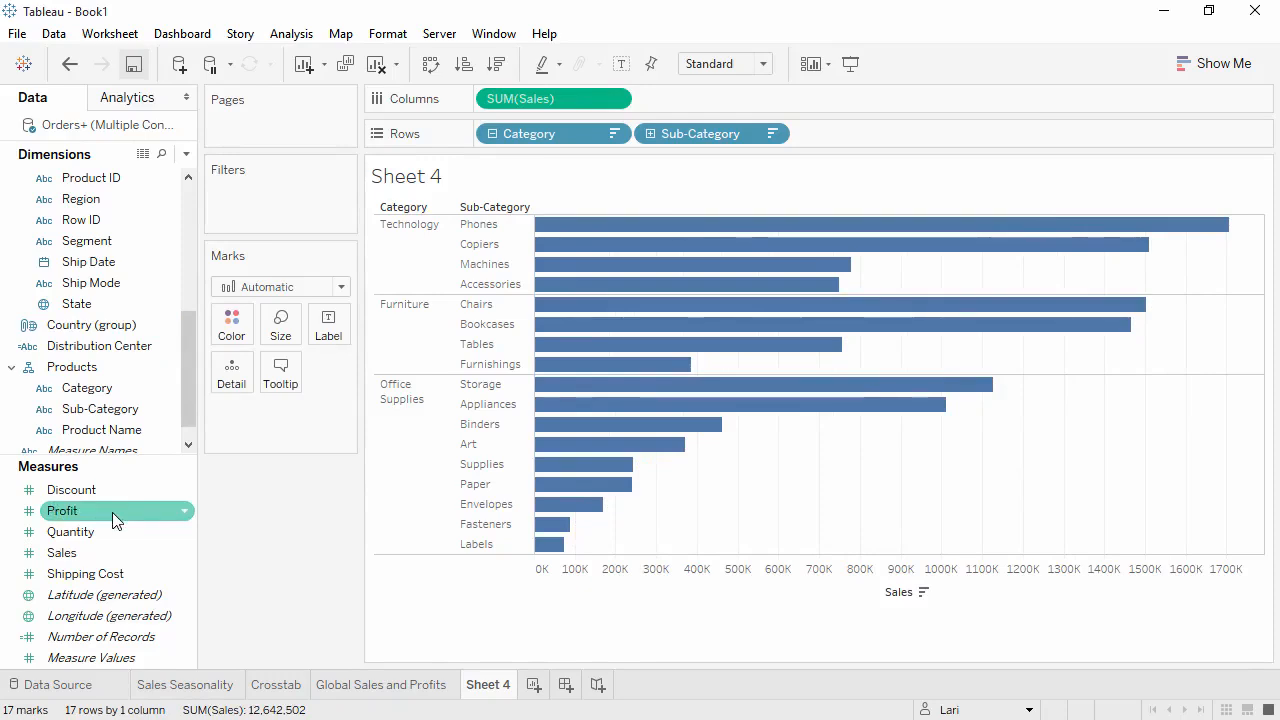
# - Color the bars by Profit and split the chart into a column for each Market
pyautogui.moveTo(112, 511); pyautogui.dragTo(231, 324)
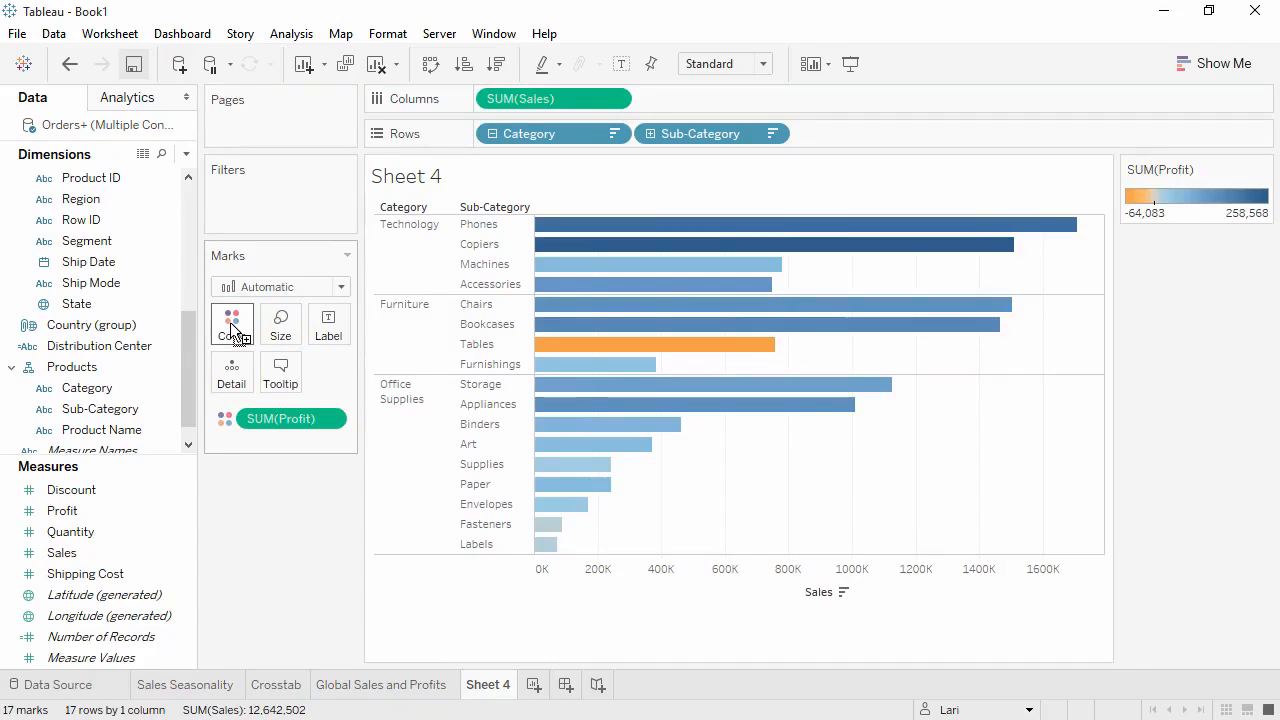
pyautogui.scroll(3, 187, 285)
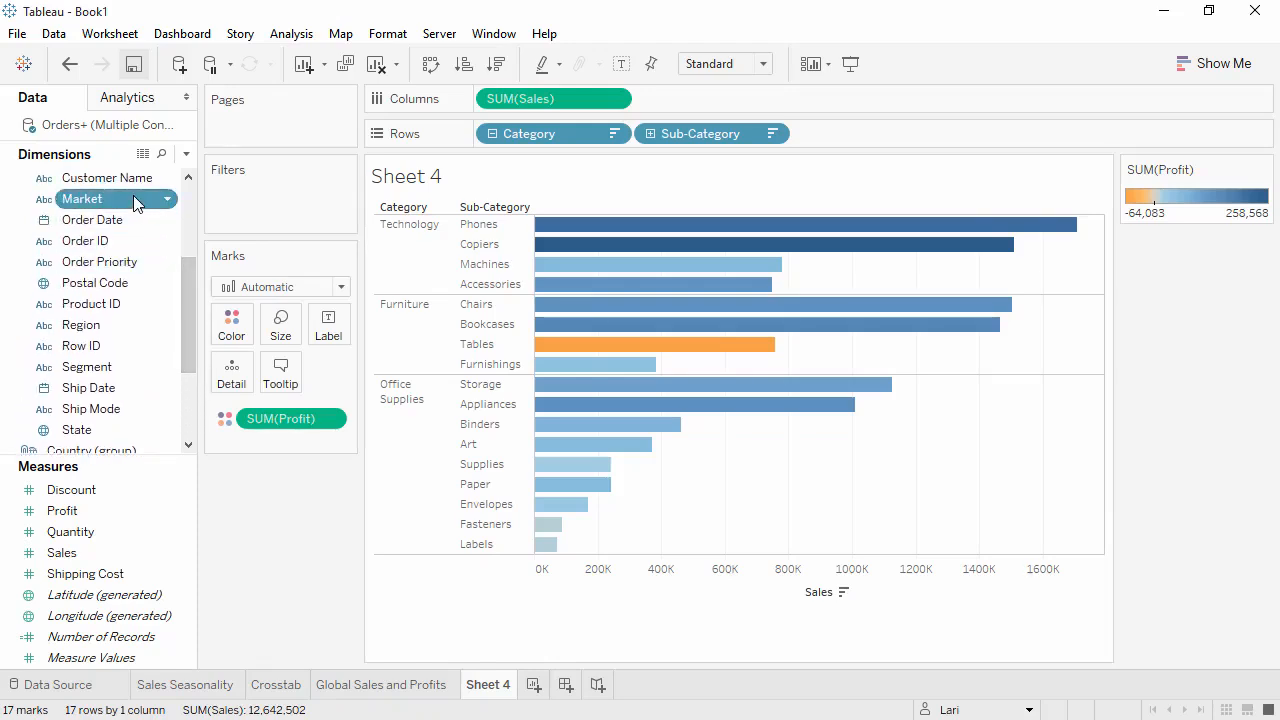
pyautogui.moveTo(133, 198); pyautogui.dragTo(585, 201)
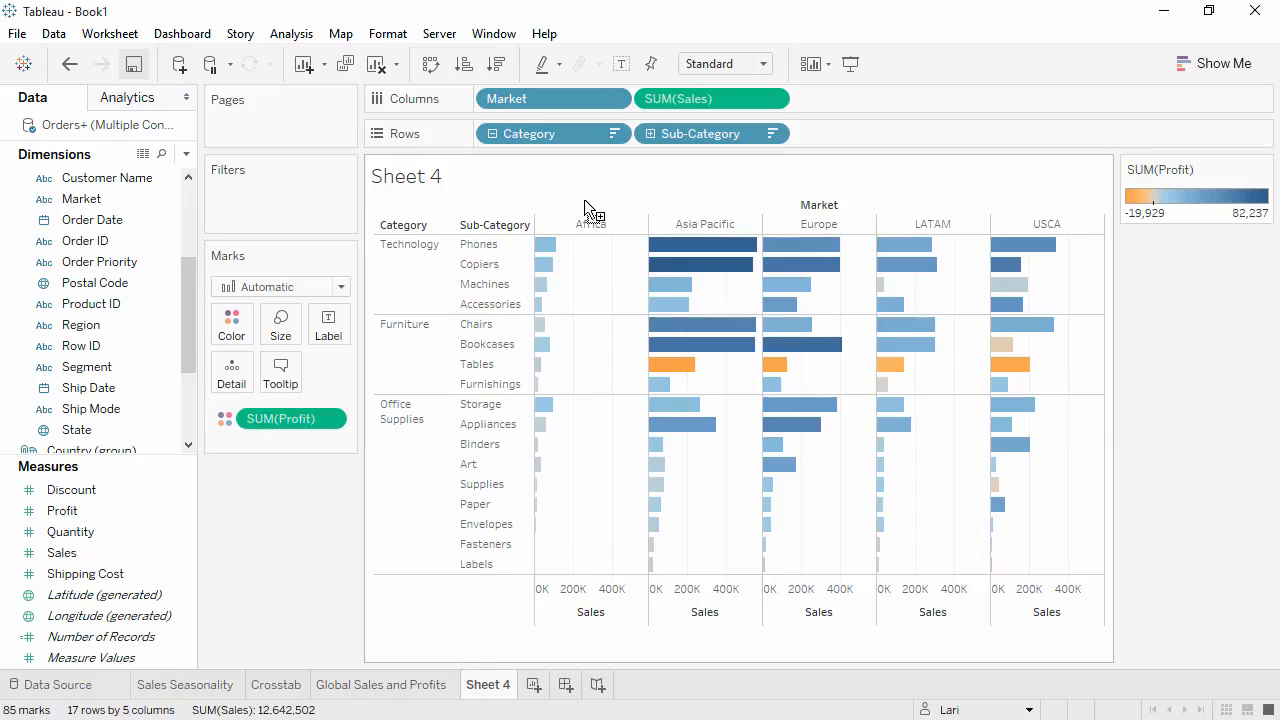
# - Group the Art, Supplies, Paper, Envelopes, Fasteners and Labels sub-categories into one member
pyautogui.click(470, 464)
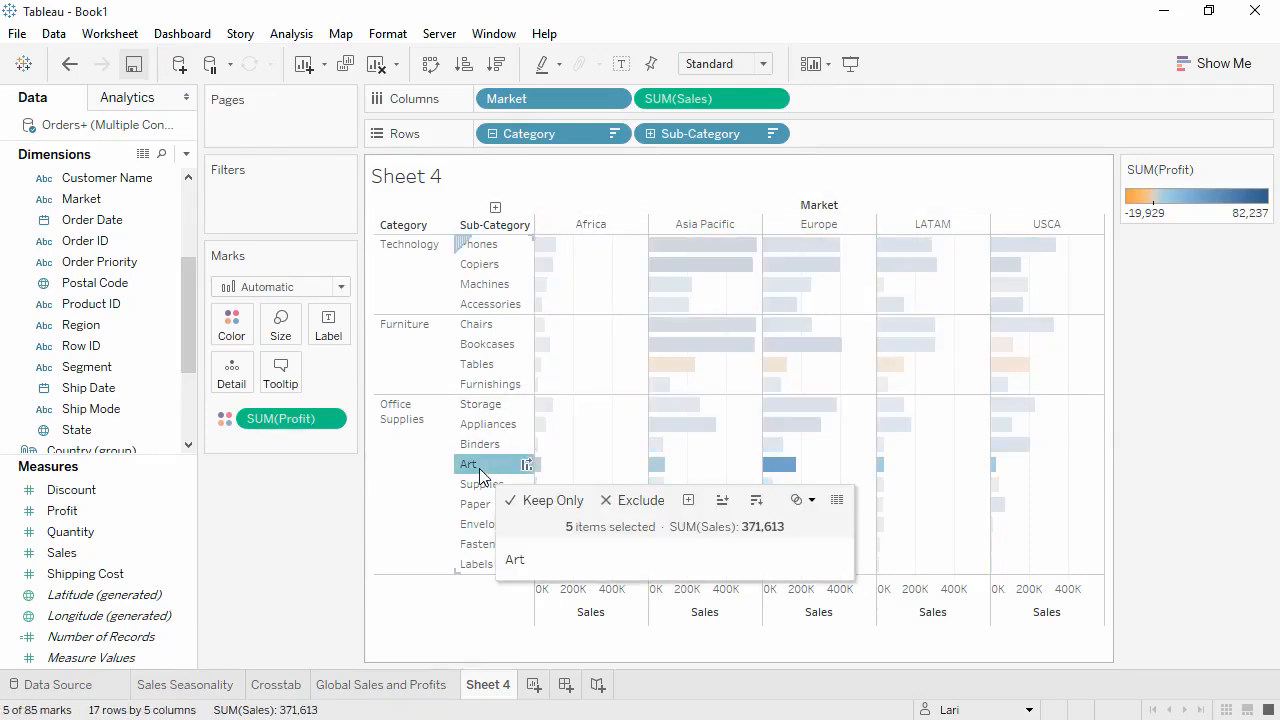
pyautogui.keyDown('shift'); pyautogui.click(476, 566); pyautogui.keyUp('shift')
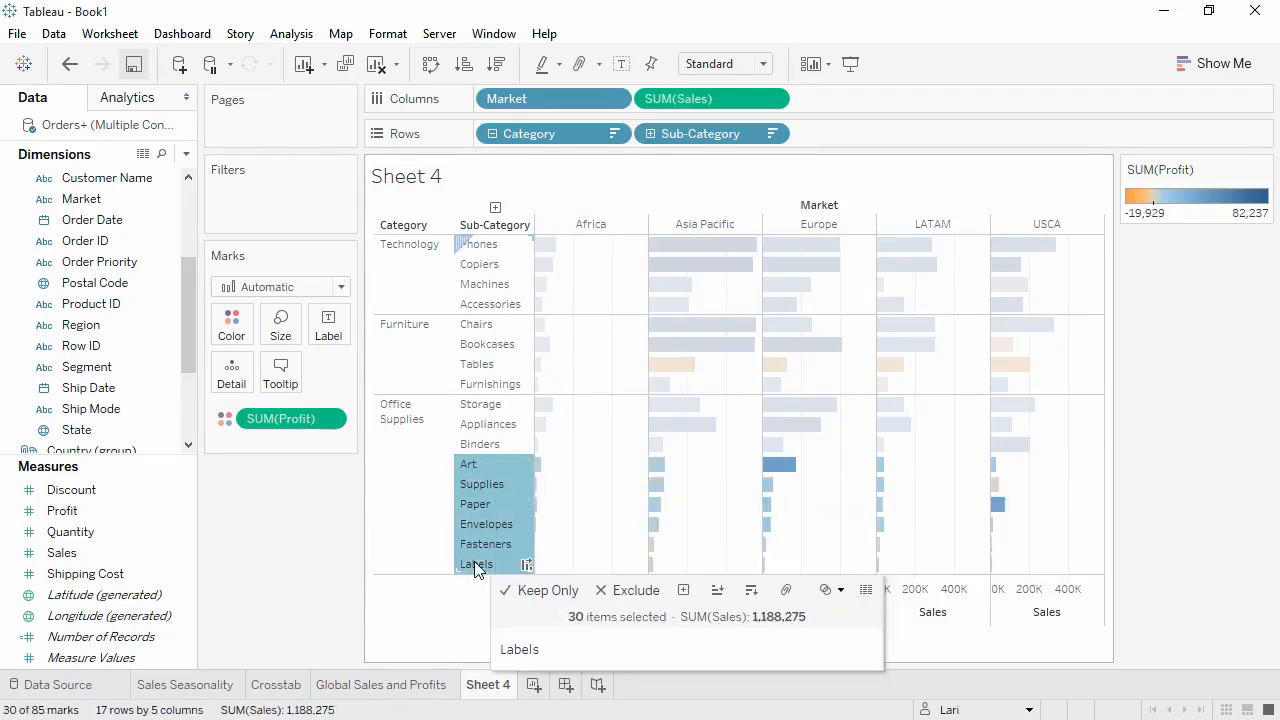
pyautogui.click(786, 597)
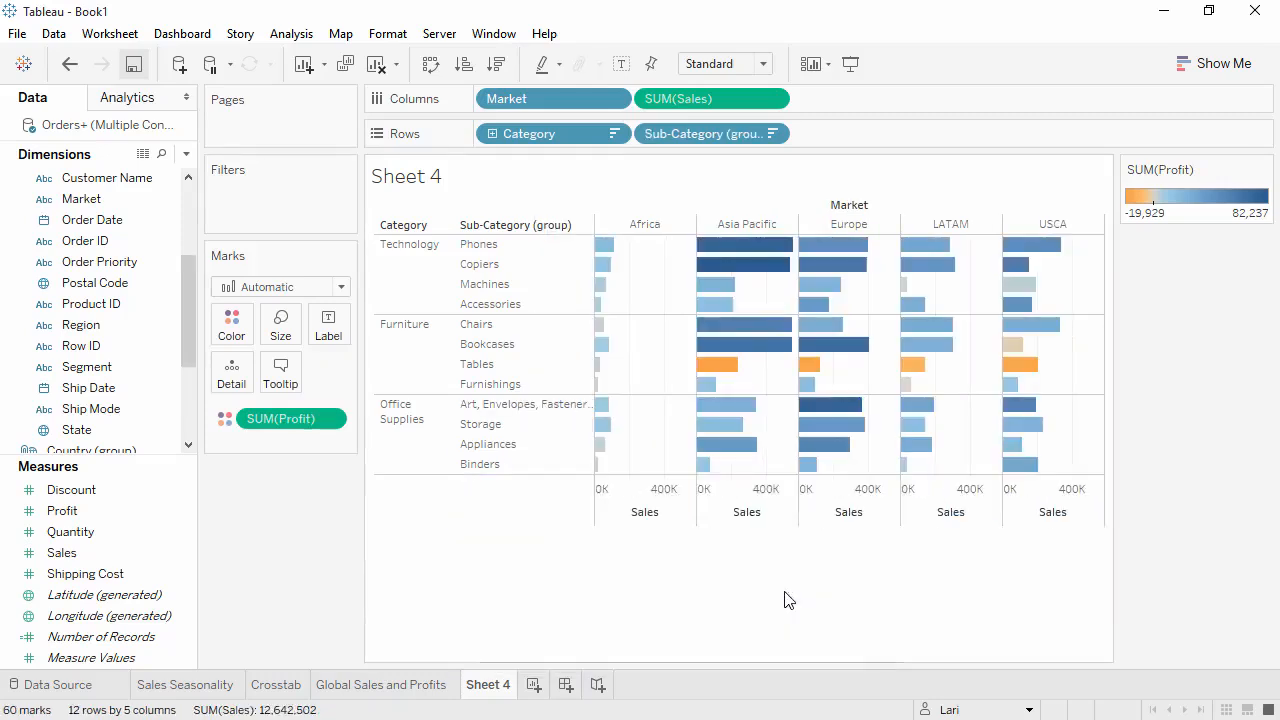
# - Set the alias of the grouped Office Supplies sub-categories to Small Office Supplies
pyautogui.rightClick(503, 413)
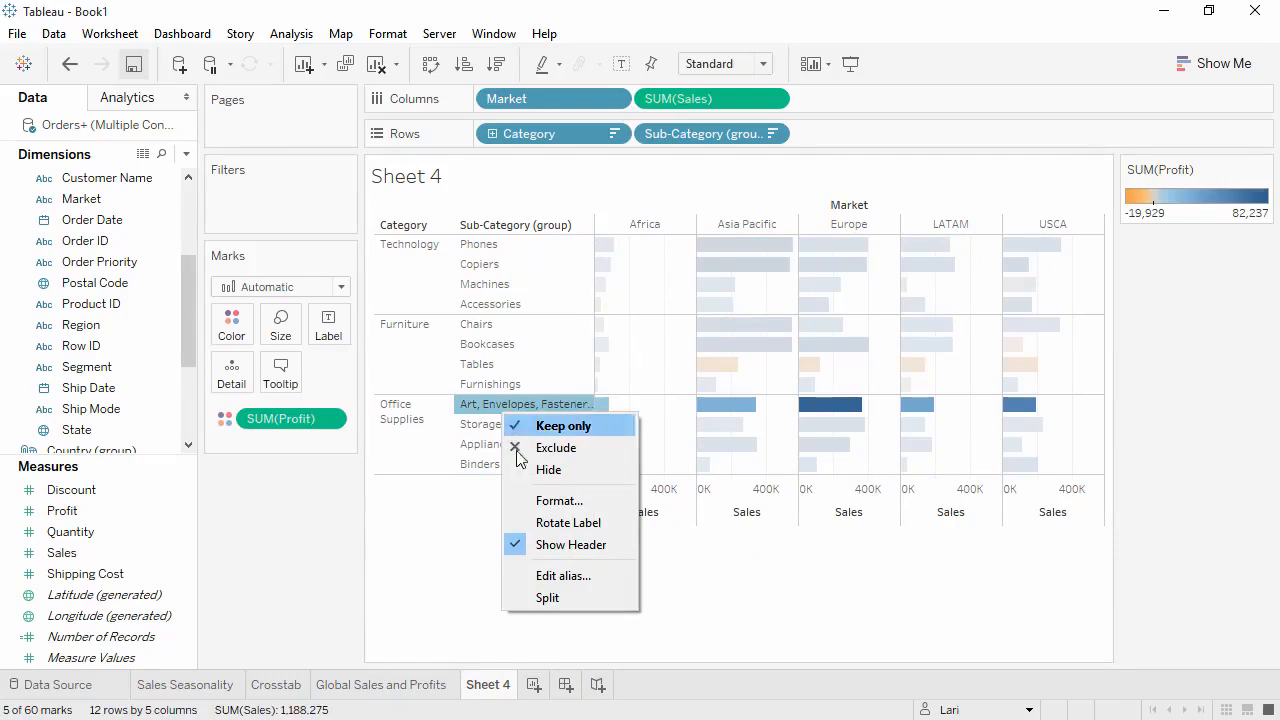
pyautogui.click(559, 576)
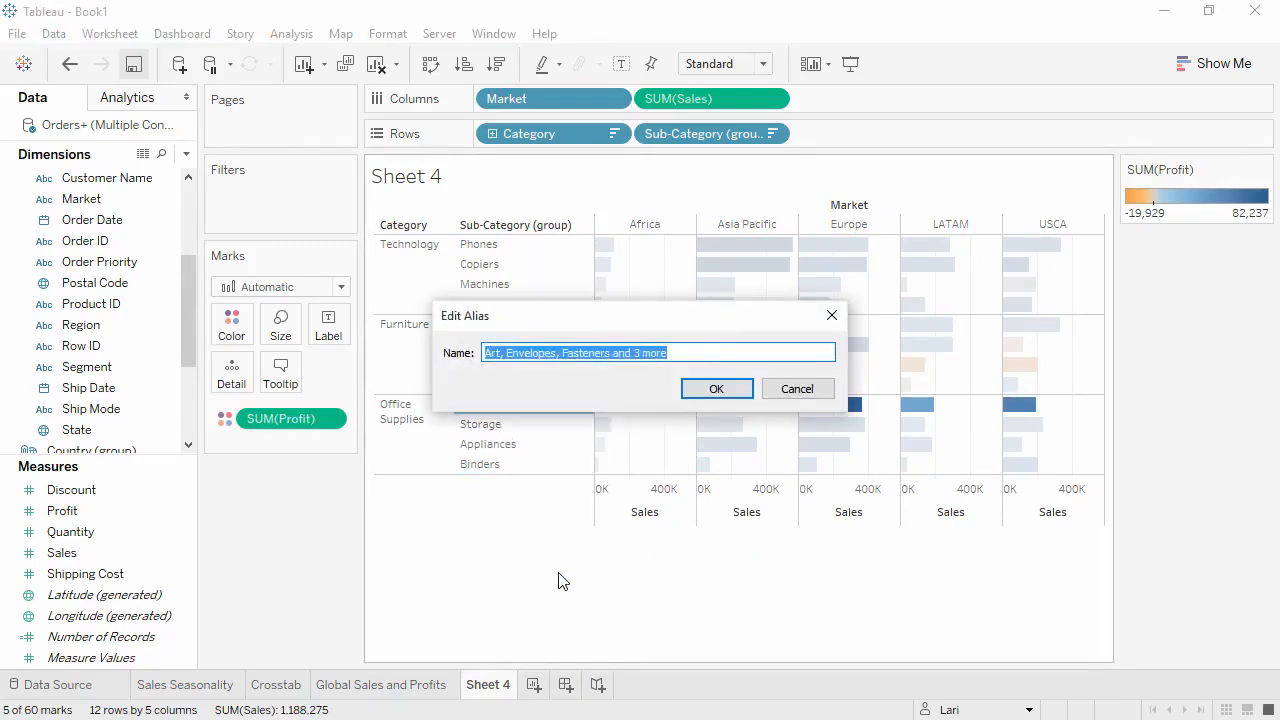
pyautogui.write('Small Office Supplies')
pyautogui.click(709, 392)
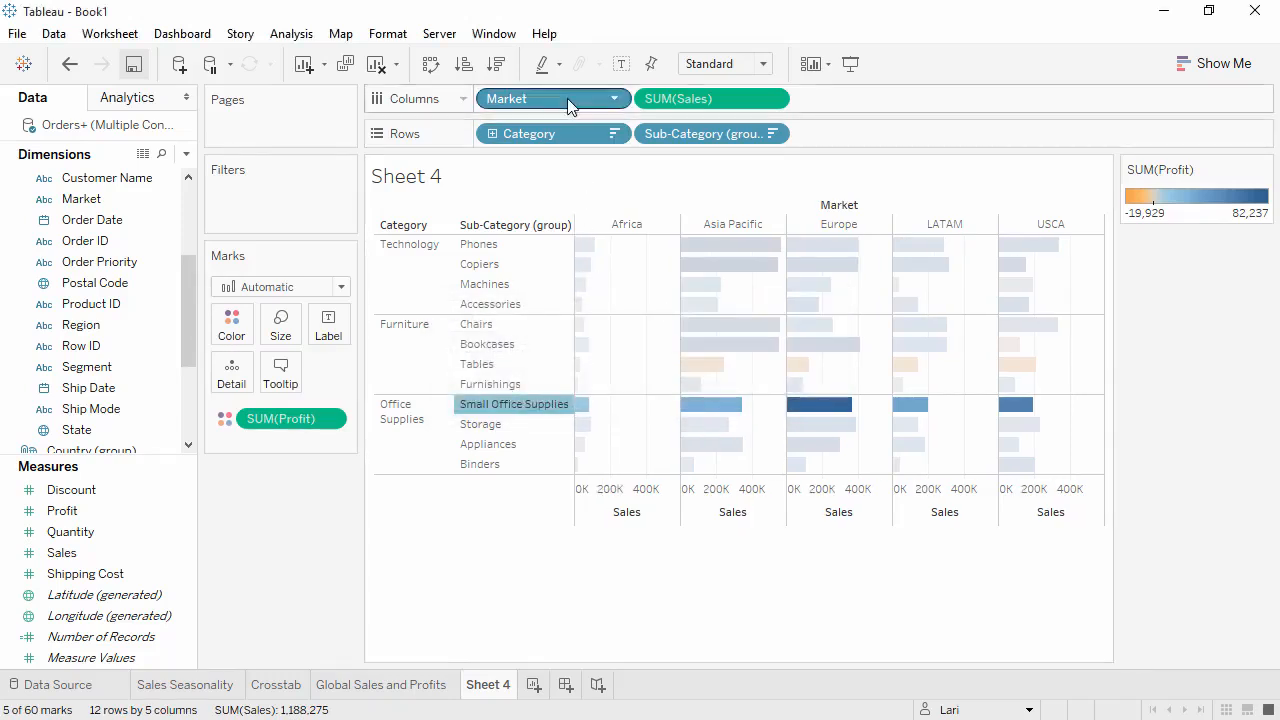
# - Remove Market from the chart and swap the rows and columns so the bars run vertically
pyautogui.moveTo(567, 98); pyautogui.dragTo(315, 503)
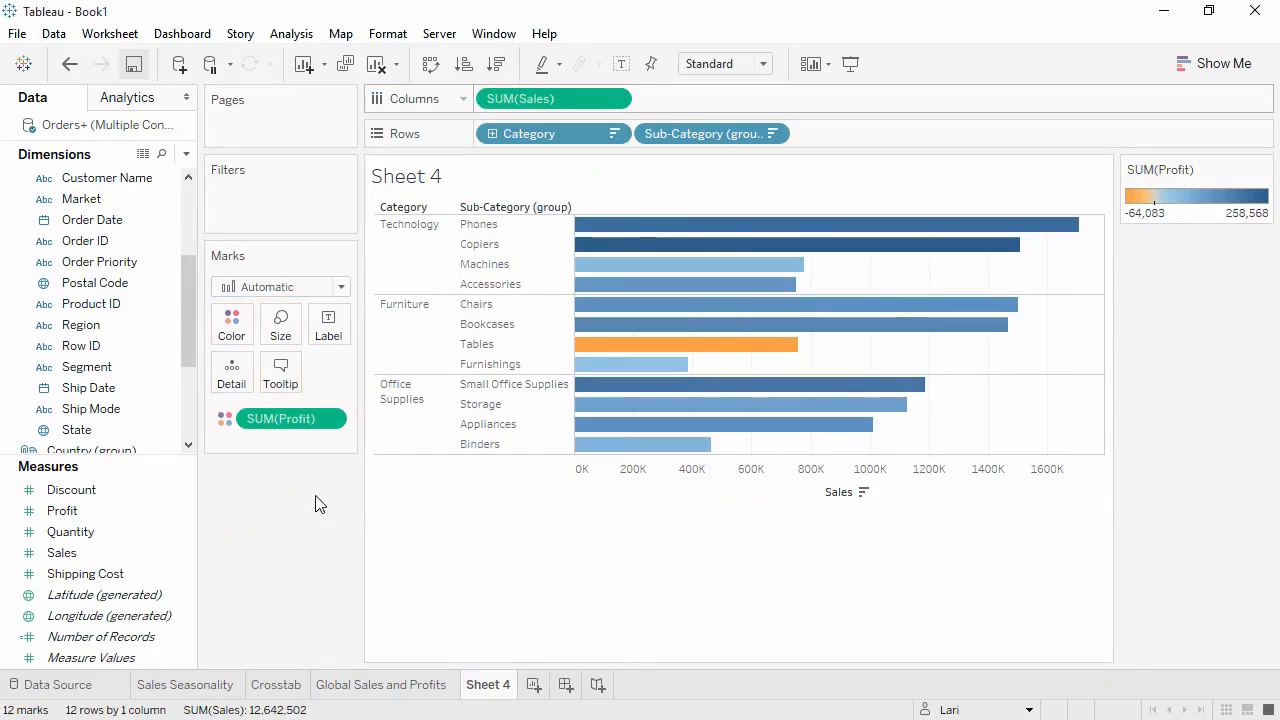
pyautogui.click(430, 64)
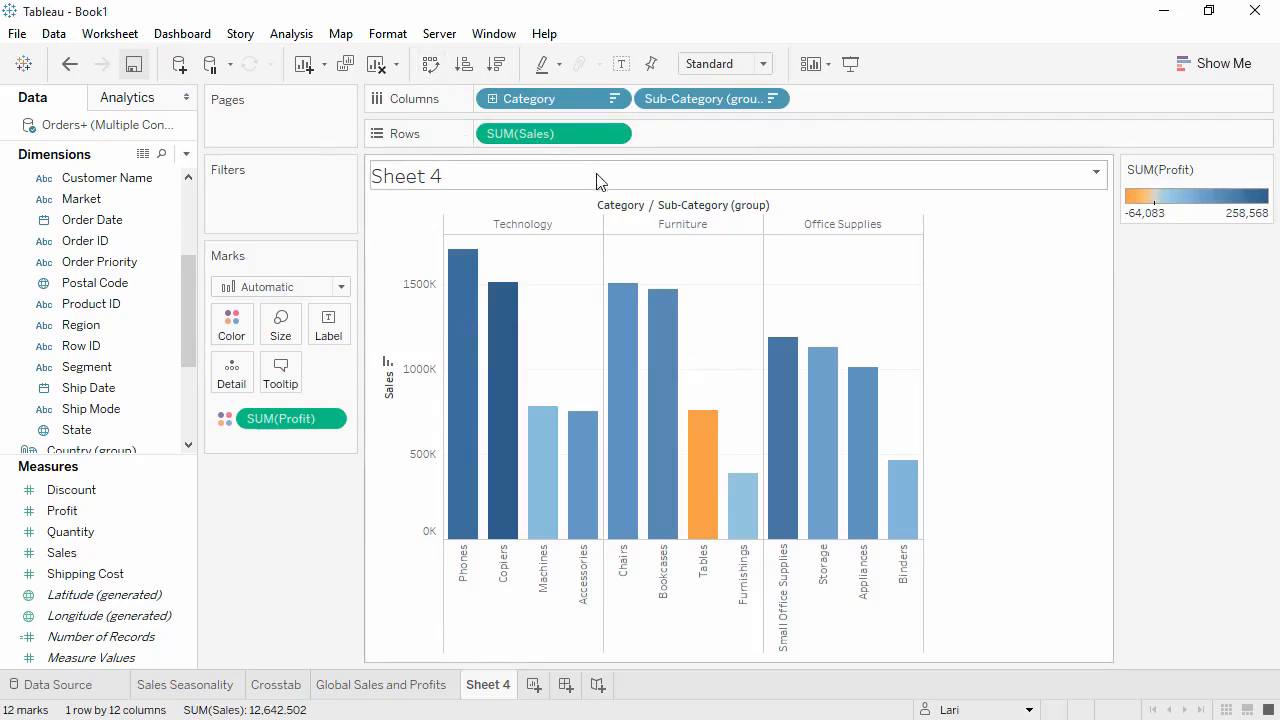
# - Hide the field labels for columns and rename the worksheet Sales by Sub-Category
pyautogui.rightClick(625, 207)
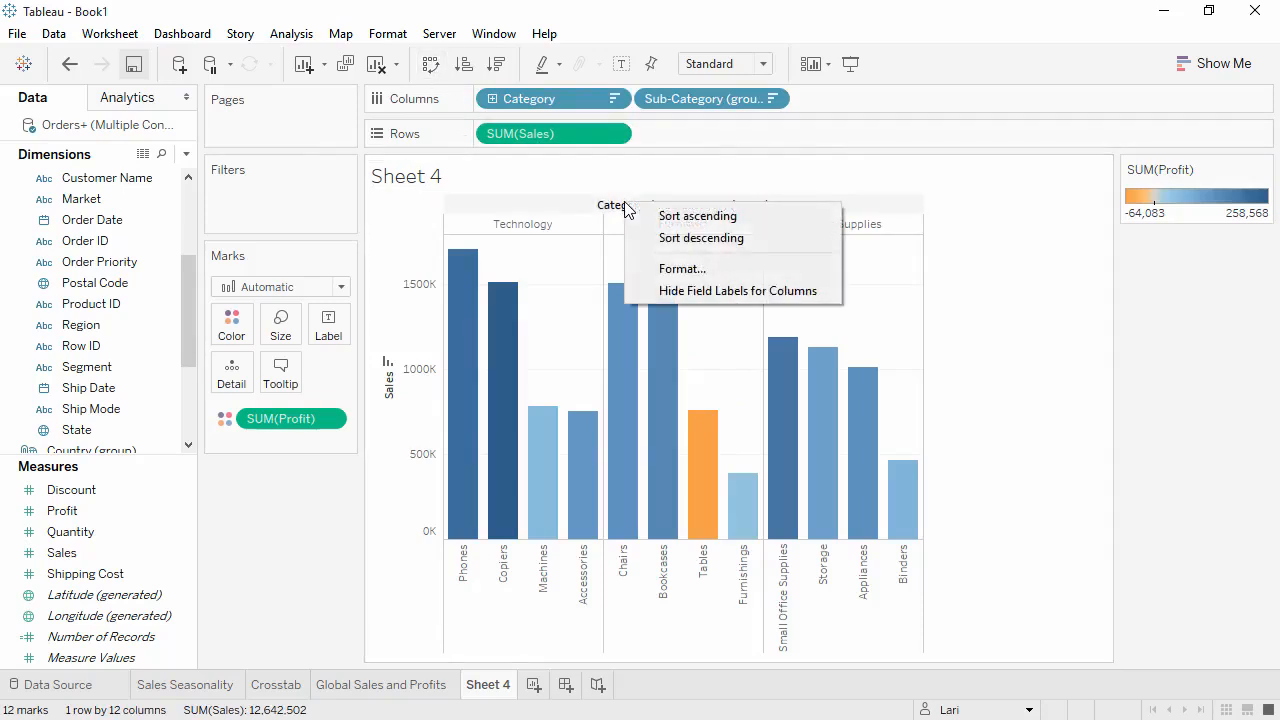
pyautogui.click(667, 290)
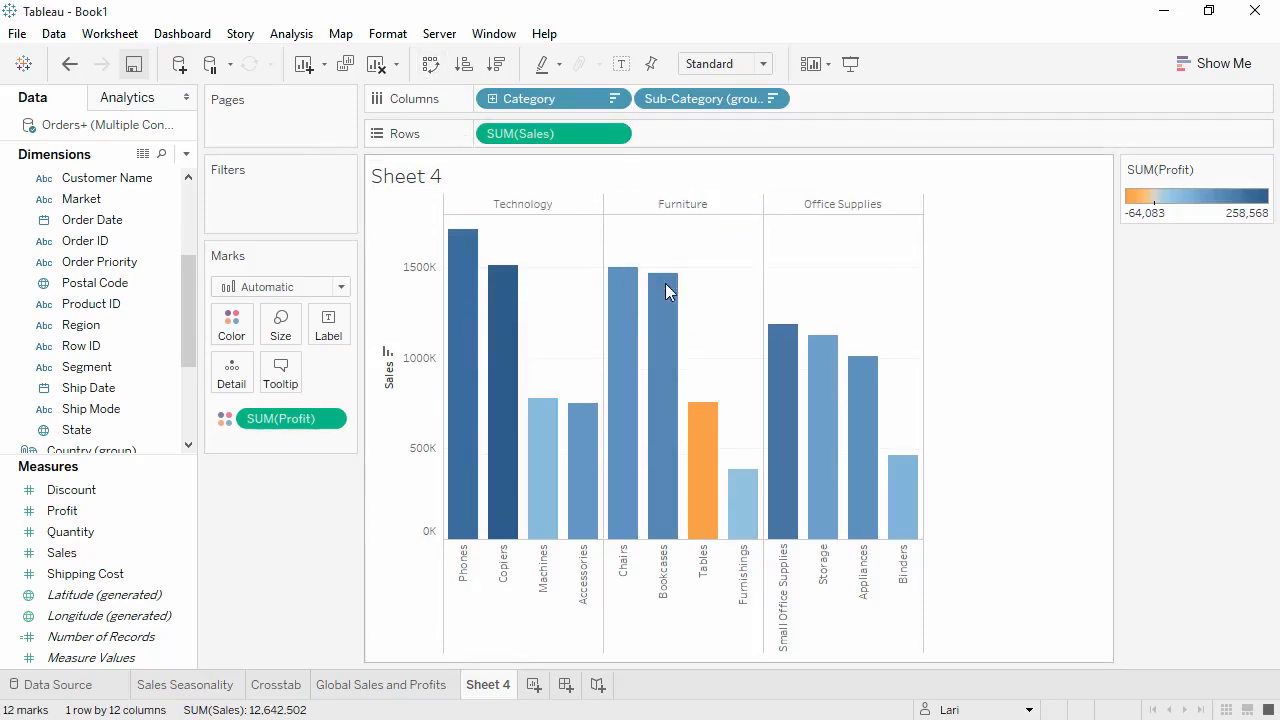
pyautogui.doubleClick(505, 689)
pyautogui.write('Sales by Sub-Category')
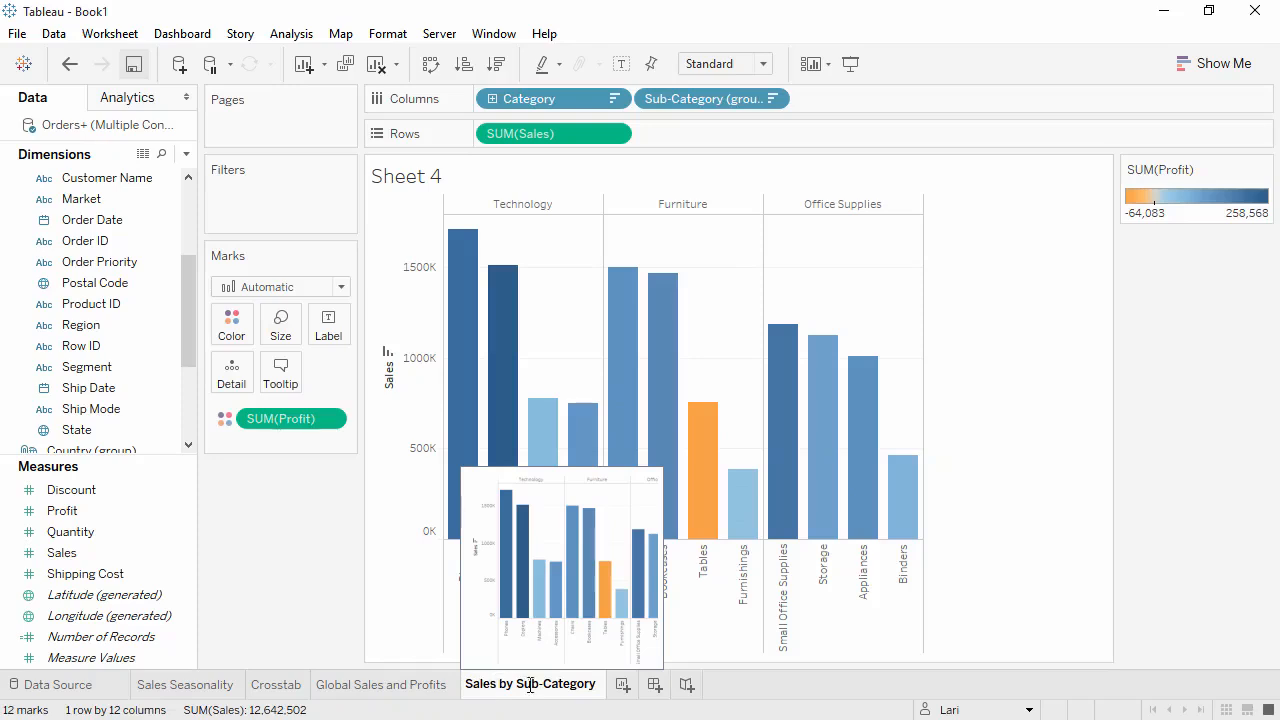
# - Create a new worksheet with Profit on the rows and Shipping Cost on the columns
pyautogui.click(622, 688)
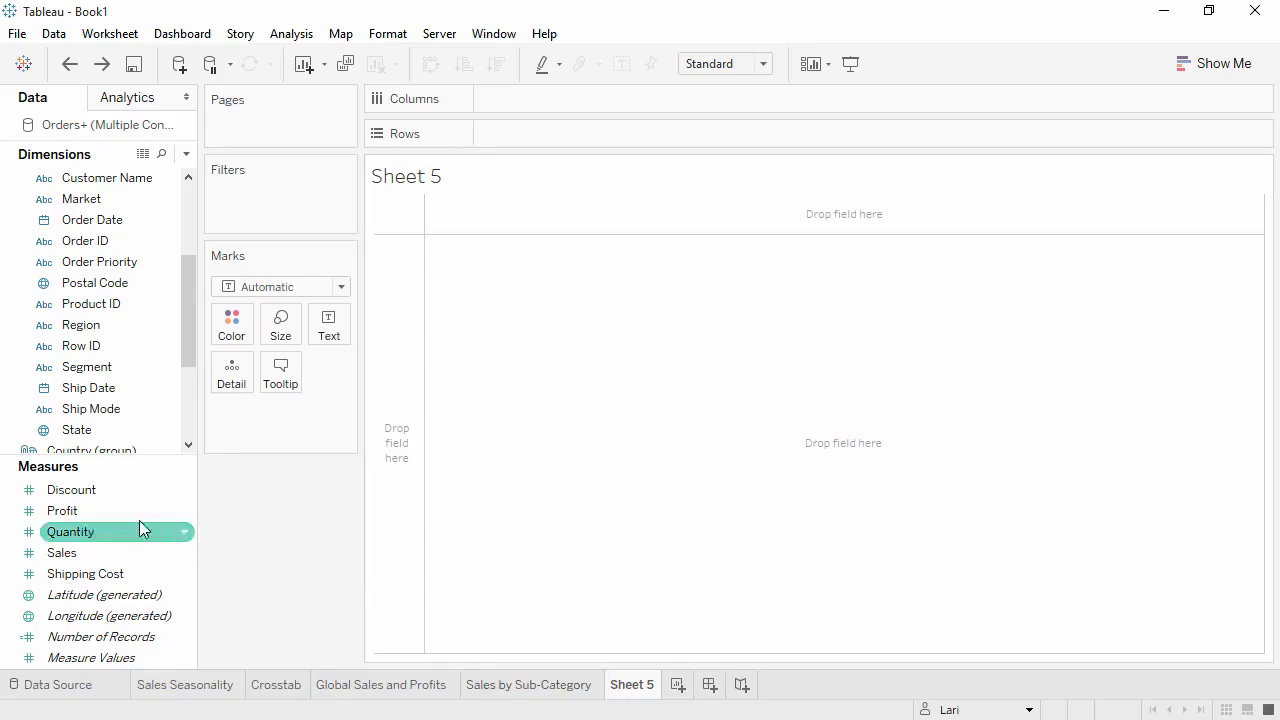
pyautogui.moveTo(131, 507); pyautogui.dragTo(500, 134)
pyautogui.click(117, 576)
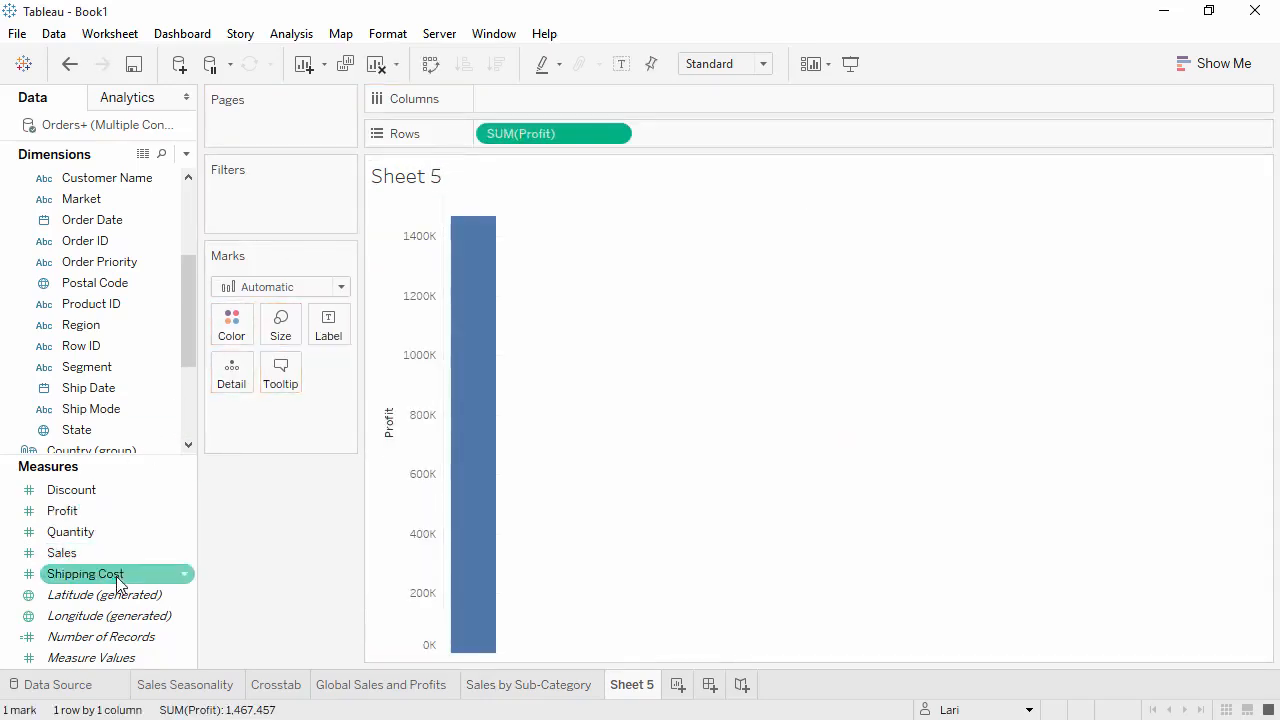
pyautogui.moveTo(117, 583); pyautogui.dragTo(509, 103)
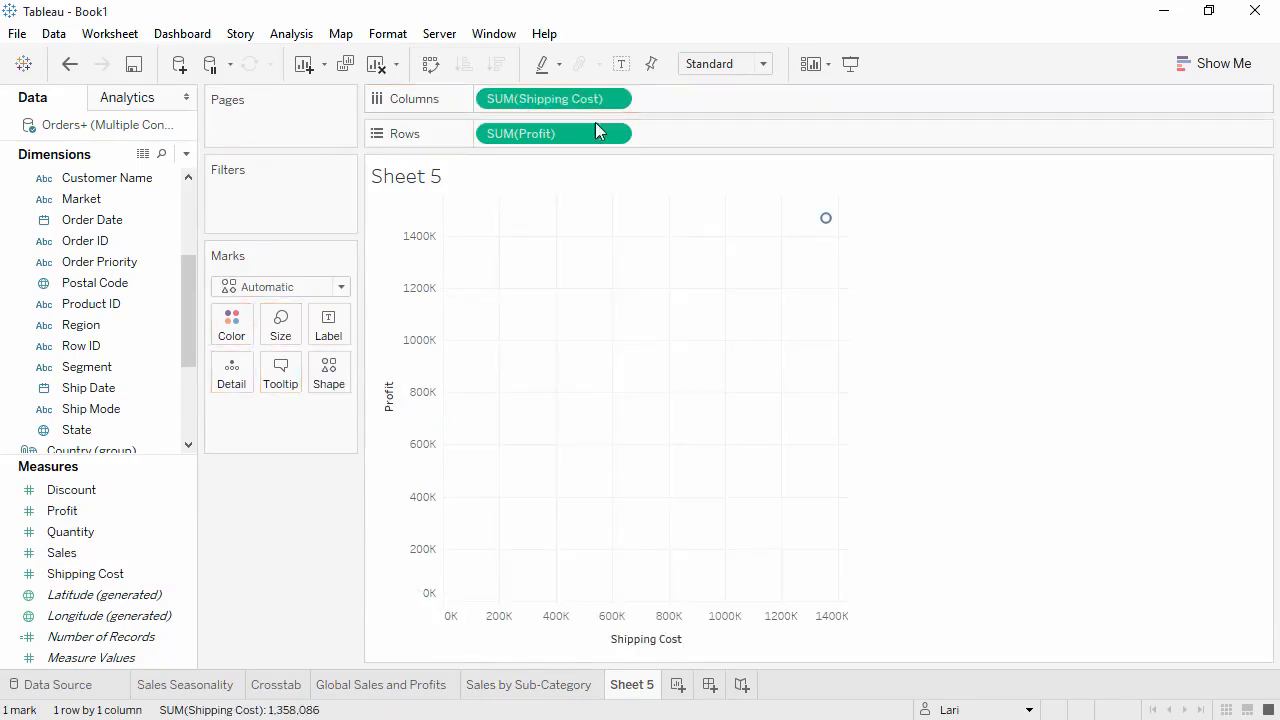
pyautogui.moveTo(826, 218)
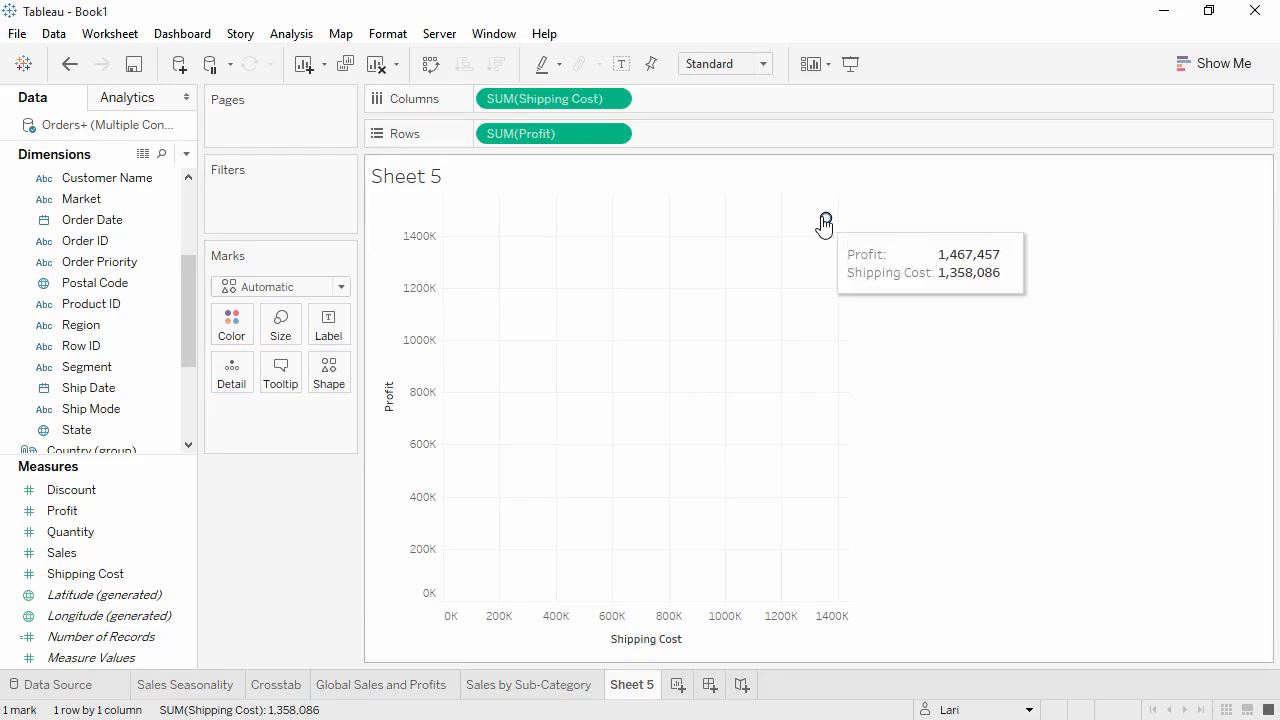
# - Color the scatter plot's marks by Category and add Customer ID as detail
pyautogui.moveTo(180, 280); pyautogui.dragTo(181, 345)
pyautogui.moveTo(149, 388); pyautogui.dragTo(237, 333)
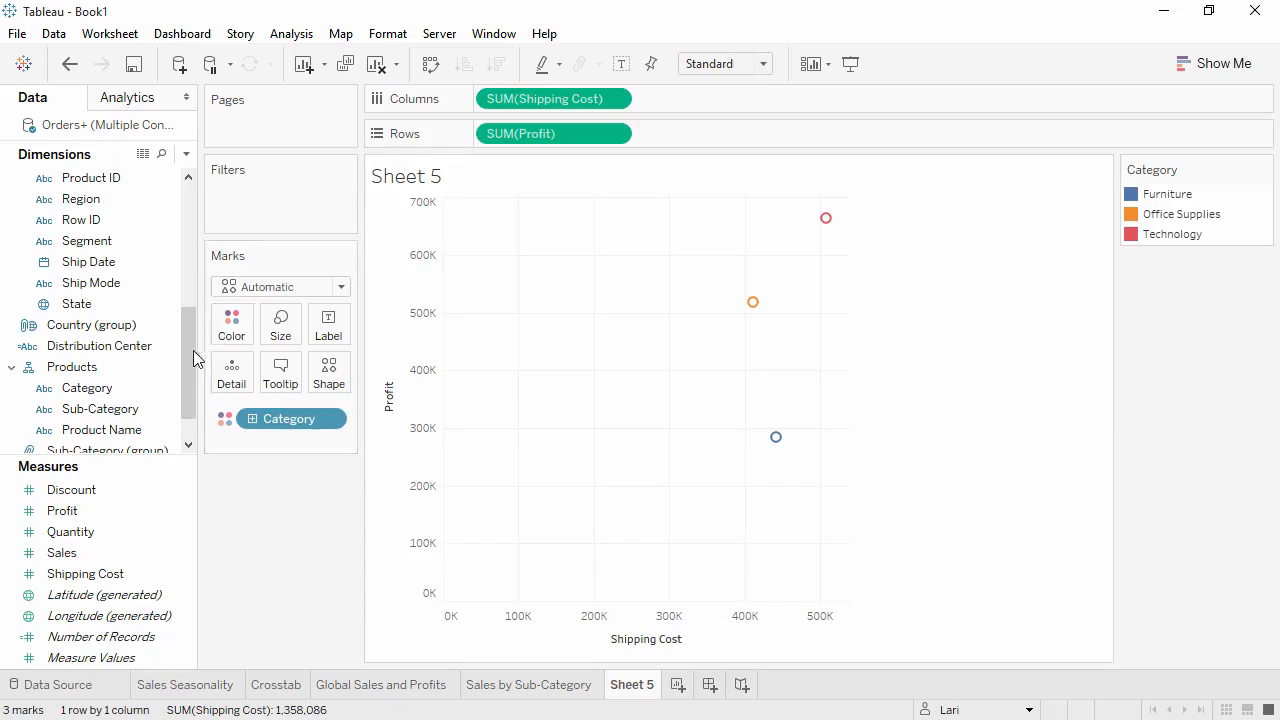
pyautogui.moveTo(193, 350); pyautogui.dragTo(177, 290)
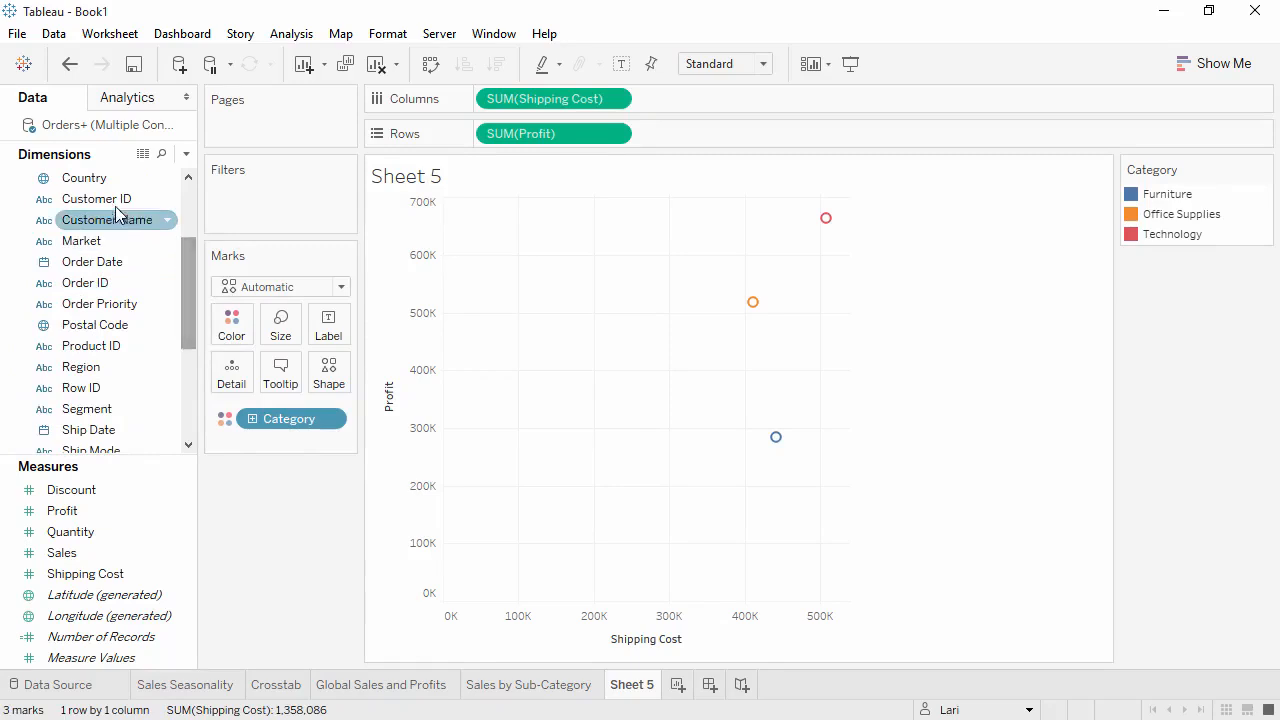
pyautogui.moveTo(110, 203); pyautogui.dragTo(234, 380)
pyautogui.click(546, 356)
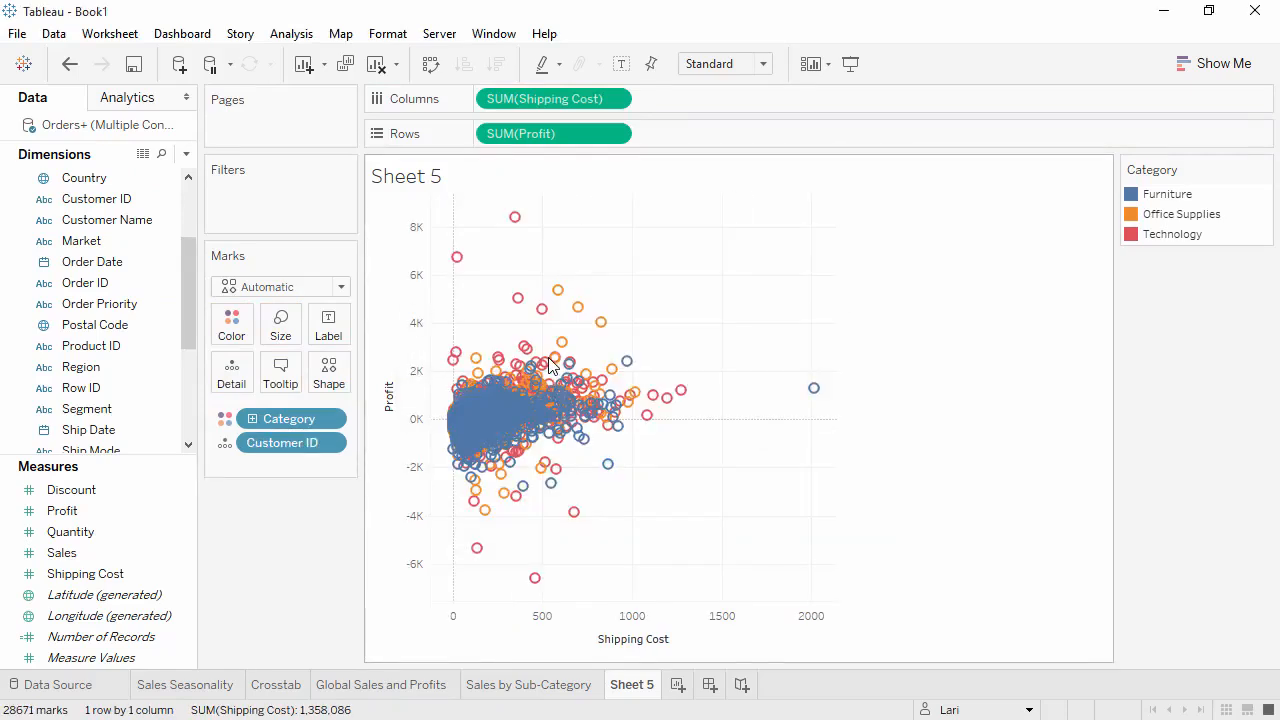
pyautogui.moveTo(554, 362)
pyautogui.moveTo(468, 272)
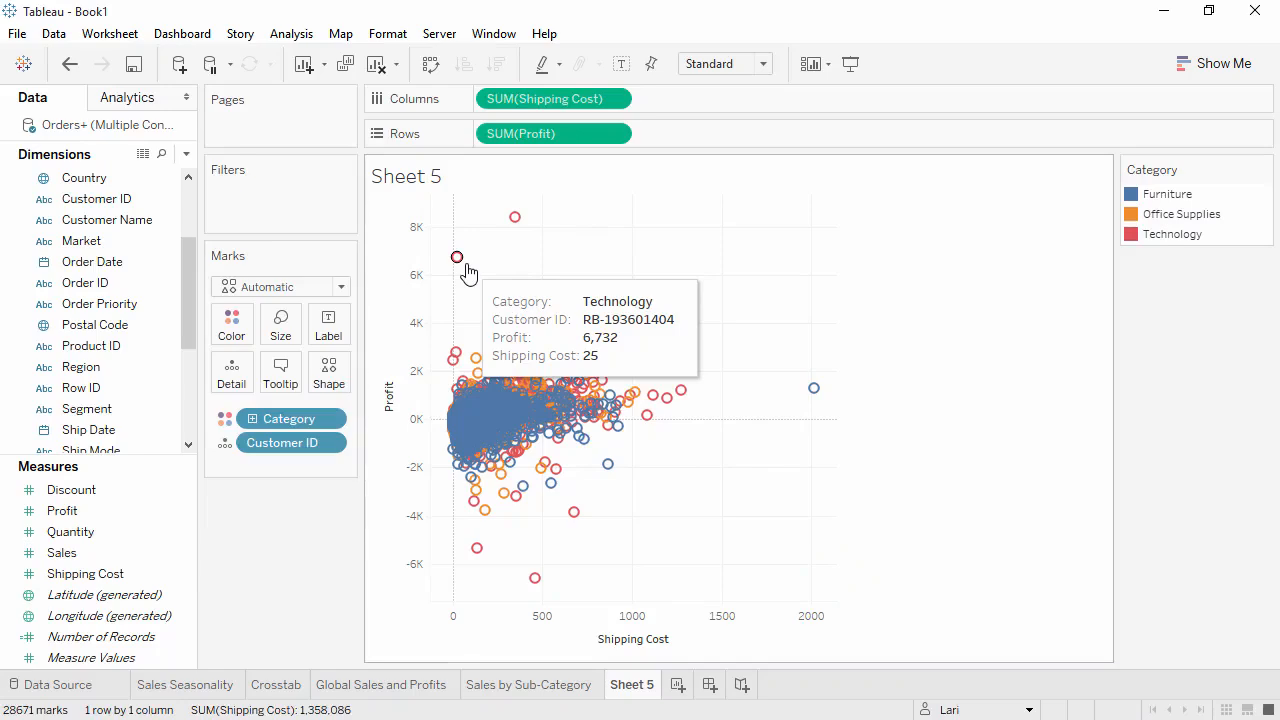
# - Turn off measure aggregation for the scatter plot and undo the change
pyautogui.click(283, 36)
pyautogui.click(299, 80)
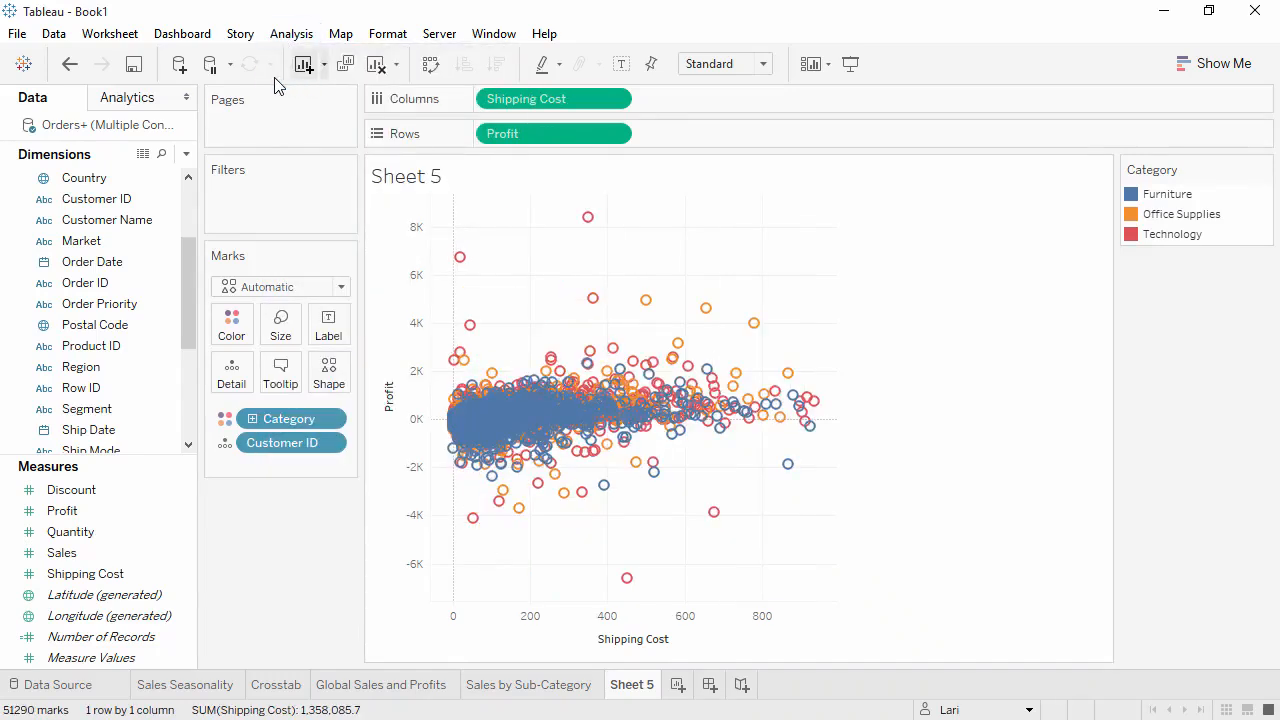
pyautogui.click(70, 65)
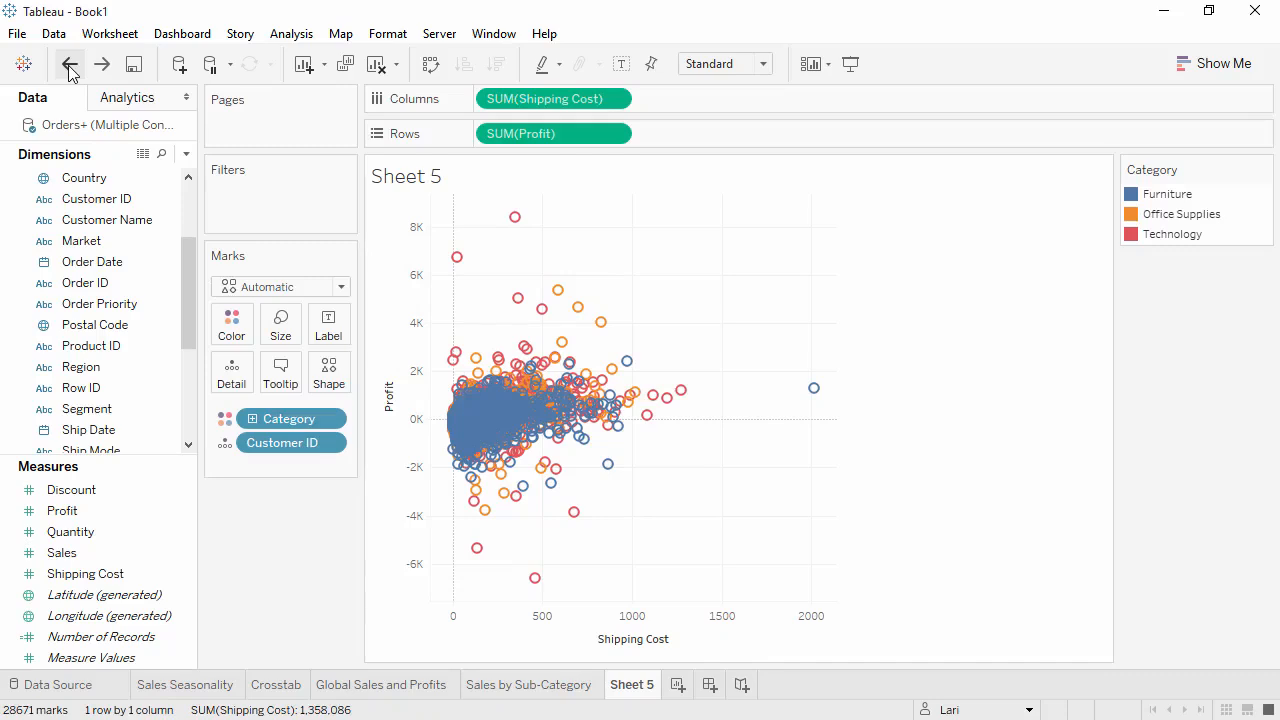
# - Change Category from color to label and add Sub-Category to the mark labels
pyautogui.click(227, 420)
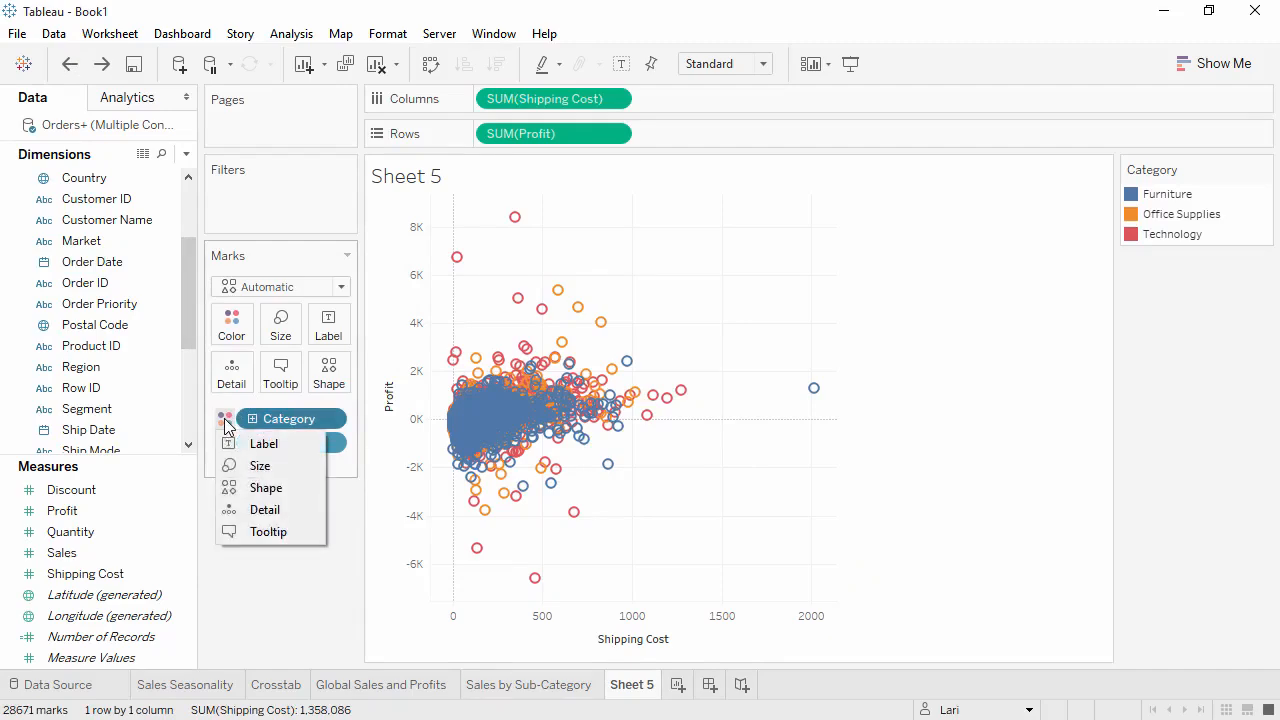
pyautogui.click(262, 443)
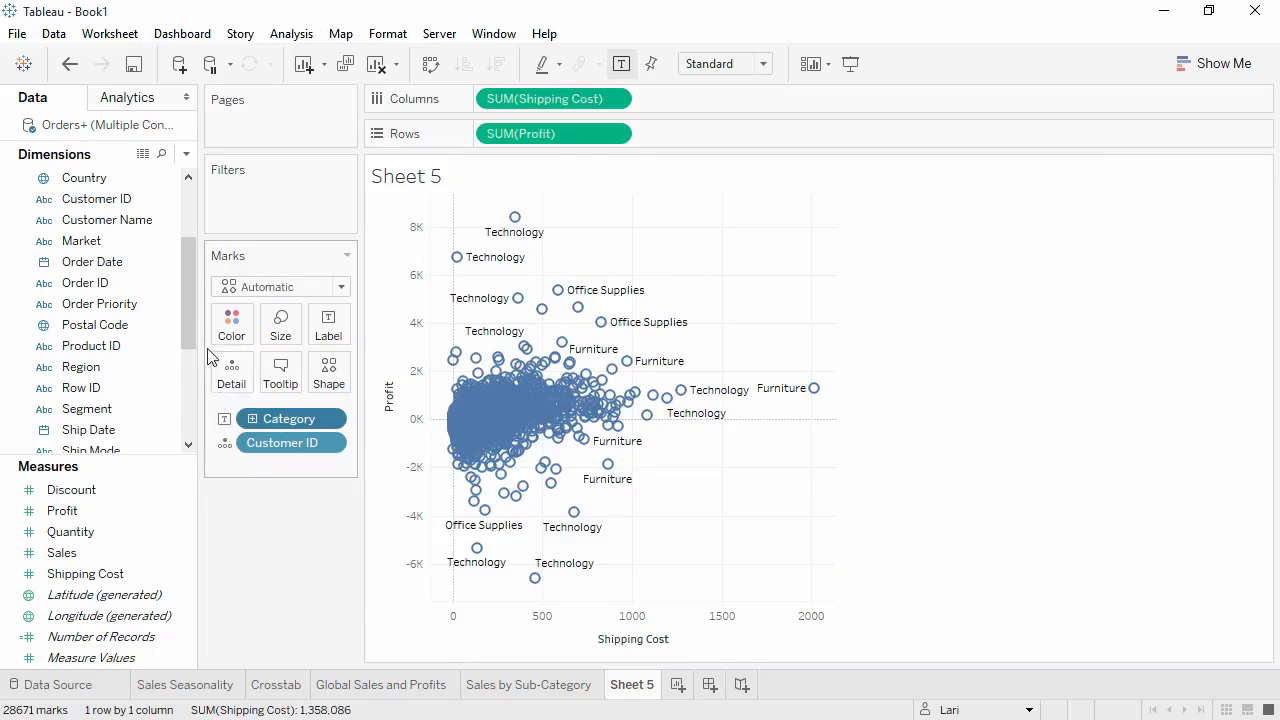
pyautogui.moveTo(190, 326); pyautogui.dragTo(185, 440)
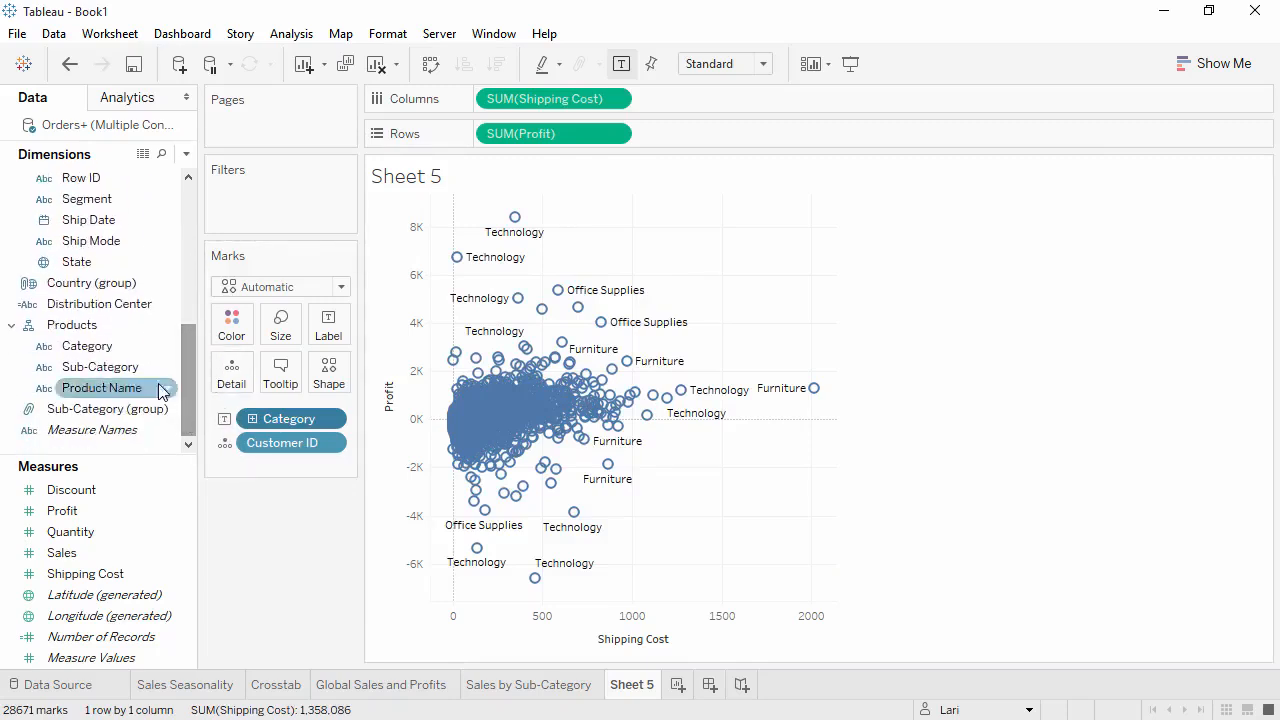
pyautogui.moveTo(150, 367); pyautogui.dragTo(331, 336)
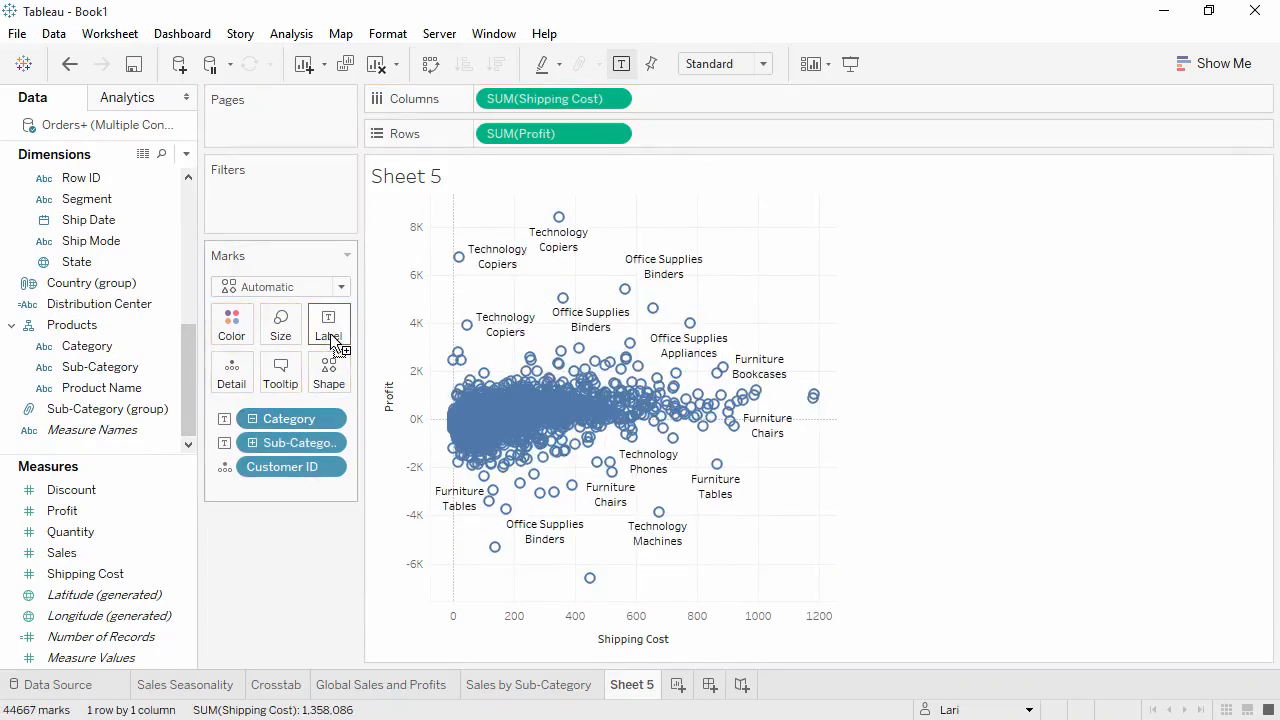
# - Italicize the Sub-Category line in the label text and turn off the mark labels
pyautogui.click(331, 337)
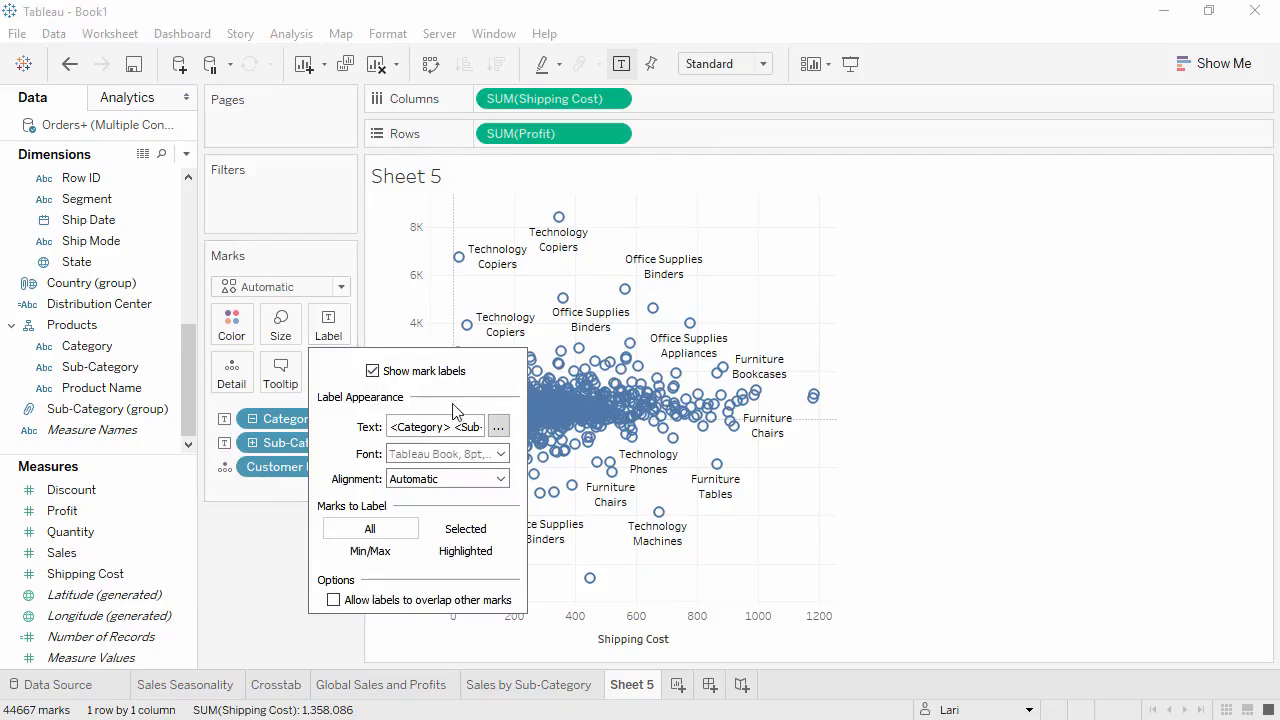
pyautogui.click(498, 430)
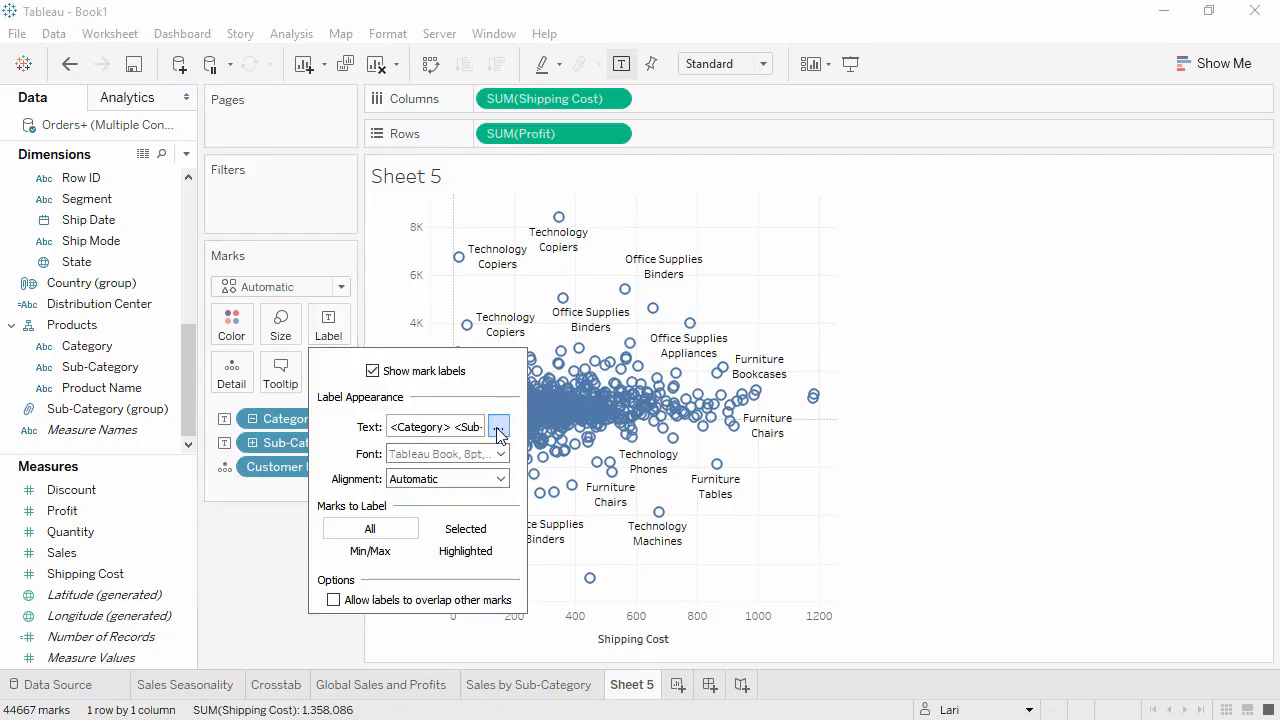
pyautogui.moveTo(719, 290); pyautogui.dragTo(578, 287)
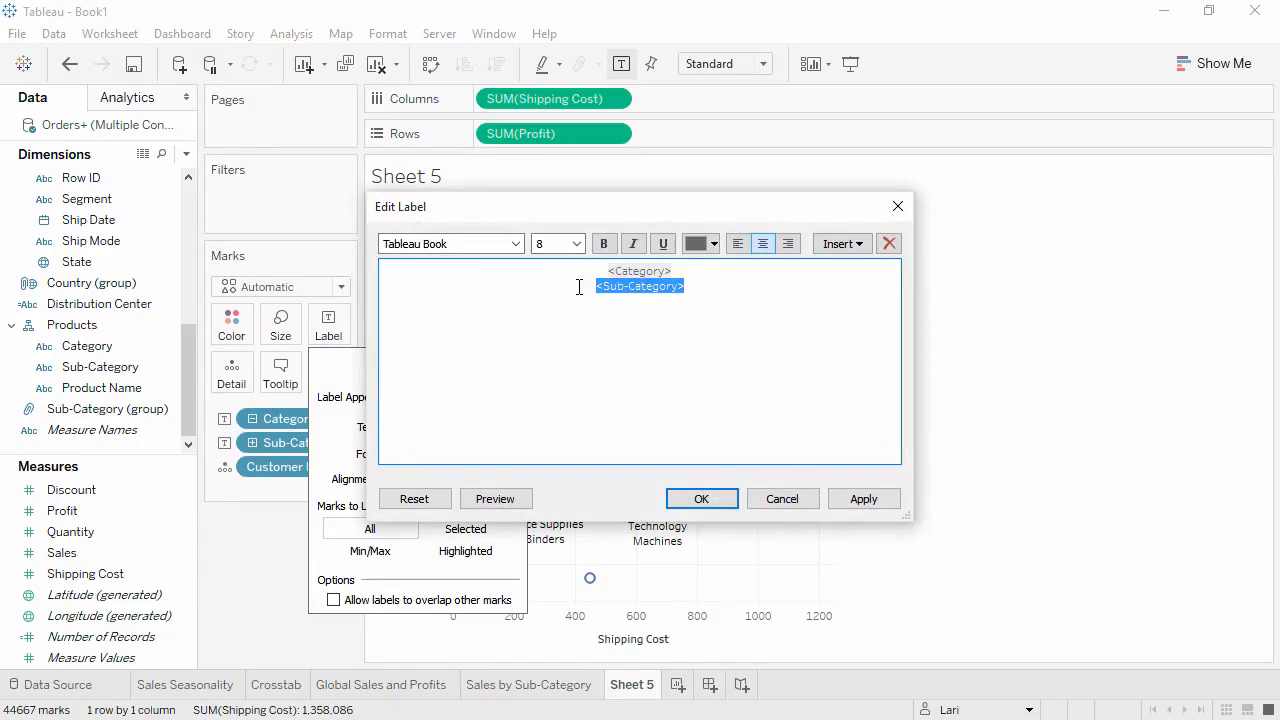
pyautogui.click(633, 244)
pyautogui.click(679, 502)
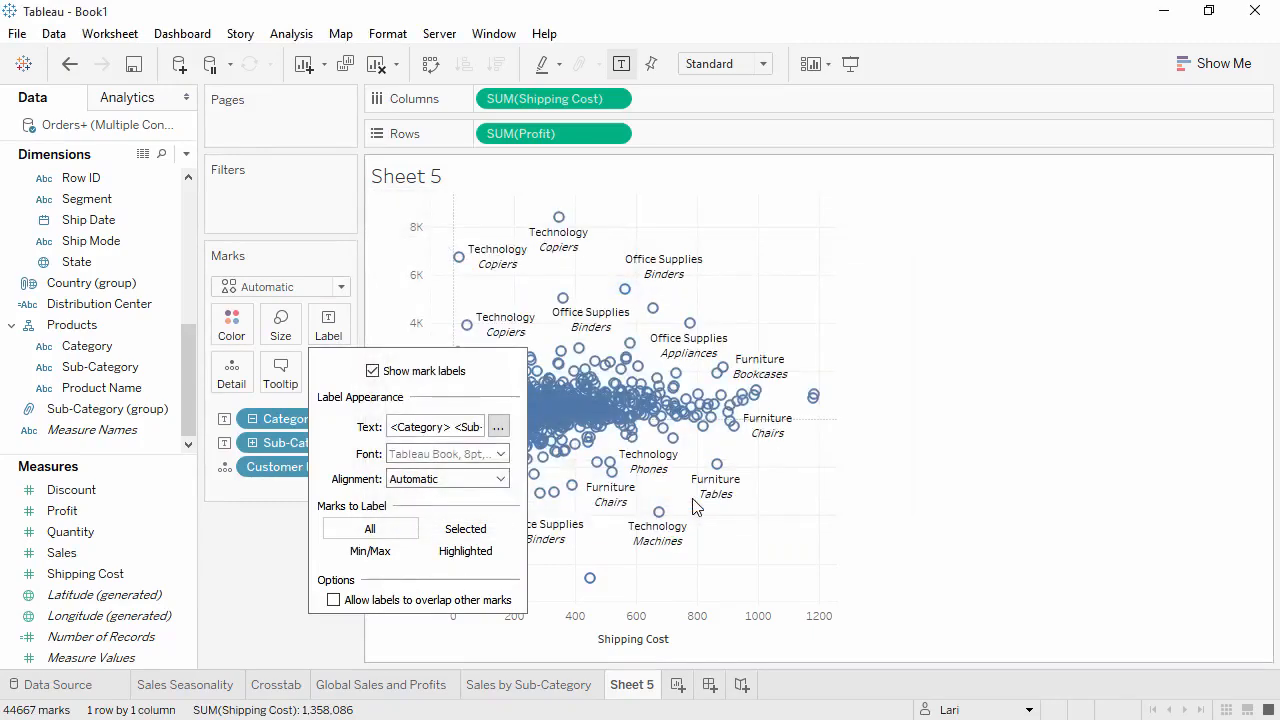
pyautogui.click(372, 371)
pyautogui.click(246, 543)
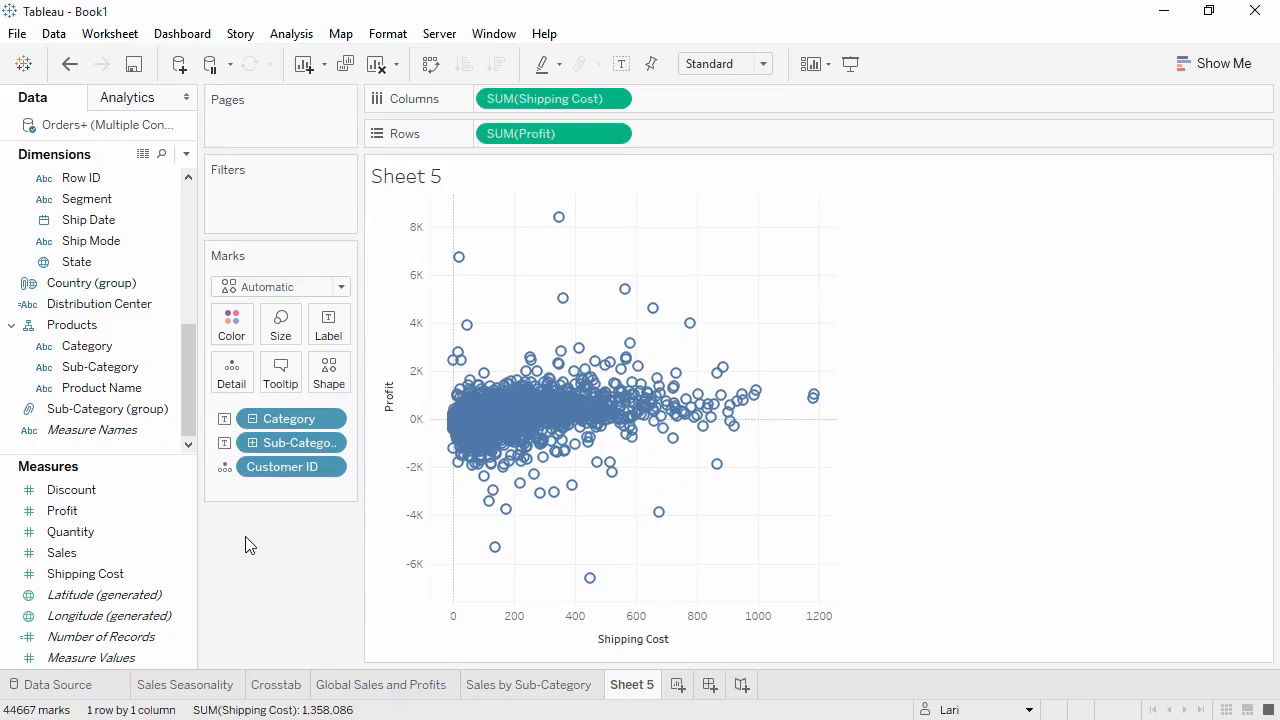
# - Size the scatter plot's marks by Returned
pyautogui.scroll(3, 194, 328)
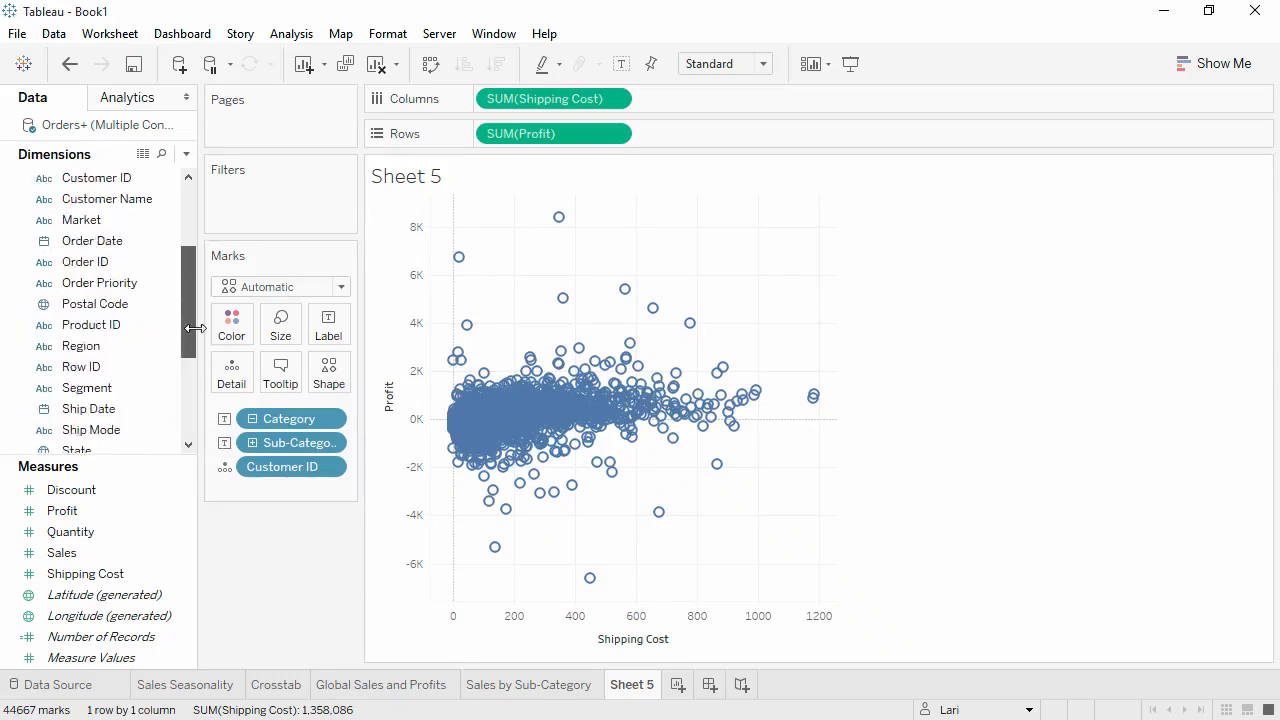
pyautogui.scroll(2, 194, 328)
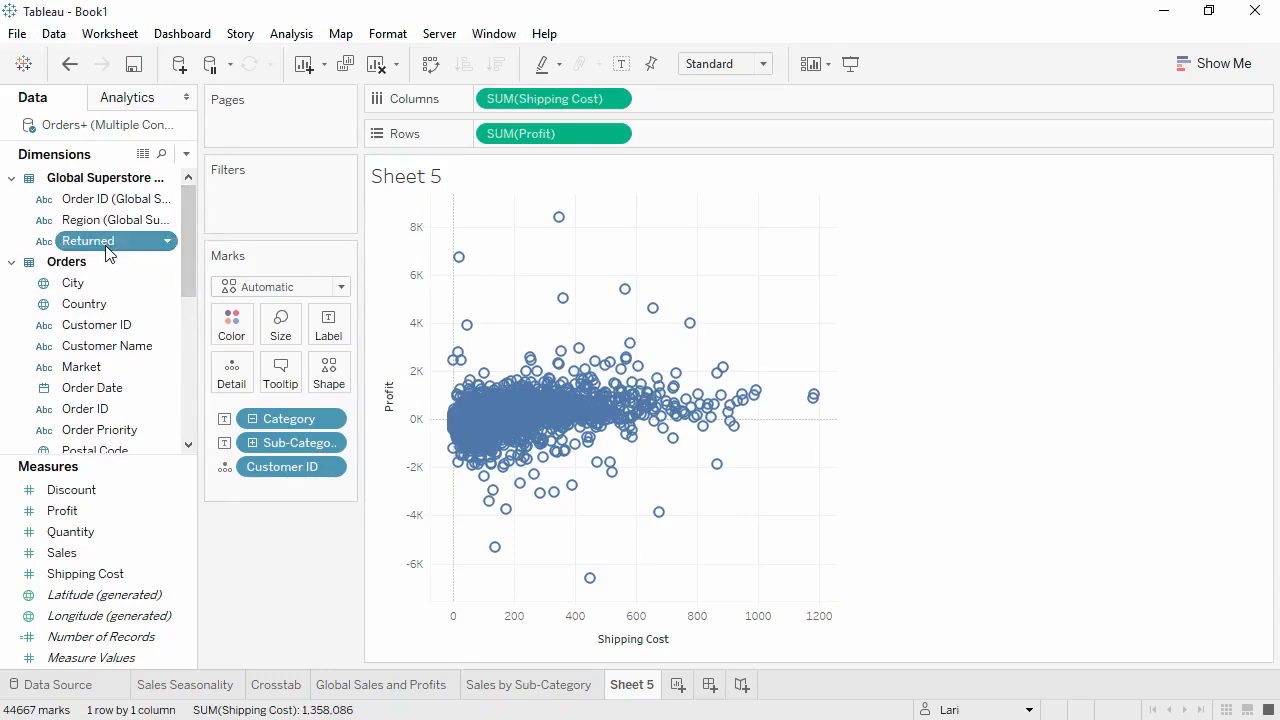
pyautogui.moveTo(108, 250); pyautogui.dragTo(283, 335)
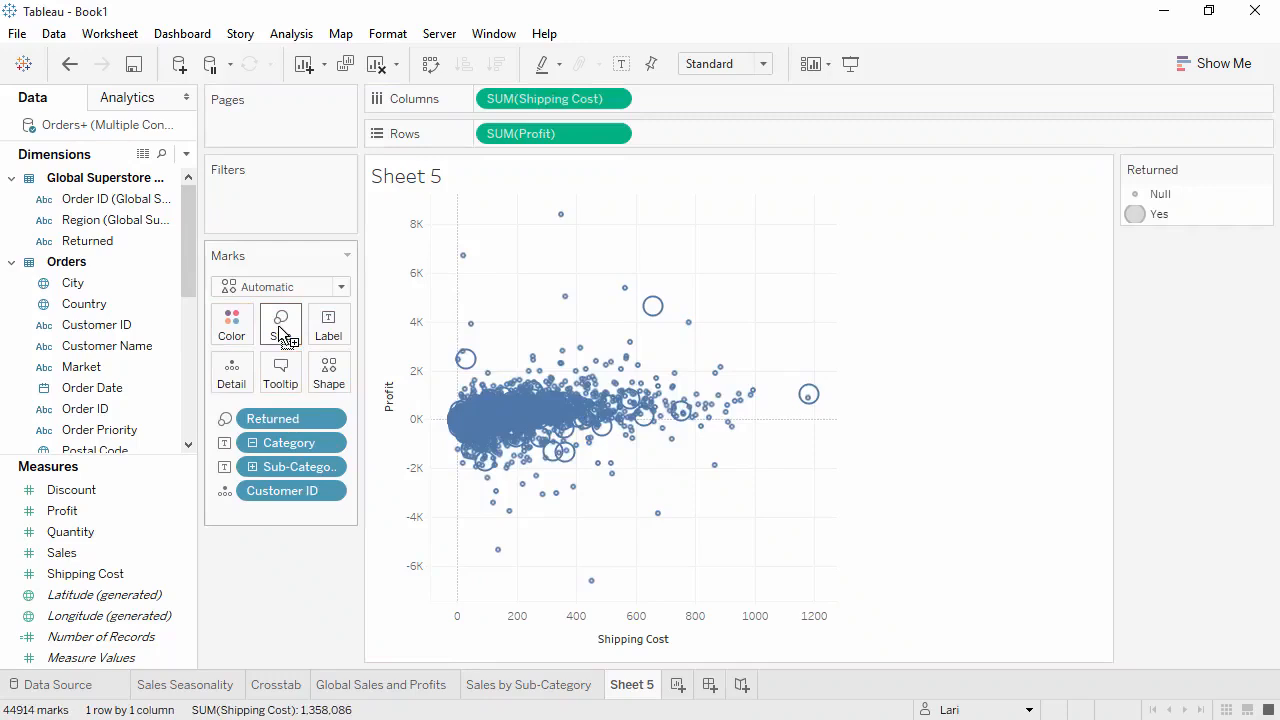
pyautogui.moveTo(808, 396)
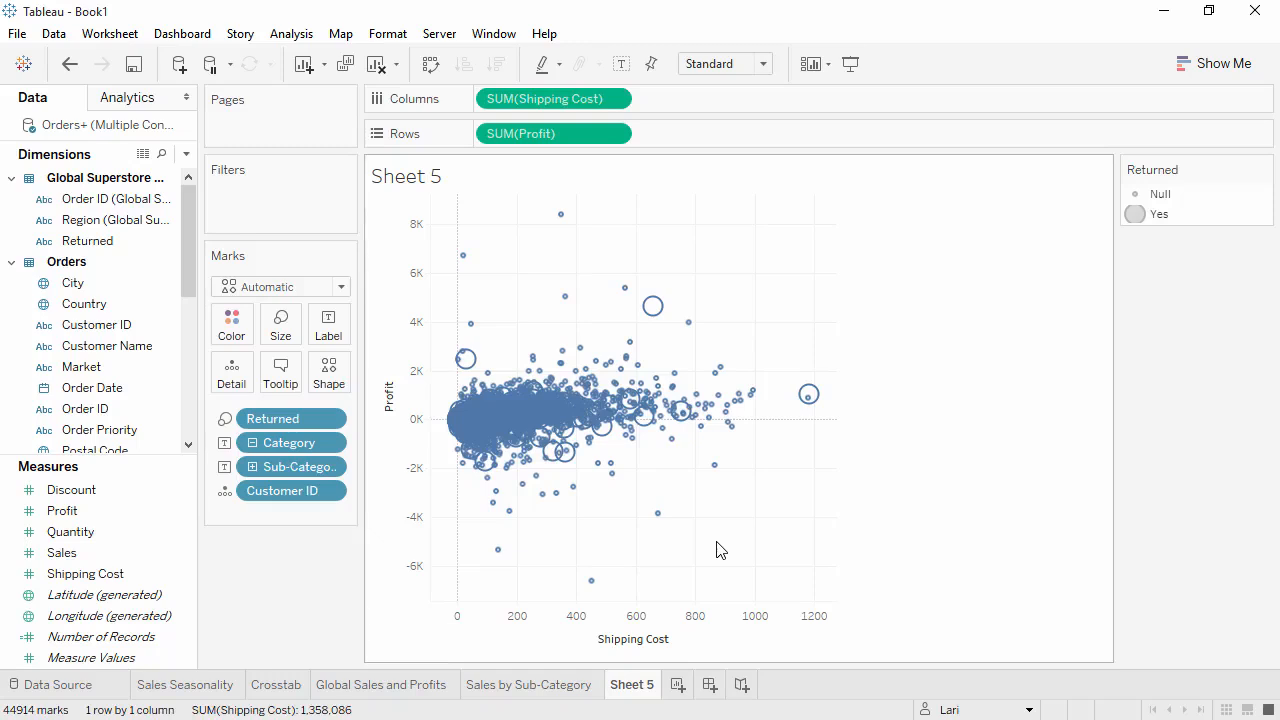
# - Remove Sub-Category and Returned from the marks and switch Category back to color
pyautogui.moveTo(287, 467); pyautogui.dragTo(287, 557)
pyautogui.moveTo(291, 417); pyautogui.dragTo(286, 560)
pyautogui.click(226, 443)
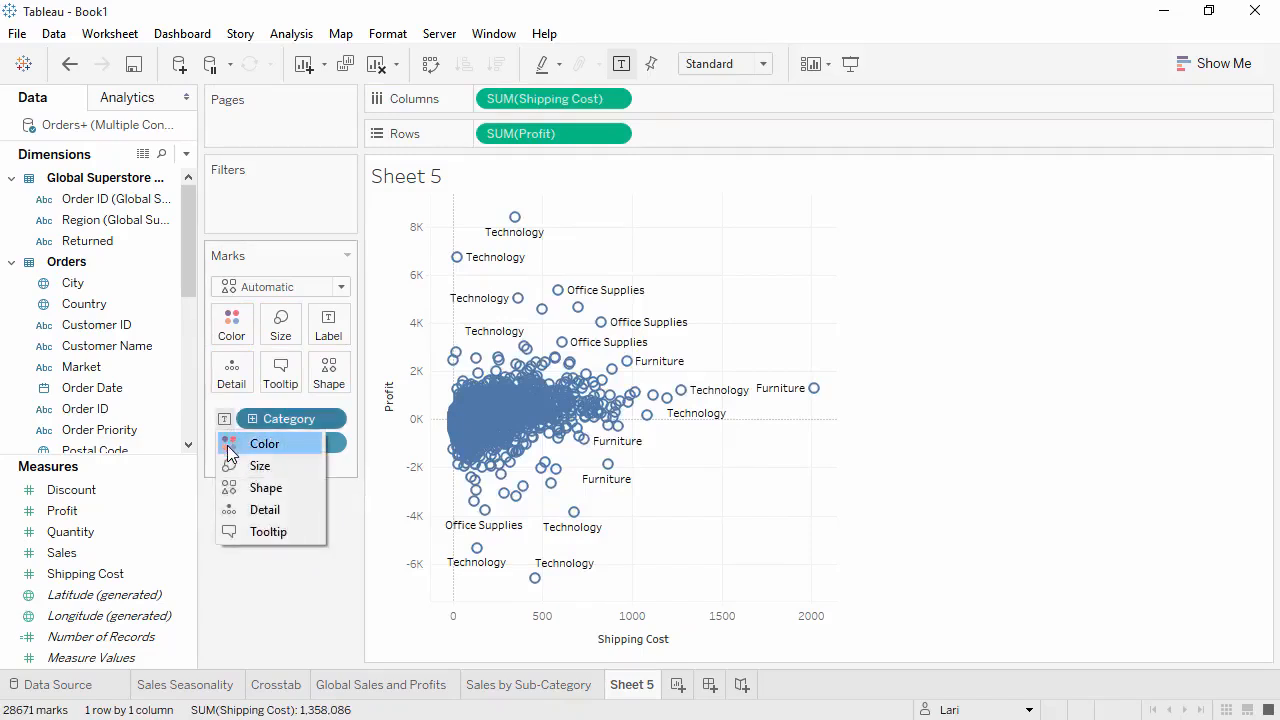
pyautogui.click(229, 447)
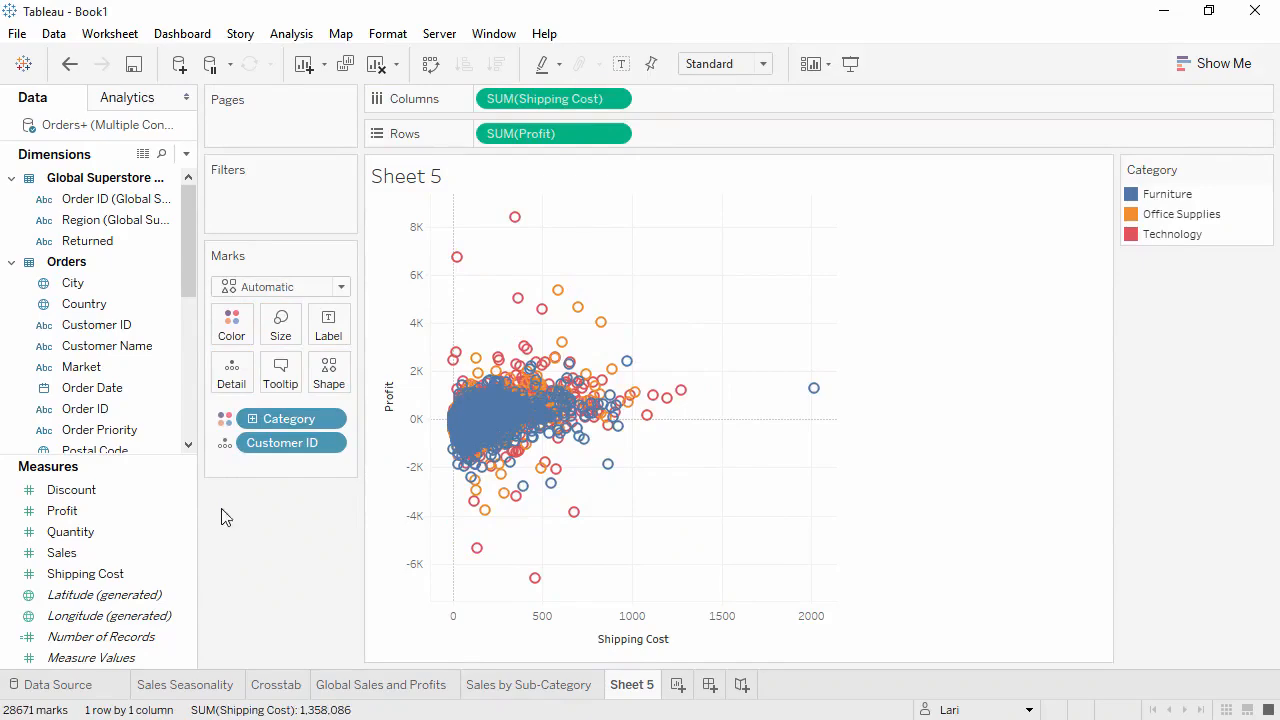
# - Add trend lines to the scatter plot for each Category, inspect the Furniture line, and remove them
pyautogui.click(143, 104)
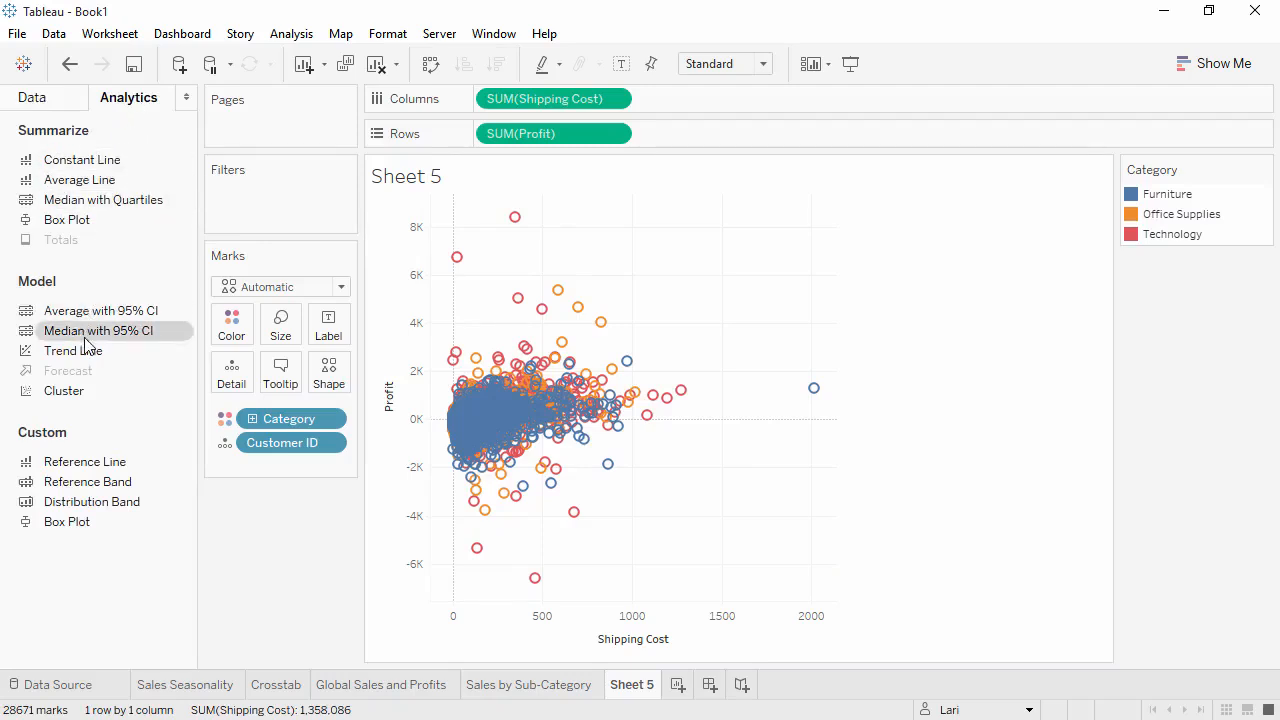
pyautogui.moveTo(86, 350); pyautogui.dragTo(557, 228)
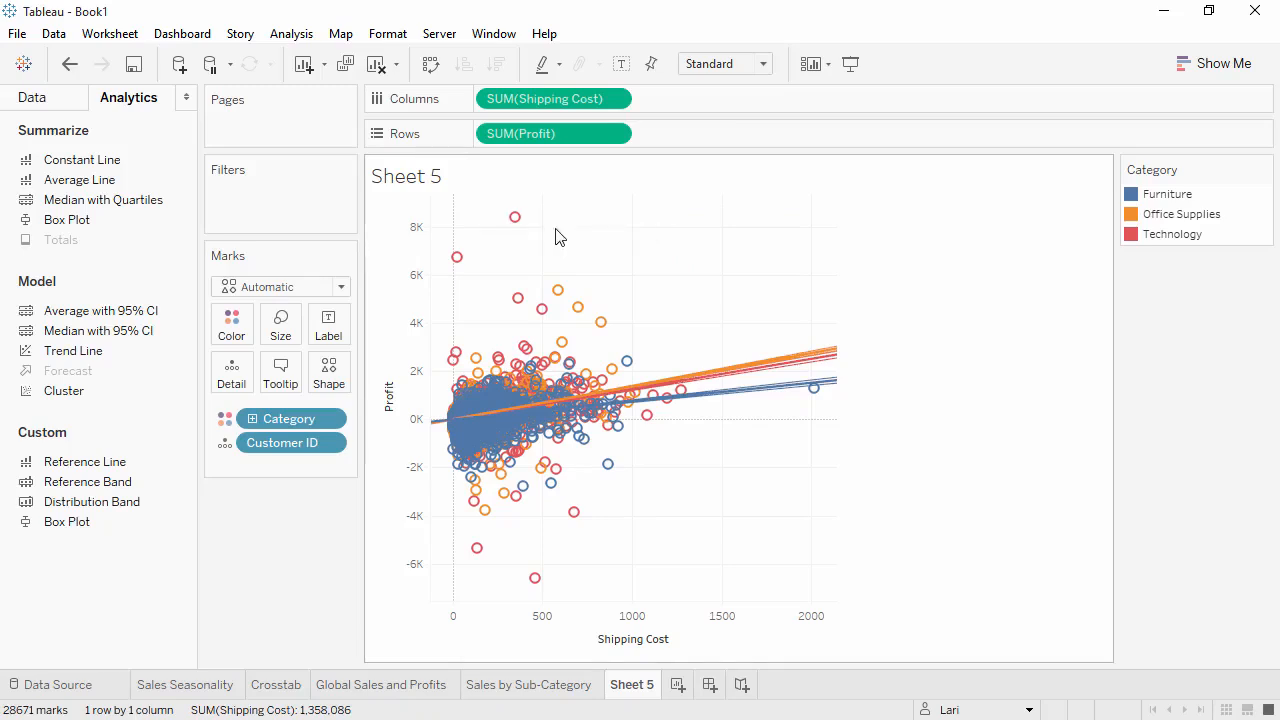
pyautogui.moveTo(748, 398)
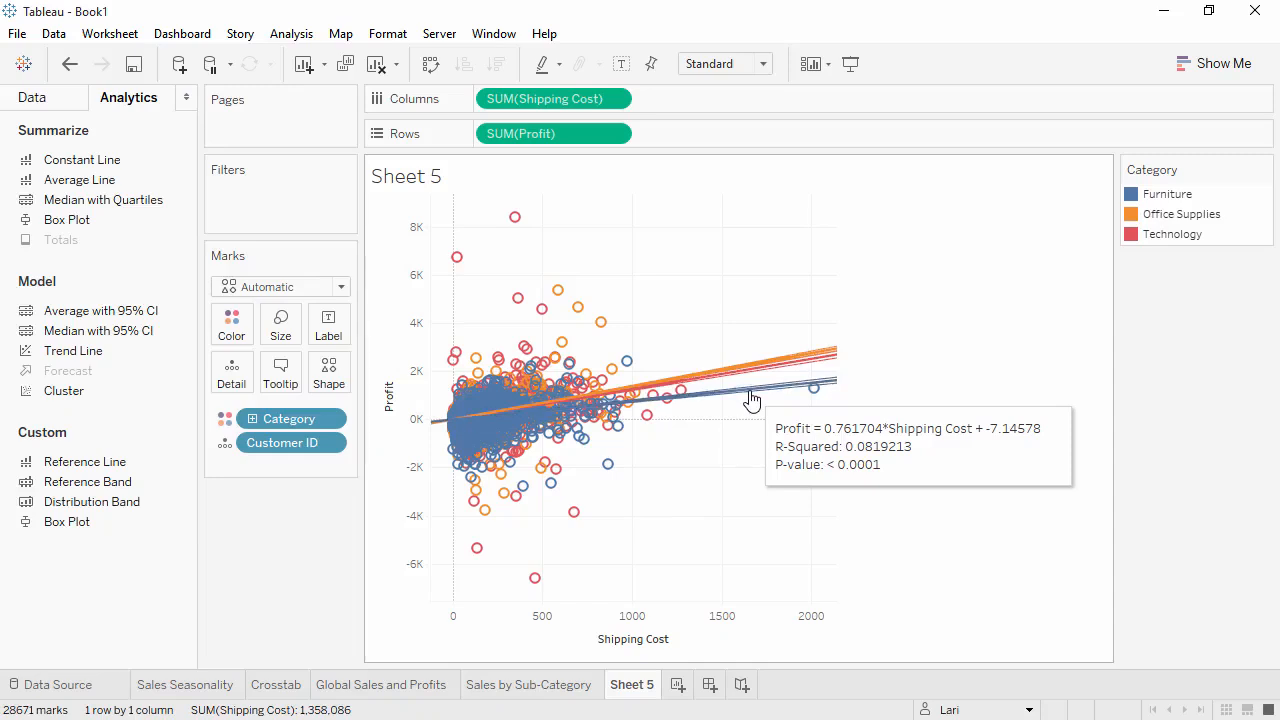
pyautogui.moveTo(752, 400); pyautogui.dragTo(275, 547)
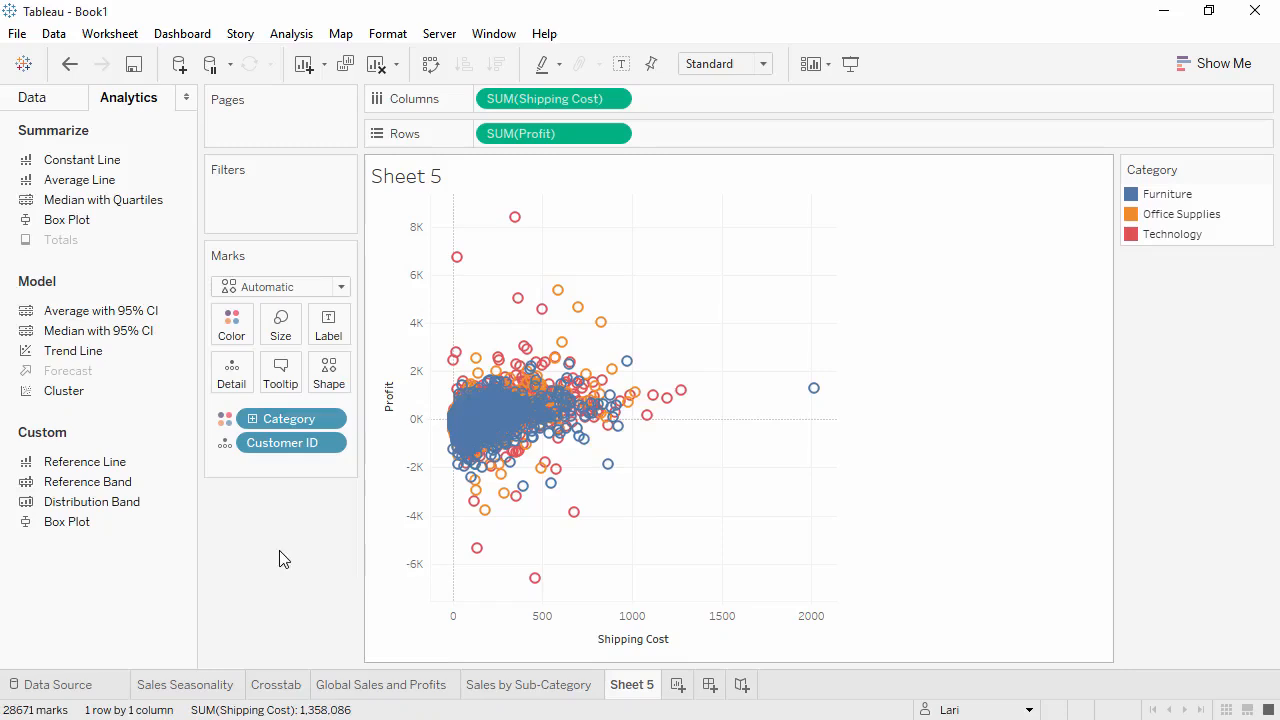
# - Select the outlying marks with the lowest Profit, below about -2K, and view their underlying summary data
pyautogui.moveTo(457, 592); pyautogui.dragTo(655, 490)
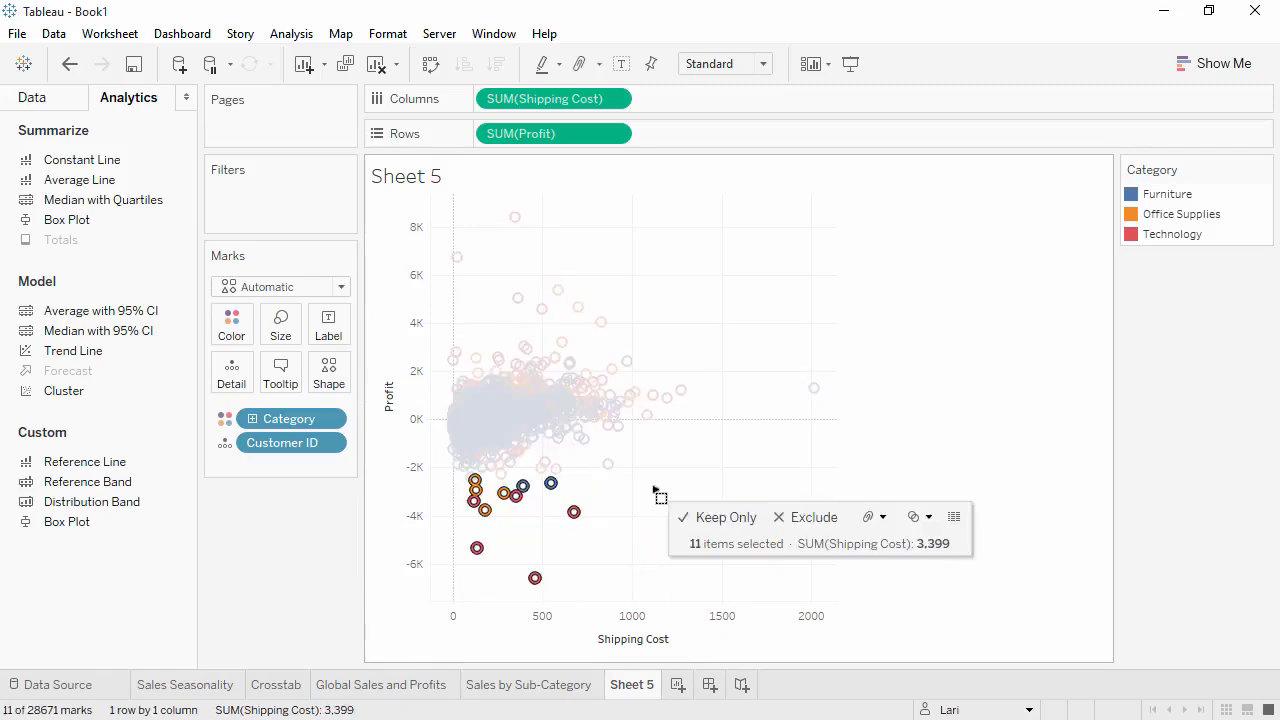
pyautogui.click(955, 517)
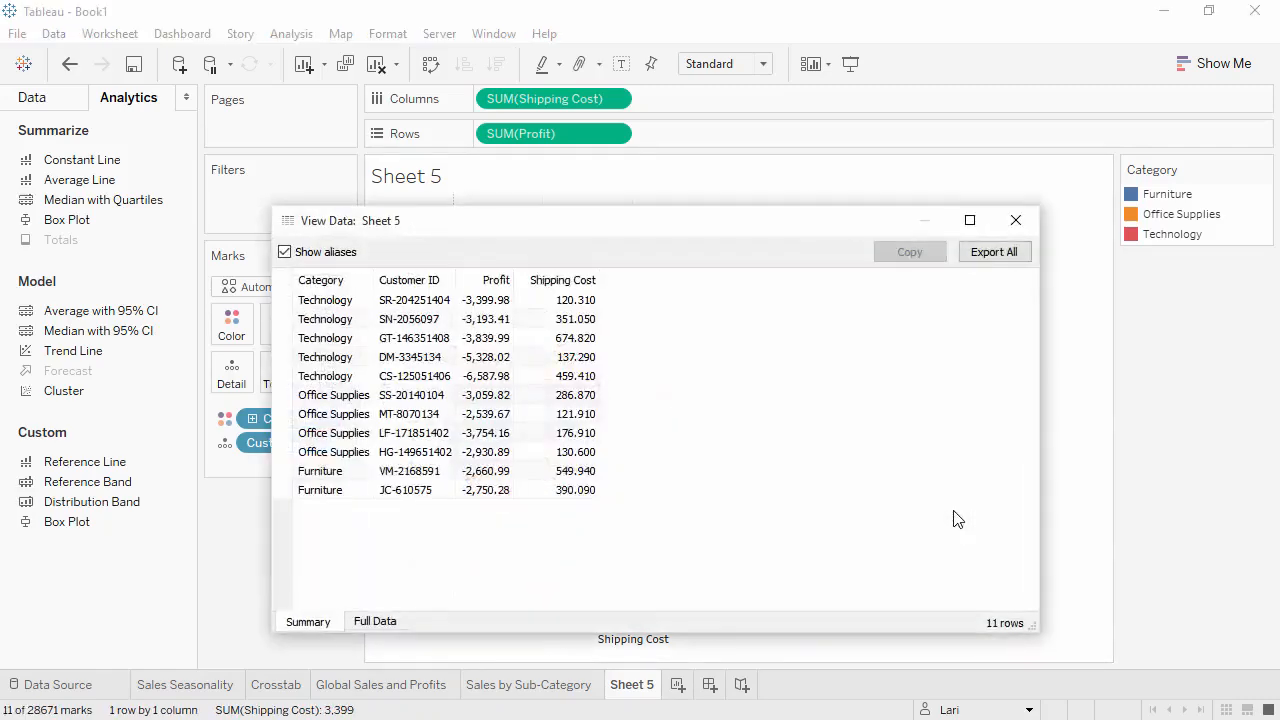
# - View the full underlying records of the selected low-profit marks, including all fields, and close the data window
pyautogui.click(392, 619)
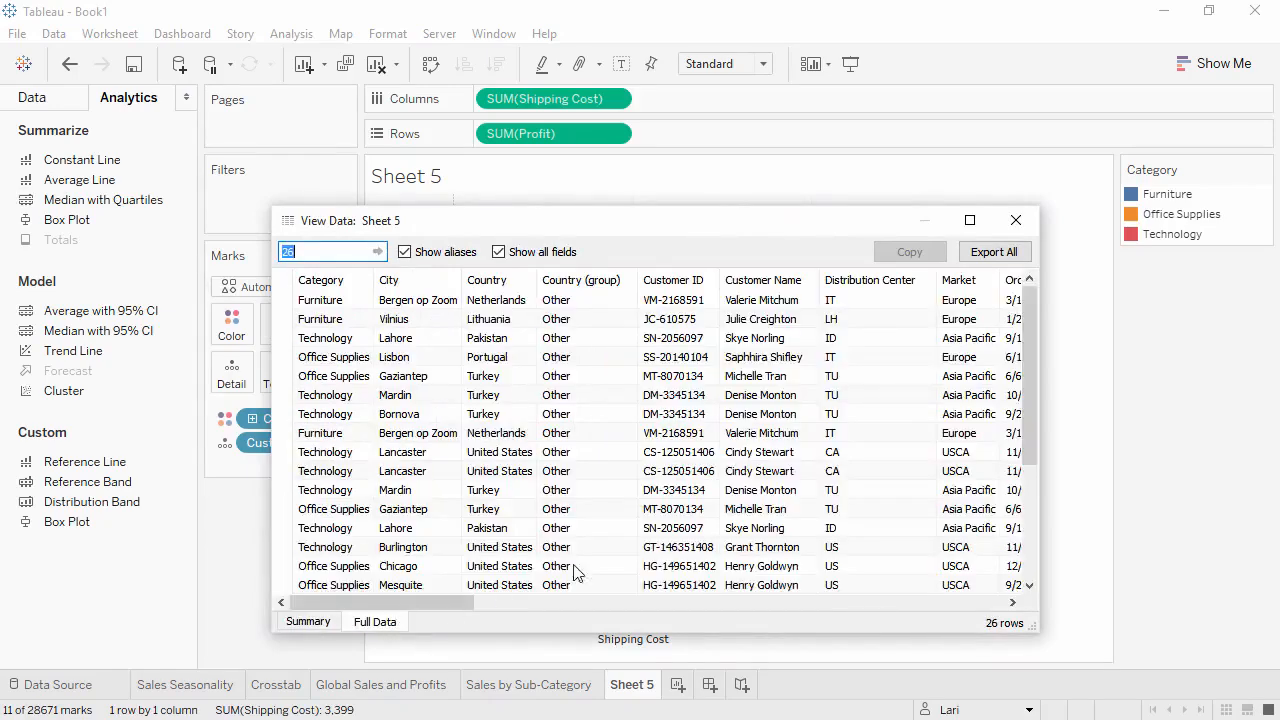
pyautogui.click(1013, 222)
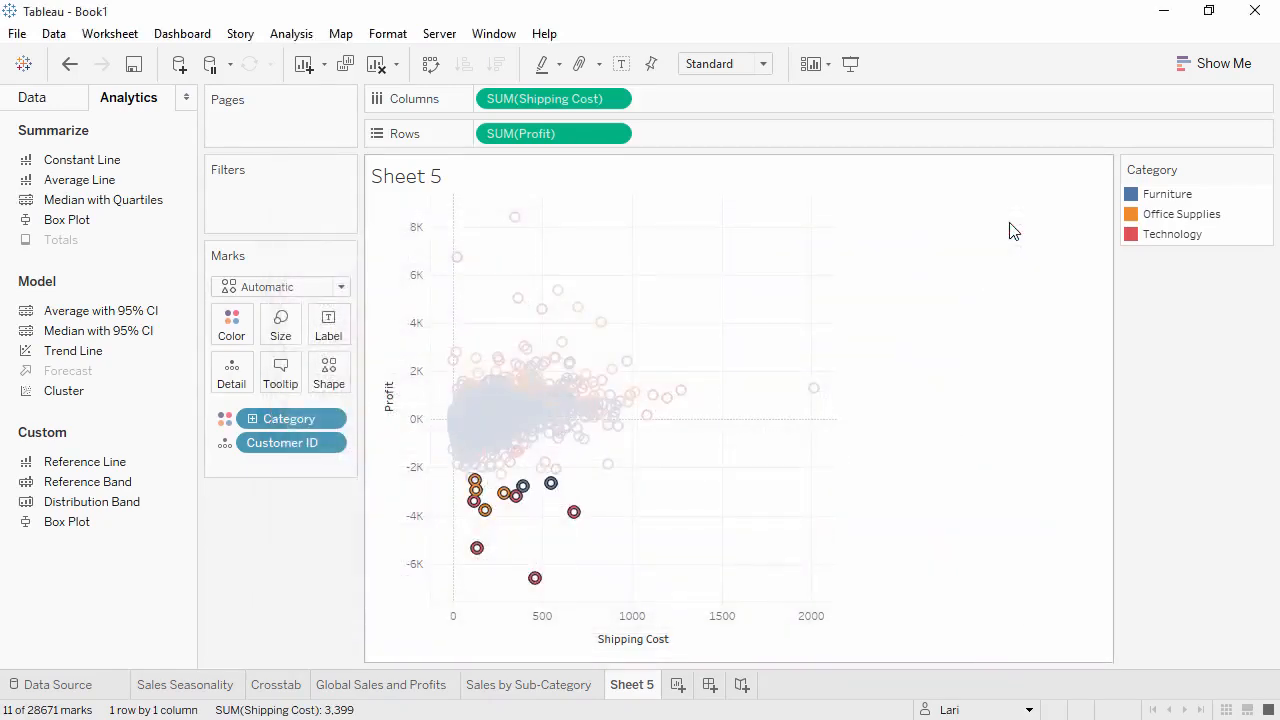
# - Distinguish Category by shape instead of color in the scatter plot and color all marks light gray
pyautogui.click(226, 443)
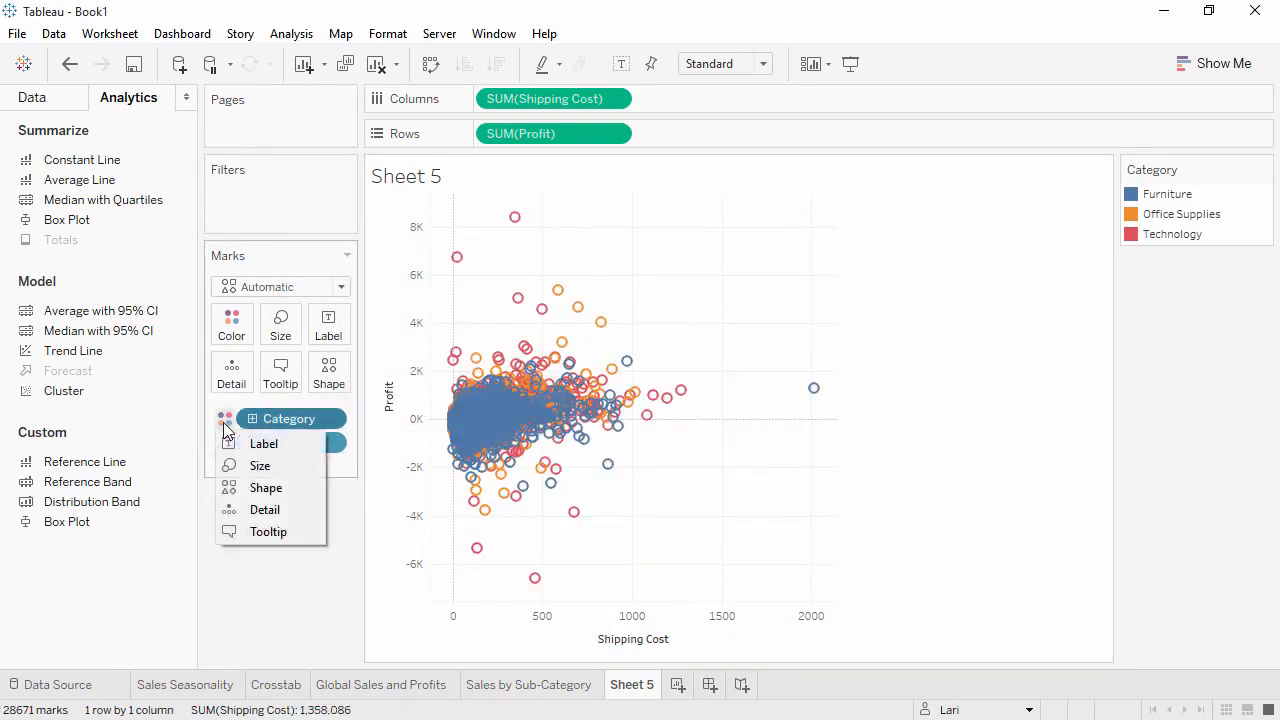
pyautogui.click(230, 488)
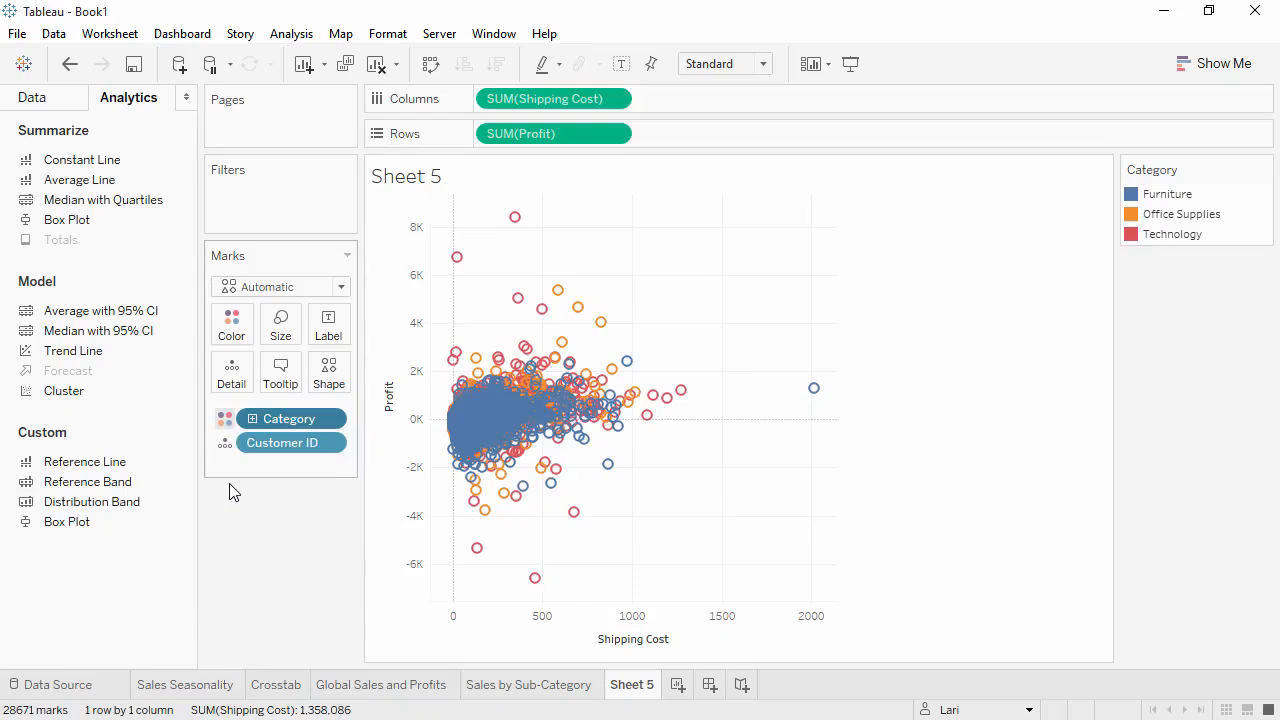
pyautogui.click(235, 330)
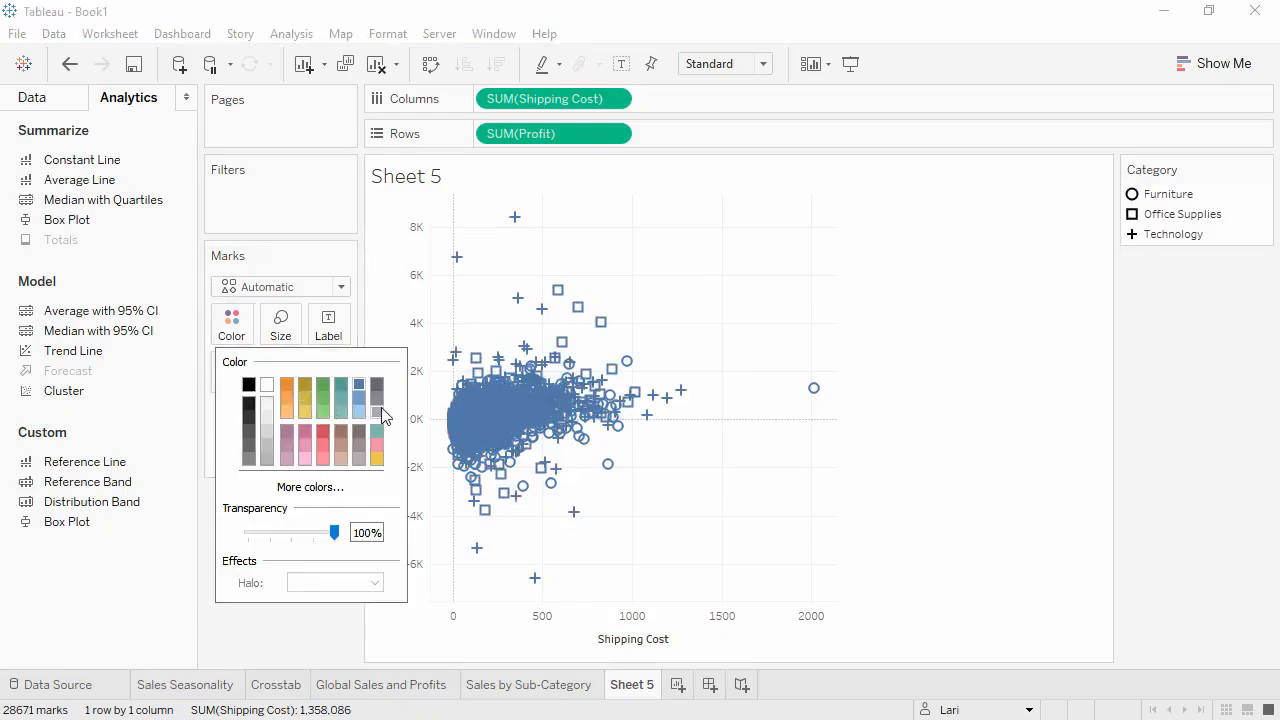
pyautogui.click(378, 411)
pyautogui.click(323, 629)
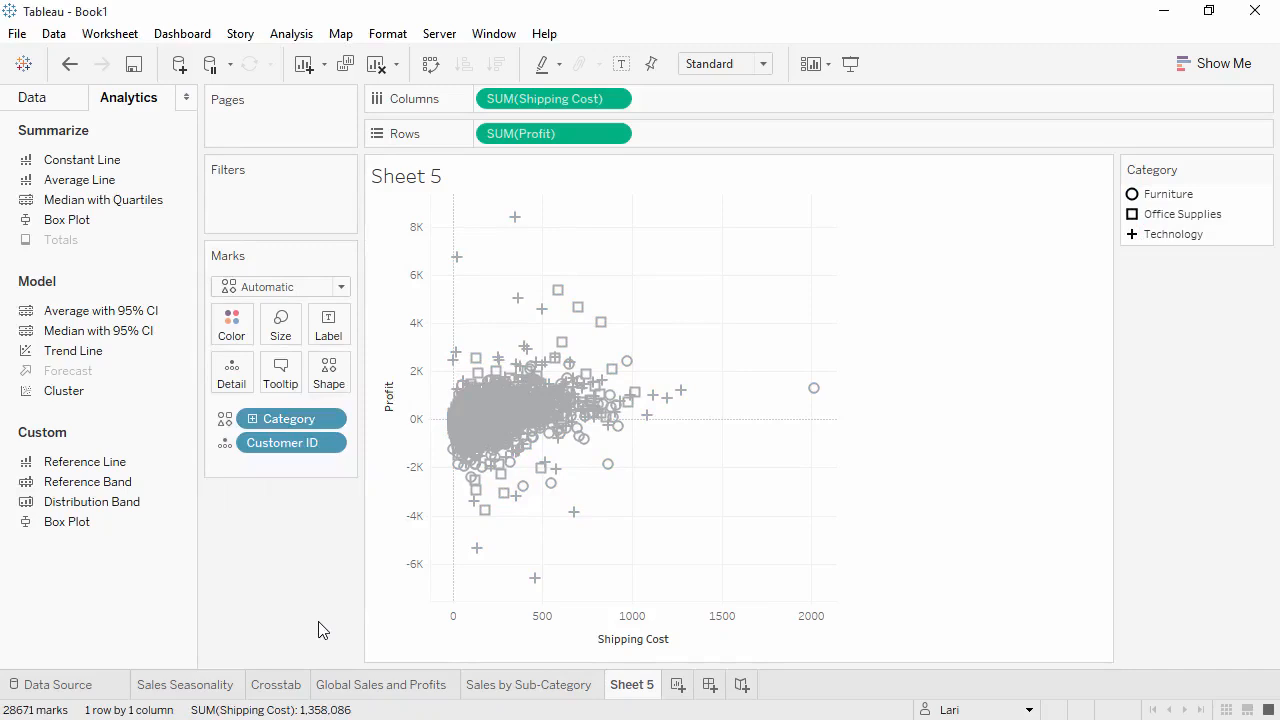
# - Rename the scatter plot sheet Customer Breakdown and preview all the sheets as thumbnails
pyautogui.doubleClick(631, 685)
pyautogui.write('Customer Breakdown')
pyautogui.press('Return')
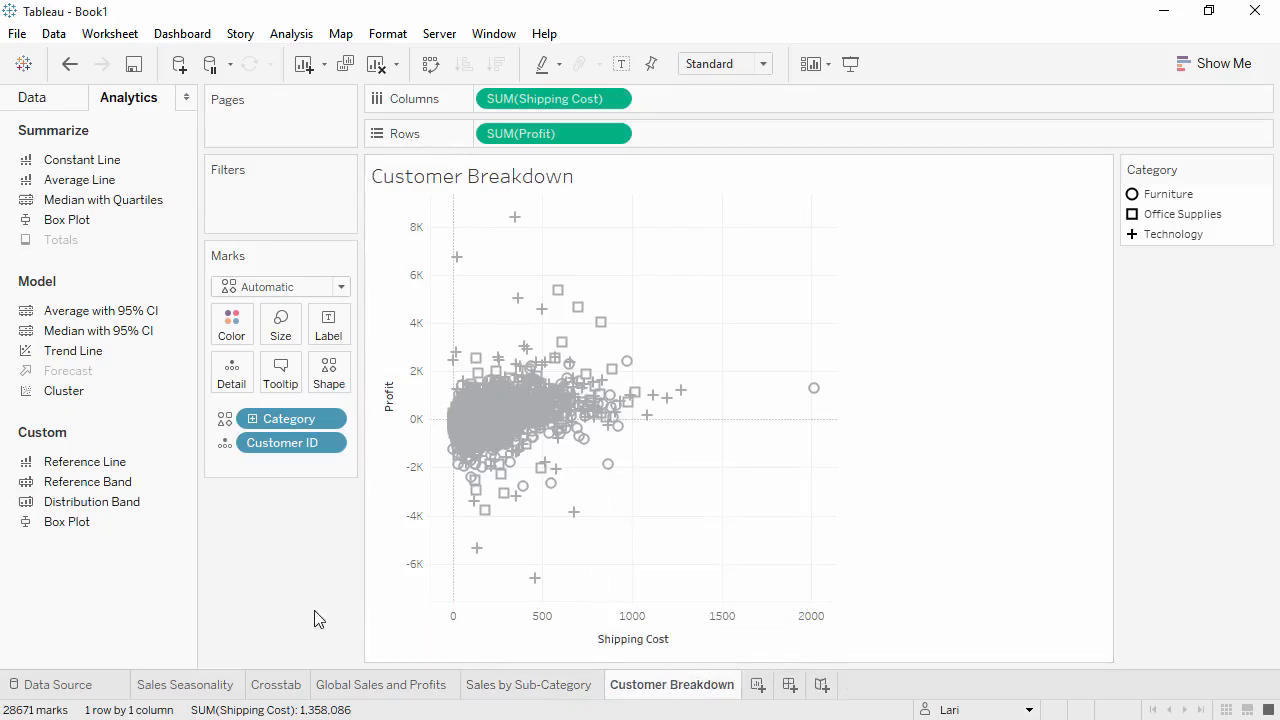
pyautogui.click(1227, 710)
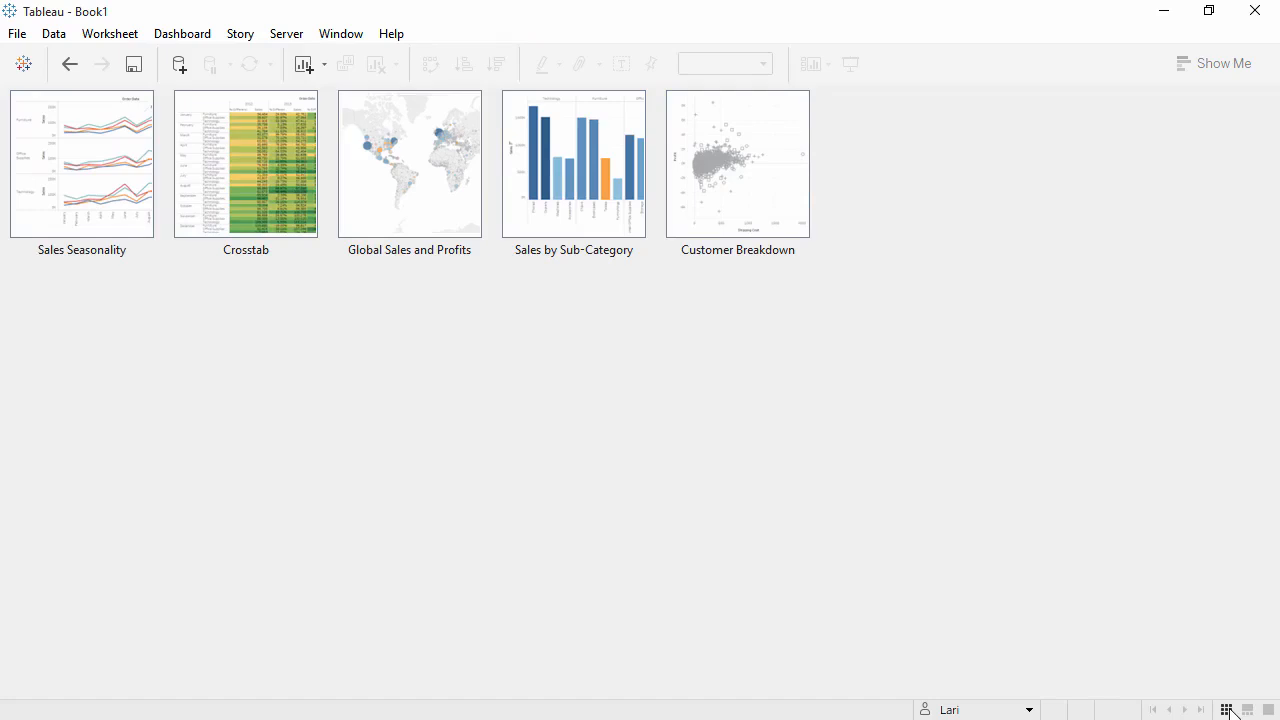
pyautogui.click(1267, 710)
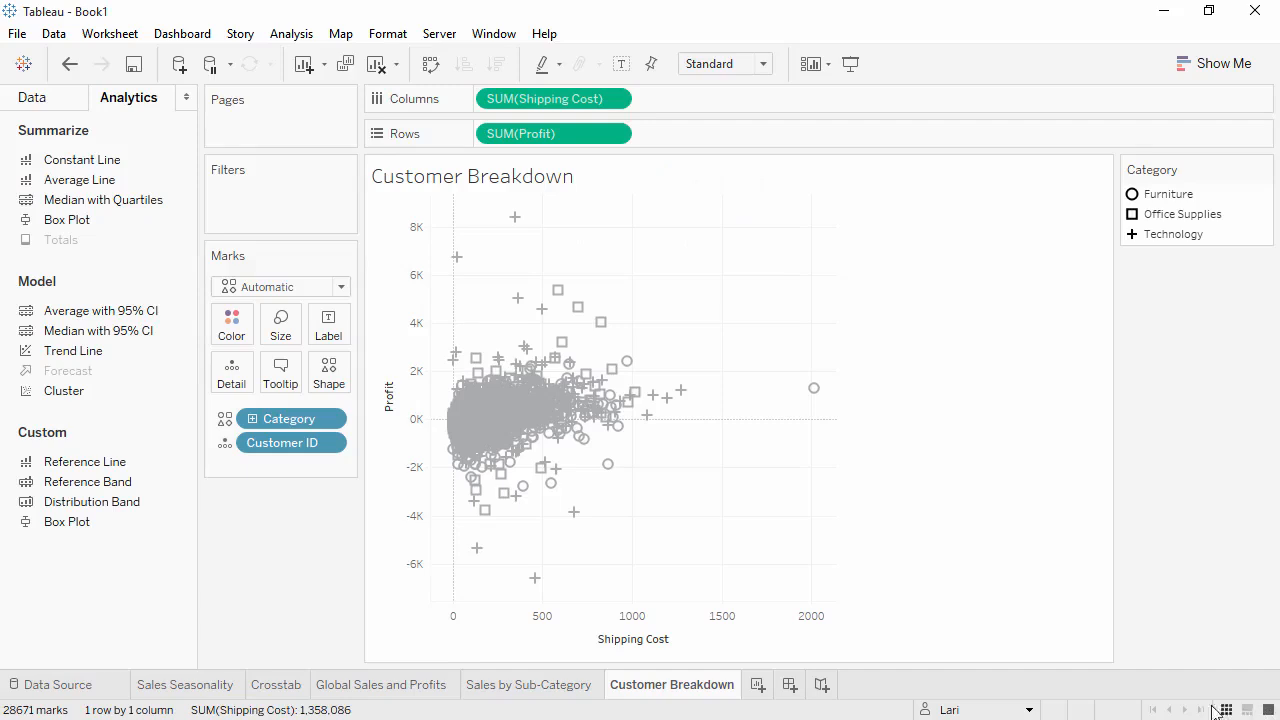
# - Create a new dashboard and name it Sales Dashboard
pyautogui.click(790, 686)
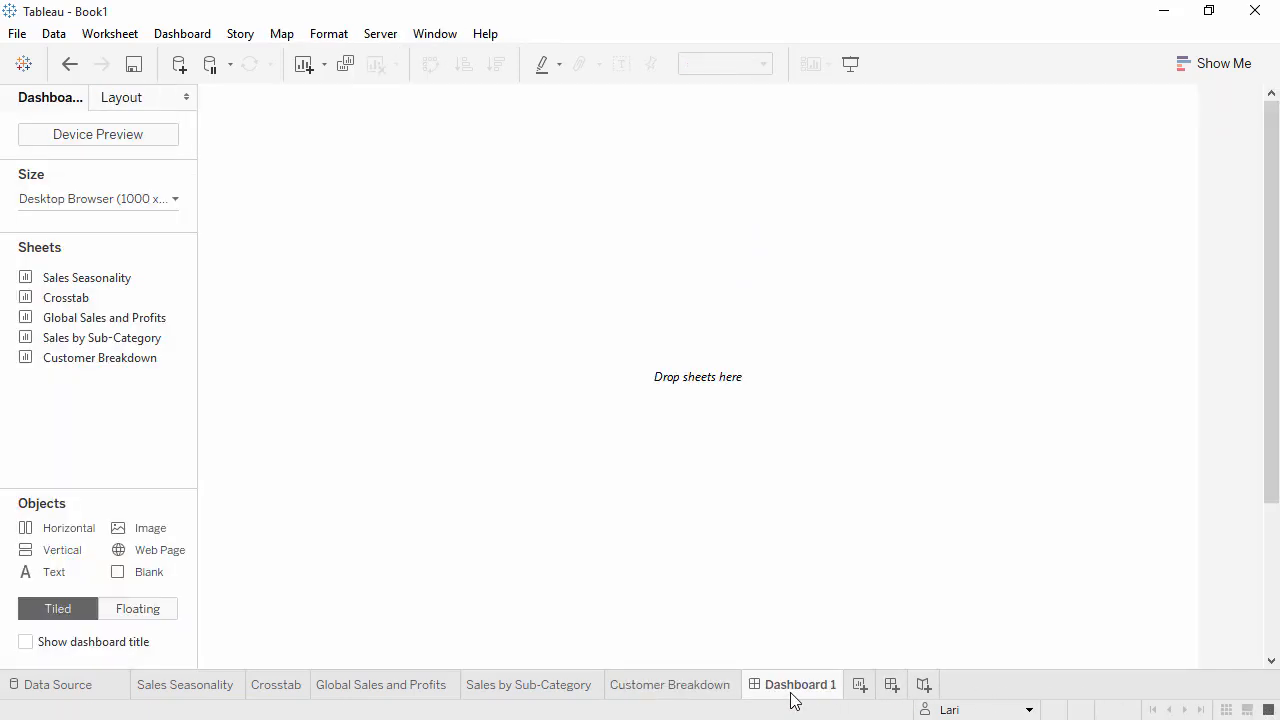
pyautogui.doubleClick(791, 686)
pyautogui.write('Sales Dashboard')
pyautogui.press('Return')
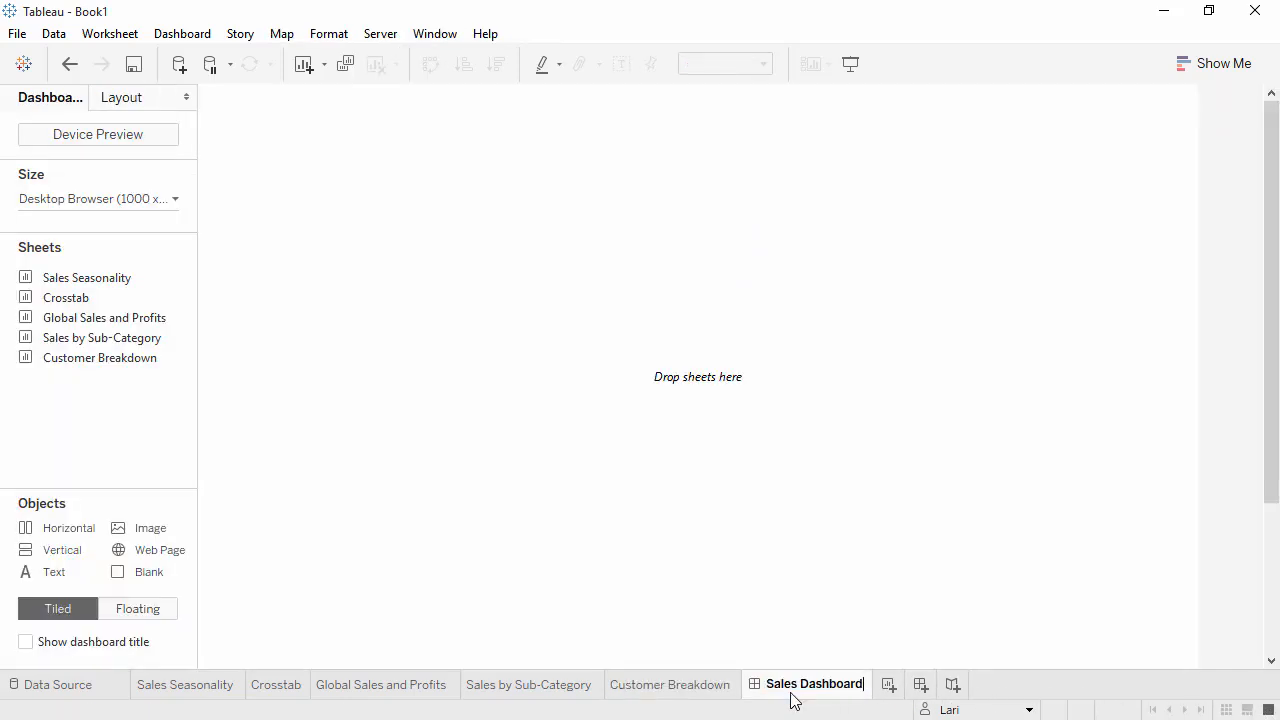
# - Set the dashboard size to the fixed Laptop Browser (800 x 600) preset
pyautogui.click(172, 202)
pyautogui.click(166, 265)
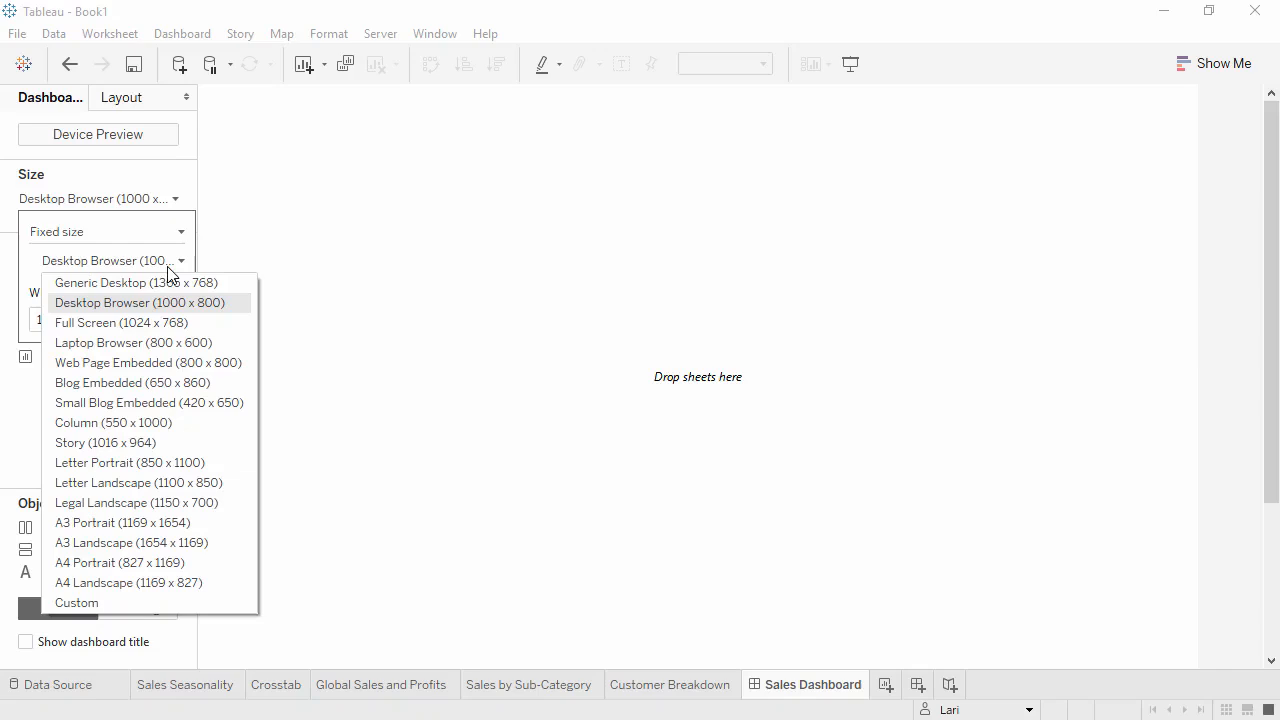
pyautogui.click(177, 342)
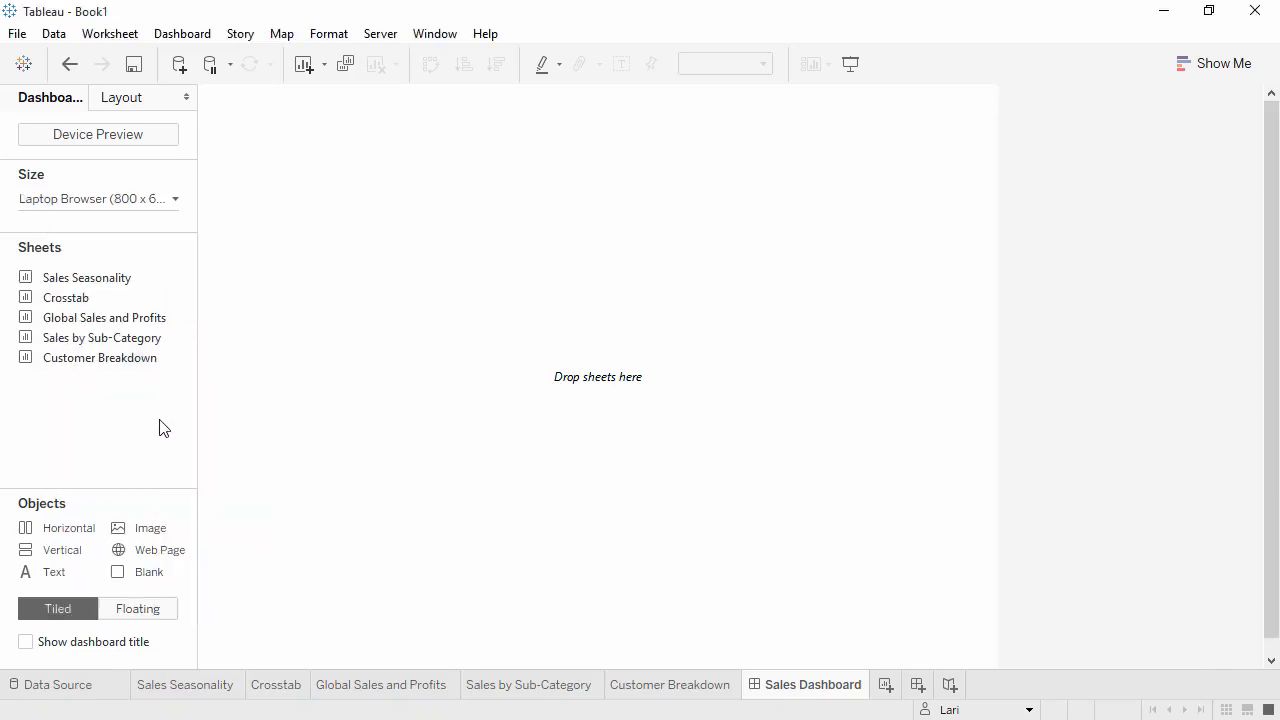
# - Place Global Sales and Profits above Sales by Sub-Category and Customer Breakdown side by side, and show the dashboard title
pyautogui.moveTo(137, 345)
pyautogui.moveTo(135, 323); pyautogui.dragTo(331, 324)
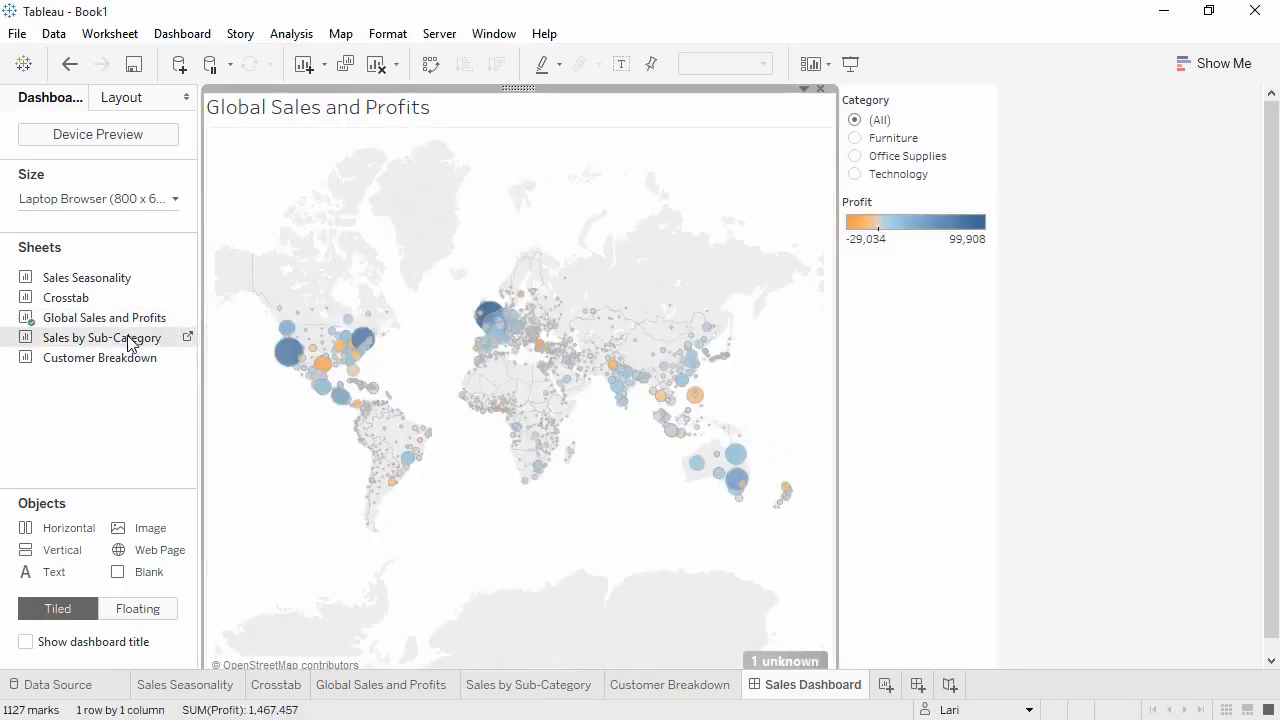
pyautogui.moveTo(128, 343); pyautogui.dragTo(290, 649)
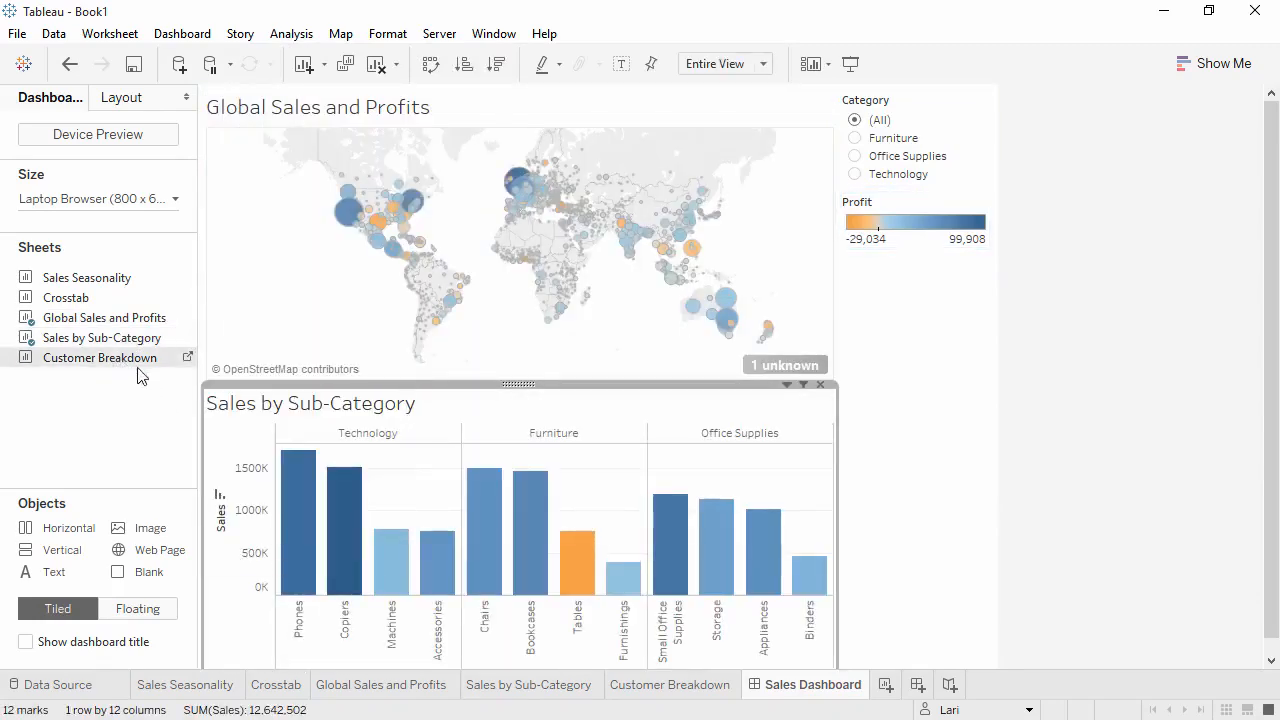
pyautogui.moveTo(139, 370); pyautogui.dragTo(728, 568)
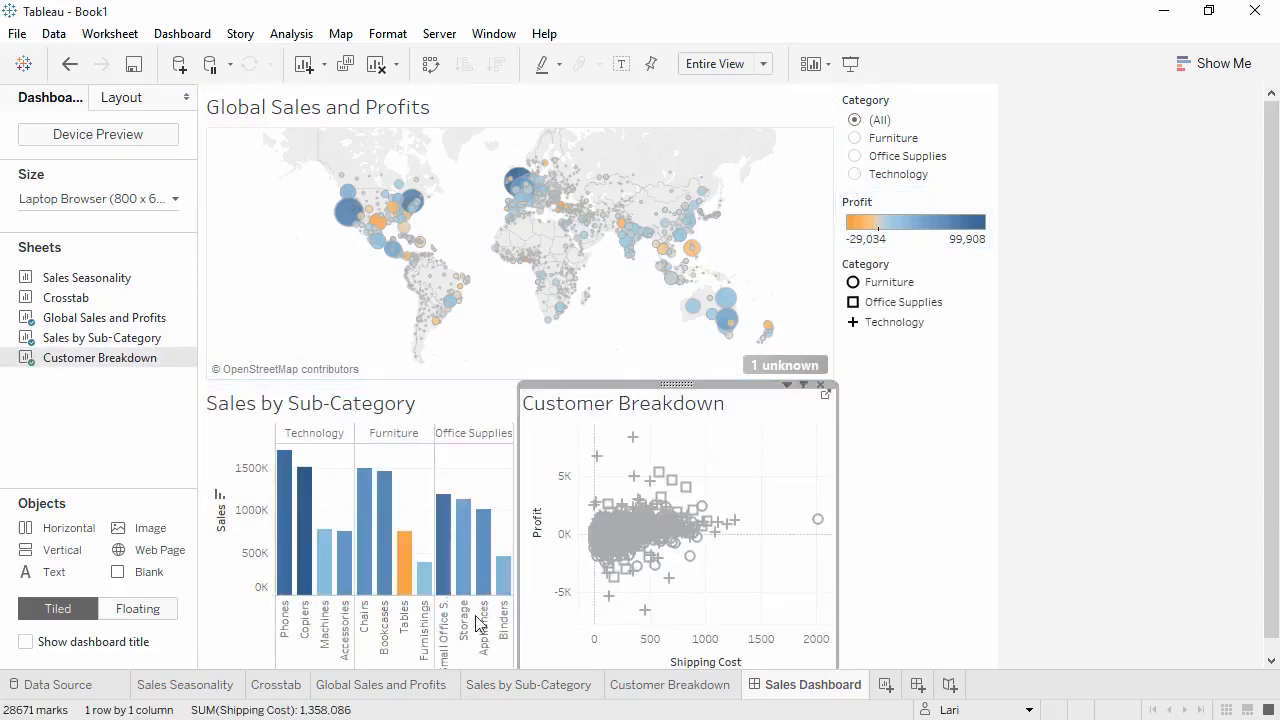
pyautogui.click(26, 642)
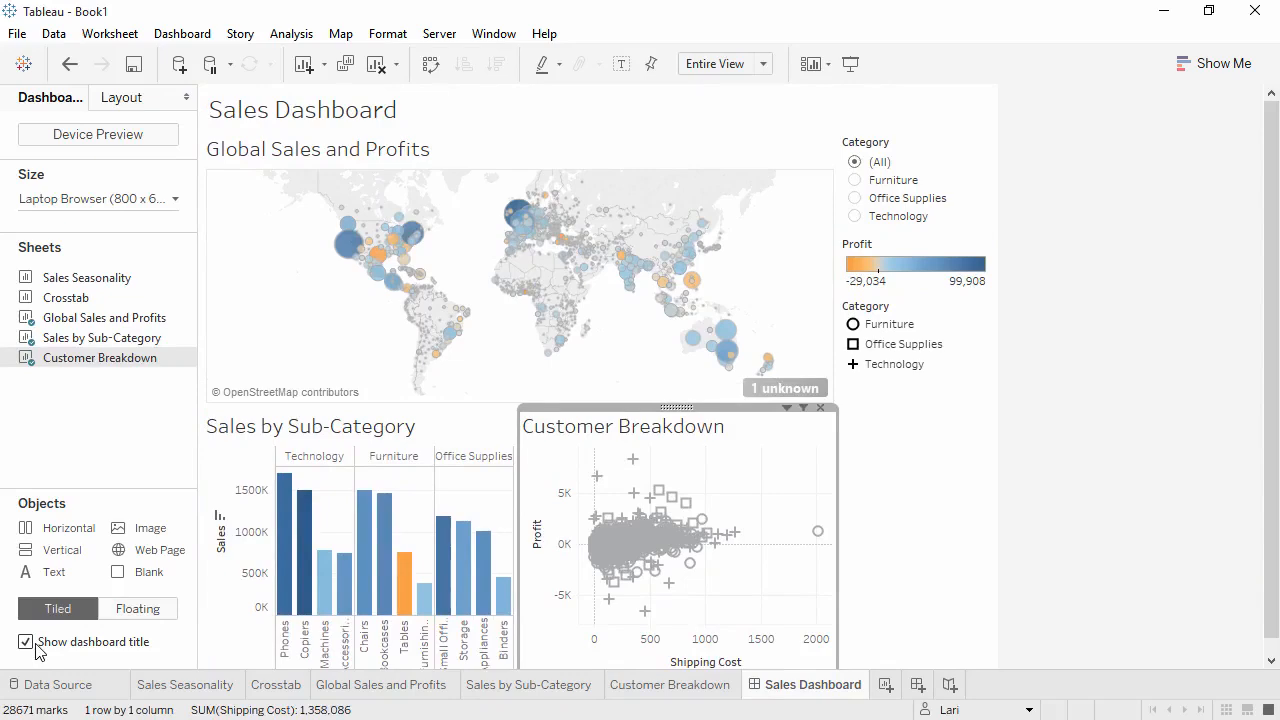
# - Try the dashboard's Category filter with Furniture, Office Supplies and Technology in turn
pyautogui.click(861, 183)
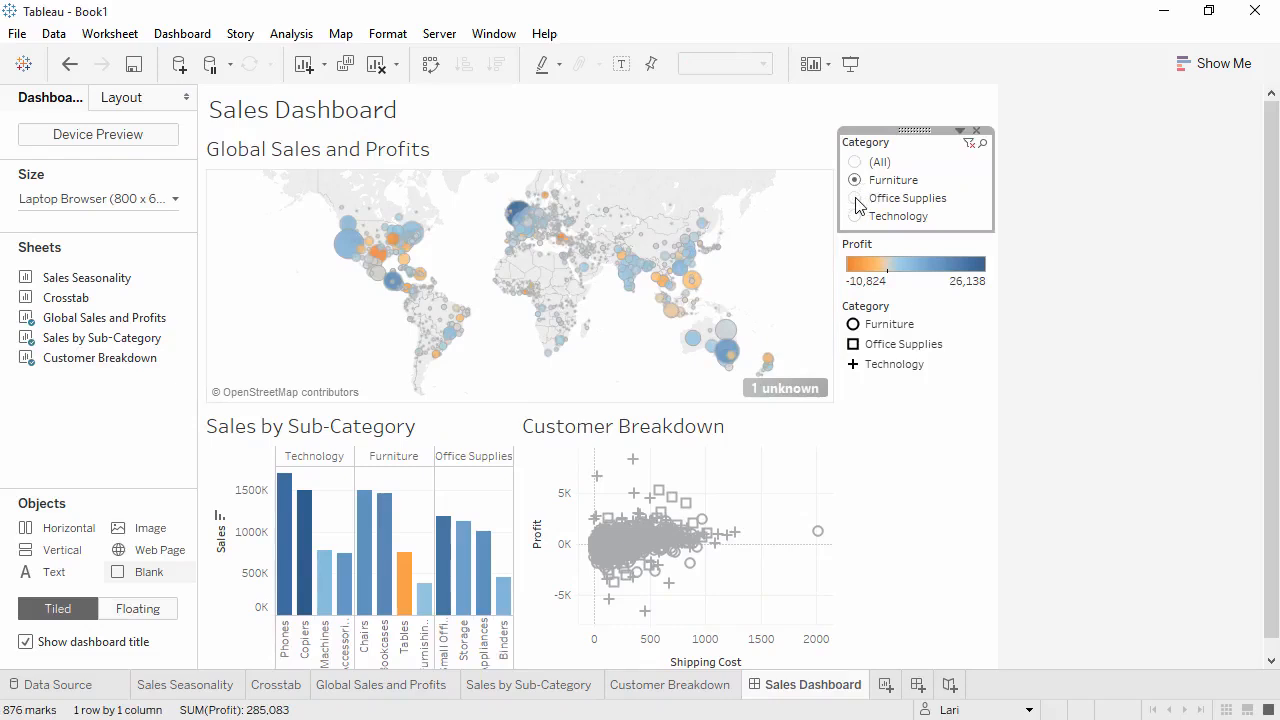
pyautogui.click(856, 199)
pyautogui.click(856, 216)
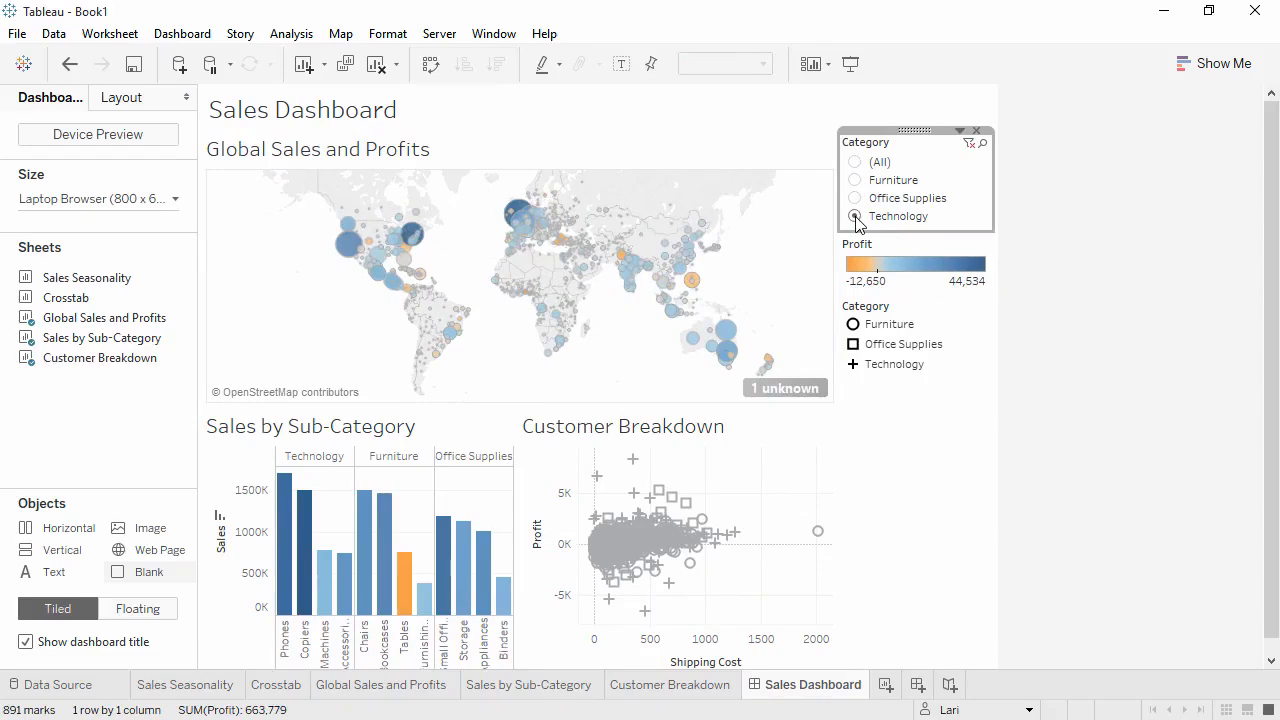
# - Apply the Category filter to all worksheets using this data source and set it to (All)
pyautogui.click(959, 132)
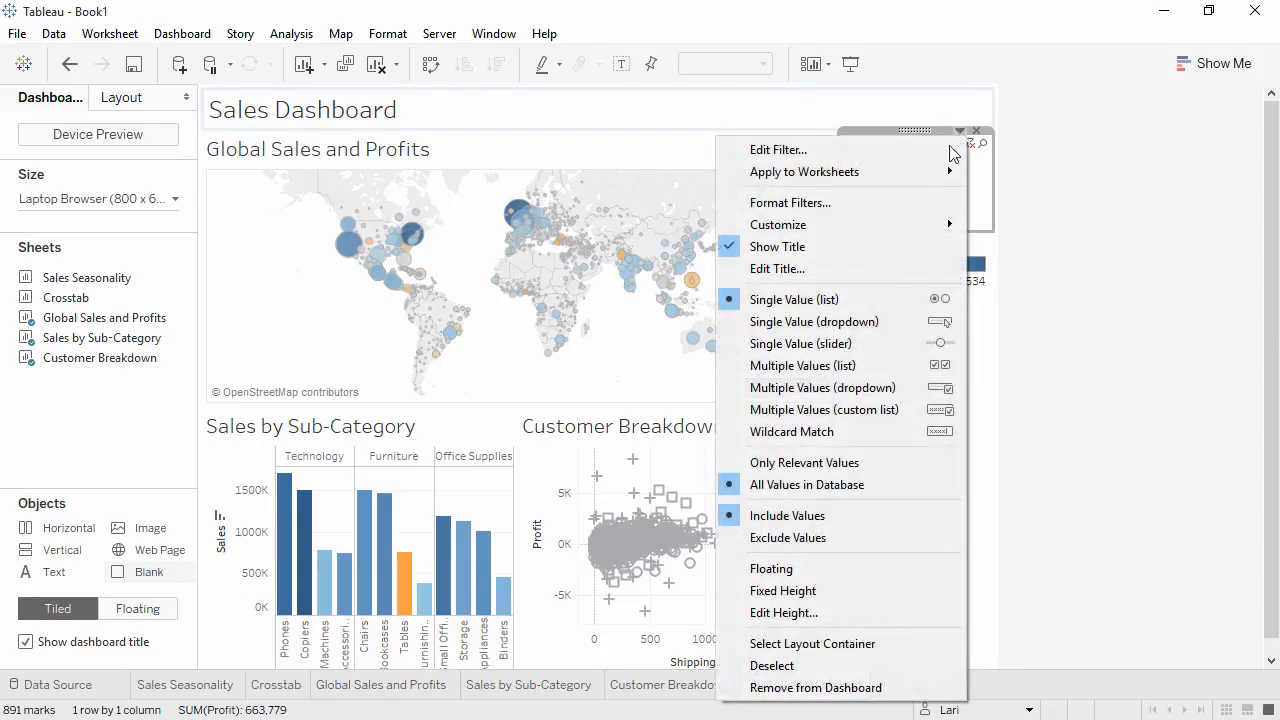
pyautogui.moveTo(942, 174)
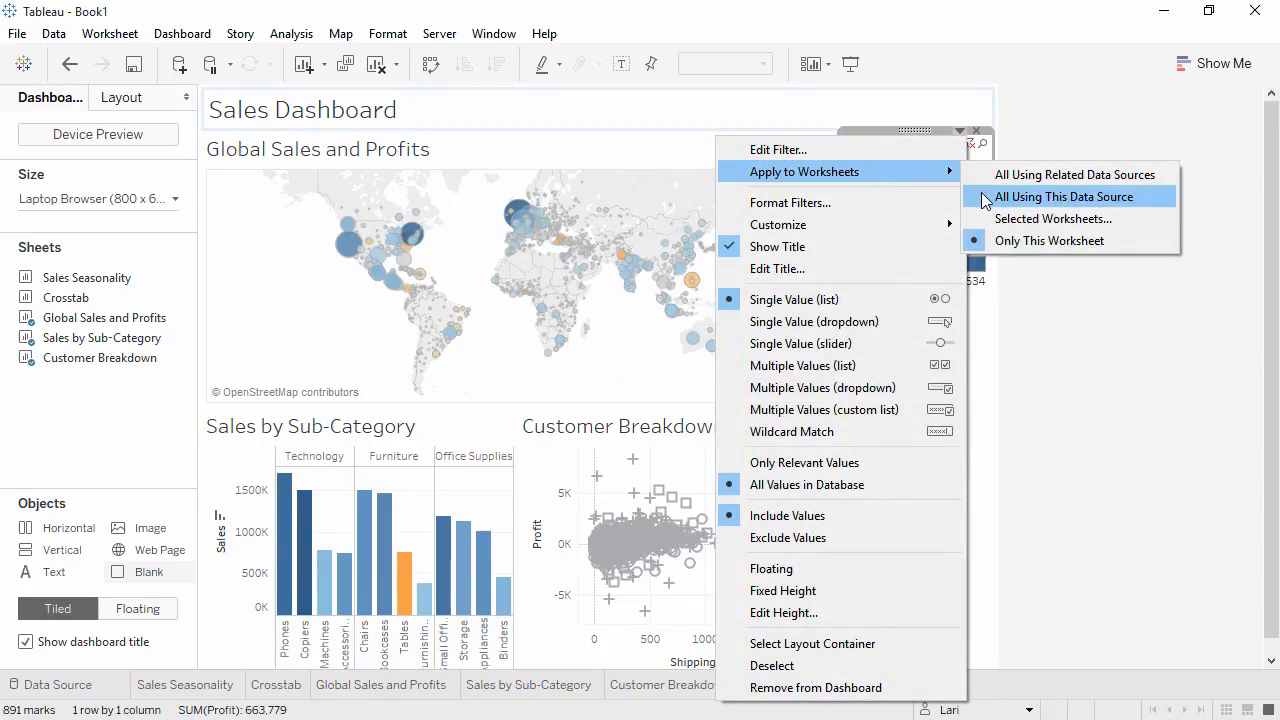
pyautogui.click(985, 201)
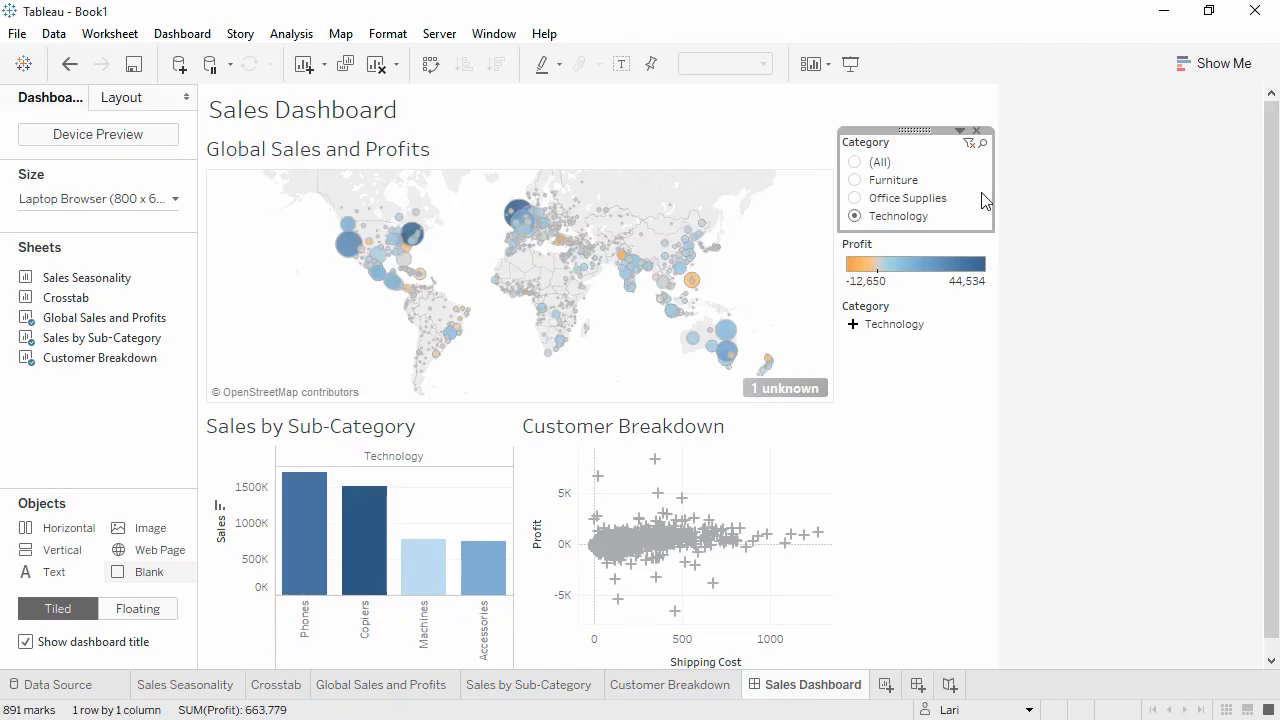
pyautogui.click(855, 163)
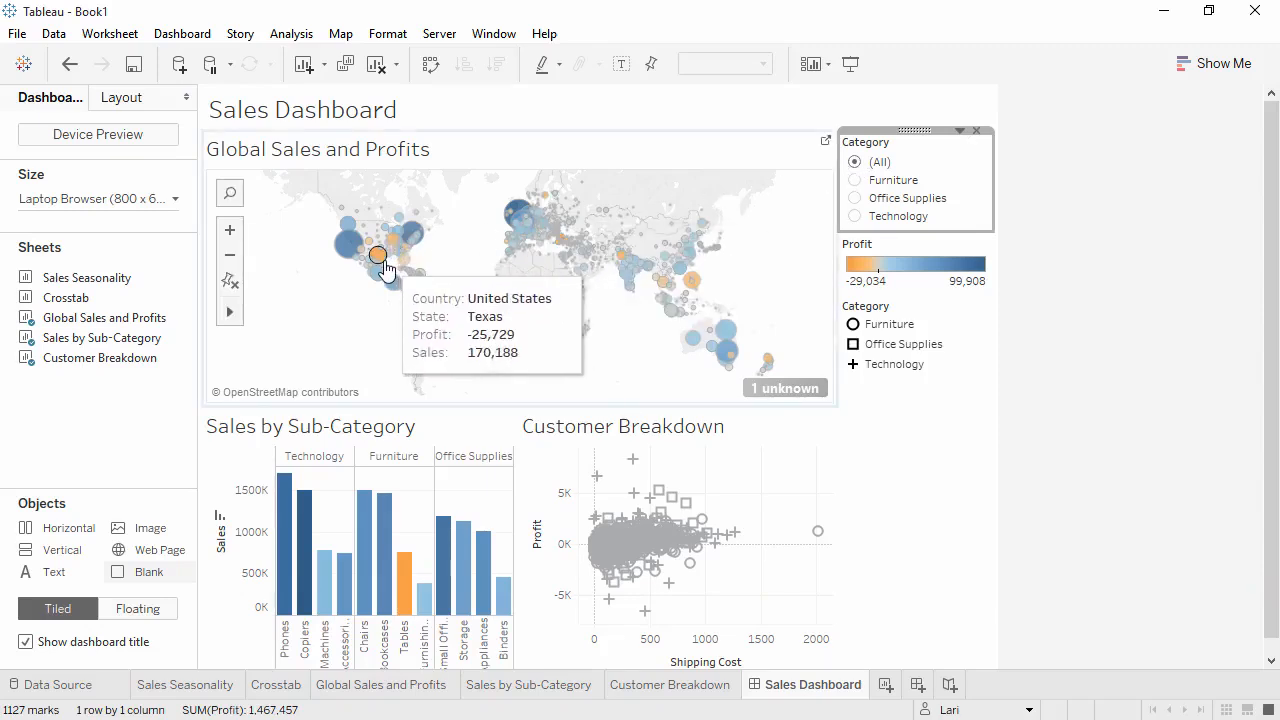
# - Use the Global Sales and Profits map as a filter for the dashboard, test it on Texas, and clear the selection
pyautogui.click(385, 268)
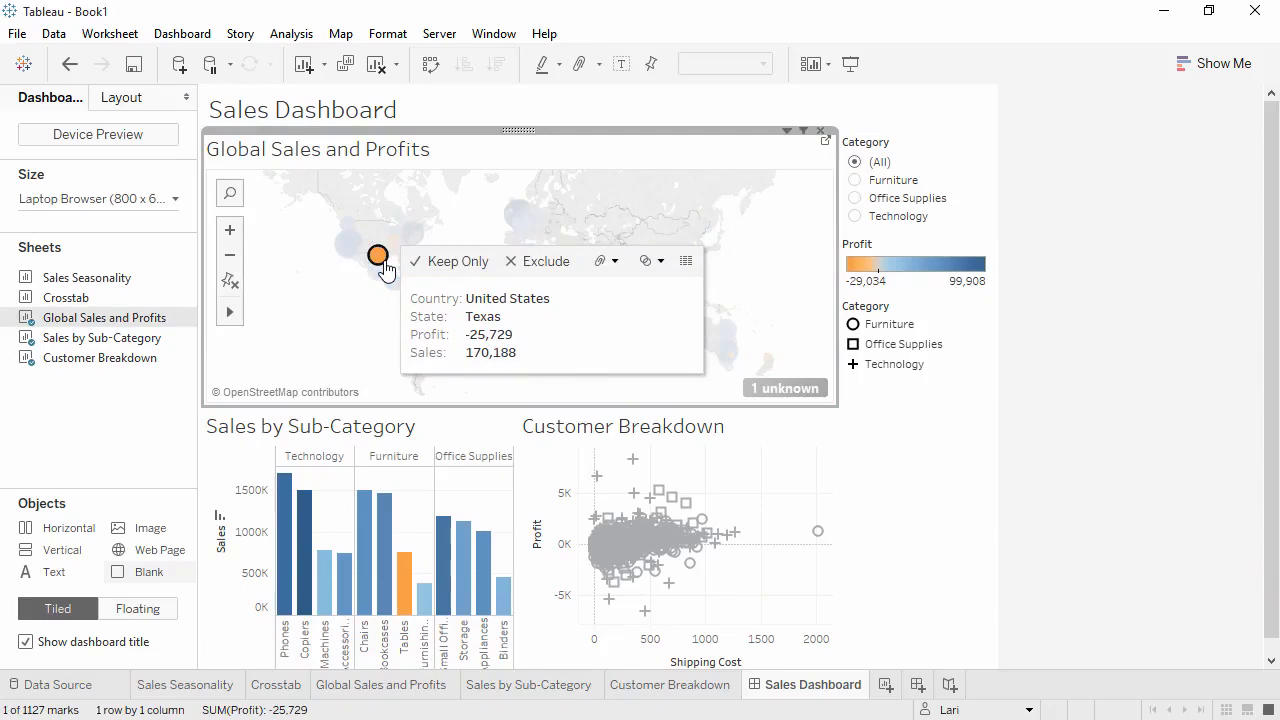
pyautogui.click(805, 133)
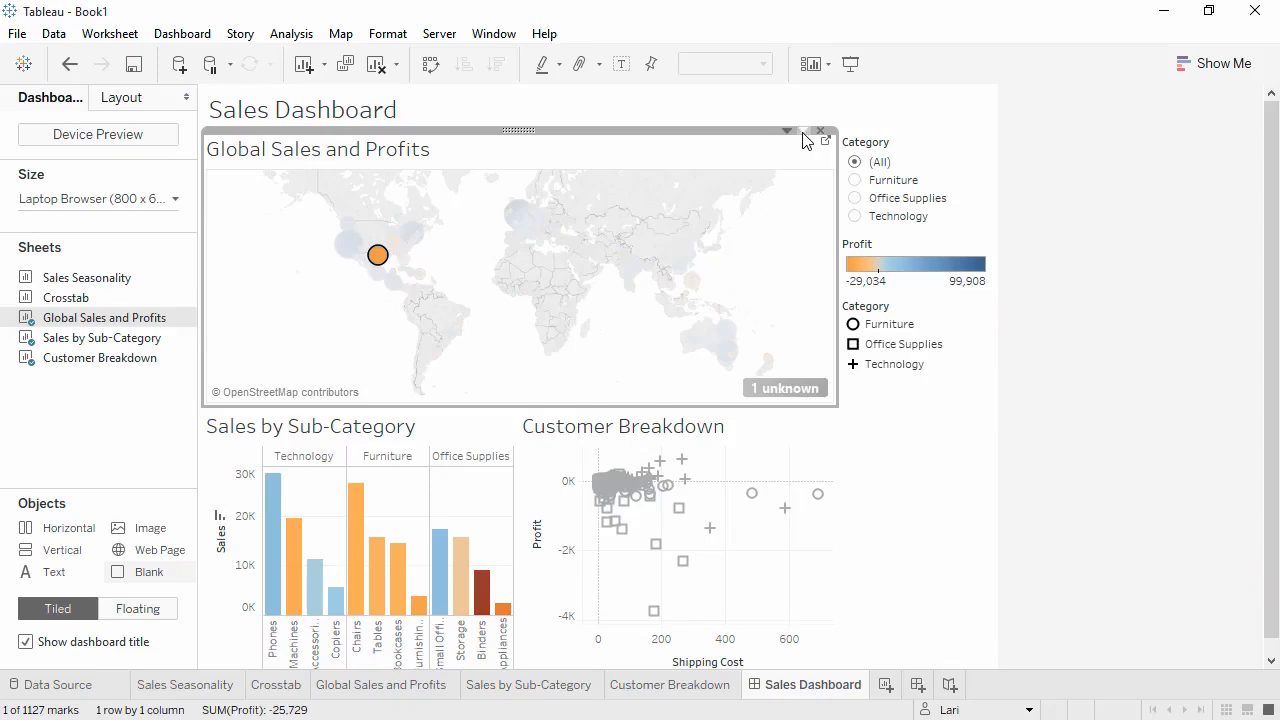
pyautogui.moveTo(380, 265)
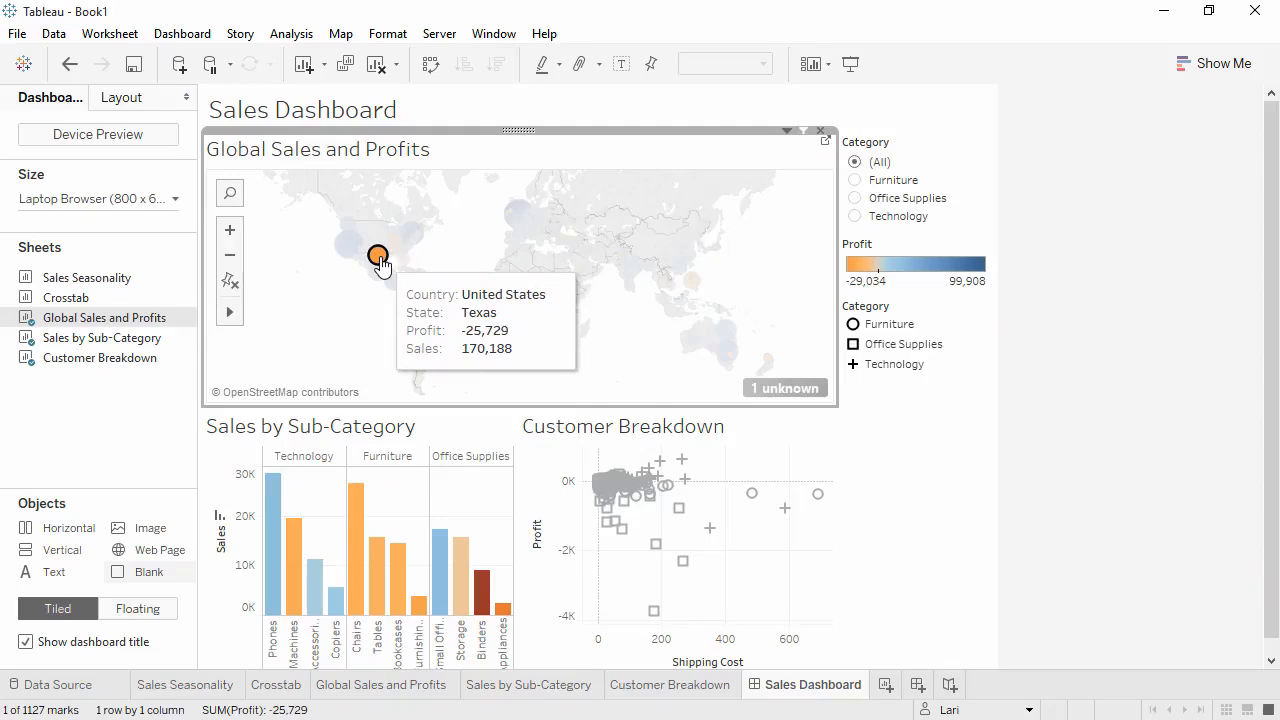
pyautogui.click(379, 259)
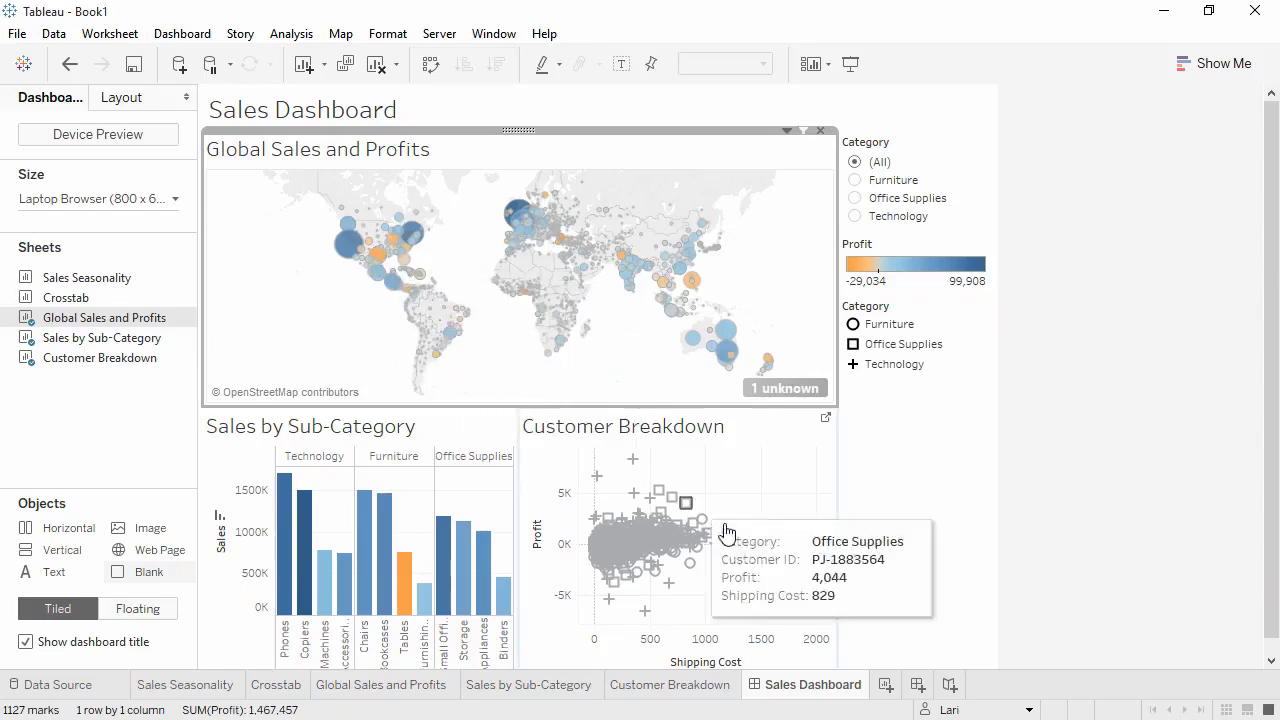
# - Create a new story and set its size to Automatic
pyautogui.click(950, 686)
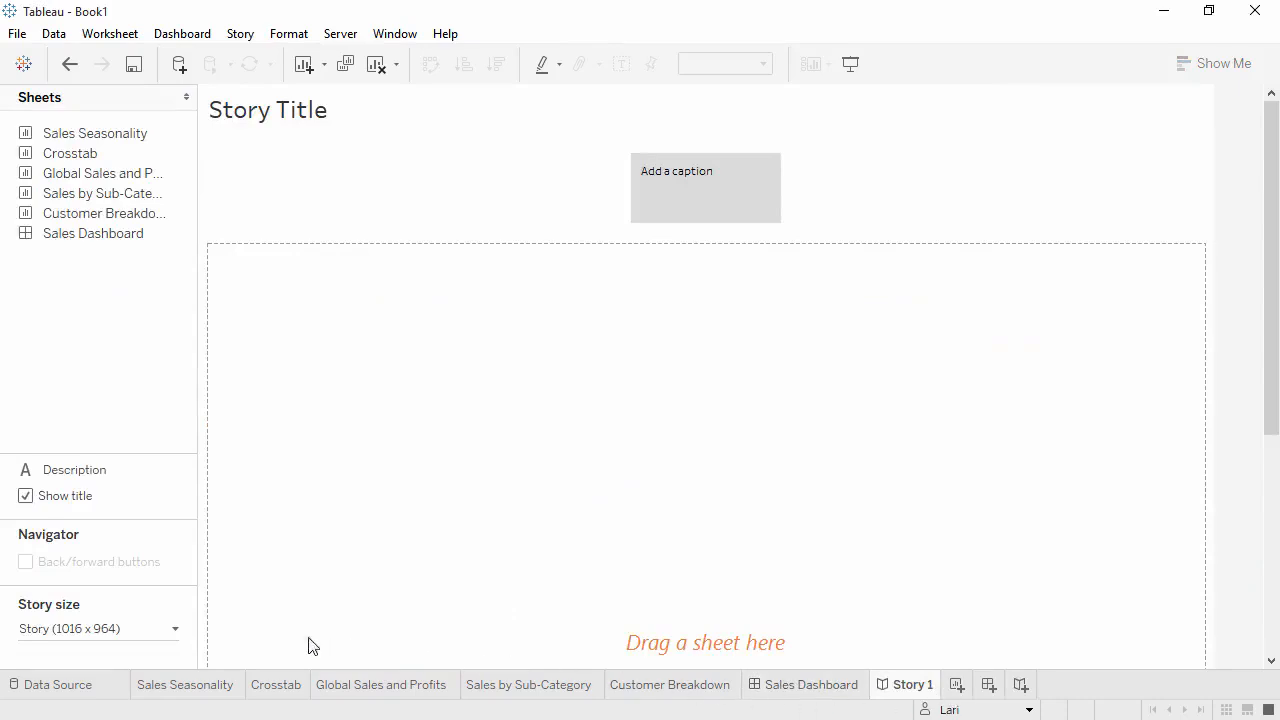
pyautogui.click(172, 630)
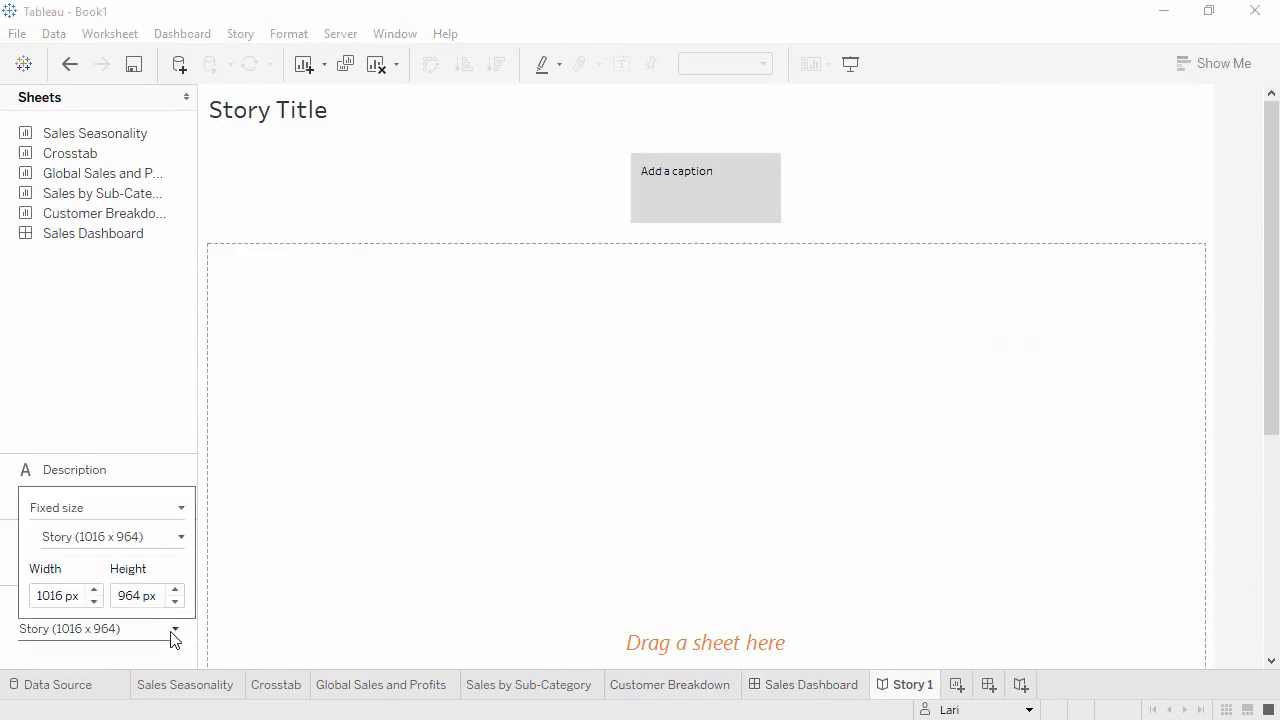
pyautogui.click(178, 510)
pyautogui.click(154, 552)
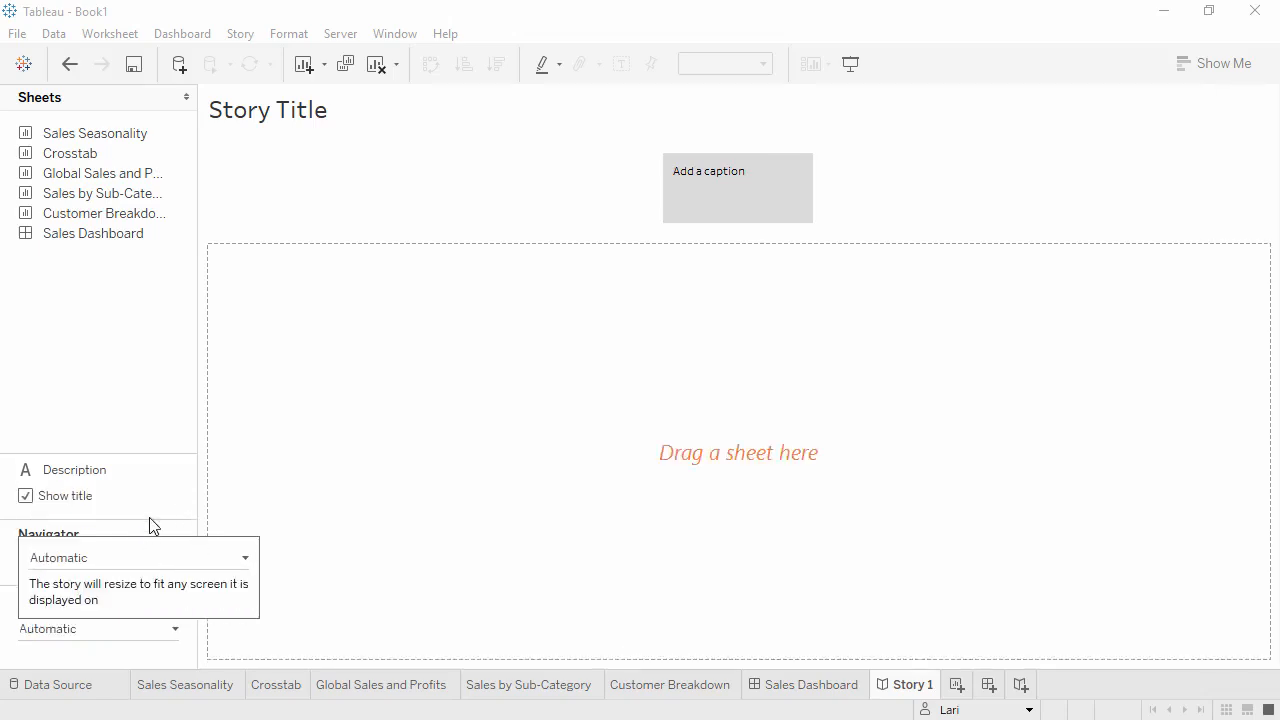
pyautogui.click(140, 381)
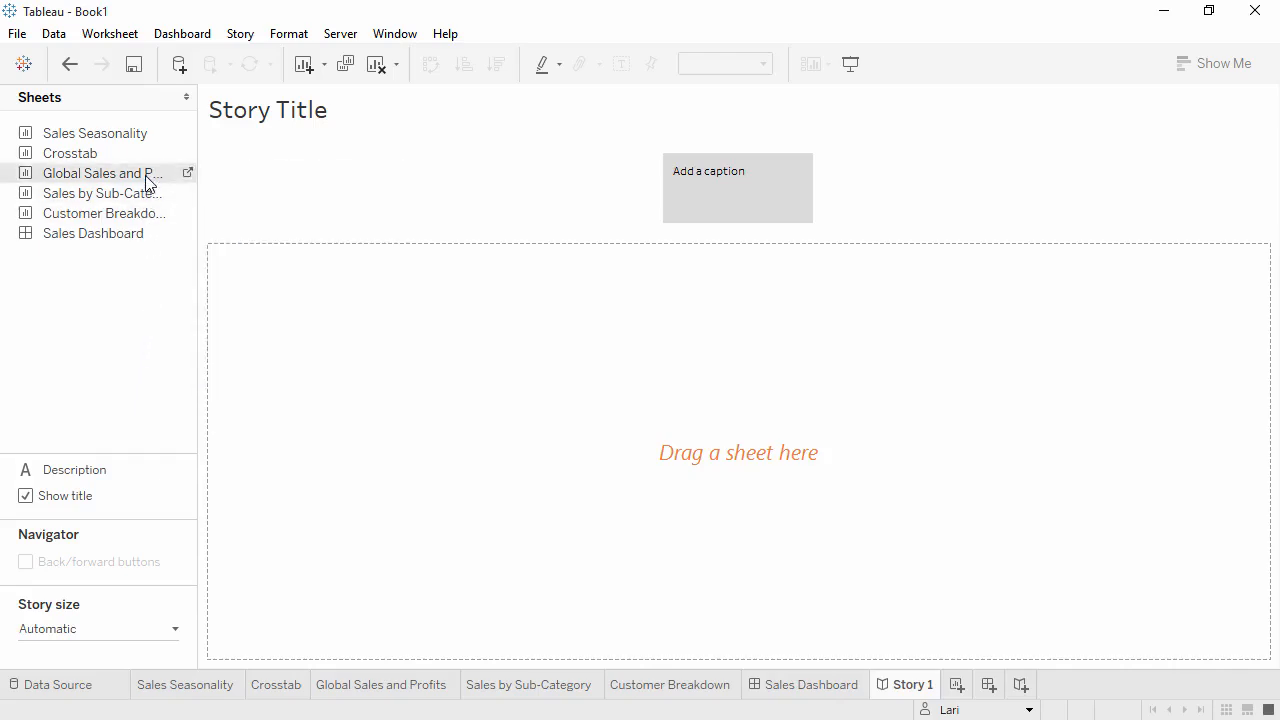
# - Add Global Sales and Profits as the first story point with the caption "Overall, our profits look strong"
pyautogui.moveTo(149, 176); pyautogui.dragTo(339, 300)
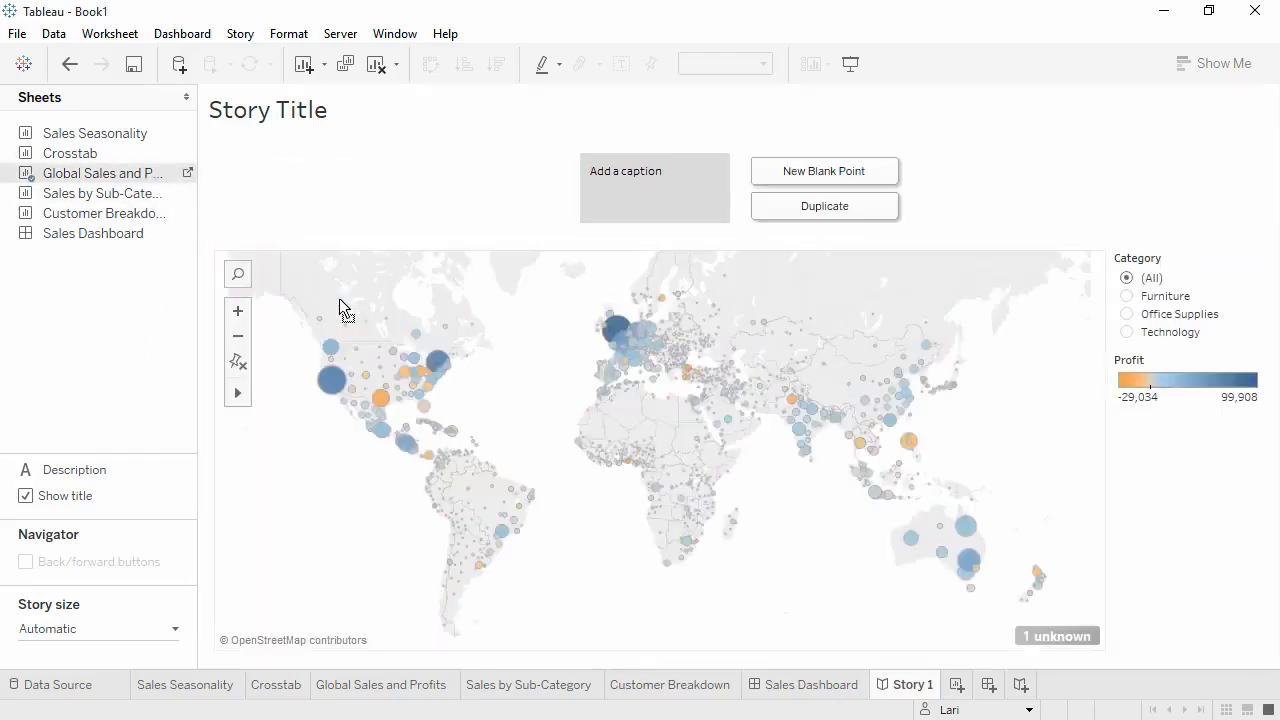
pyautogui.click(702, 180)
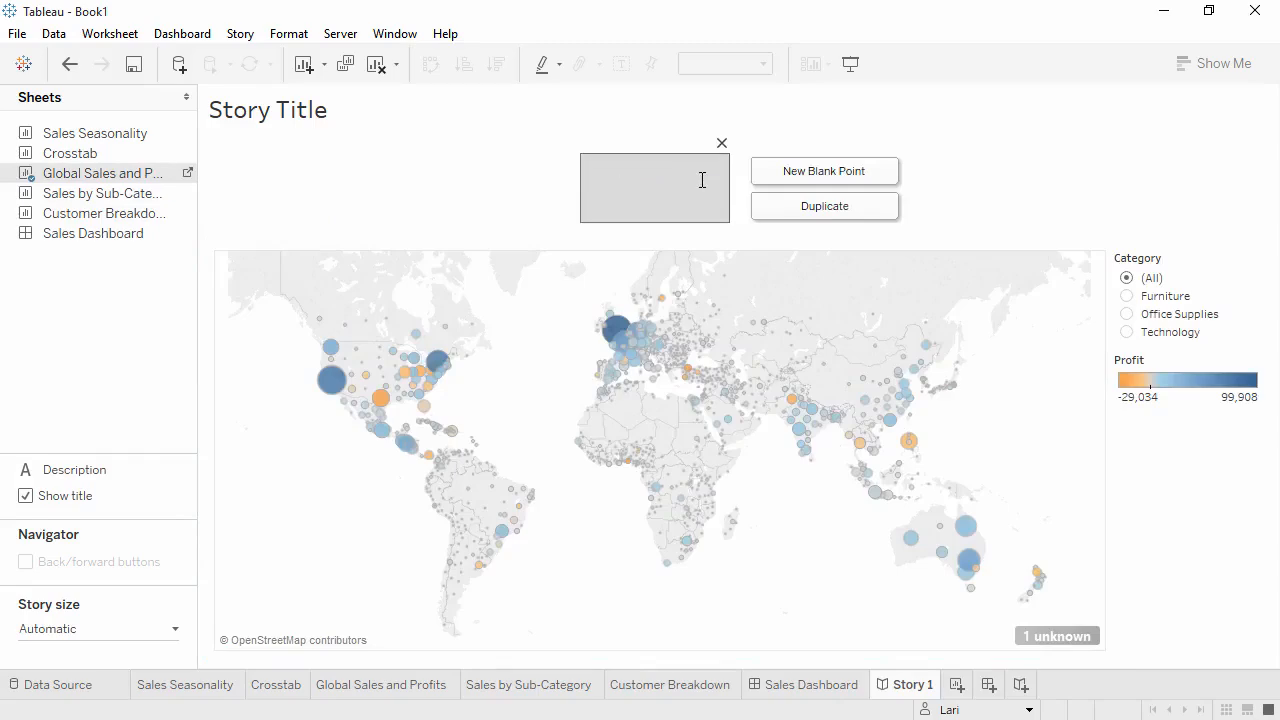
pyautogui.write('Overall, our profits look strong')
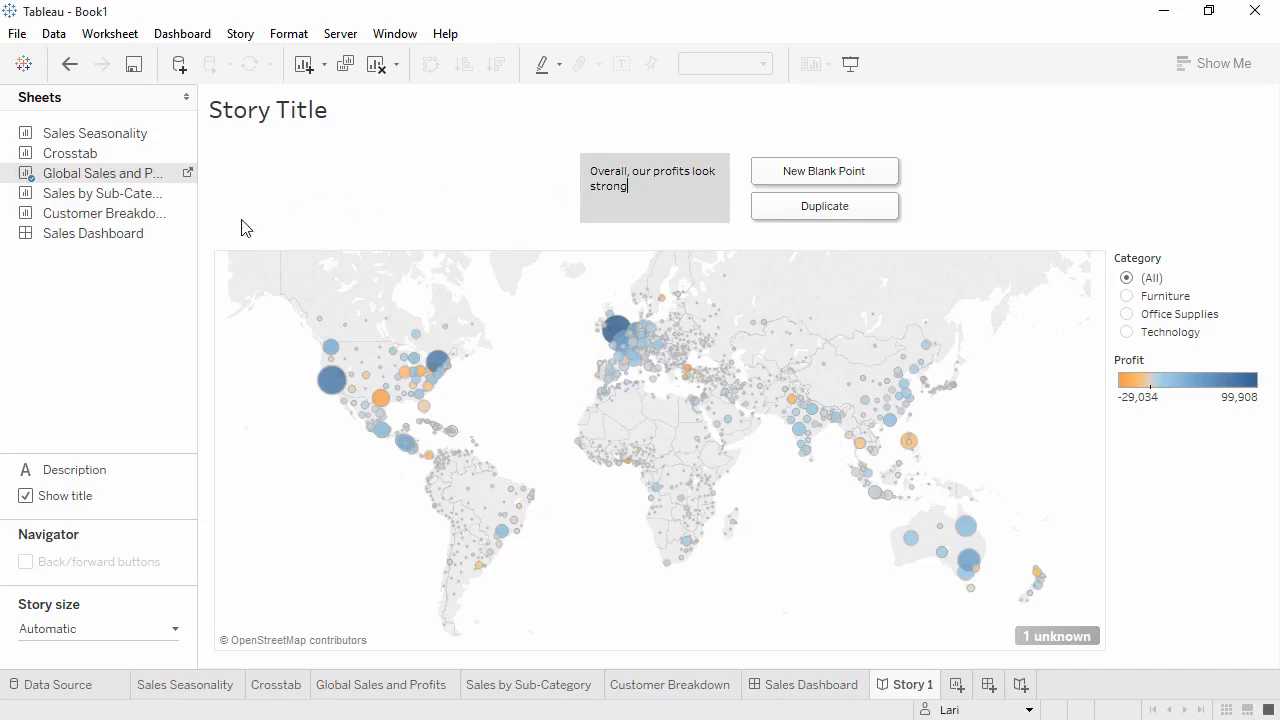
# - Add Sales Dashboard as the second story point, with the dashboard sized to Fit to Story 1 (Automatic) and its dashboard title hidden
pyautogui.moveTo(155, 240); pyautogui.dragTo(803, 217)
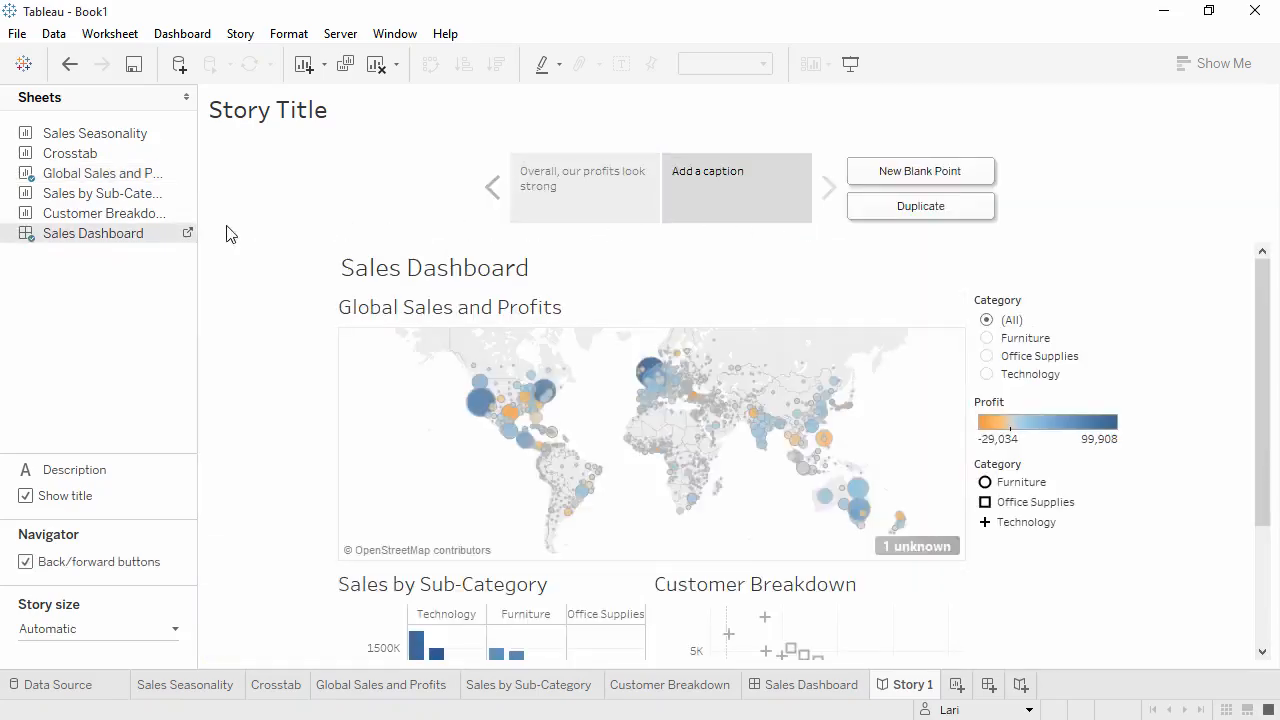
pyautogui.click(190, 234)
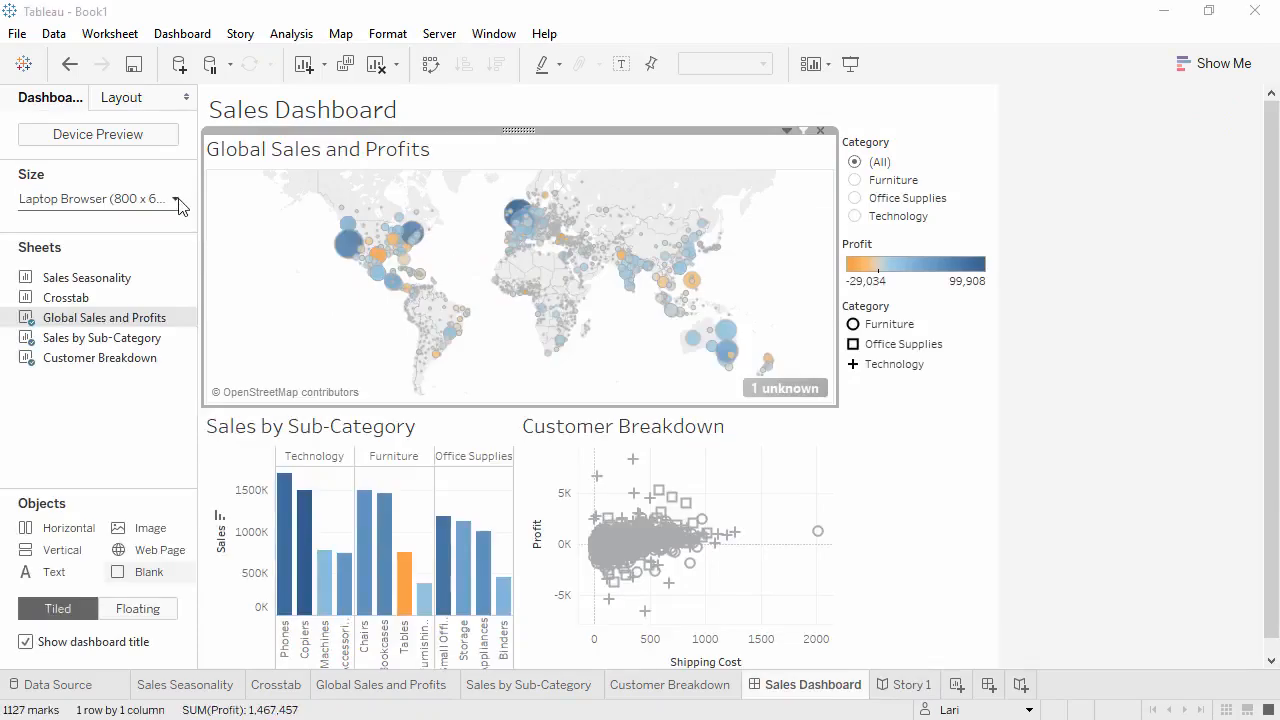
pyautogui.click(176, 200)
pyautogui.click(181, 260)
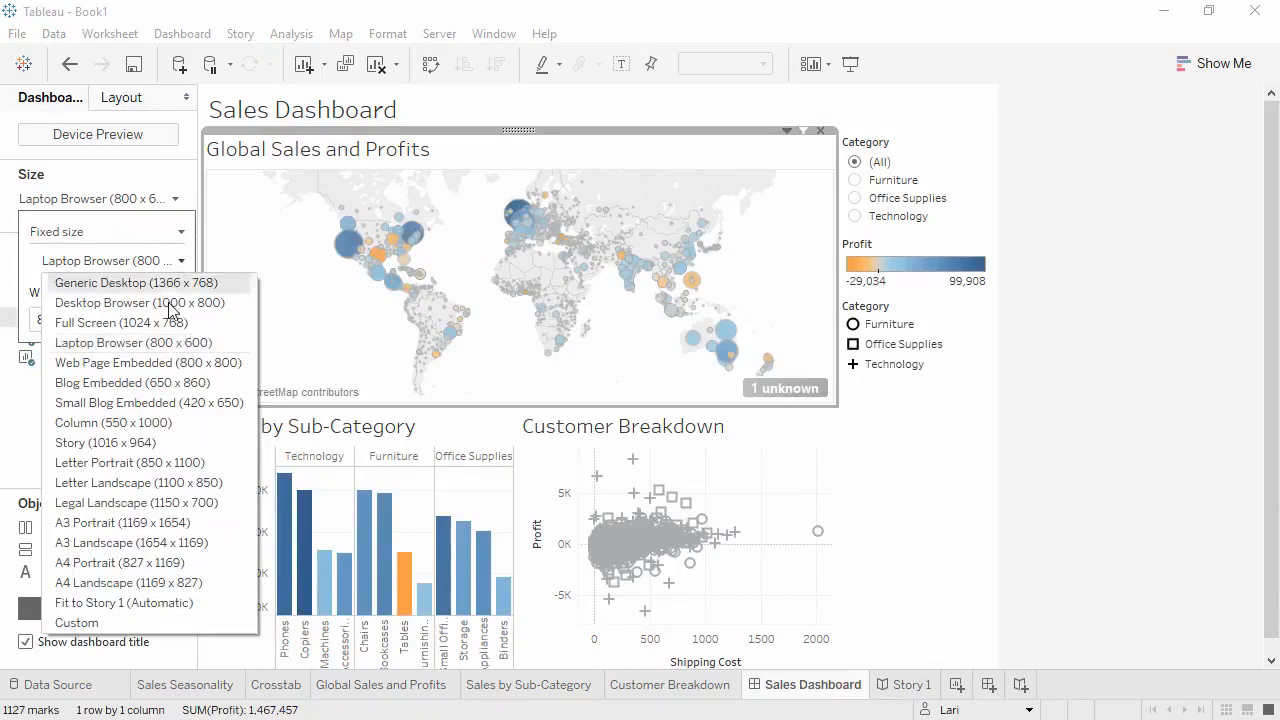
pyautogui.click(128, 607)
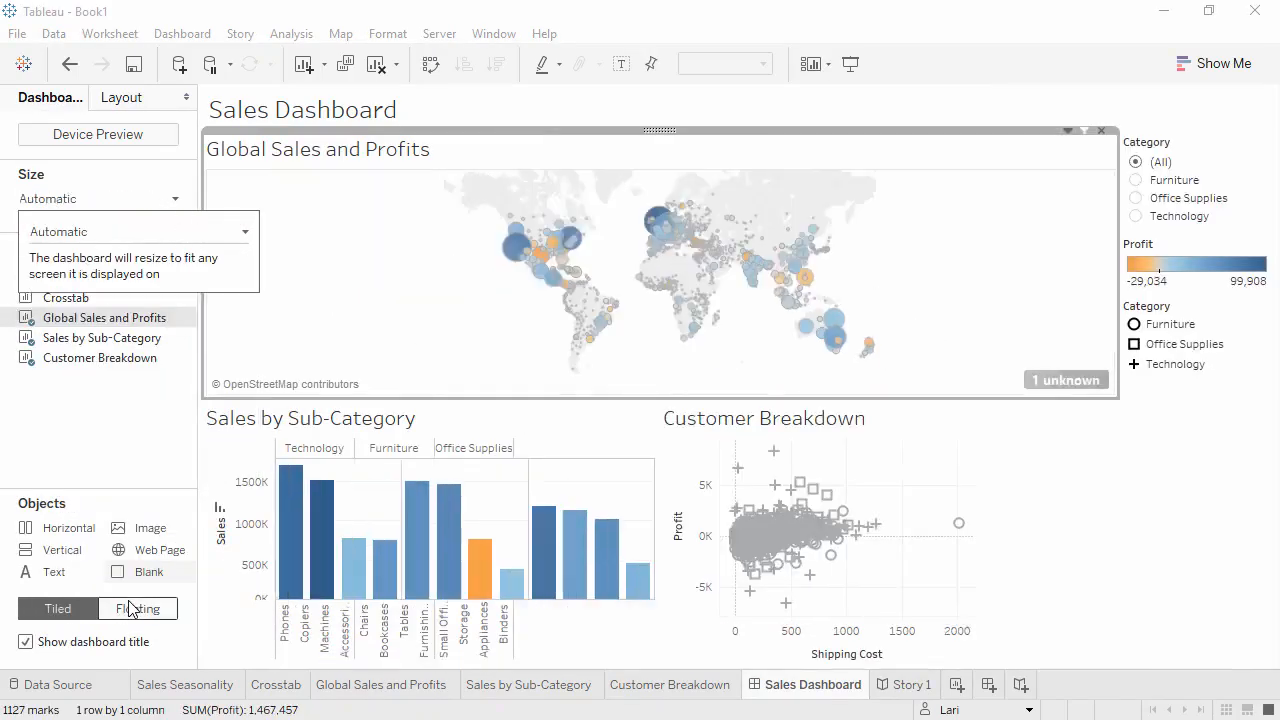
pyautogui.click(25, 643)
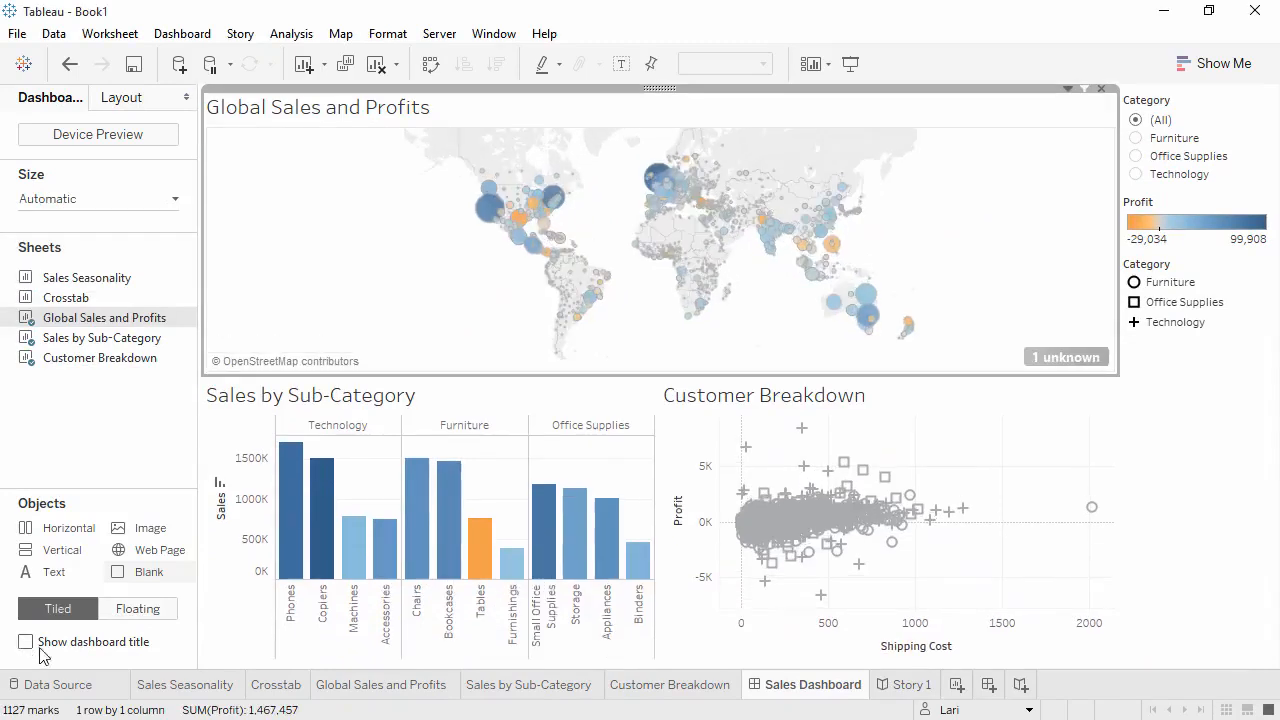
pyautogui.click(905, 685)
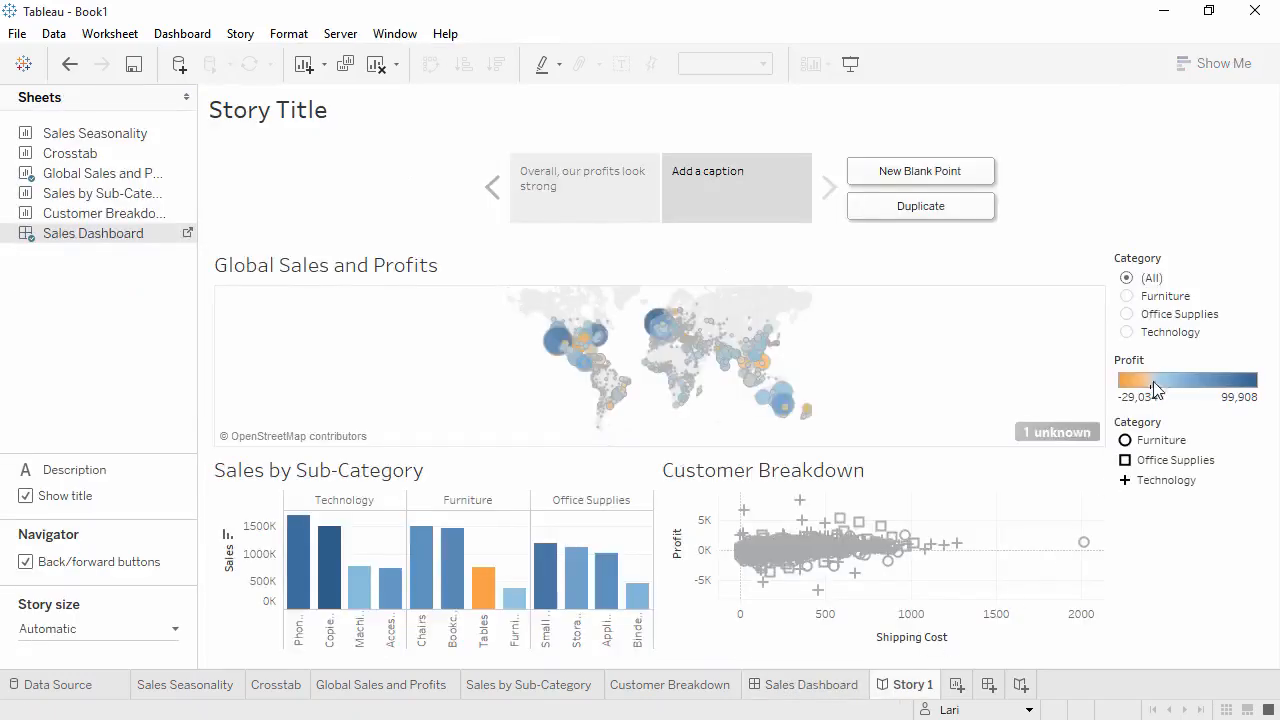
# - Filter the second story point's Category to Office Supplies, select Texas on the map, and update the story point
pyautogui.click(1131, 297)
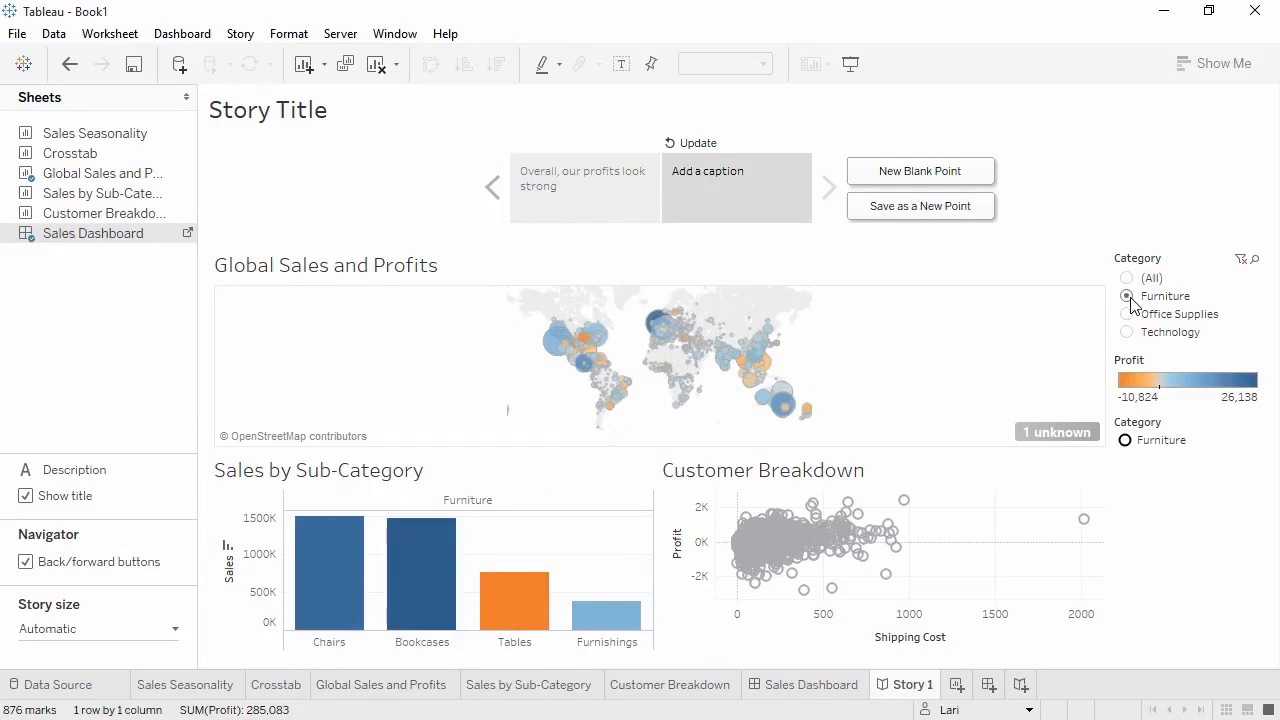
pyautogui.click(1131, 315)
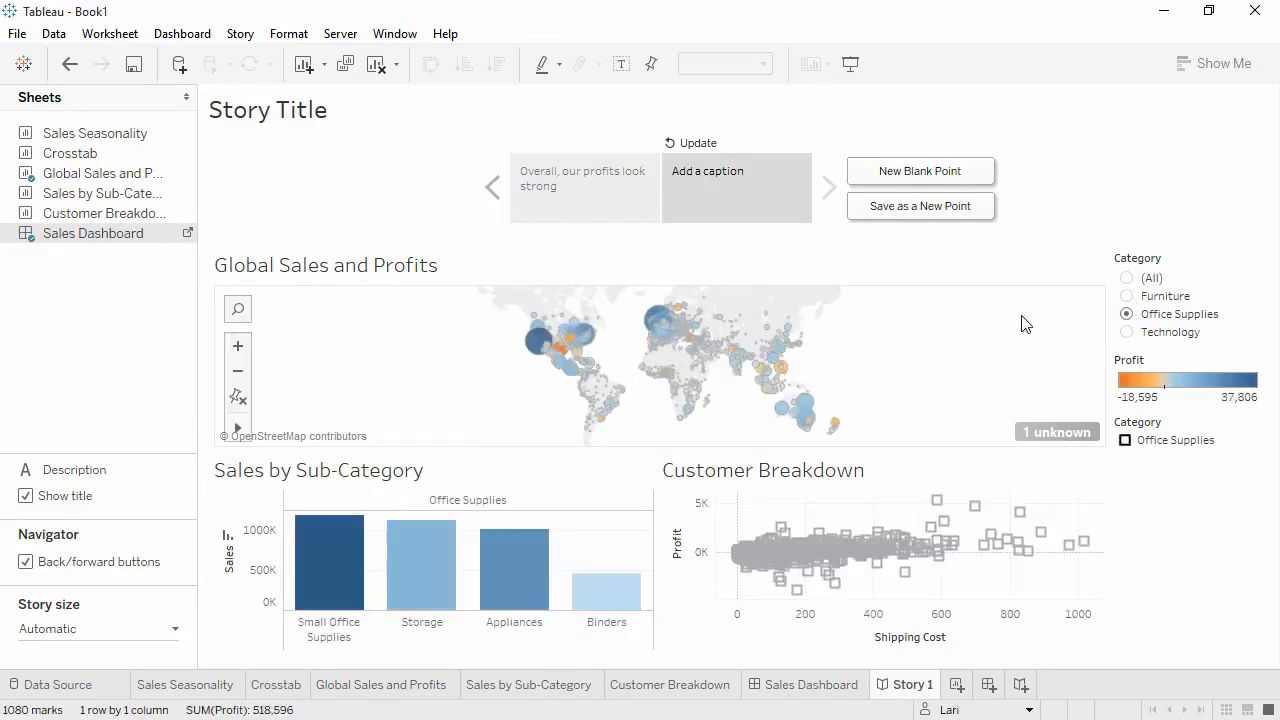
pyautogui.click(562, 353)
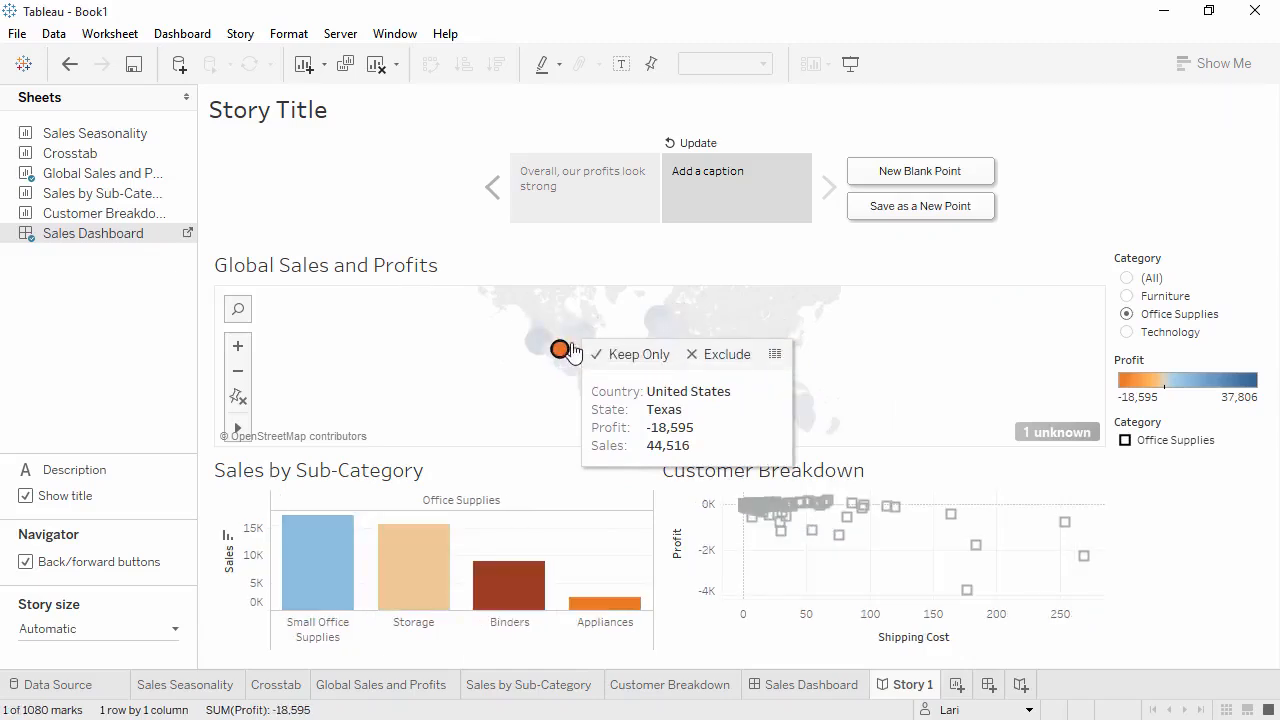
pyautogui.click(697, 145)
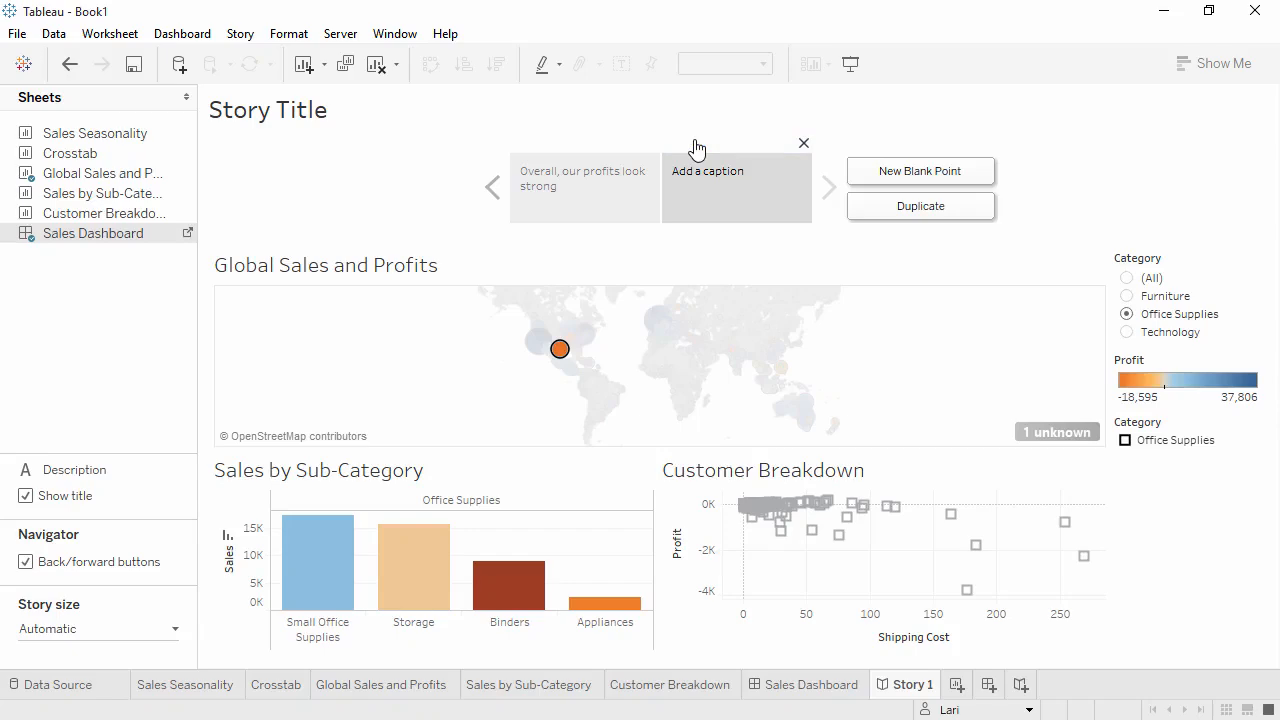
# - Caption the second story point "But there are problem areas"
pyautogui.click(700, 180)
pyautogui.write('But there are problem areas')
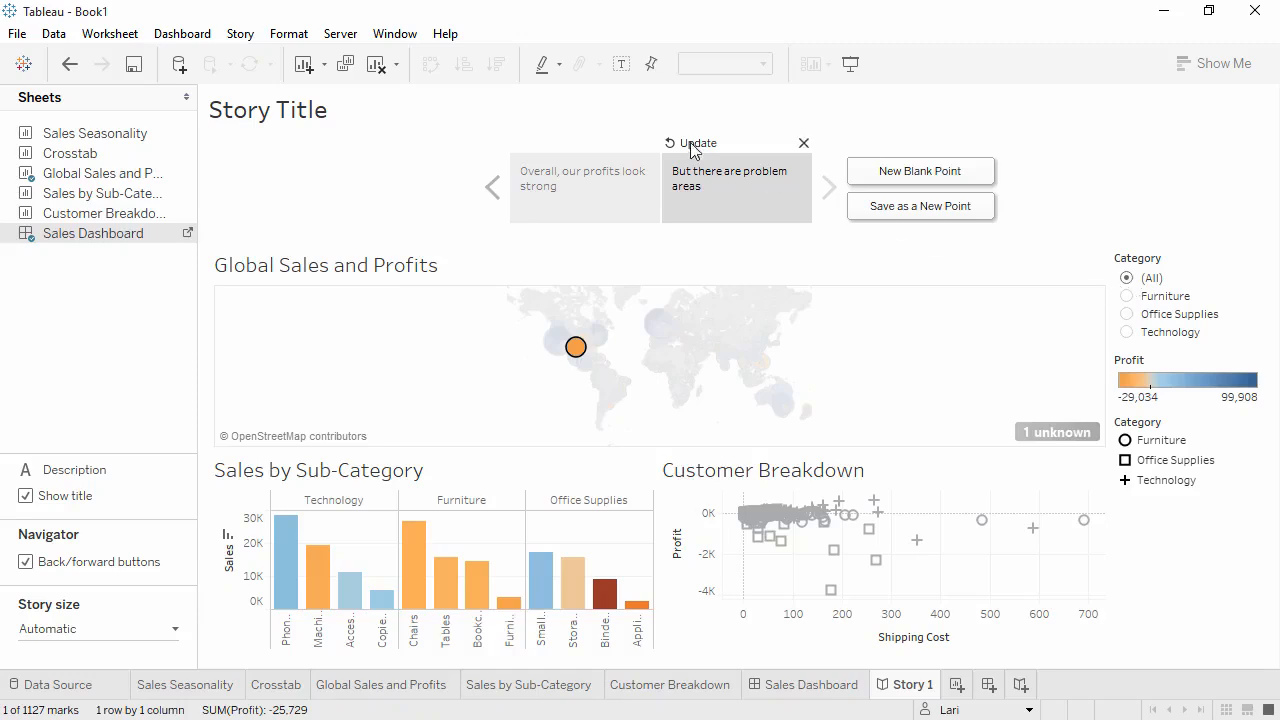
# - Set up publishing the workbook to Tableau Server with the name "Global Retail Sales and Profit" and the description "through 2015"
pyautogui.click(338, 34)
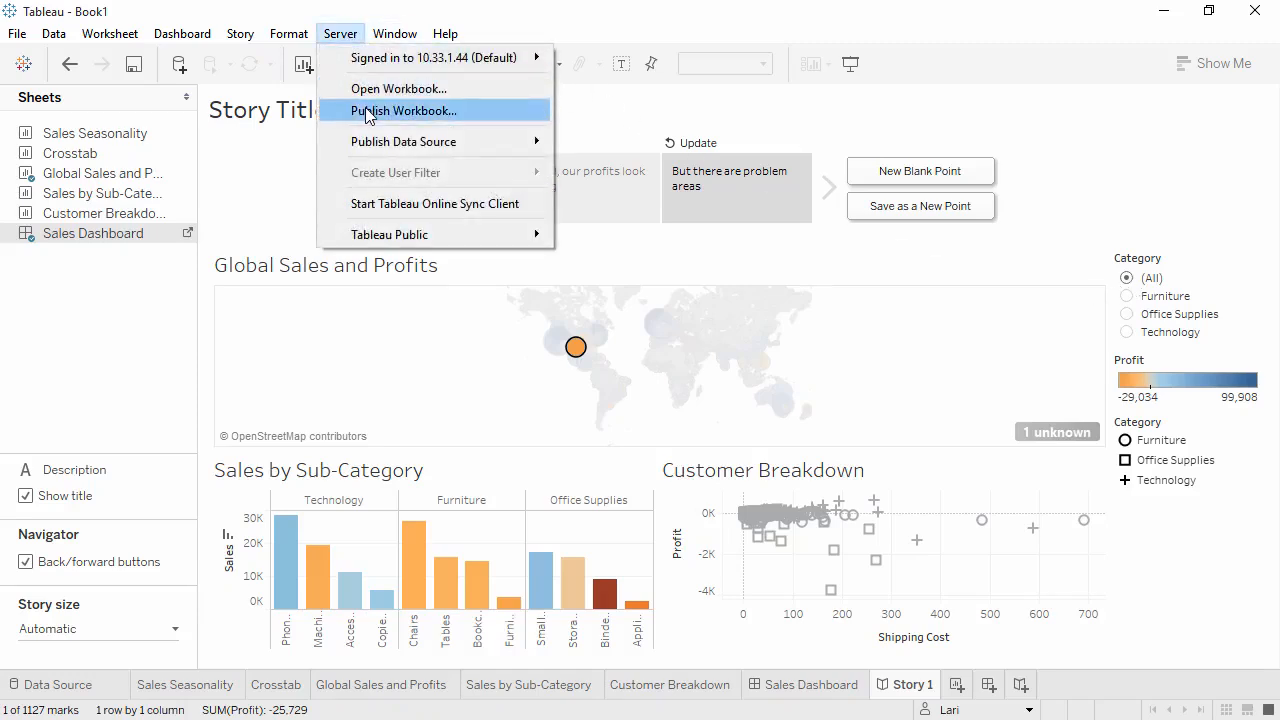
pyautogui.moveTo(369, 142)
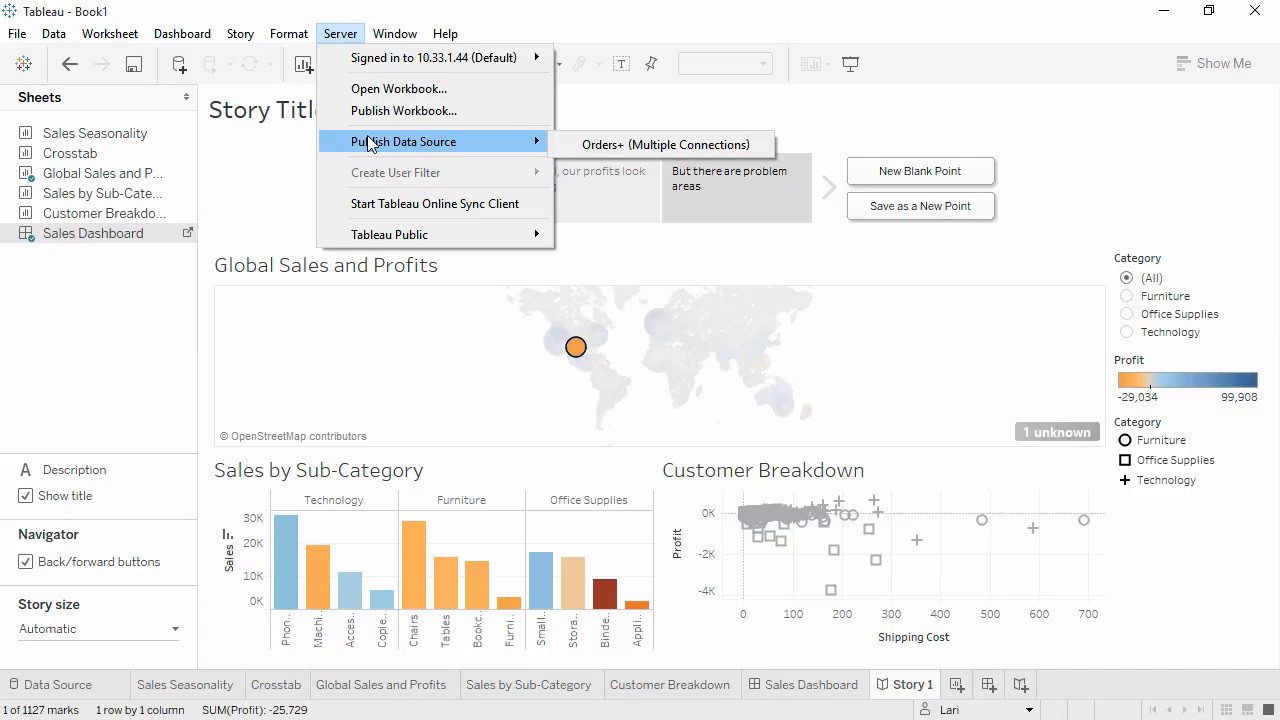
pyautogui.click(369, 112)
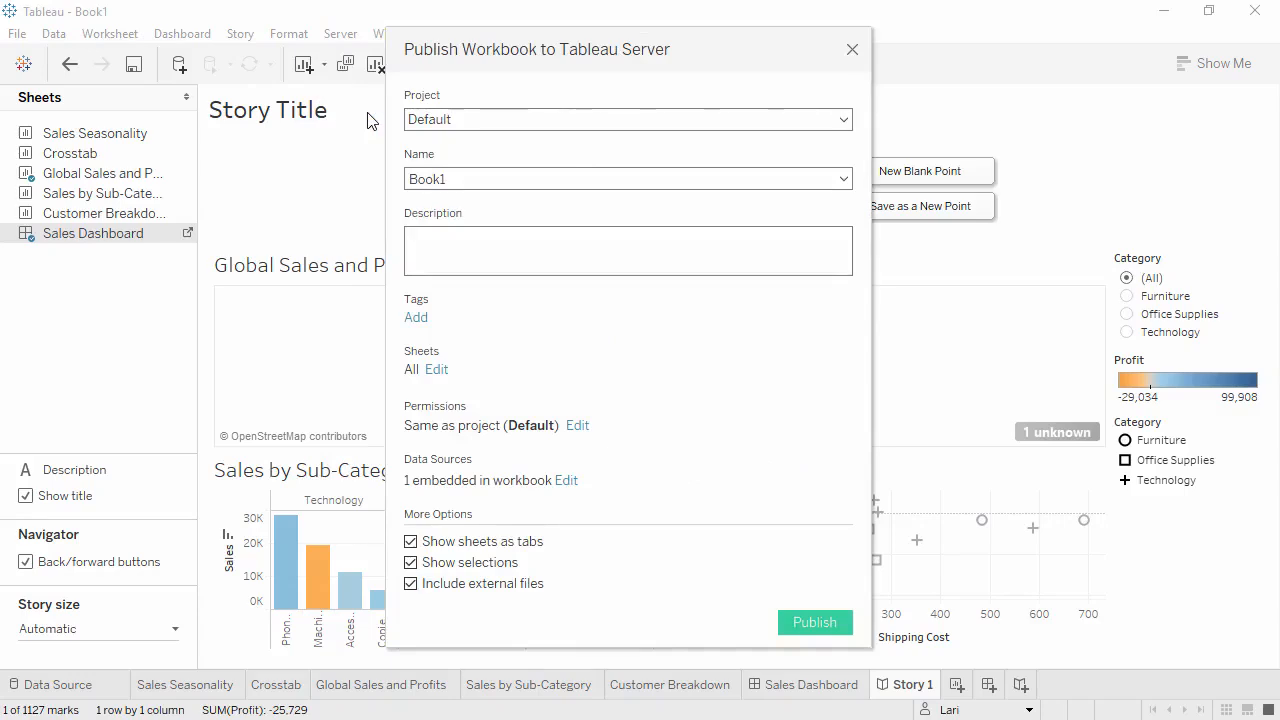
pyautogui.click(458, 178)
pyautogui.doubleClick(460, 177)
pyautogui.write('Global Retail Sales and Profit')
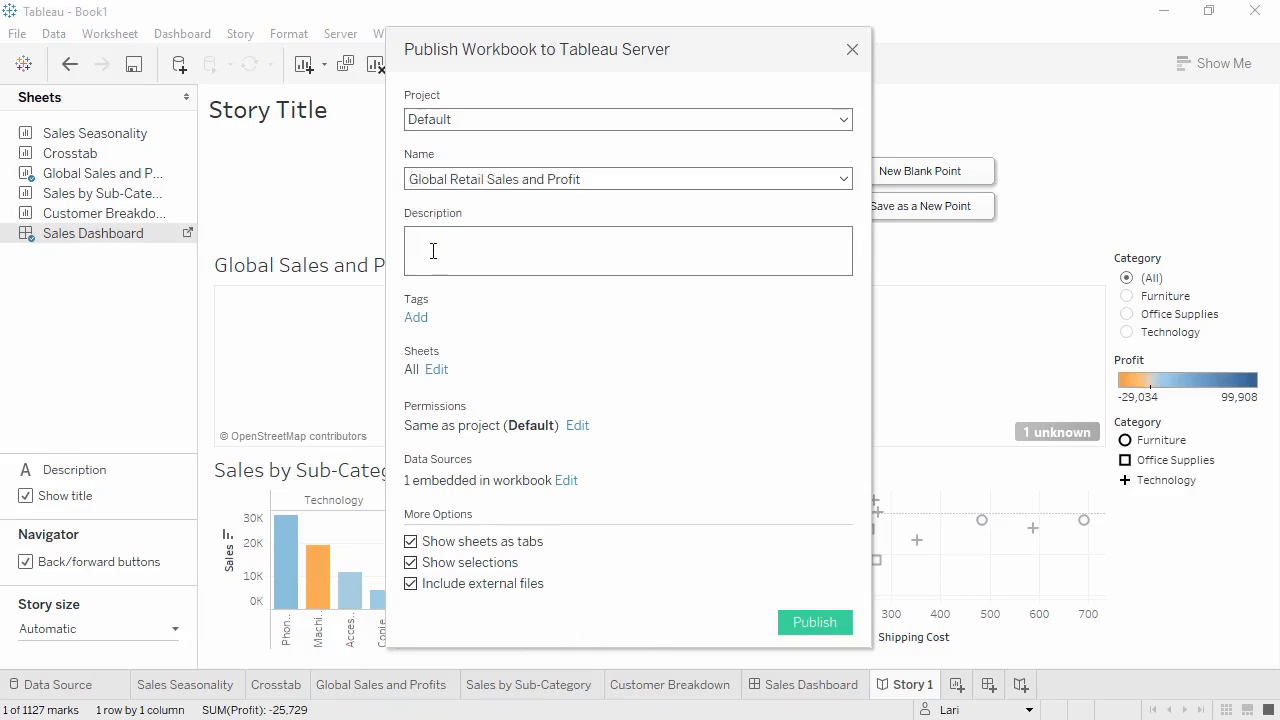
pyautogui.click(433, 251)
pyautogui.write('through 2015')
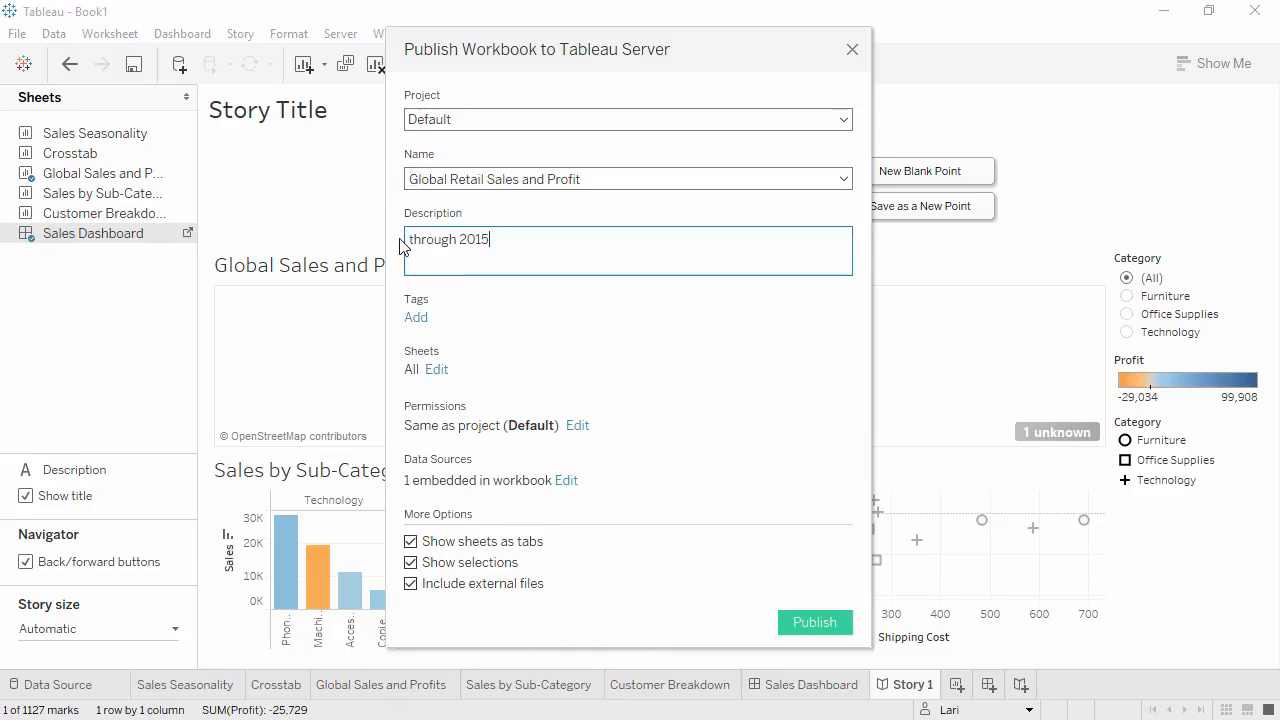
# - Tag the workbook with "sales" and turn off the Show selections and Show sheets as tabs publishing options
pyautogui.click(416, 317)
pyautogui.click(444, 433)
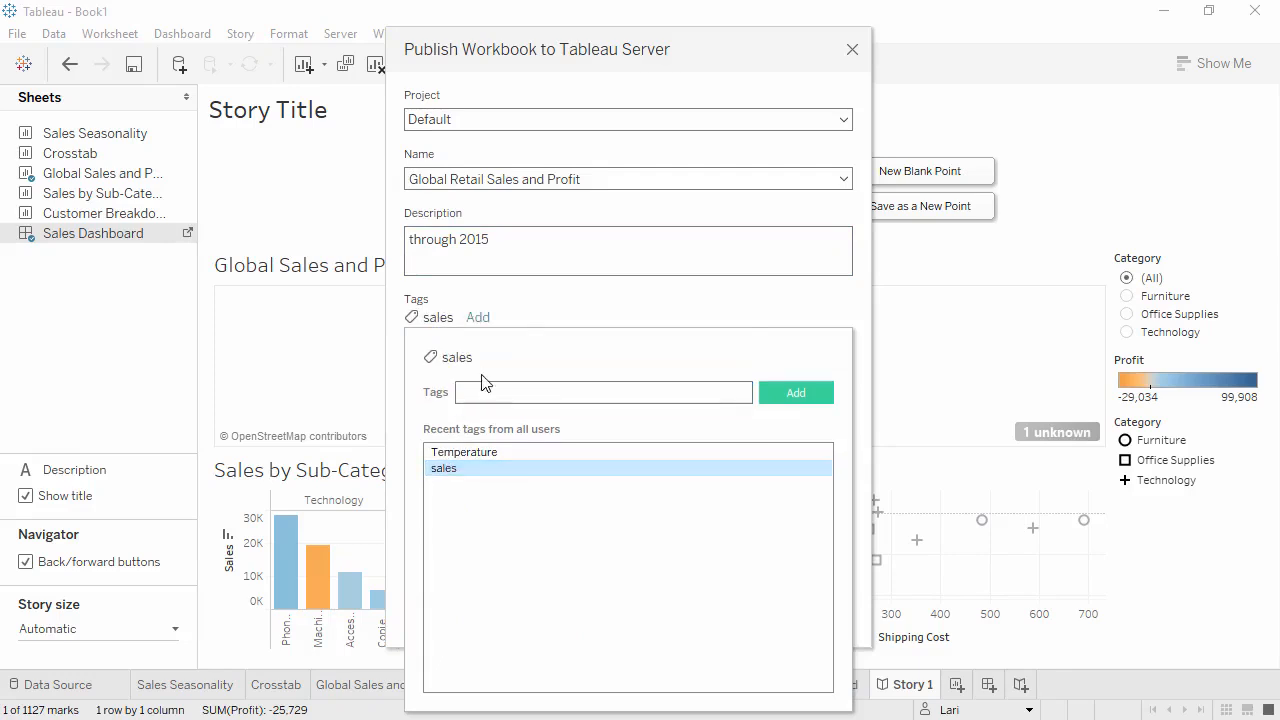
pyautogui.click(530, 308)
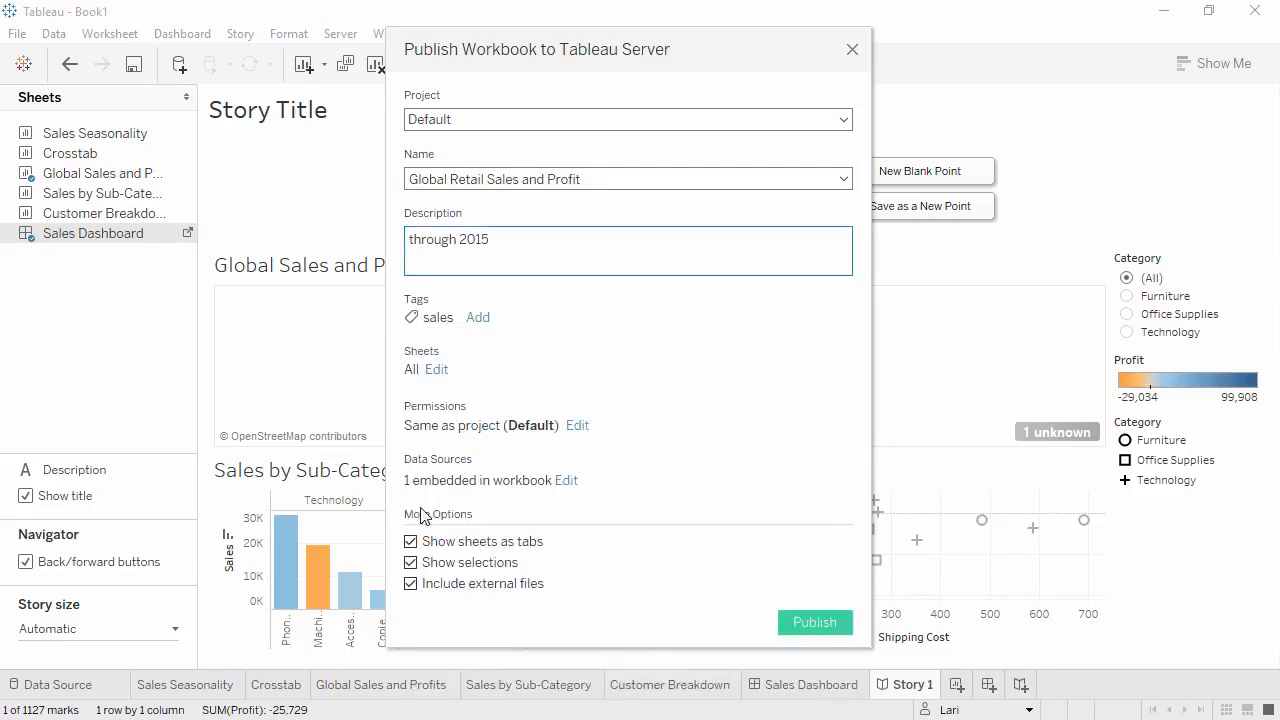
pyautogui.click(411, 563)
pyautogui.click(411, 541)
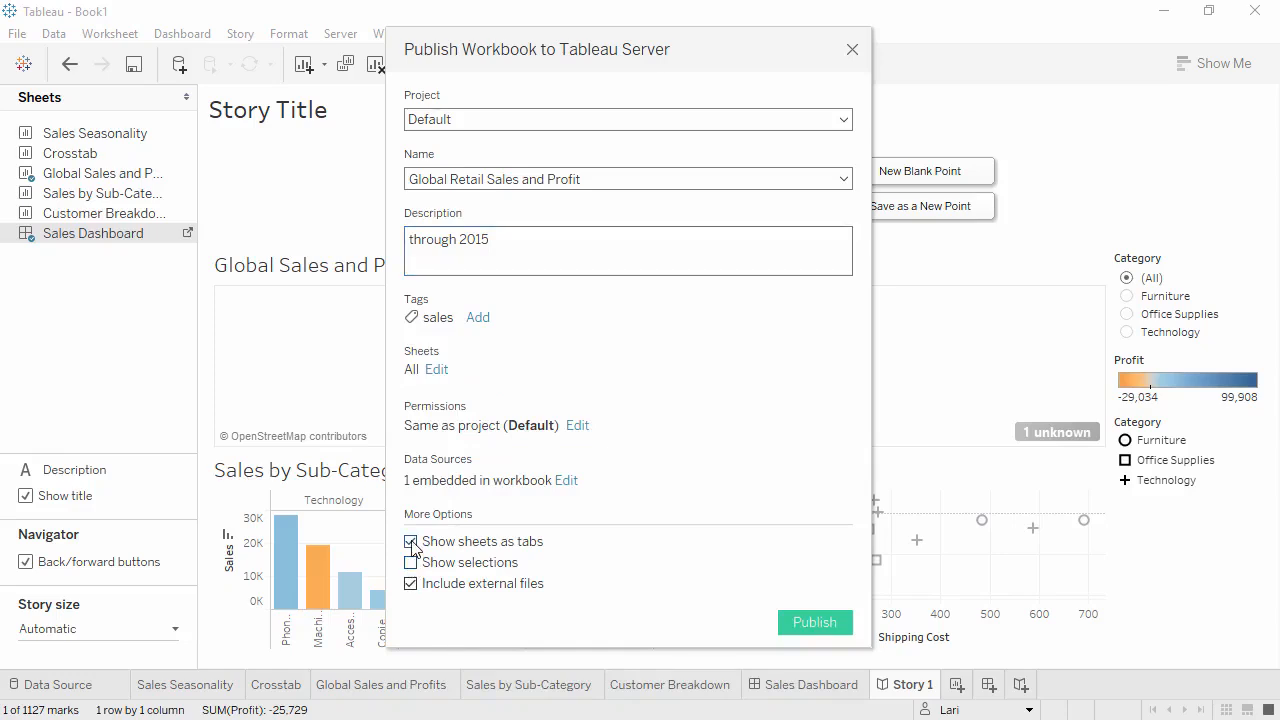
# - Check the workbook's permissions, then publish it to Tableau Server and dismiss the completion notice
pyautogui.click(577, 426)
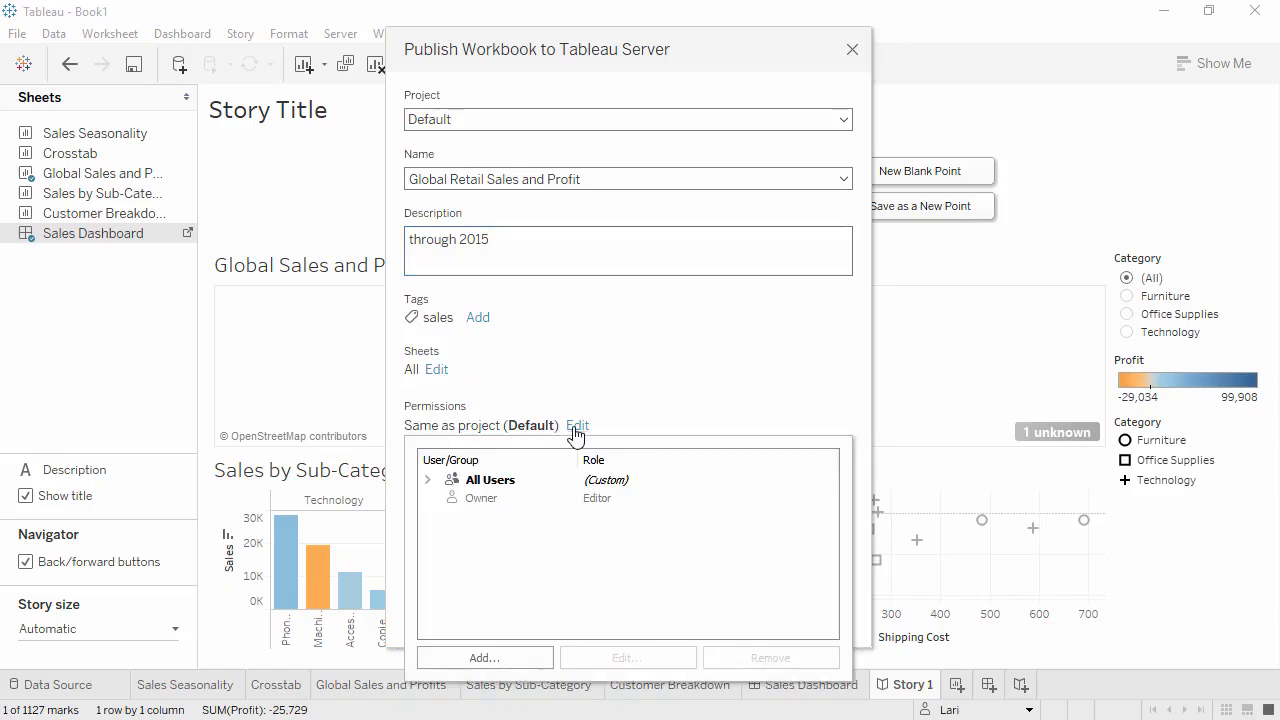
pyautogui.click(617, 410)
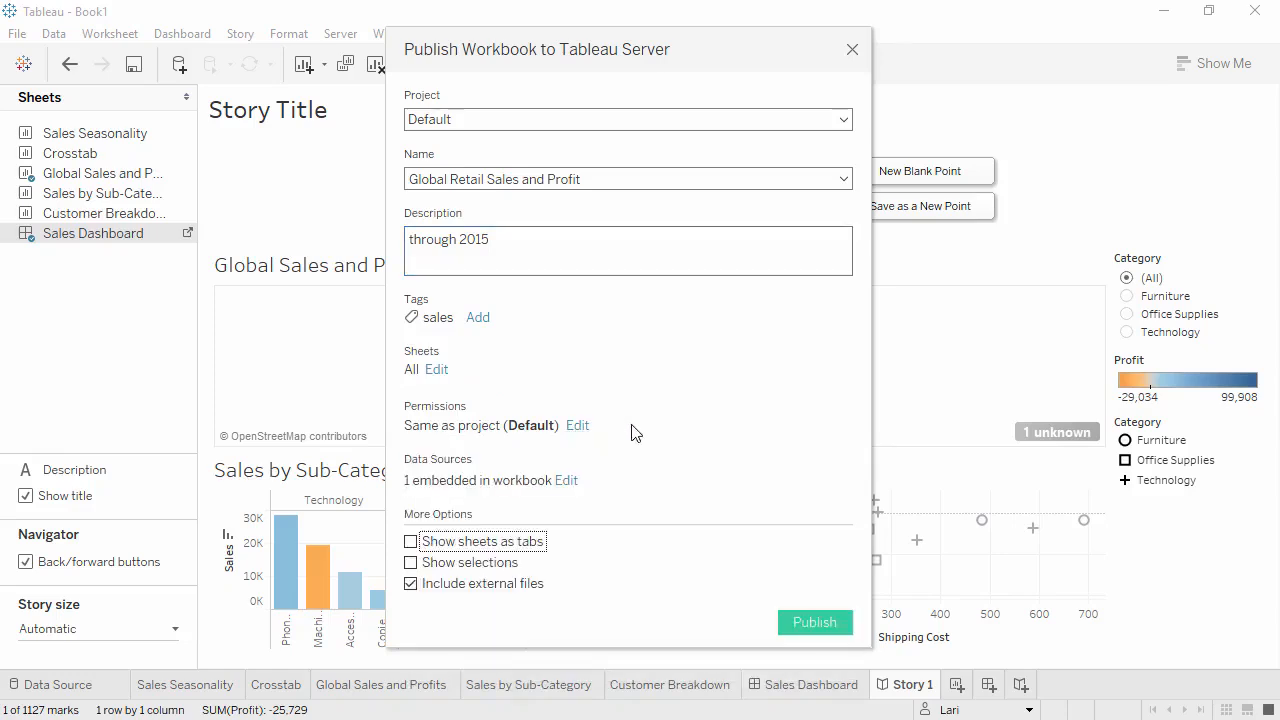
pyautogui.click(814, 623)
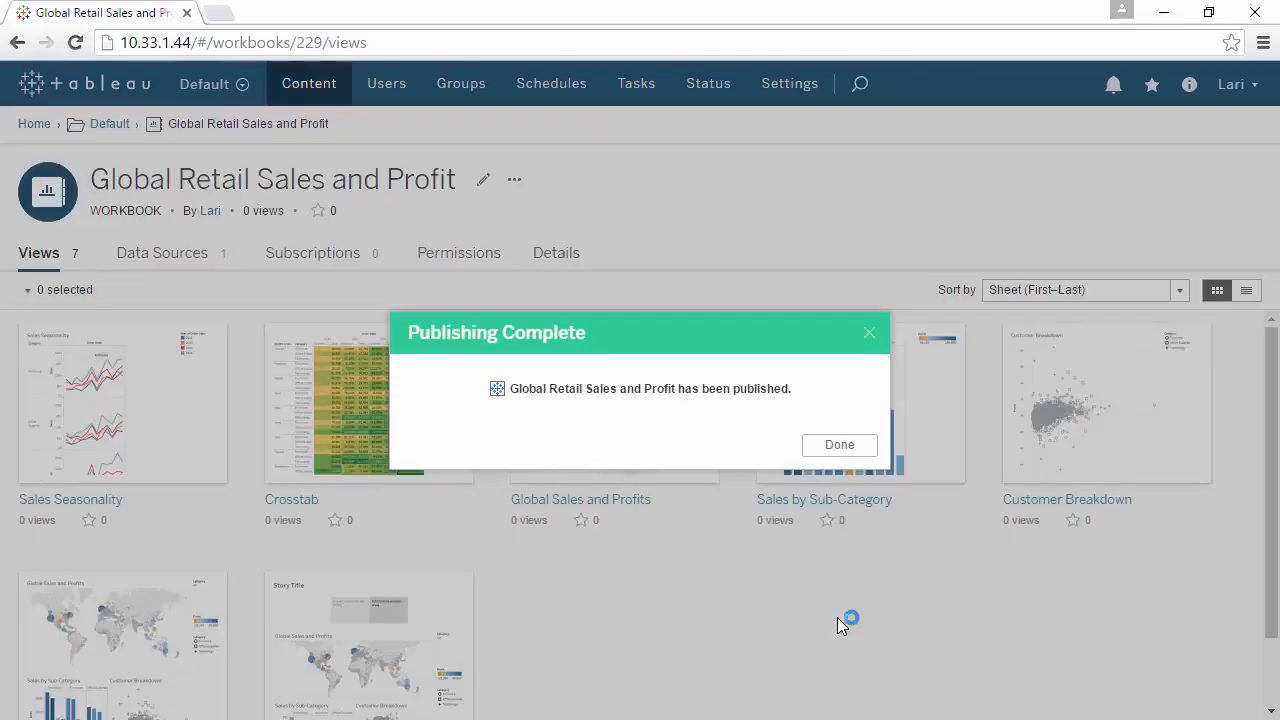
pyautogui.click(833, 444)
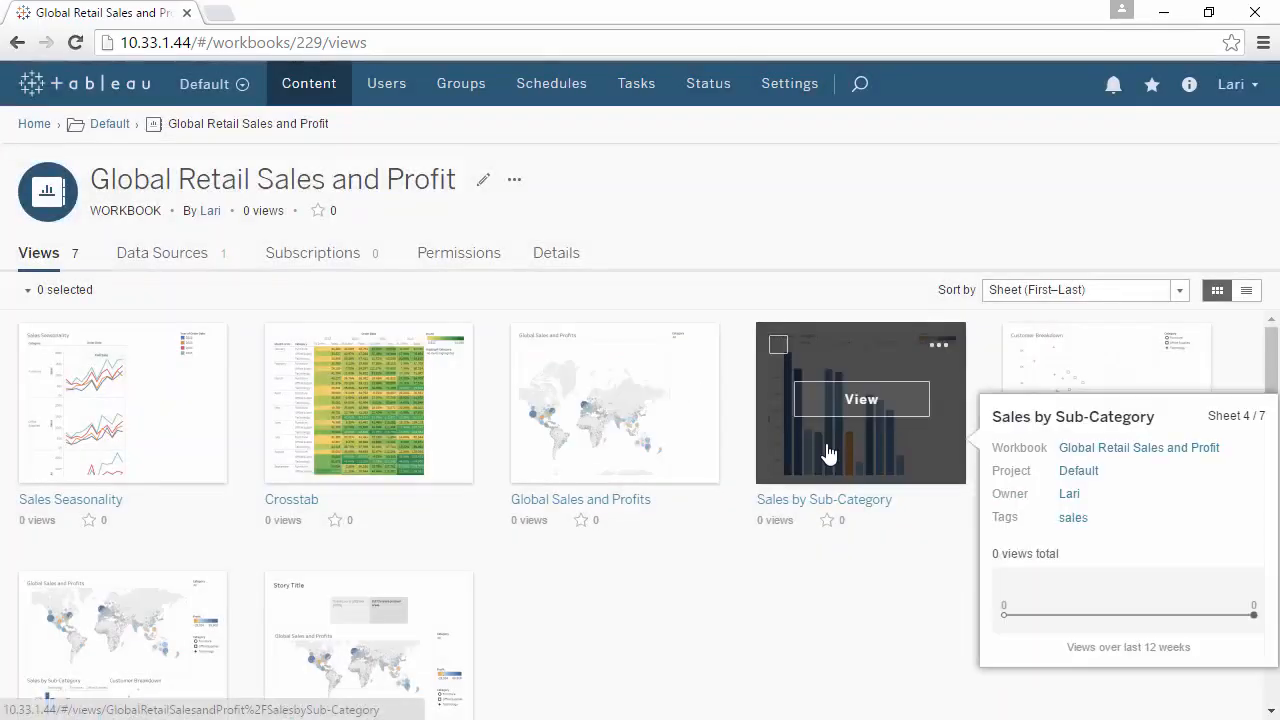
# - Open the published Crosstab view on Tableau Server and highlight the Technology category
pyautogui.click(403, 423)
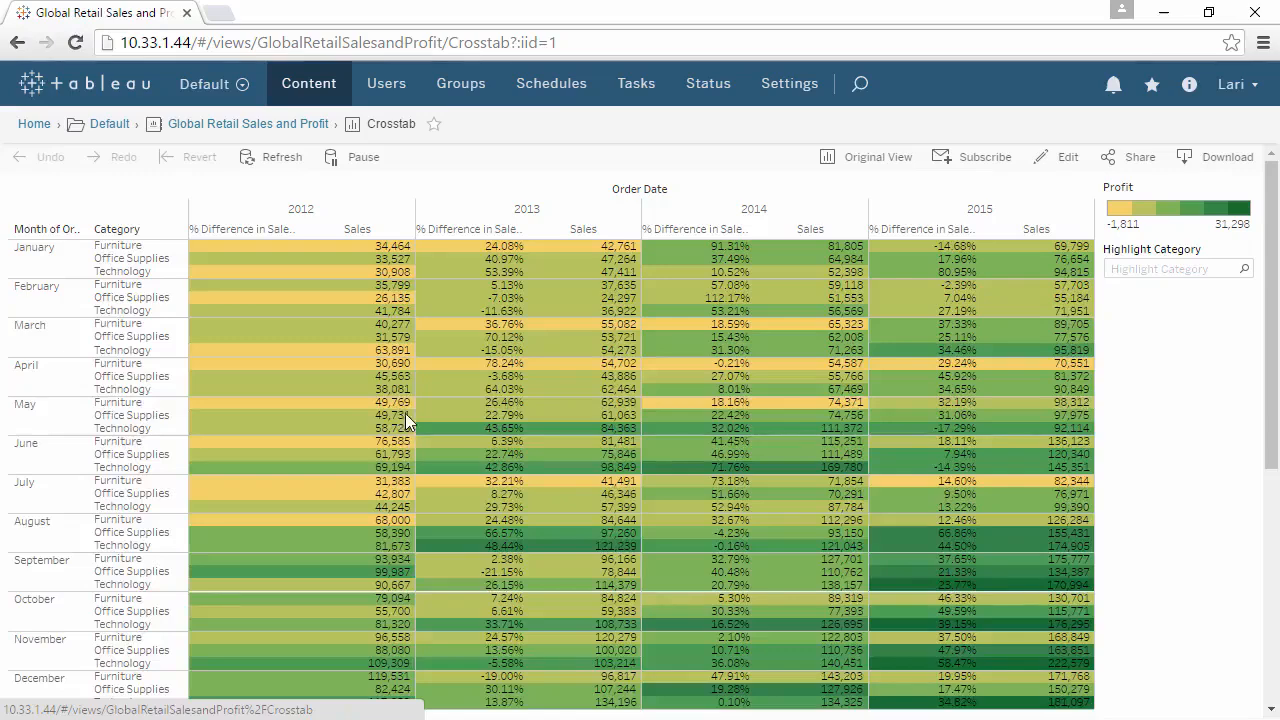
pyautogui.click(1132, 268)
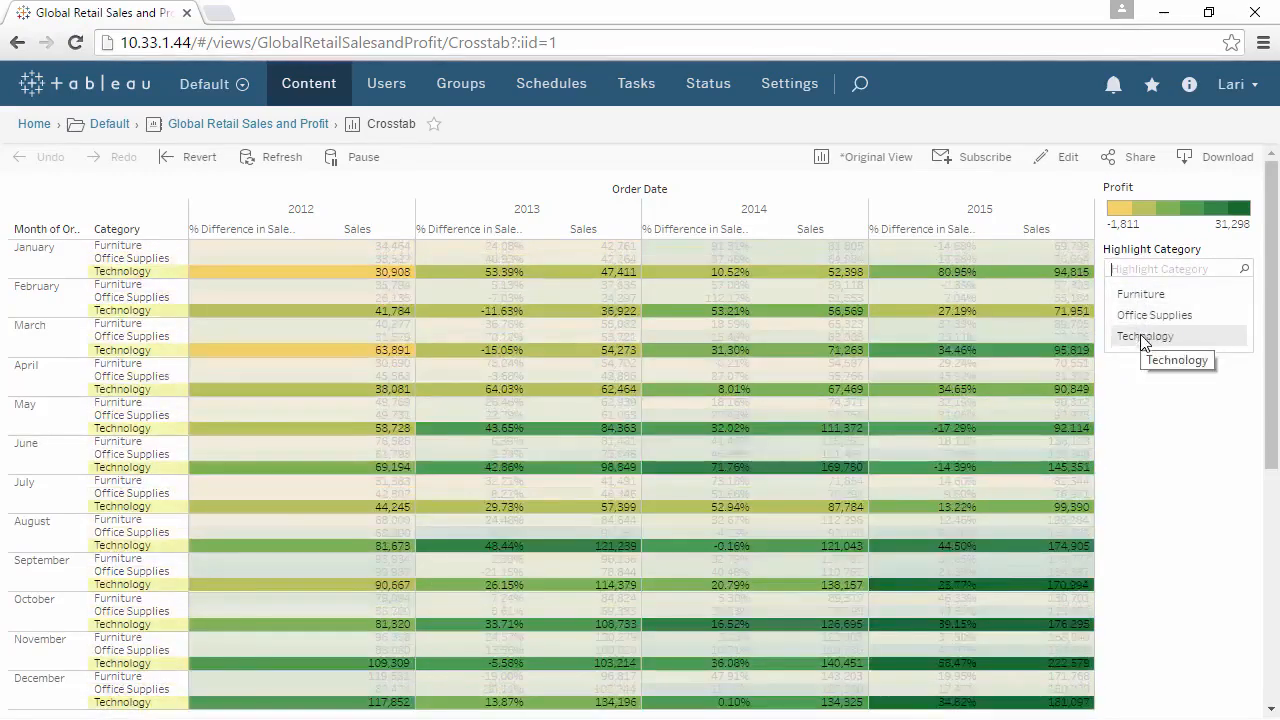
pyautogui.click(1145, 337)
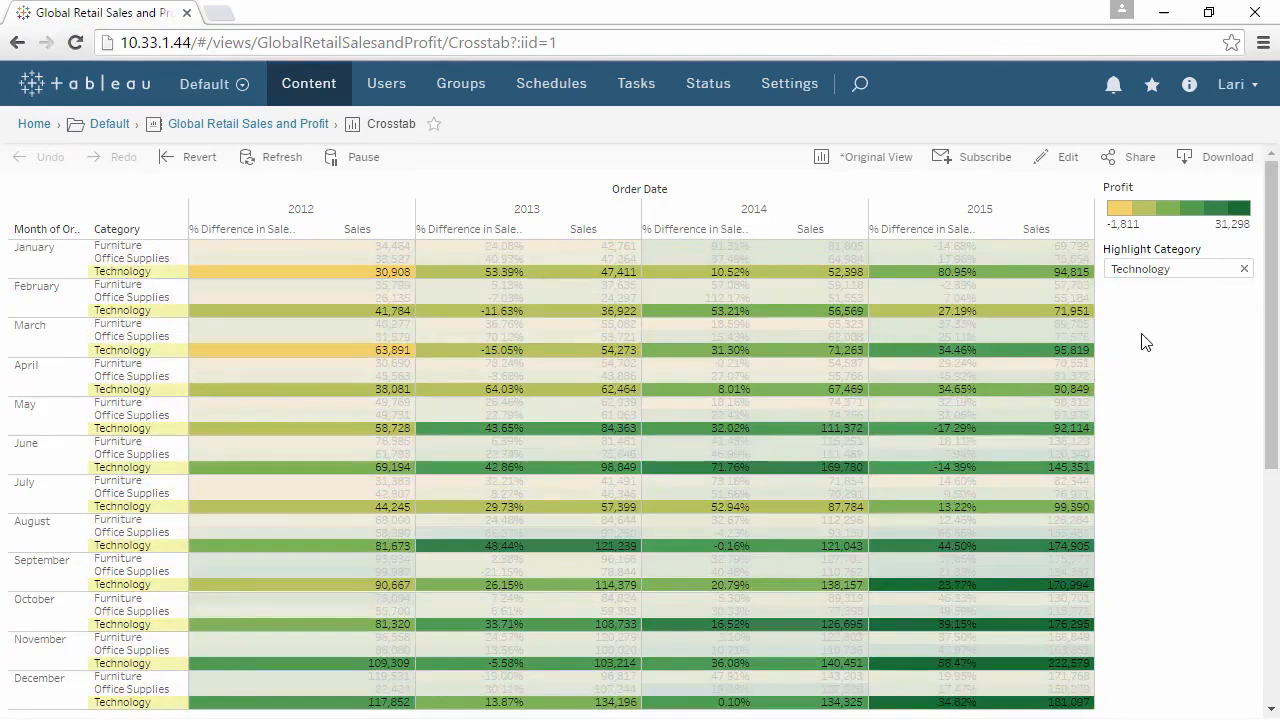
# - Look at the Crosstab view's subscription options without subscribing, and mark the view as a favorite
pyautogui.click(985, 158)
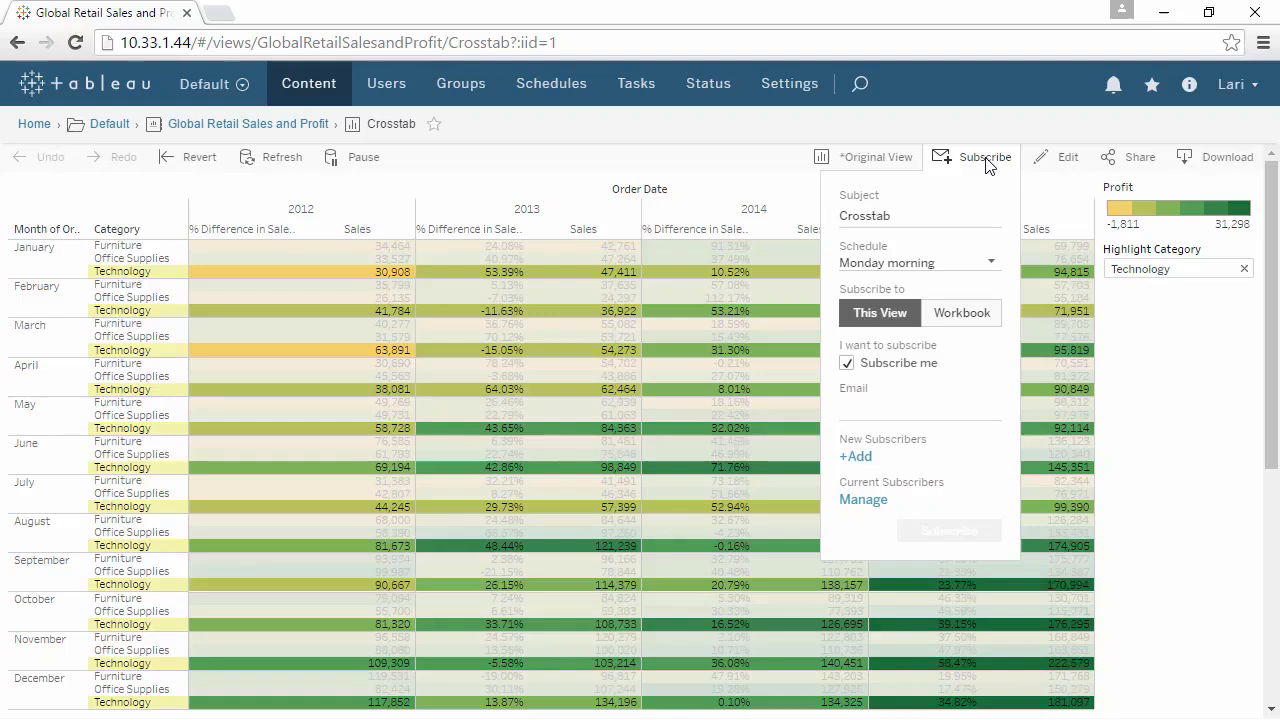
pyautogui.click(986, 160)
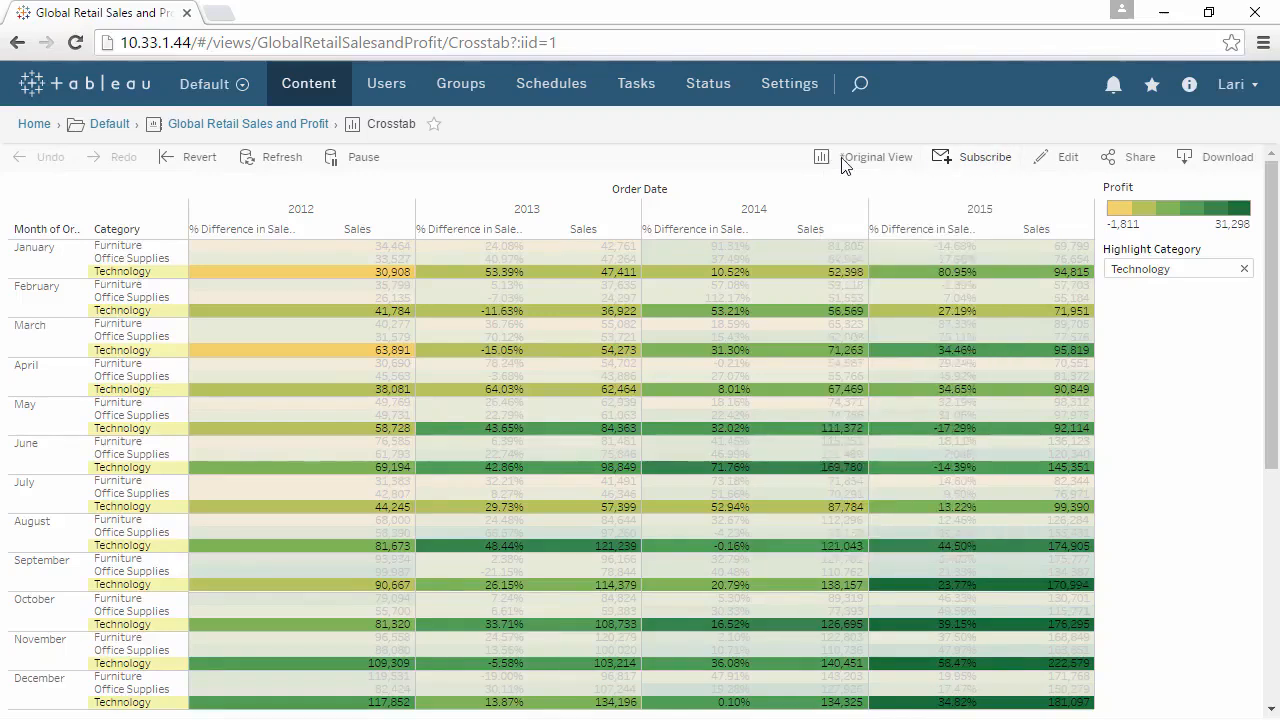
pyautogui.click(436, 125)
# - Search the Tableau Server content for "sales" and close the search results
pyautogui.click(878, 91)
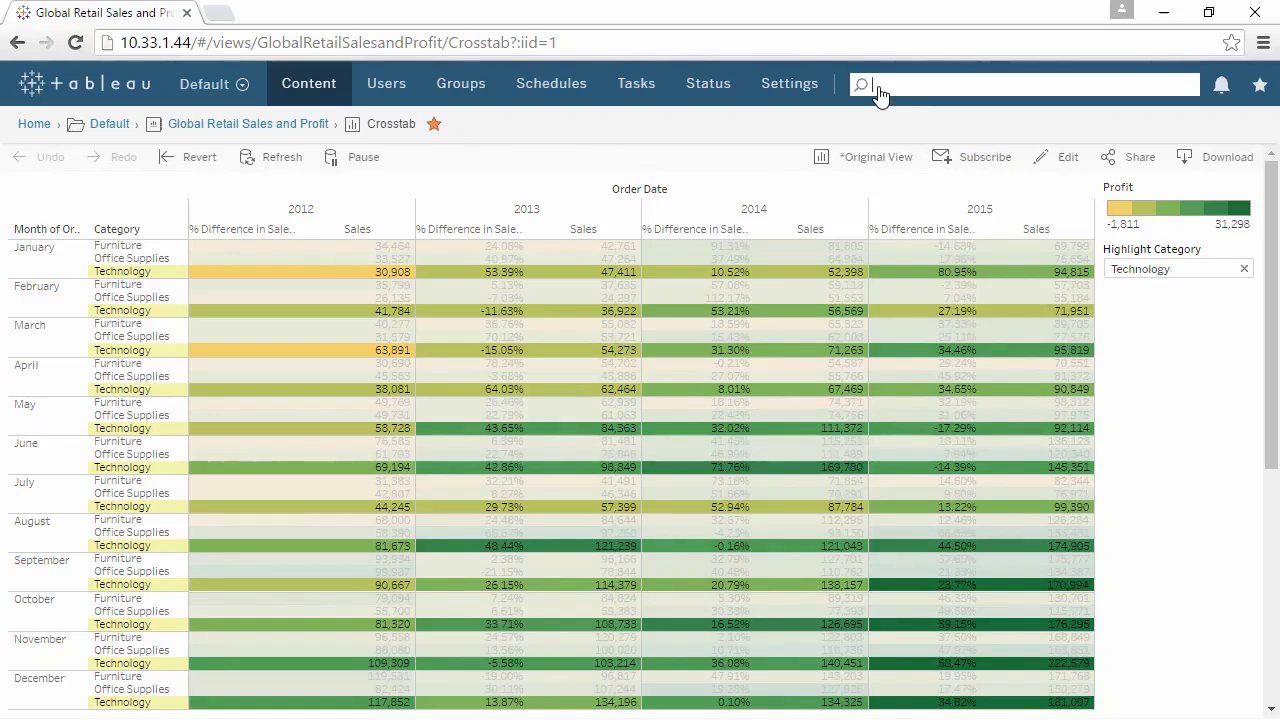
pyautogui.write('sales')
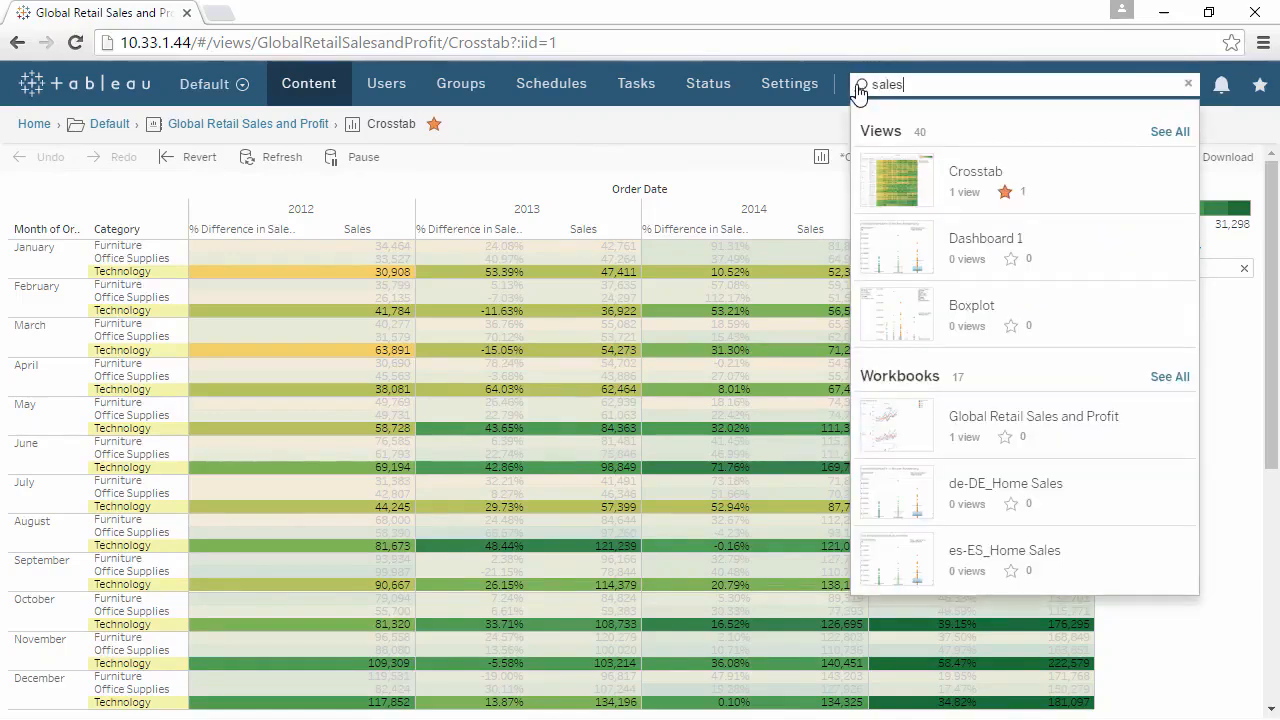
pyautogui.click(810, 130)
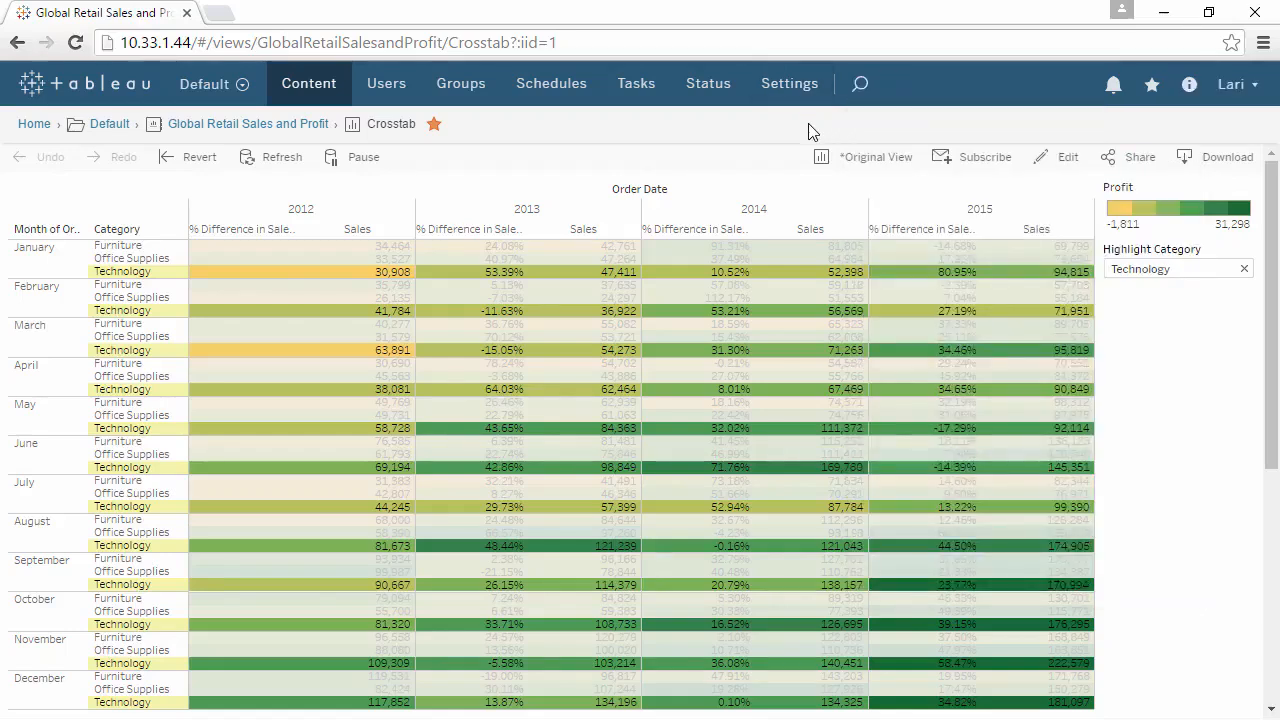